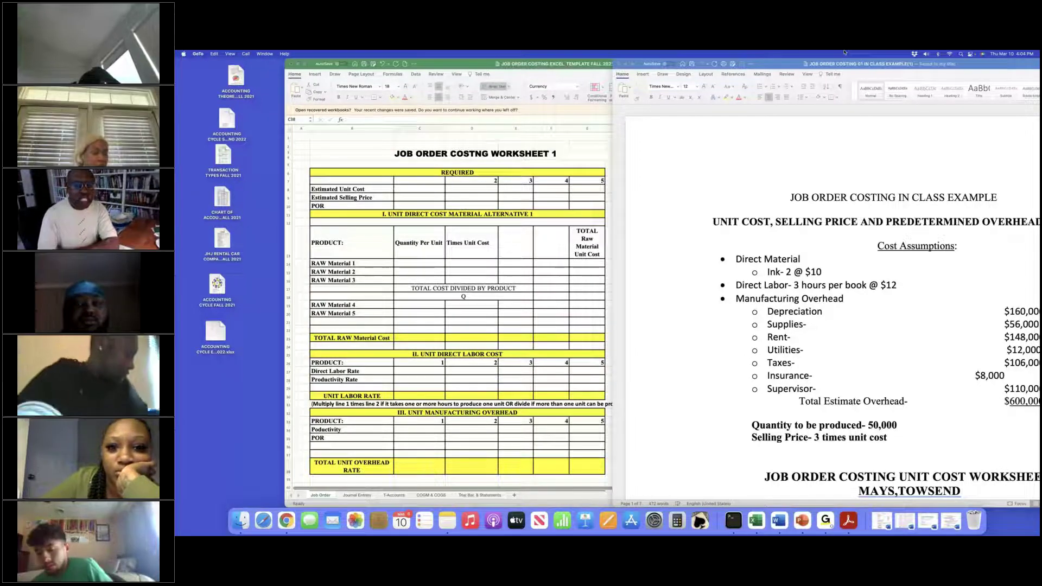
Shift the Excel costing worksheet left and bring the Word cost assumptions document to the front.
key(super+Tab)
drag(753, 70, 722, 73)
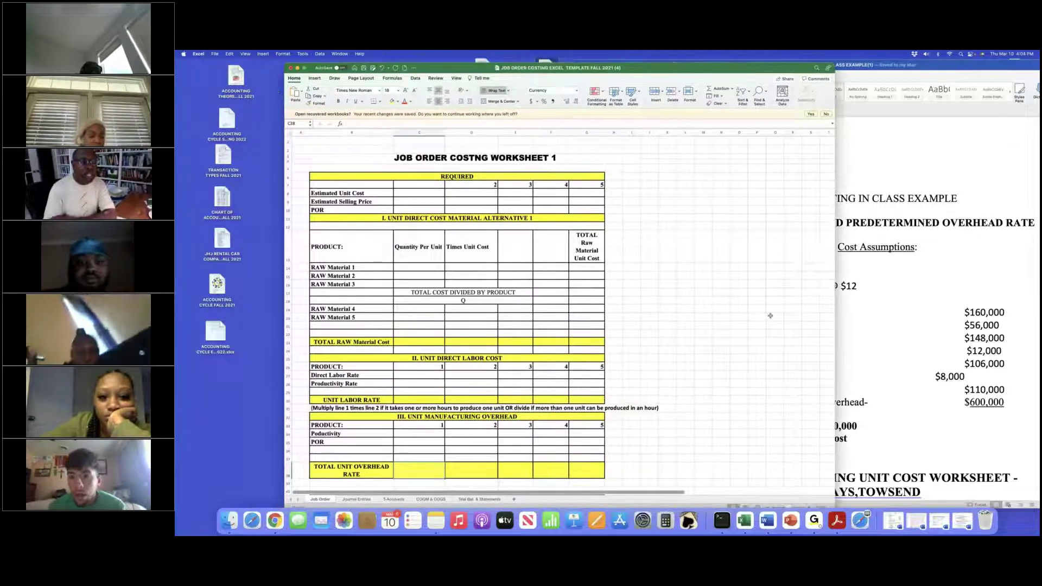
scroll(439, 191, down, 1)
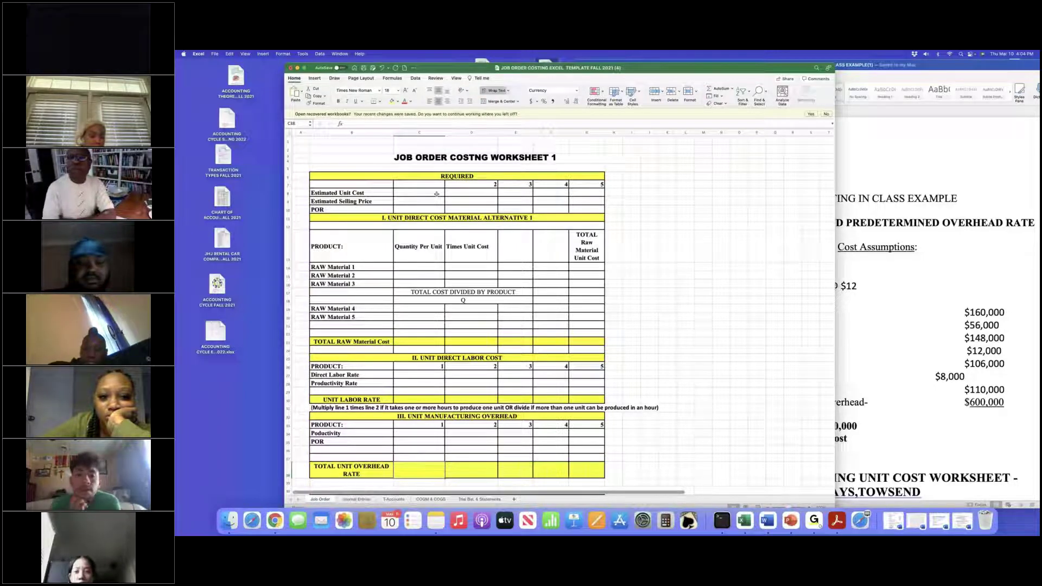
click(942, 283)
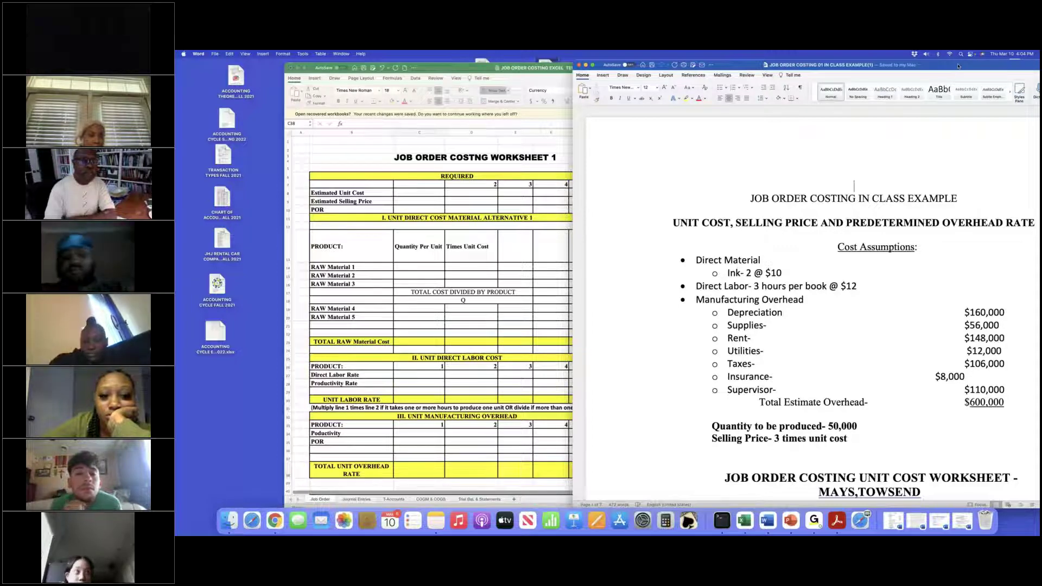
Bring the Excel worksheet back in front, positioned left beside the Word cost assumptions.
drag(958, 66, 919, 66)
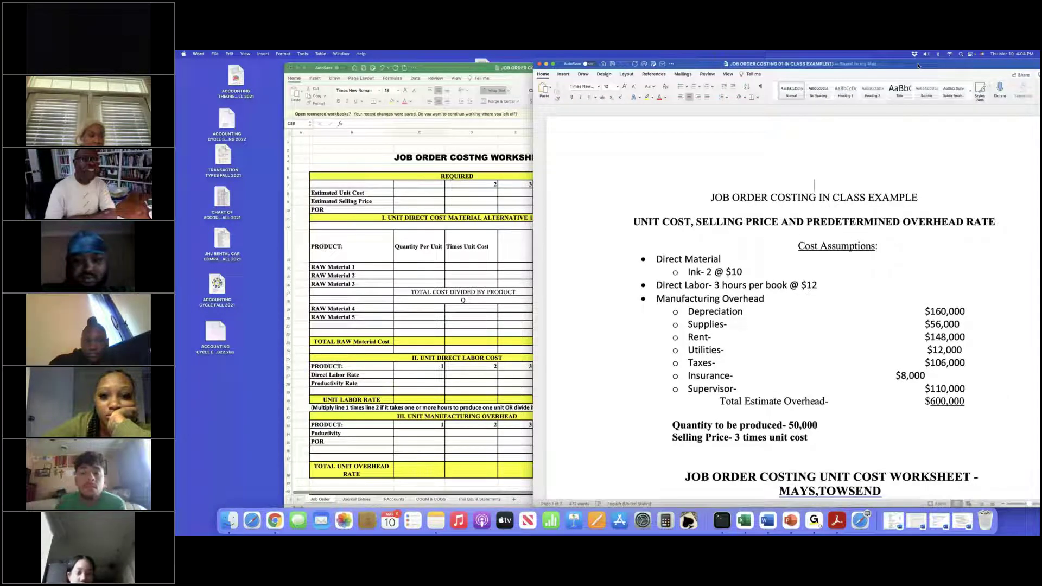
drag(441, 64, 769, 70)
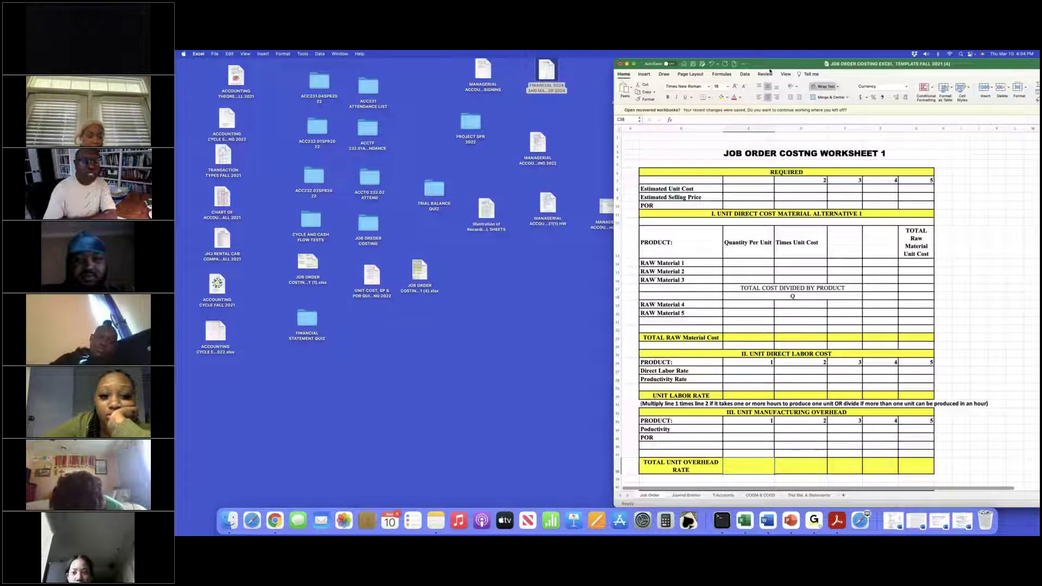
drag(769, 71, 489, 70)
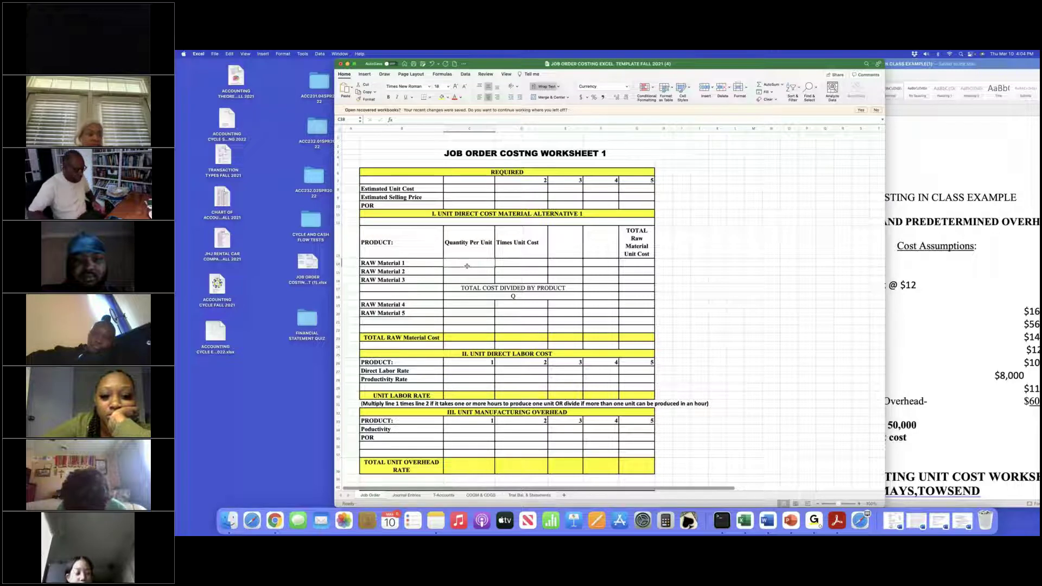
Enter Raw Material 1's quantity 2, unit cost 10 and total 20, then type a name label in I14.
click(469, 263)
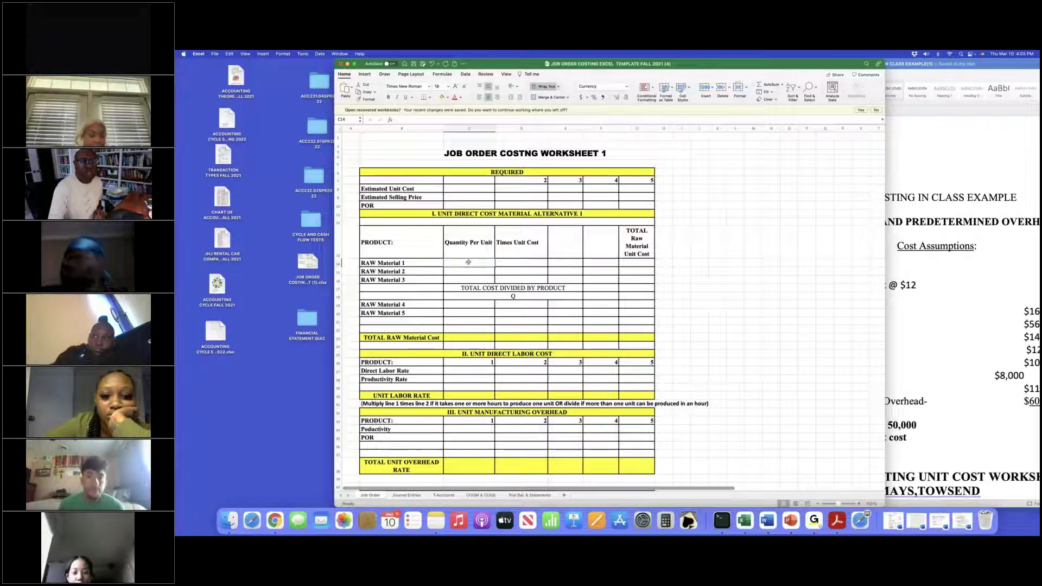
text(2)
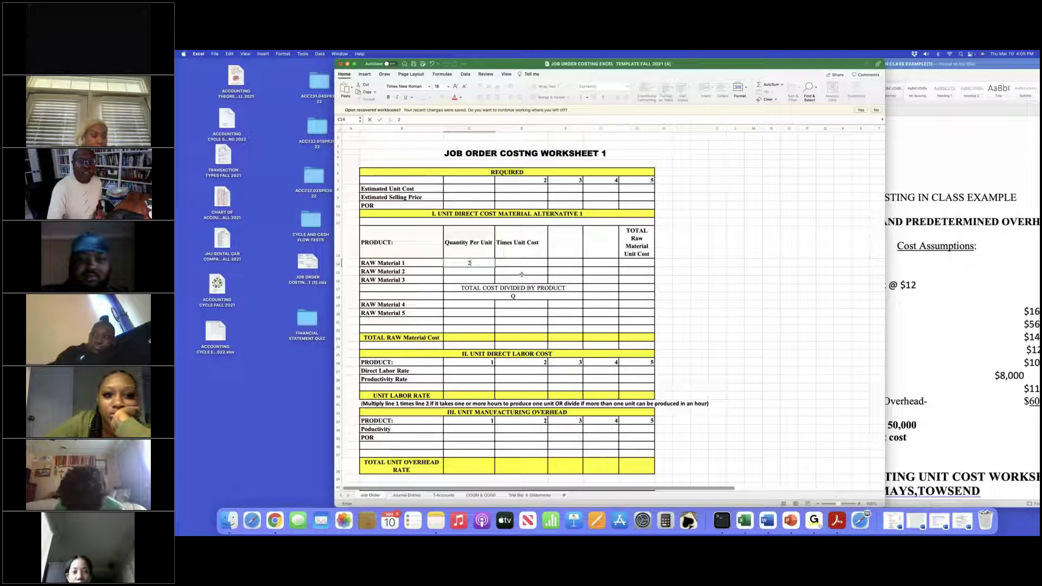
click(525, 263)
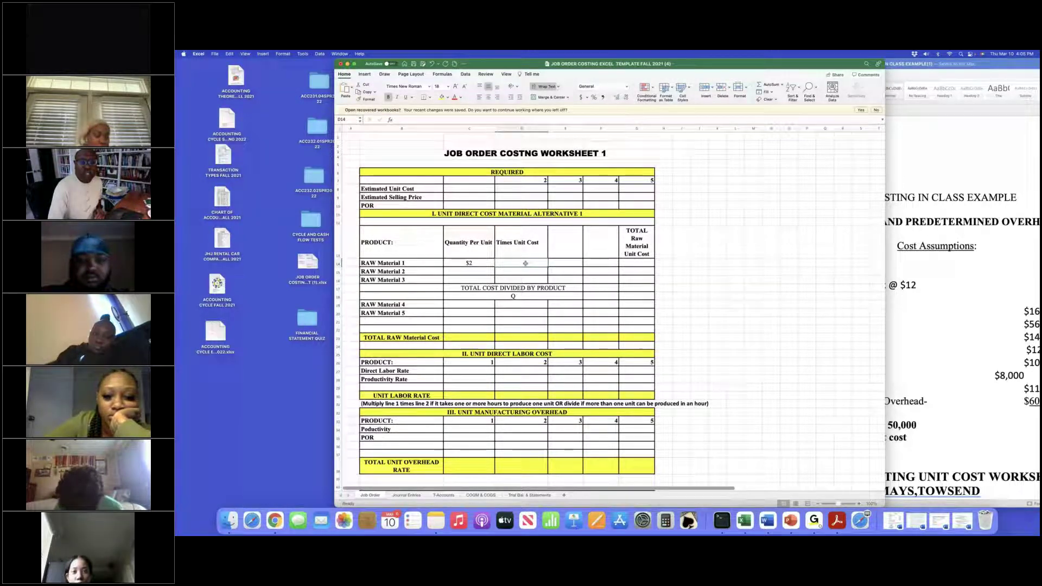
text(10)
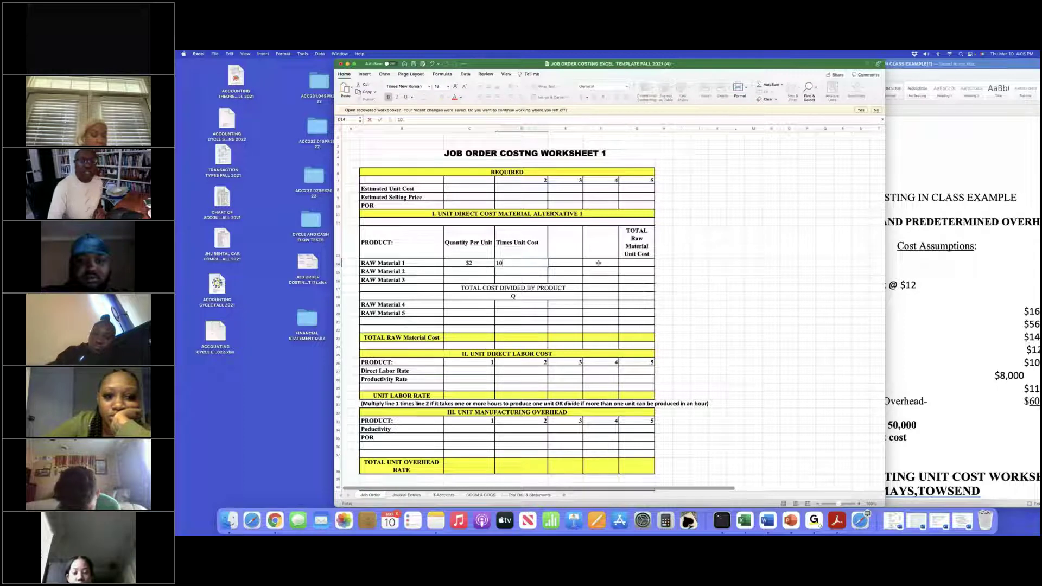
click(639, 262)
text(20)
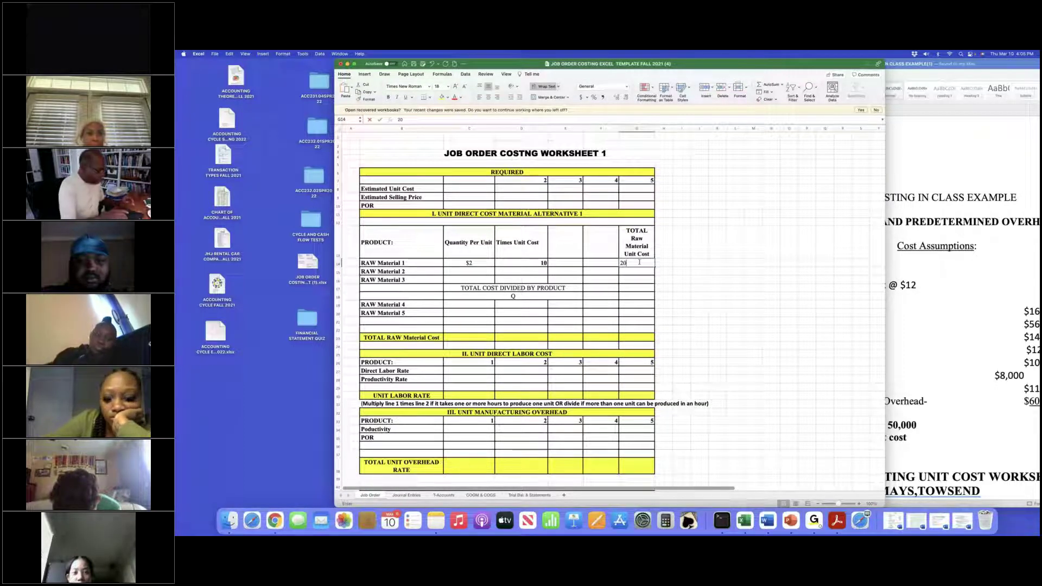
click(681, 263)
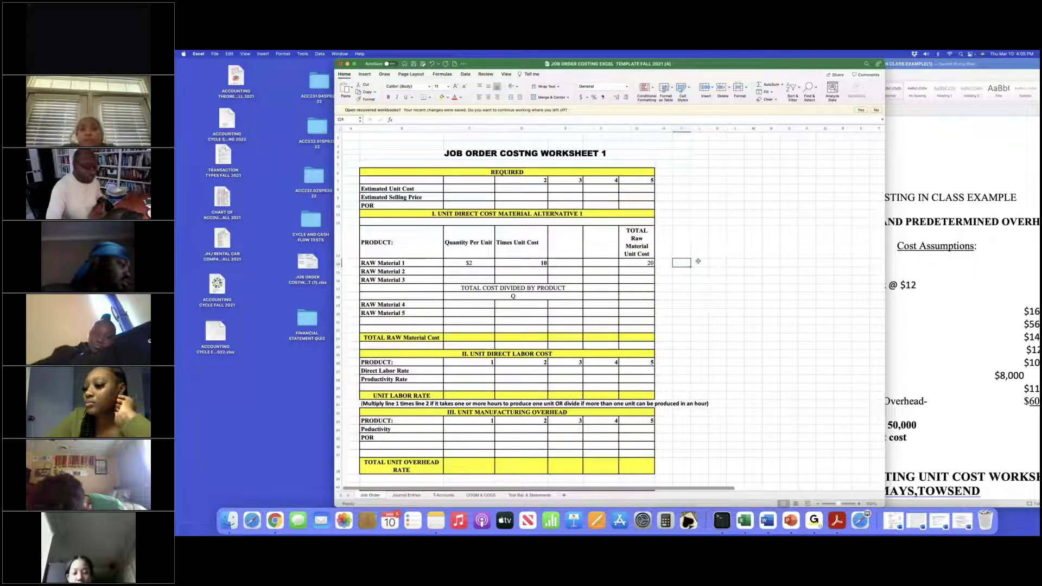
text(MANN)
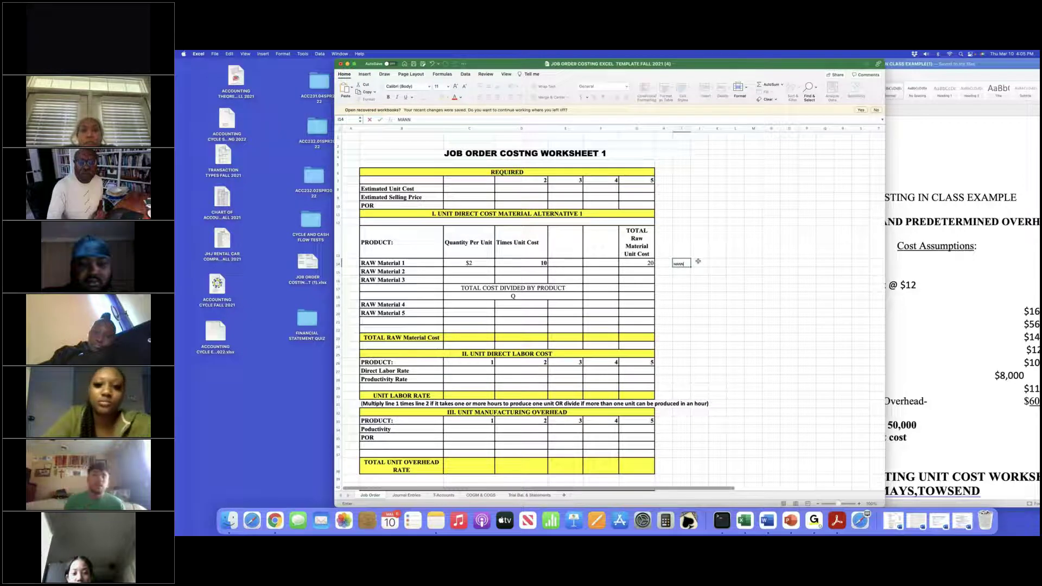
Select I7:I15, view the font size list without changing it, and reposition the Excel window.
drag(681, 179, 684, 496)
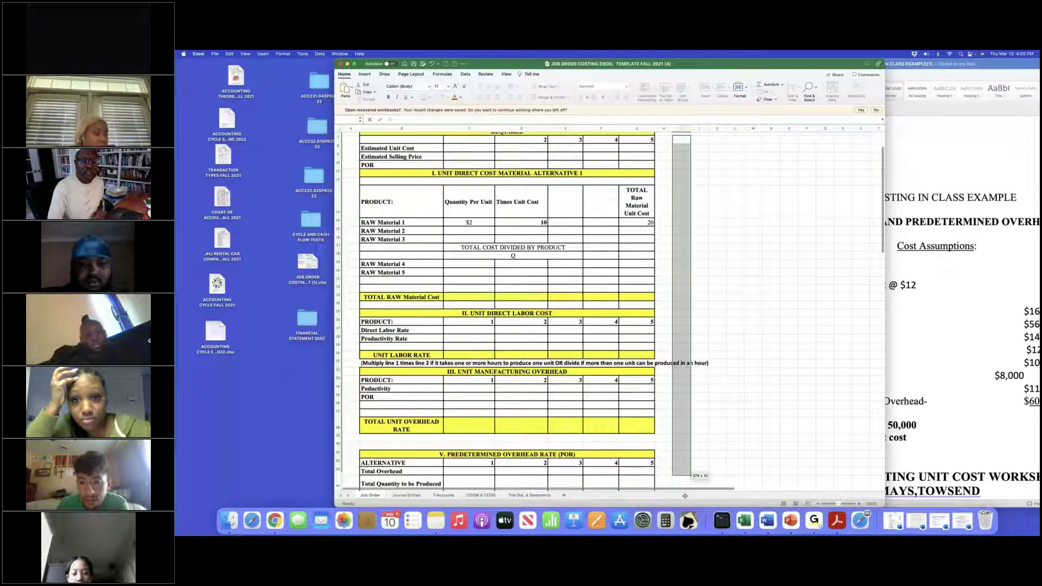
scroll(685, 255, up, 3)
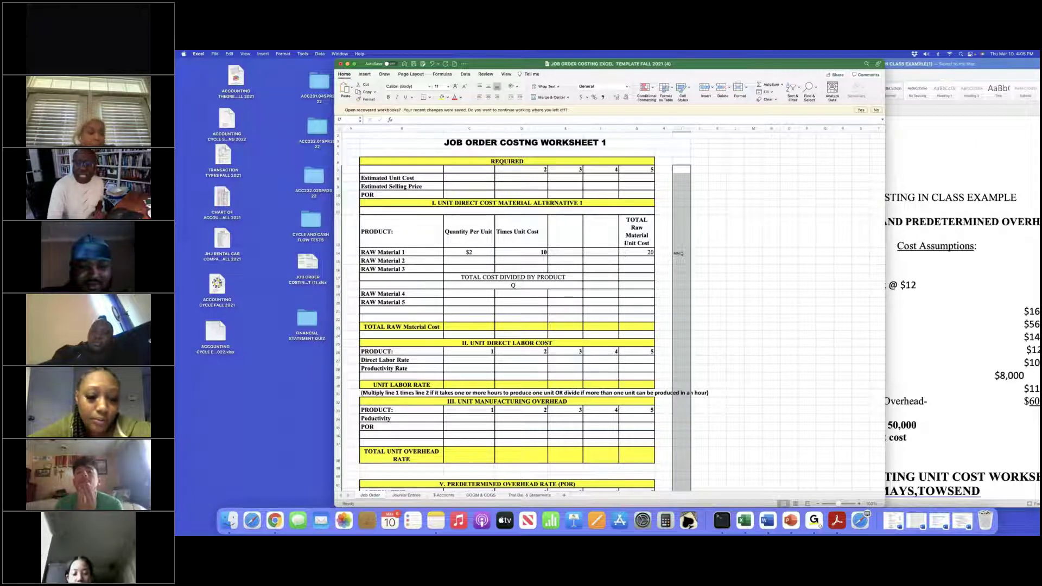
click(448, 87)
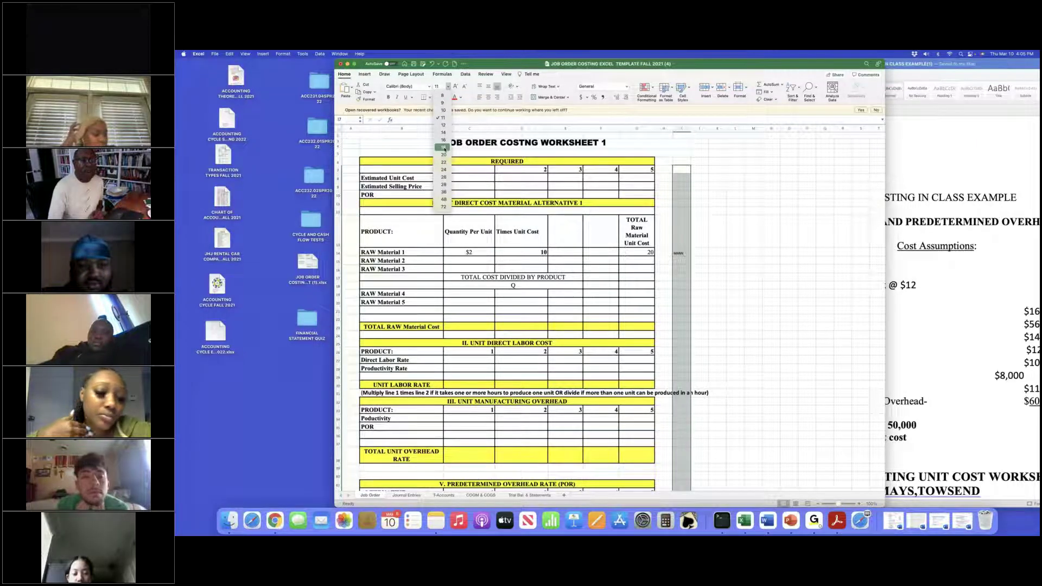
click(473, 145)
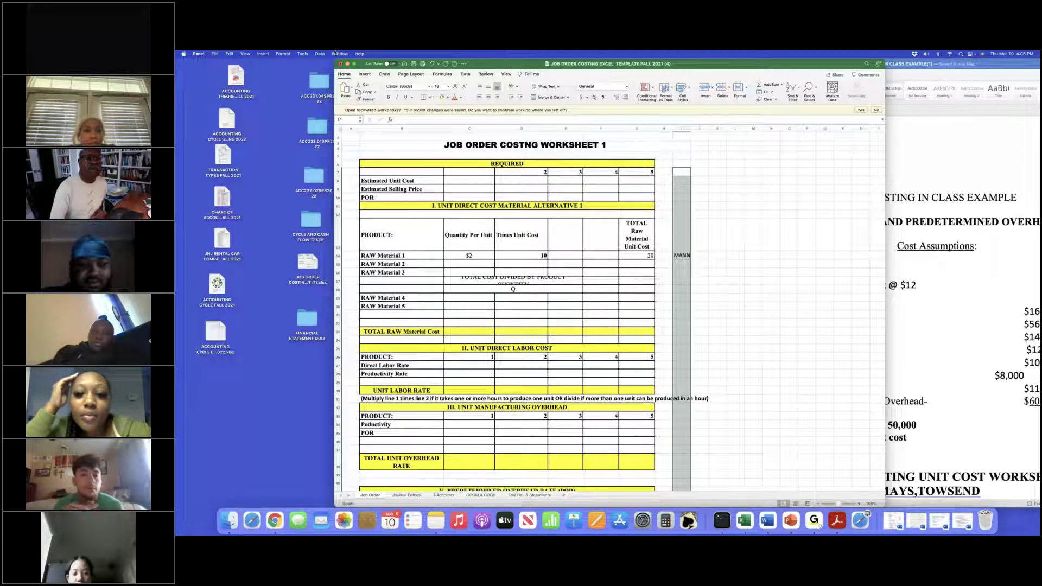
drag(502, 63, 742, 70)
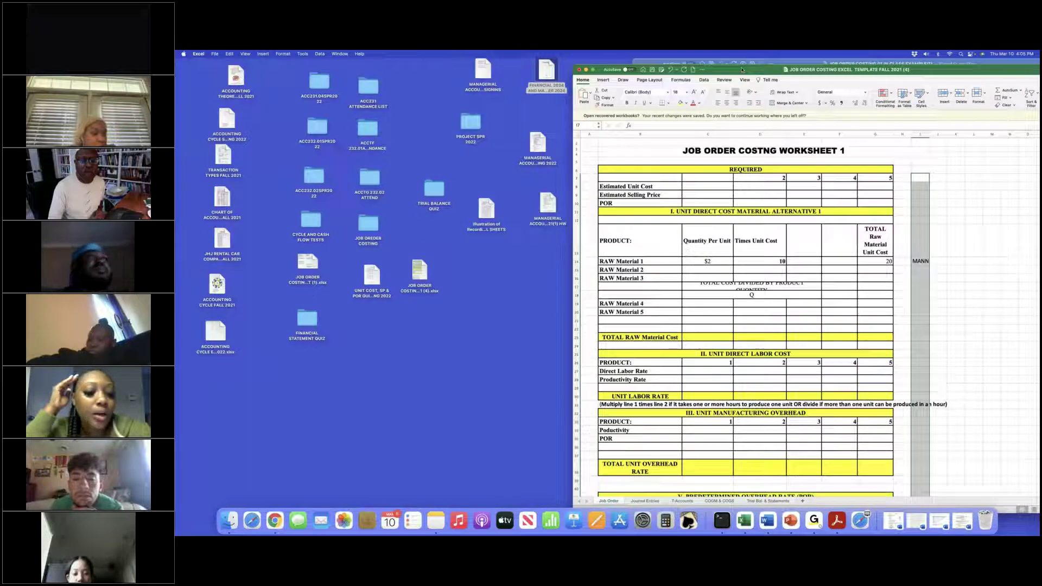
drag(742, 70, 598, 63)
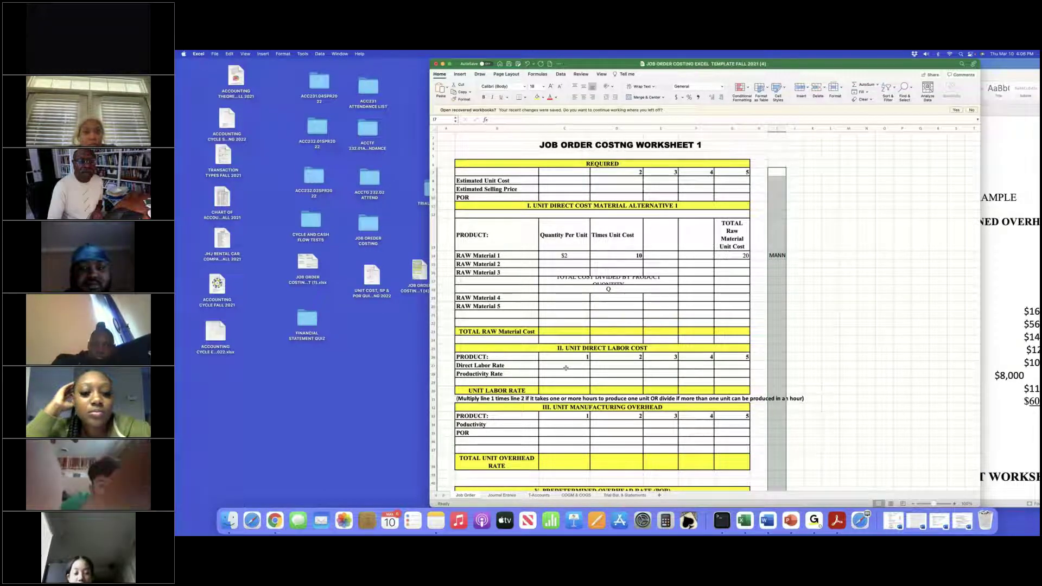
Enter product 1's Direct Labor Rate $12, Productivity Rate 3 and Unit Labor Rate 36.
click(565, 366)
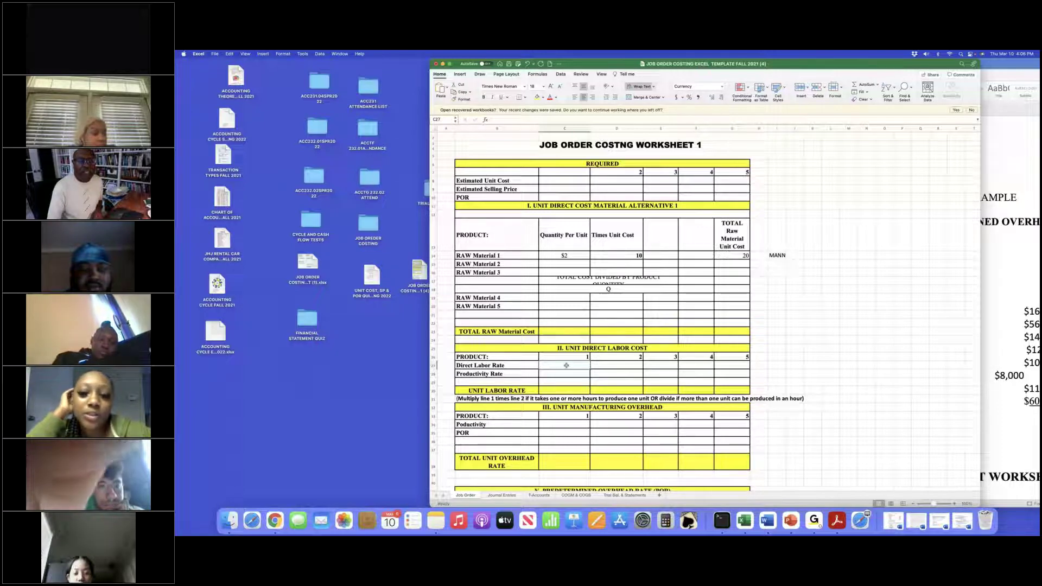
text(12)
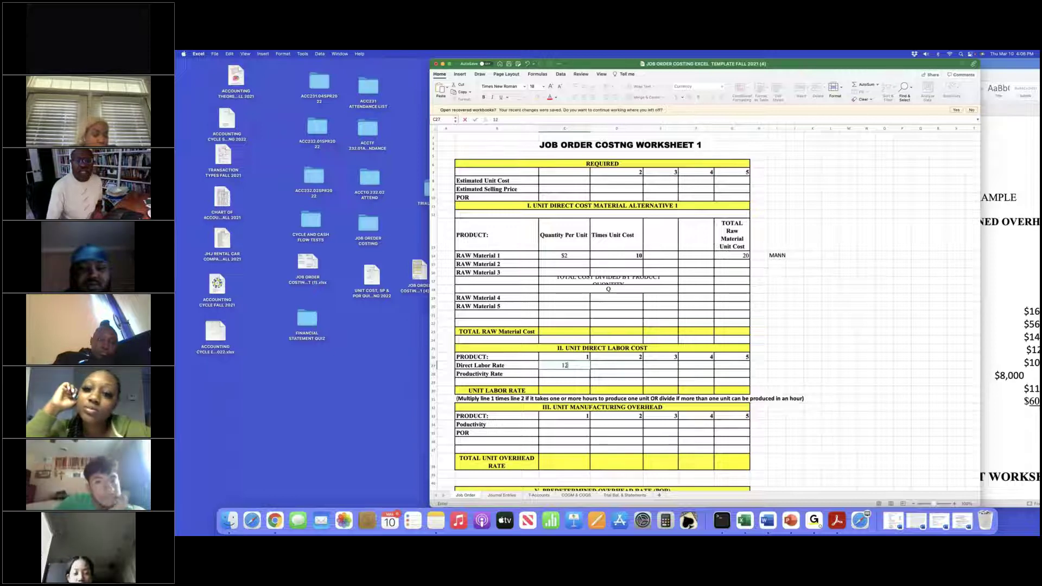
key(Return)
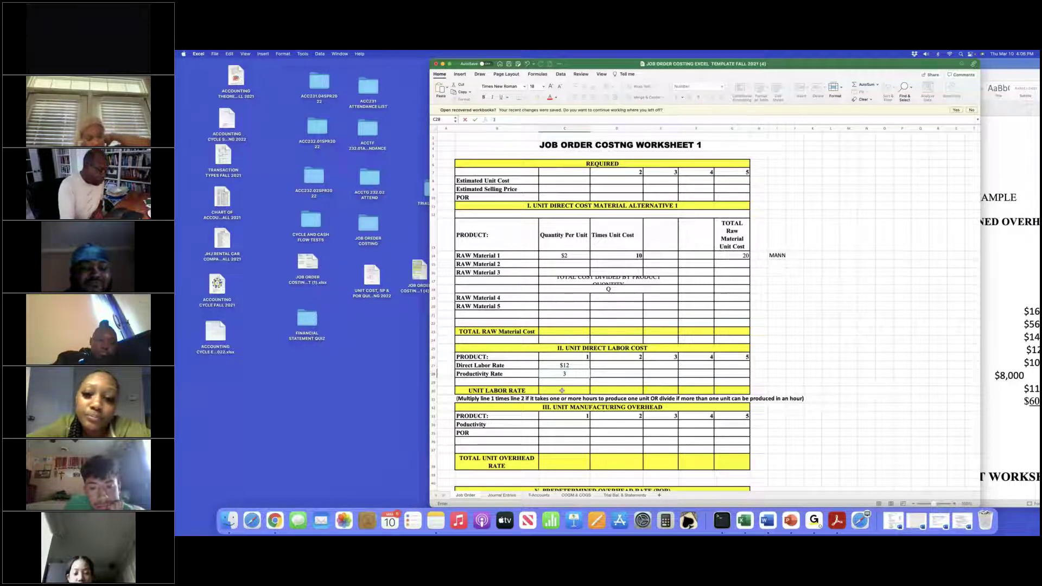
click(562, 391)
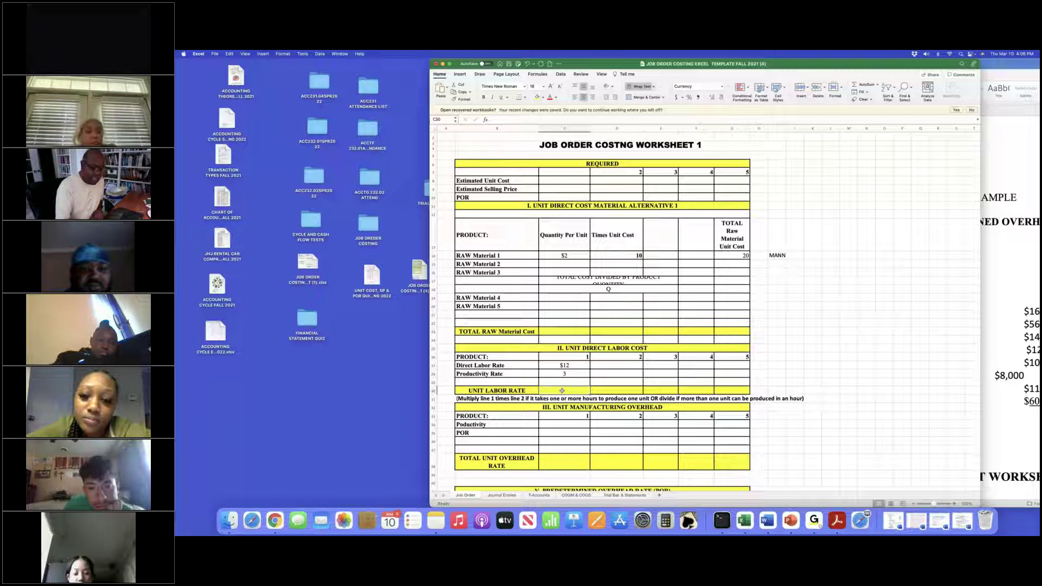
text(3)
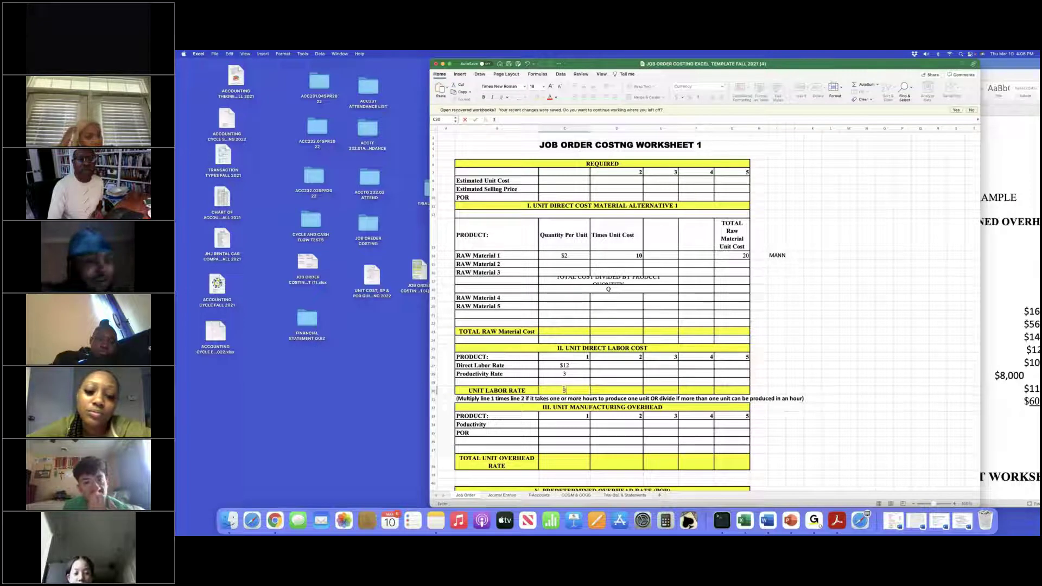
text(6)
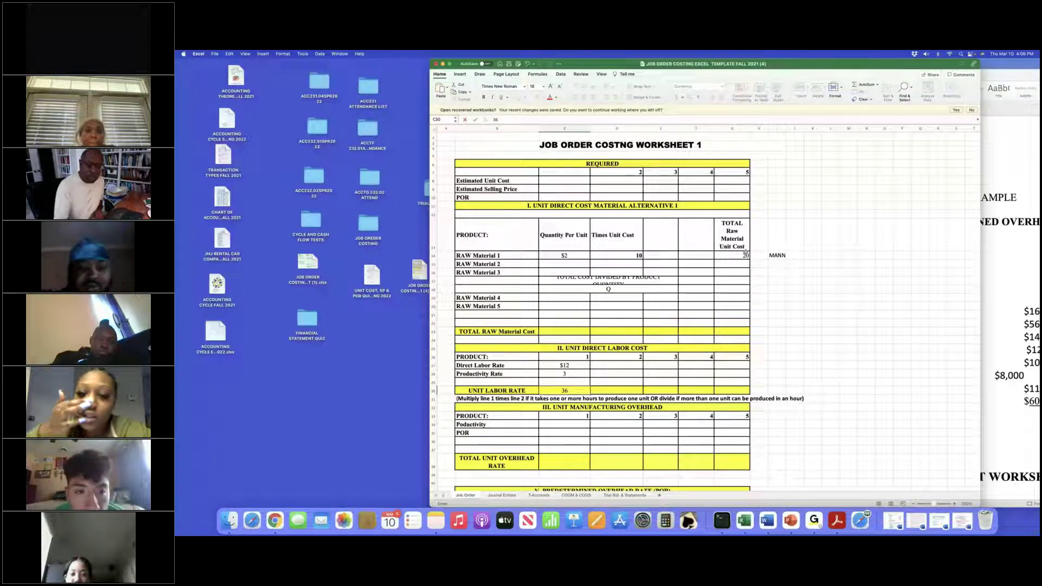
Enter $20 as product 1's Total Raw Material Cost and type a name label in I30.
click(567, 331)
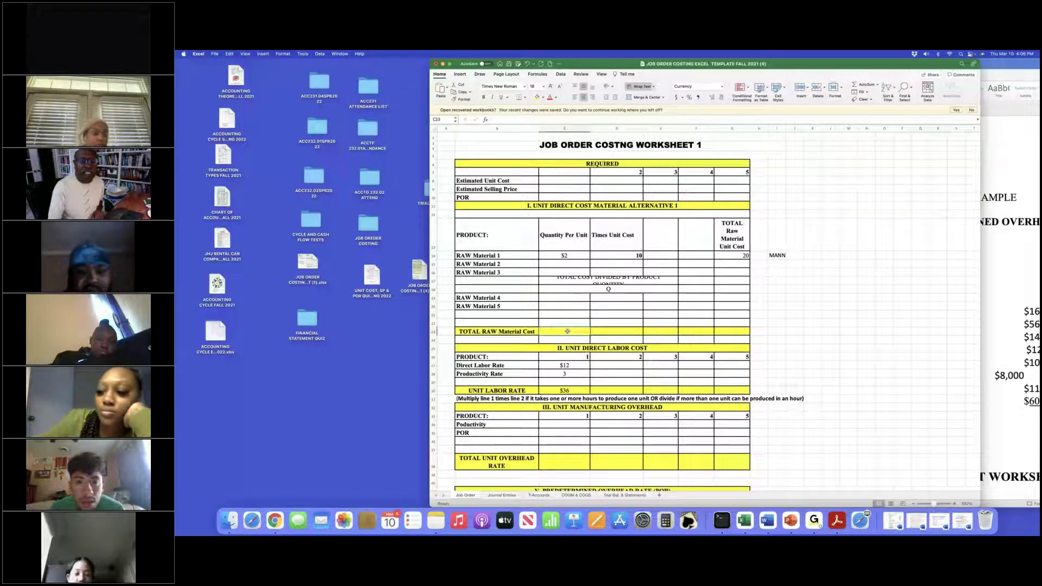
text(20)
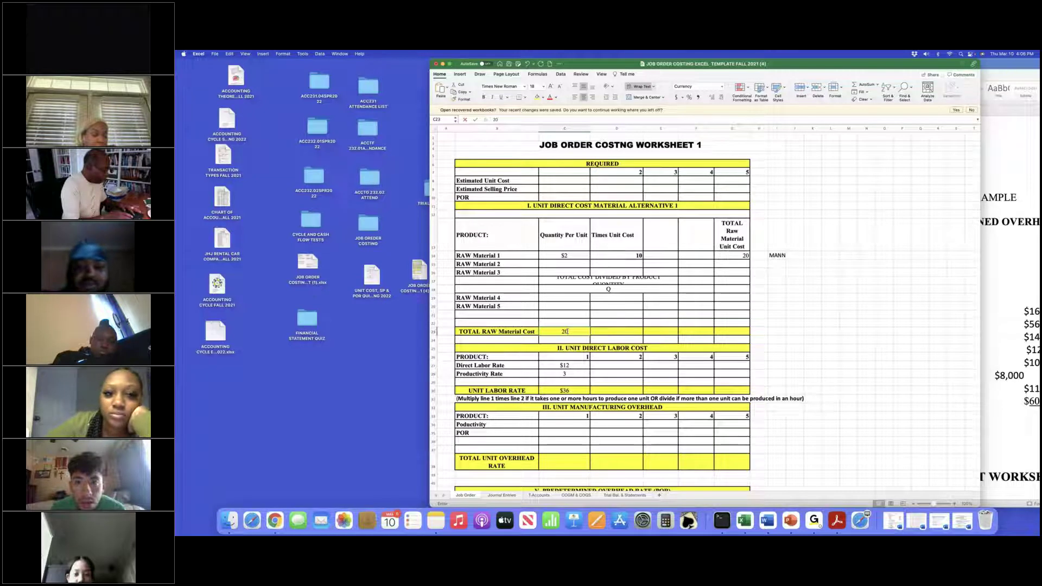
click(777, 389)
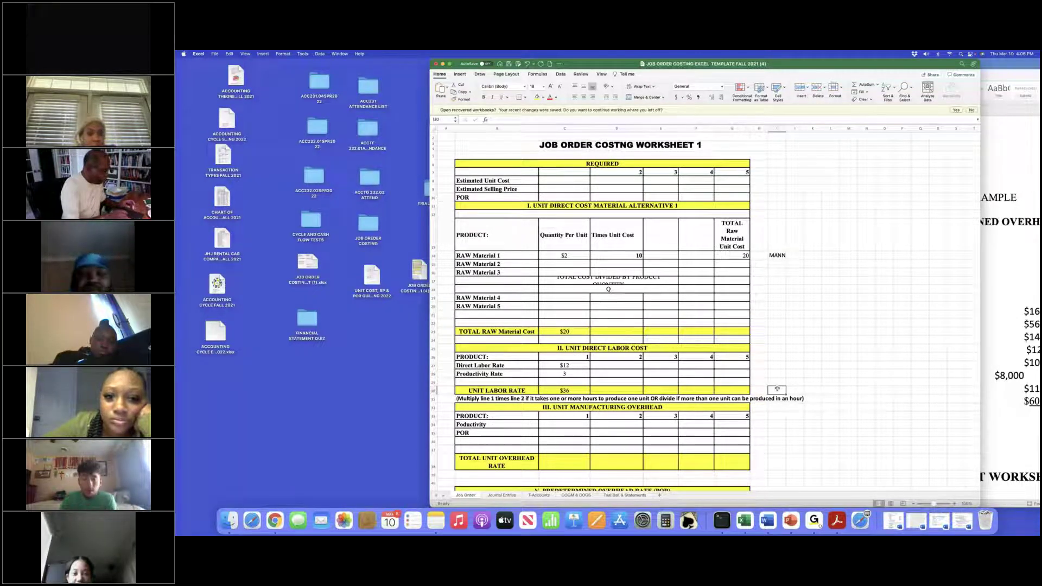
text(TOWSE)
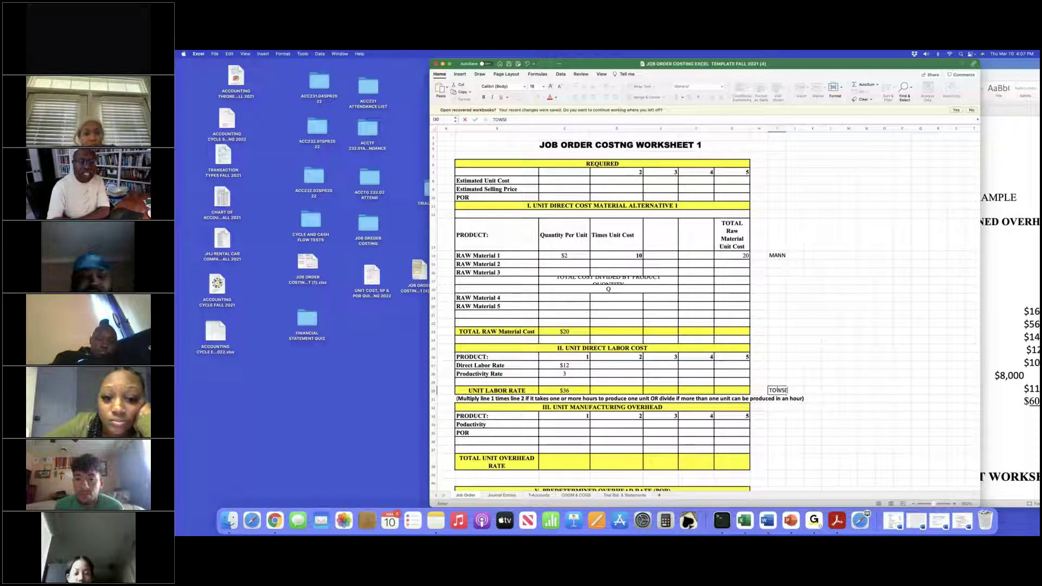
text(ND)
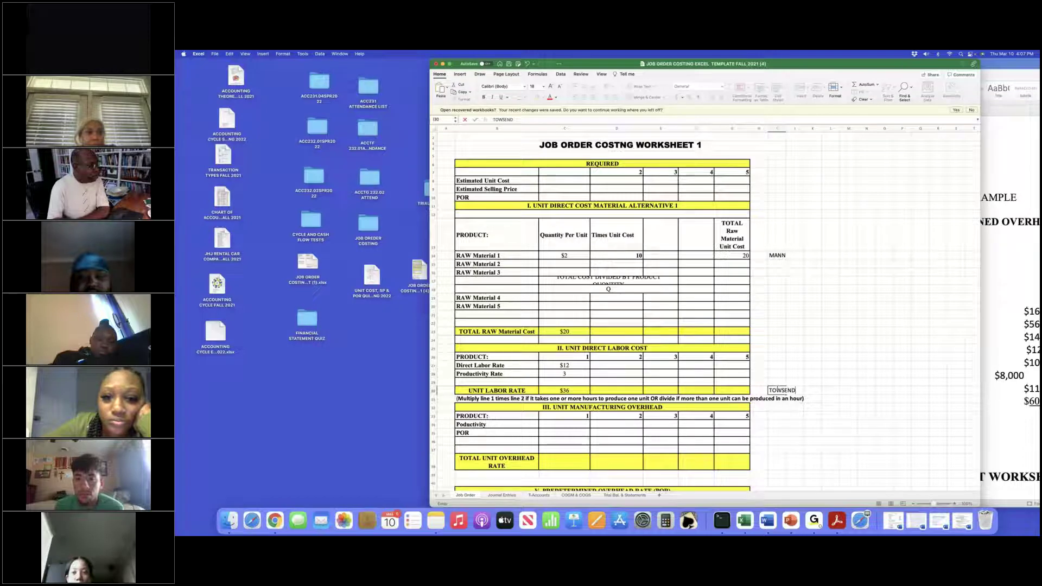
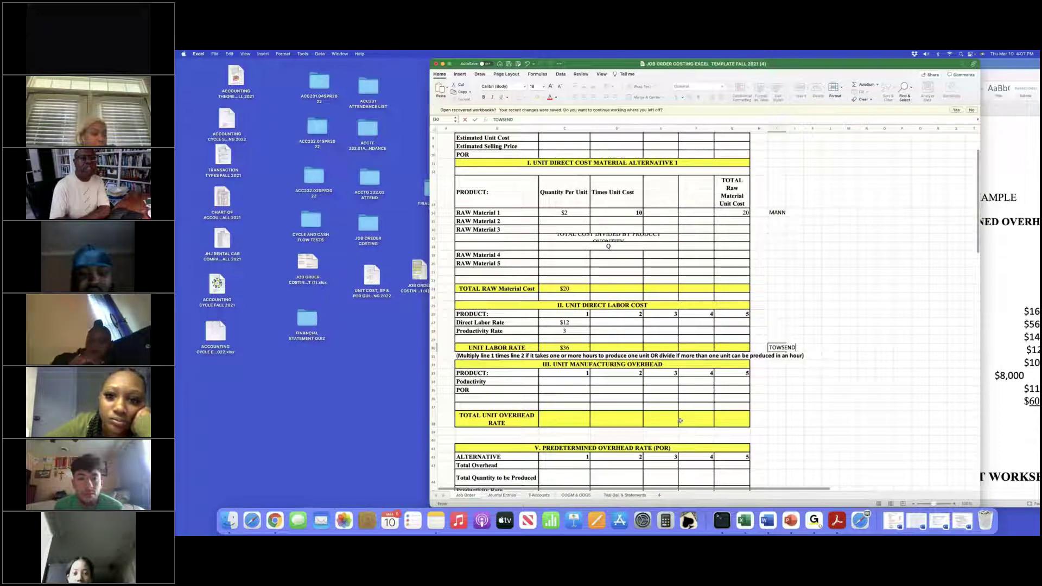
Slide the Excel window right over the reference document, then back left to full width.
drag(609, 63, 791, 52)
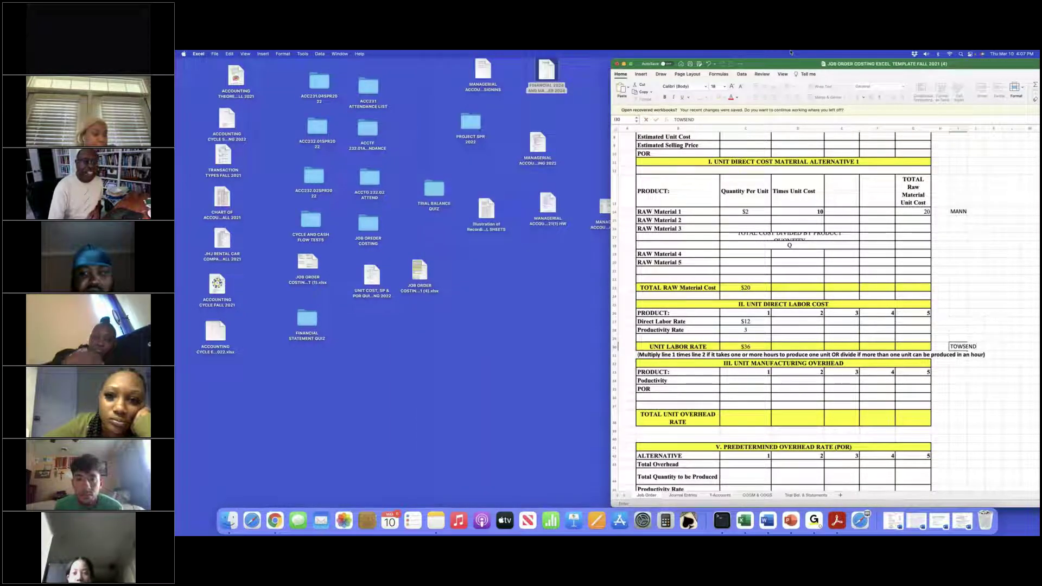
drag(791, 52, 667, 54)
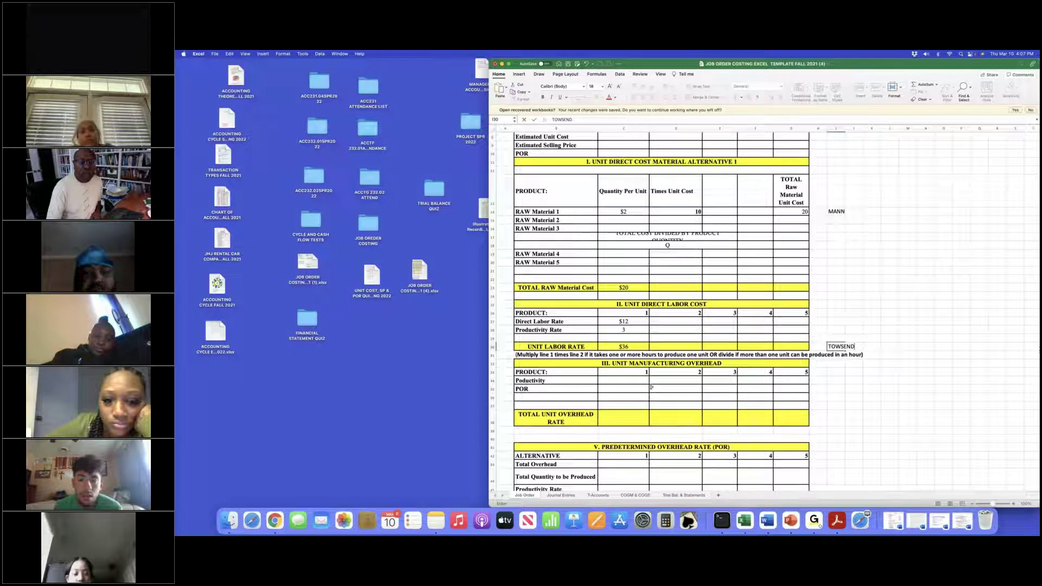
Label B34 TOTAL MOH with 600,000 and B35 QUANTITY with 50,000 for product 1.
click(517, 380)
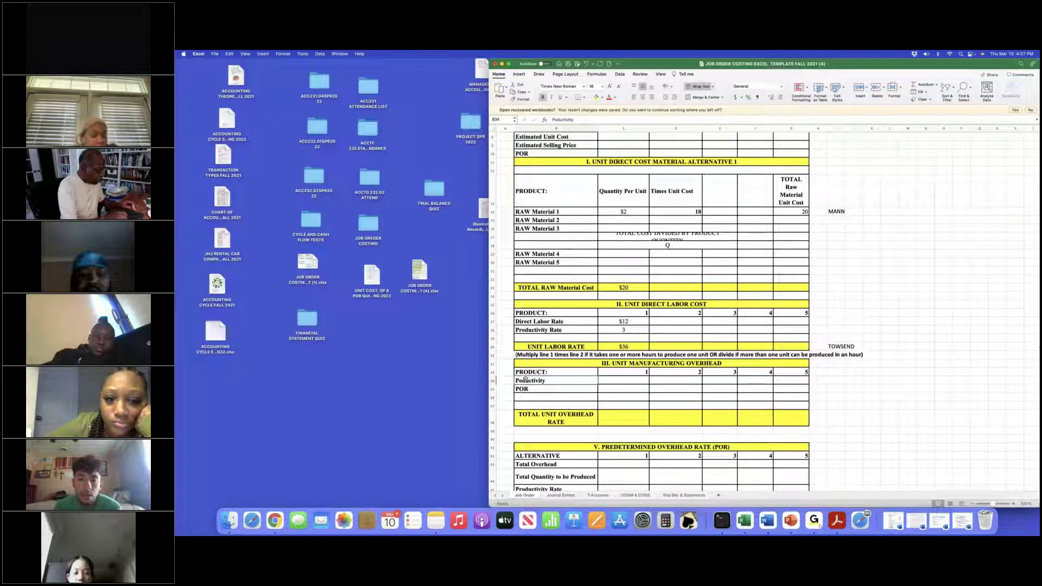
text(TOTAL )
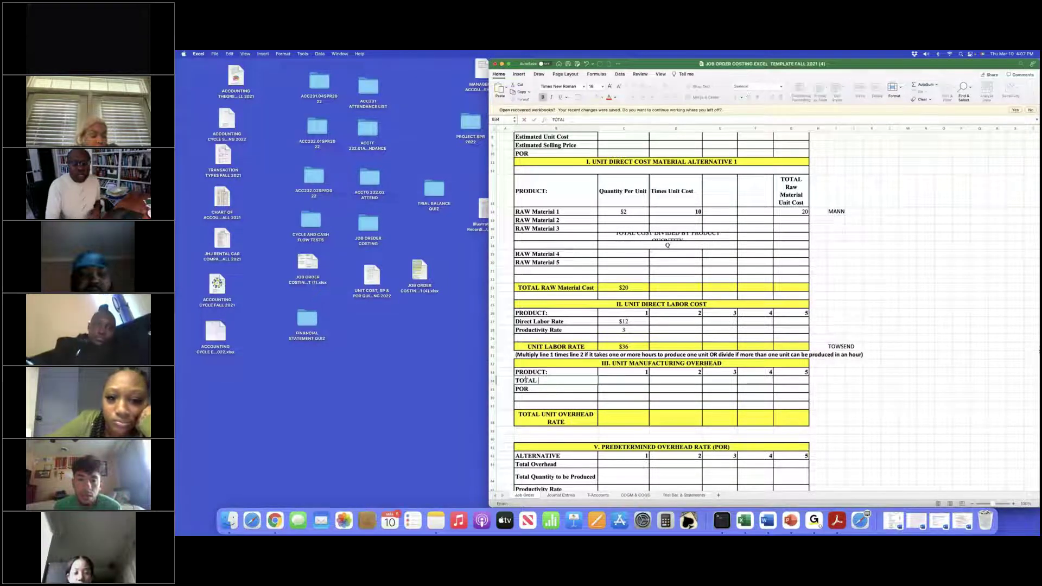
text(M)
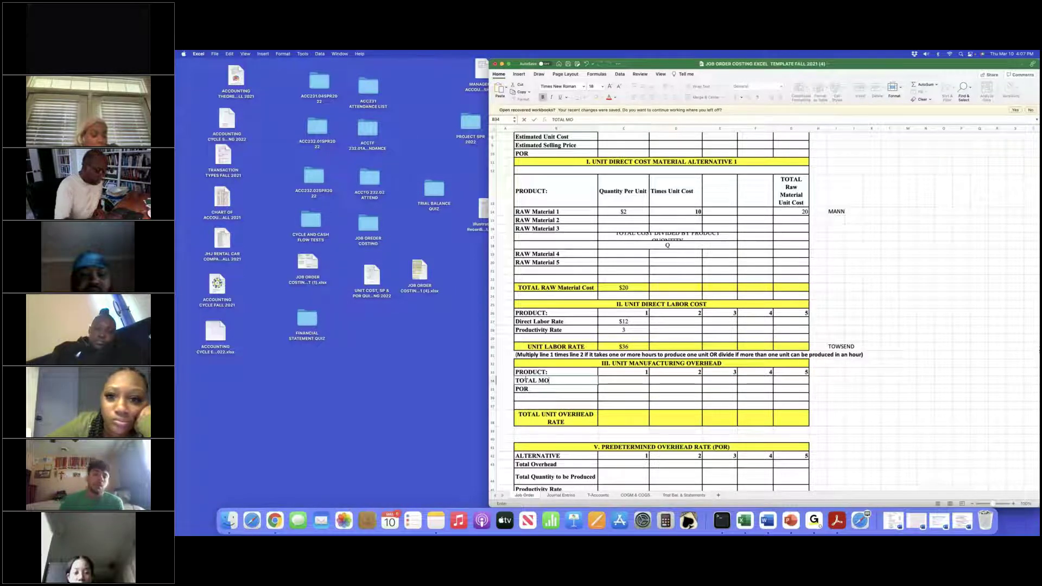
text(O)
text(H)
click(619, 381)
text(600.)
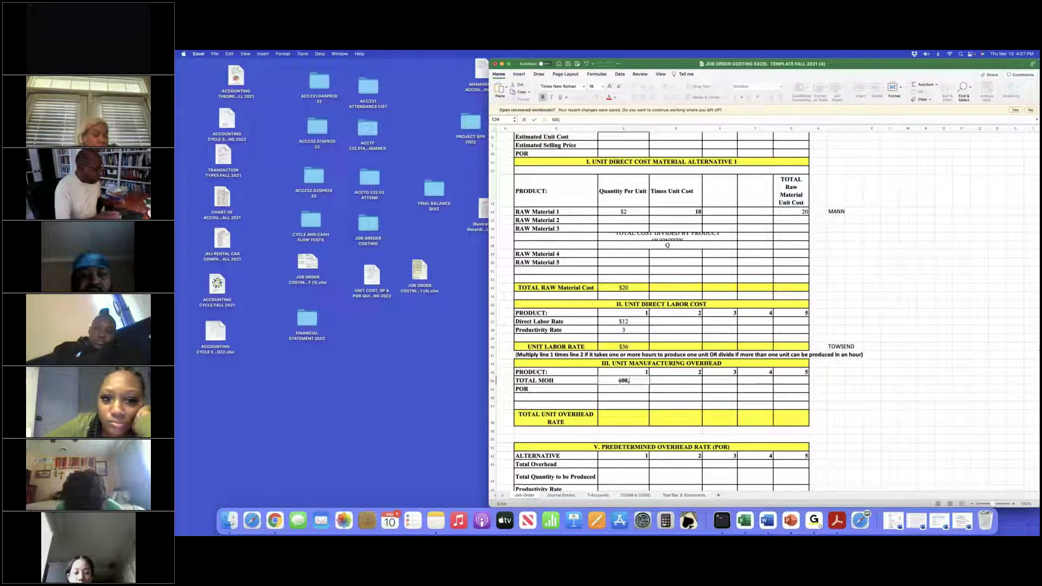
text(00)
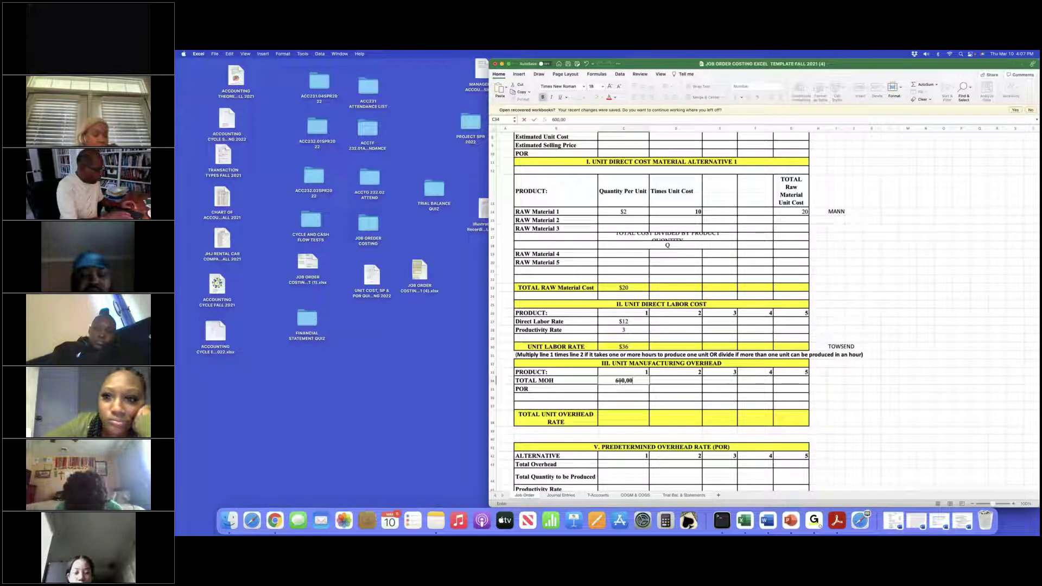
text(0)
click(525, 389)
text(QU)
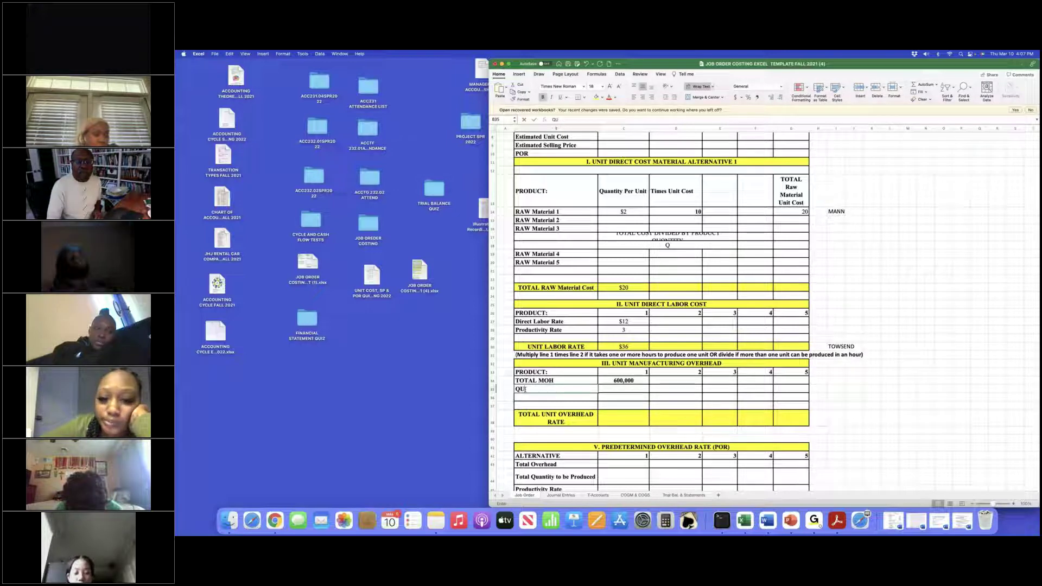
text(A)
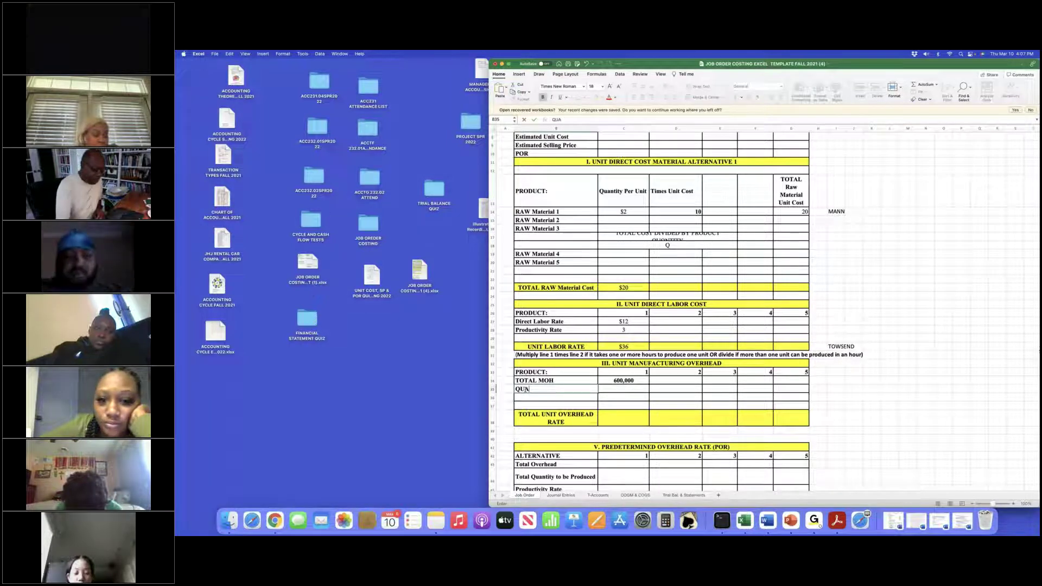
text(NTITY)
click(617, 391)
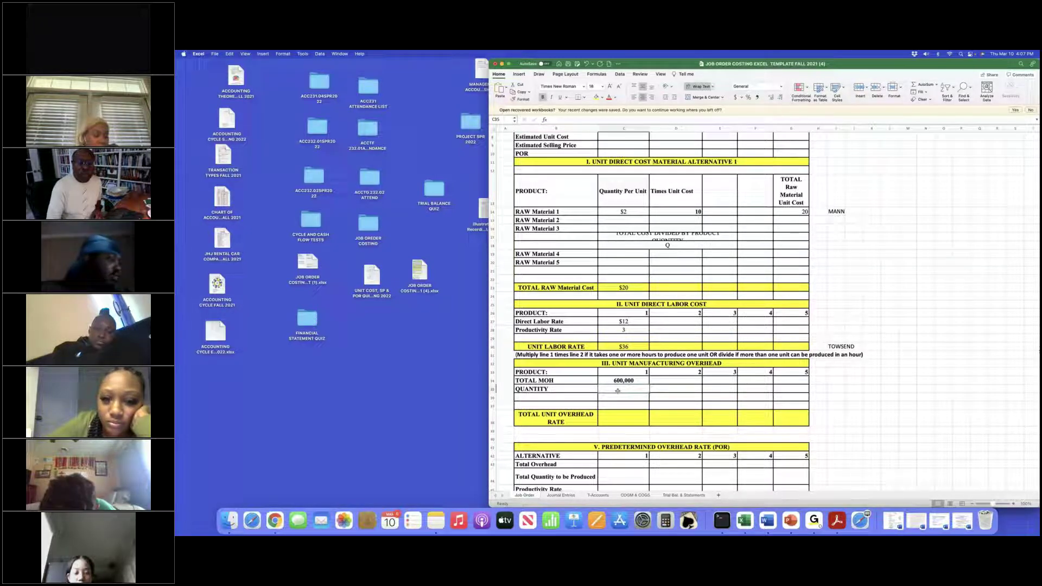
text(50,000)
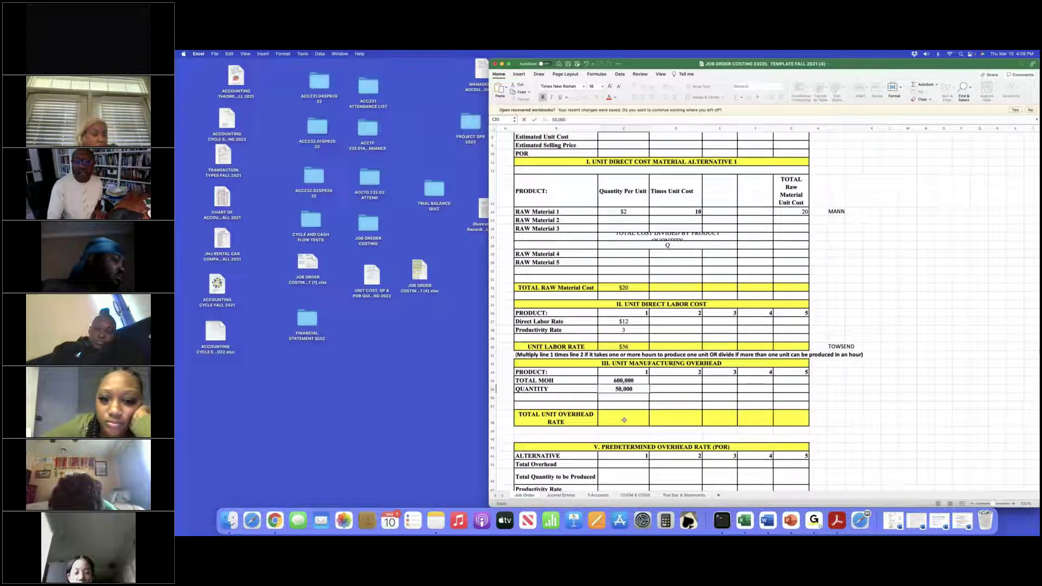
Enter 12 in C38 as product 1's unit overhead rate and type a student's surname in I38.
click(624, 420)
text(12)
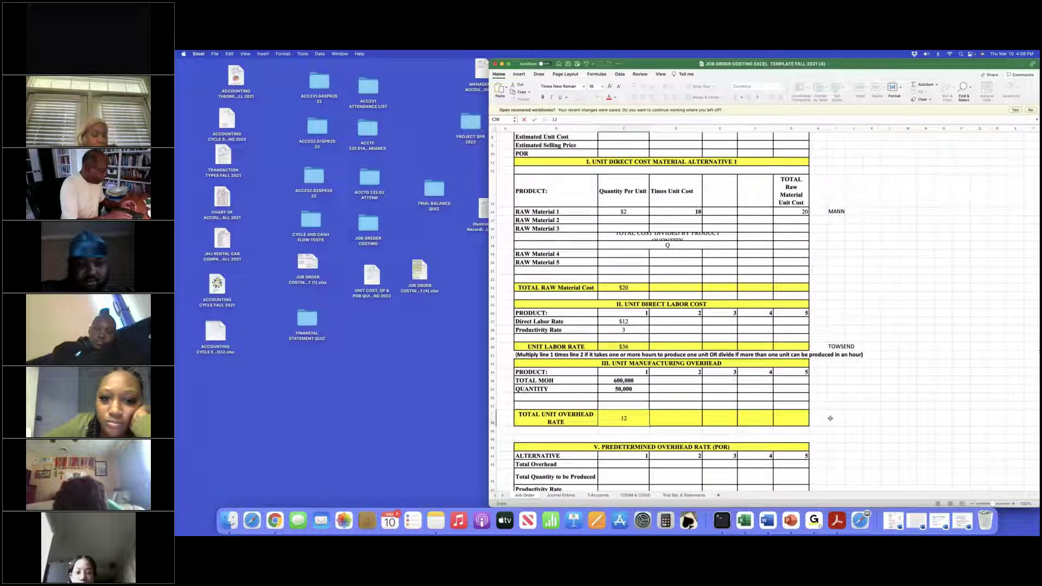
click(831, 418)
text(W)
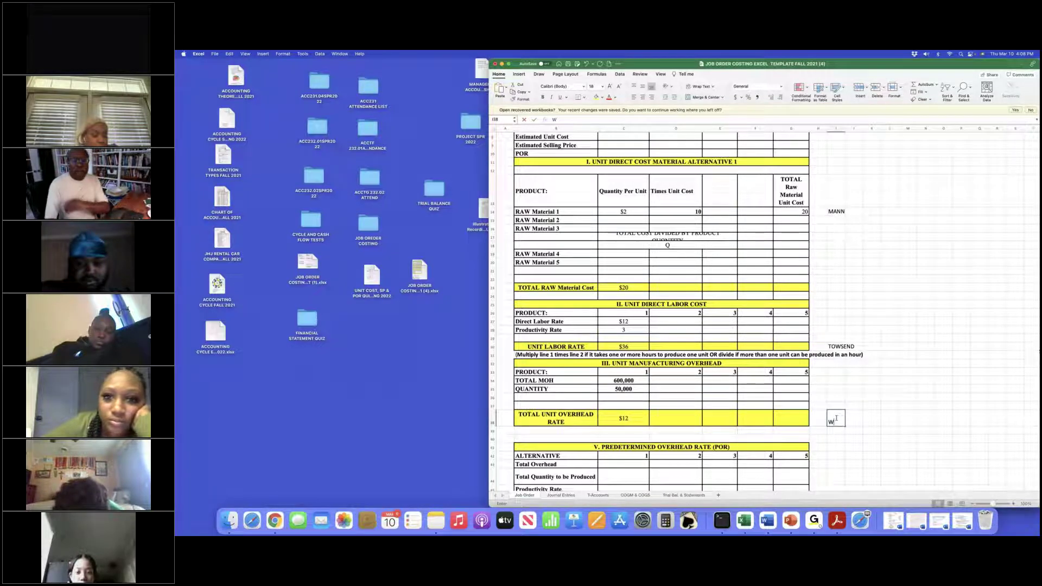
text(illi)
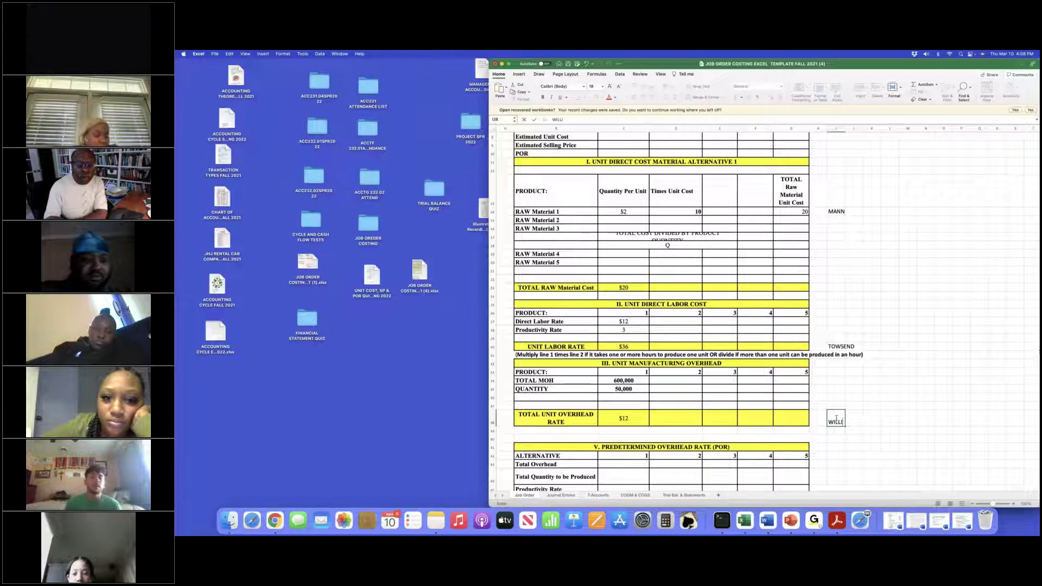
text(ams)
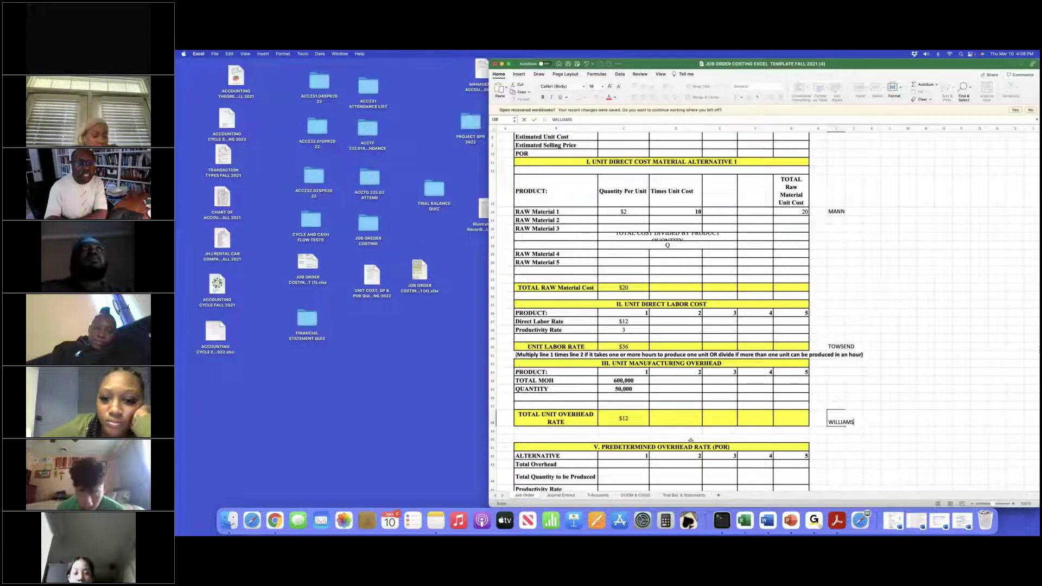
scroll(690, 441, down, 2)
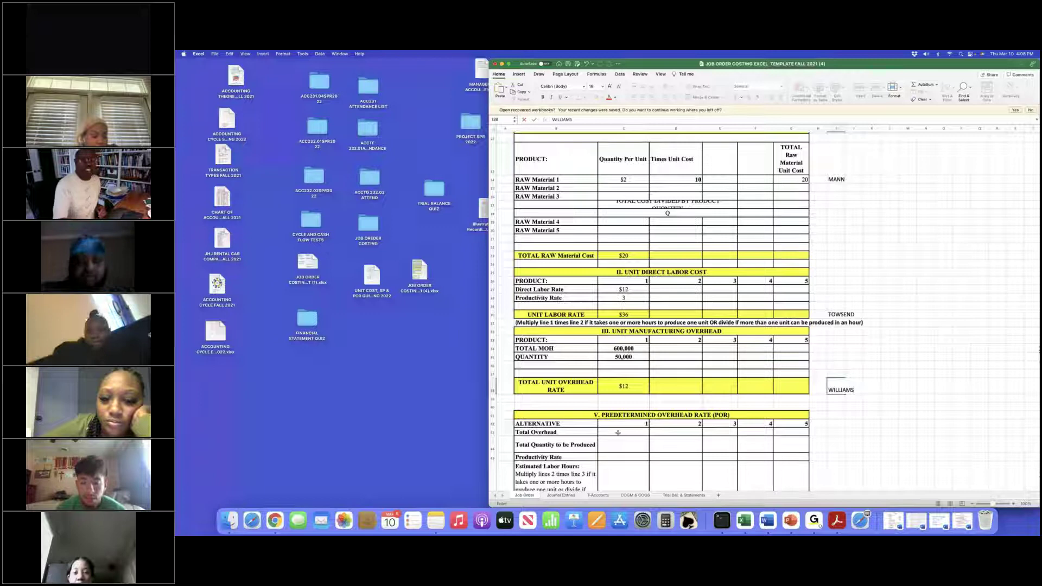
Enter 68 as product 1's total overhead in C43, then select the estimated unit cost in C8.
click(617, 432)
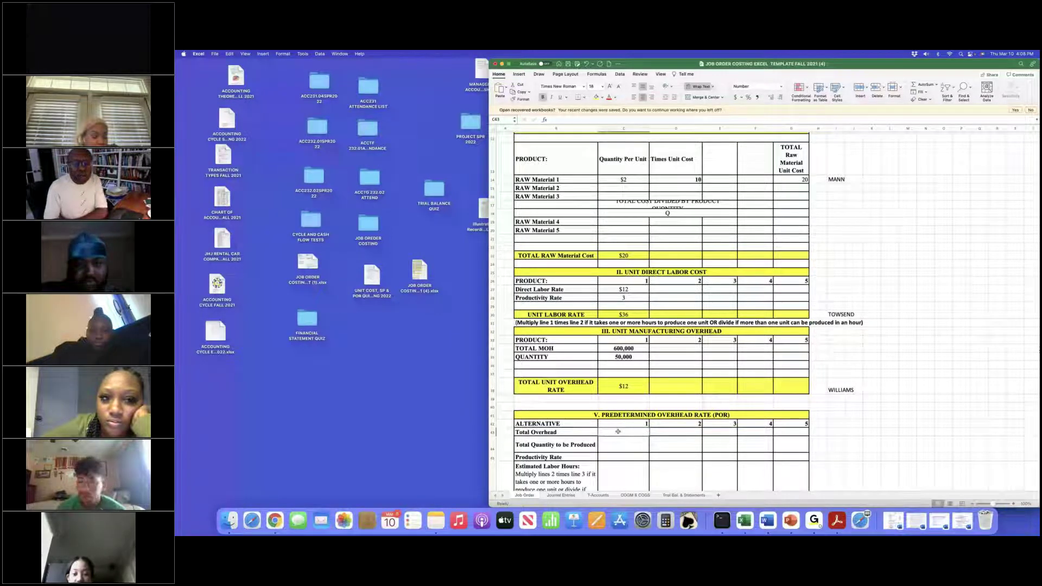
text(68)
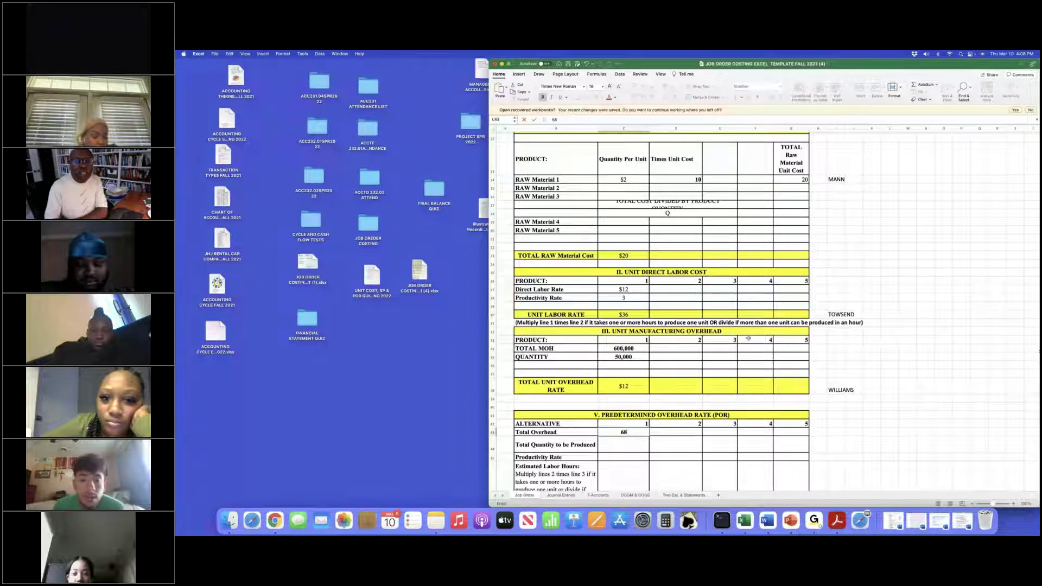
scroll(748, 338, down, 1)
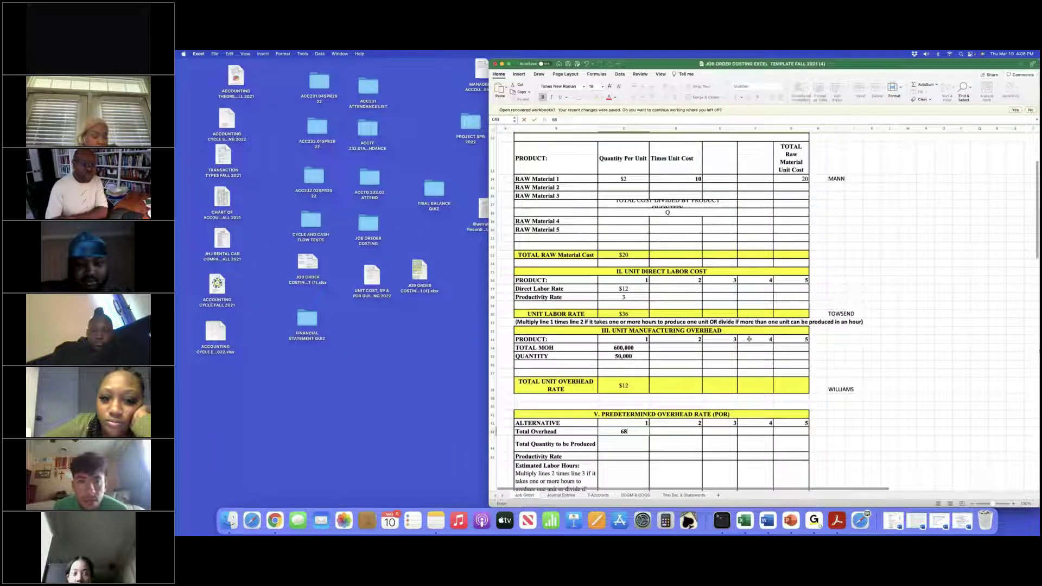
scroll(749, 339, up, 5)
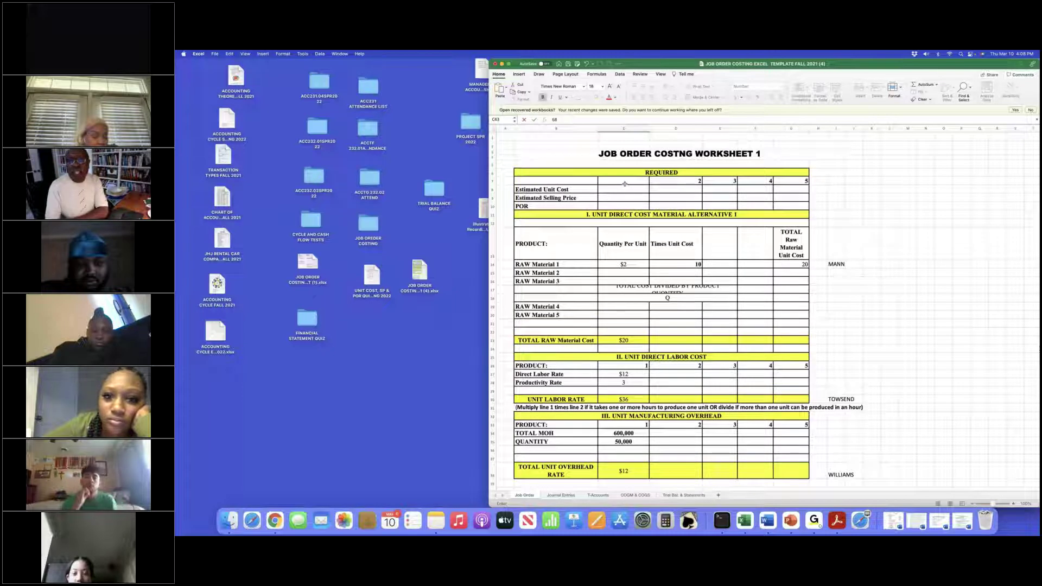
click(624, 189)
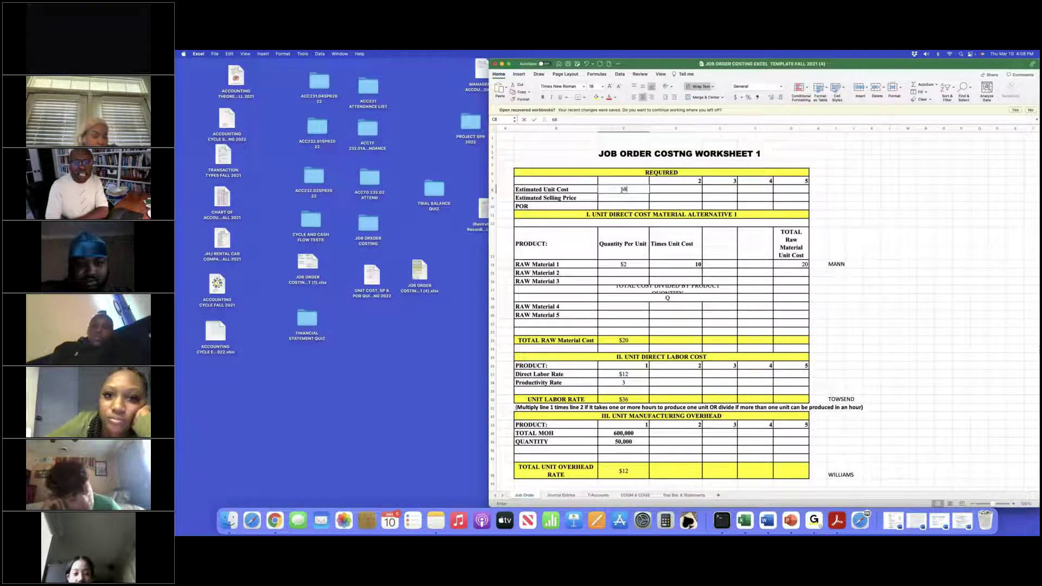
Reposition the workbook window left so the in-class example document shows beside it.
drag(898, 66, 607, 76)
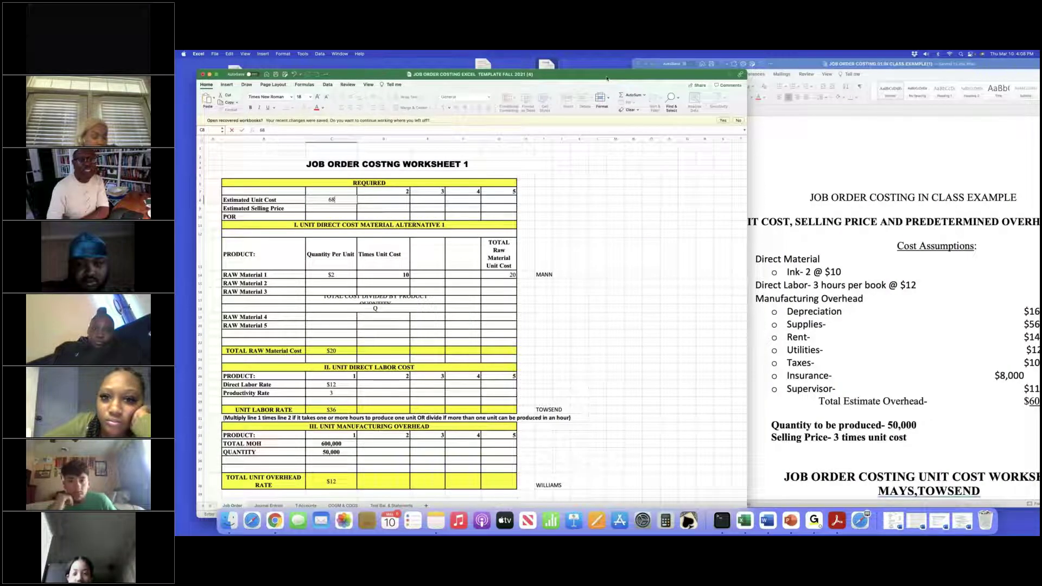
drag(607, 78, 989, 112)
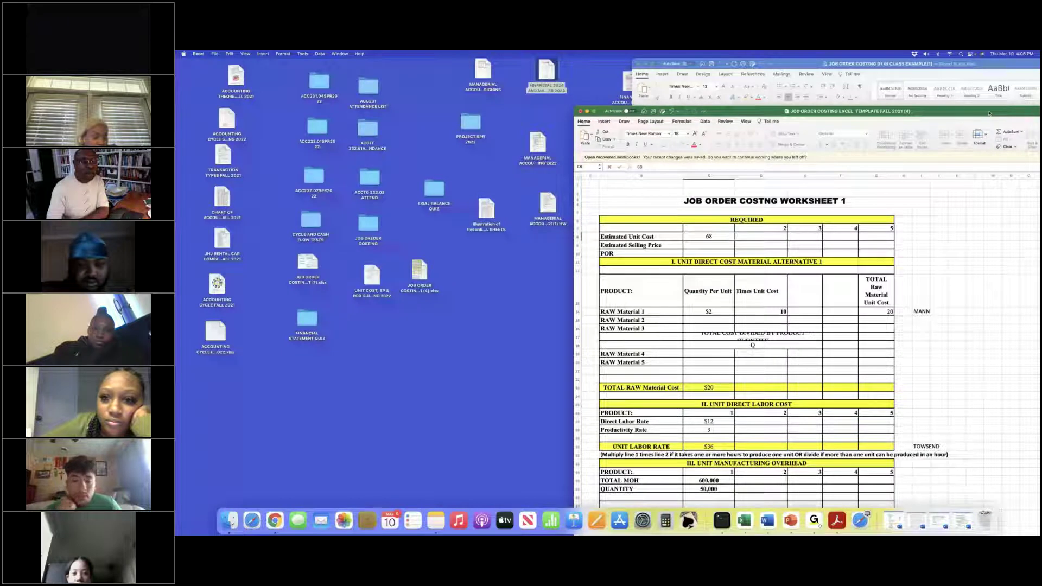
drag(988, 113, 983, 109)
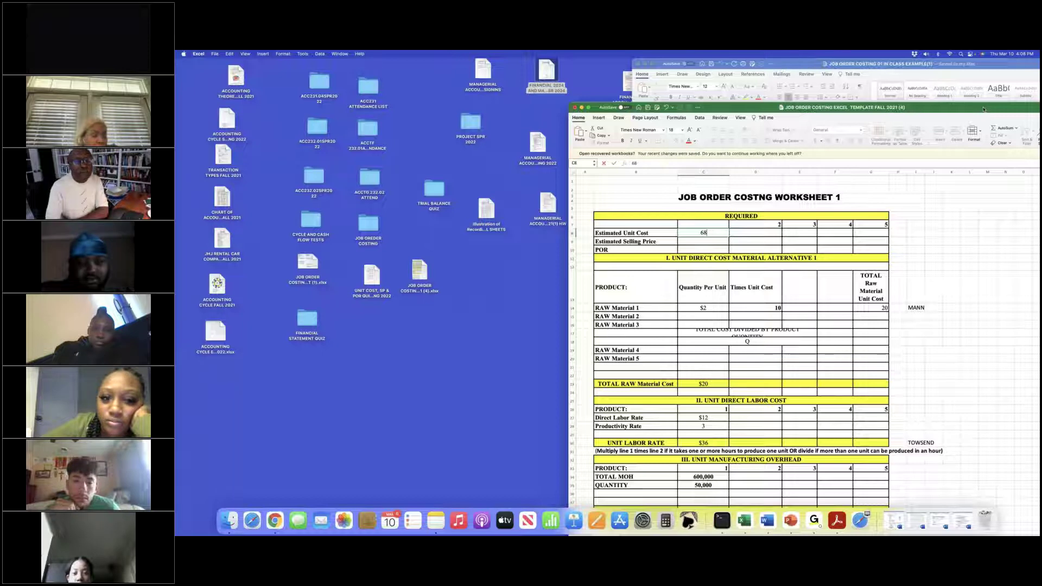
drag(984, 109, 916, 78)
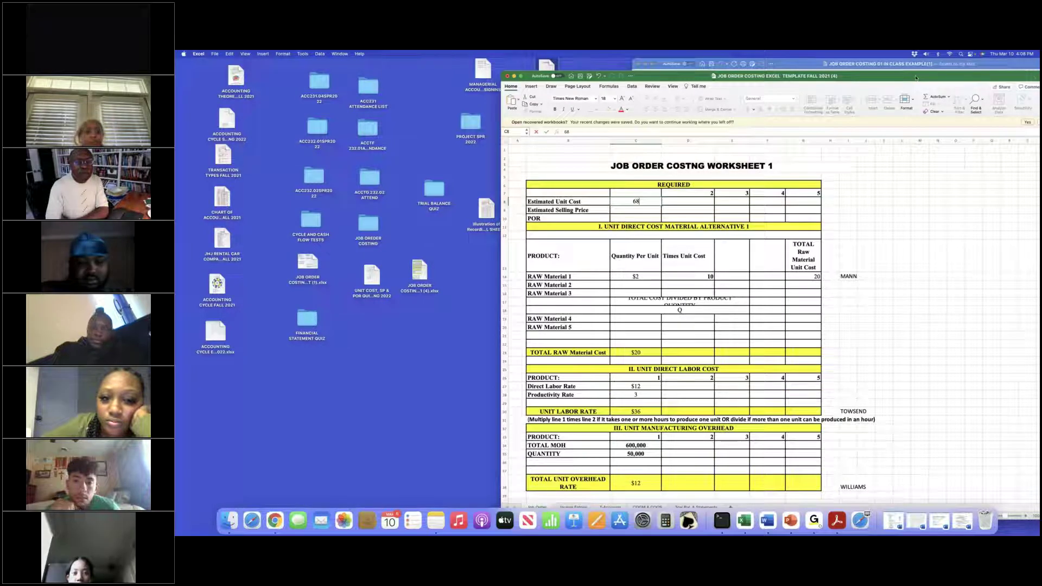
drag(916, 78, 765, 63)
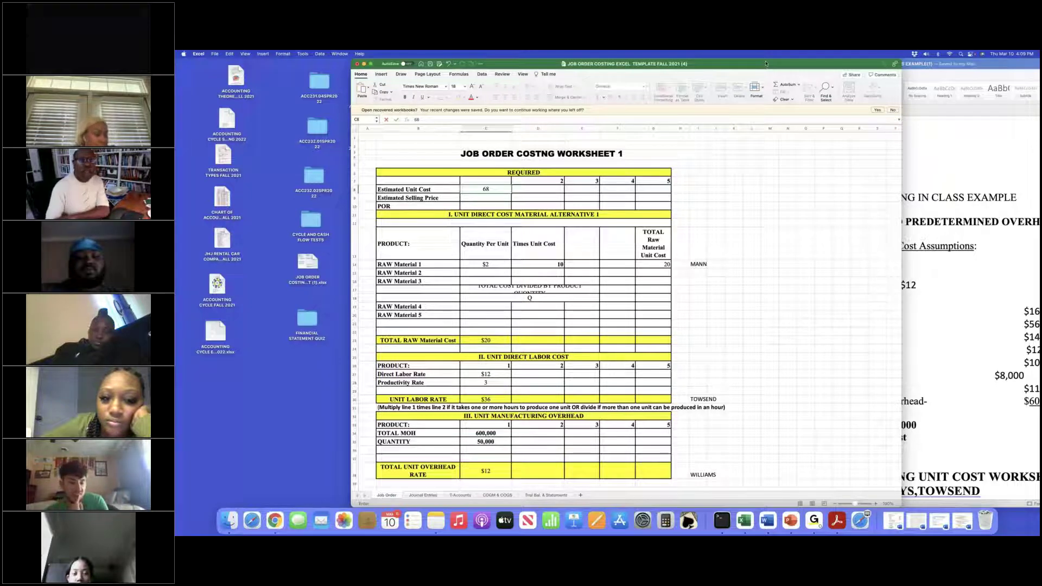
Enter the 3 multiplier and product 1's estimated selling price of 204.
drag(765, 63, 792, 64)
click(570, 199)
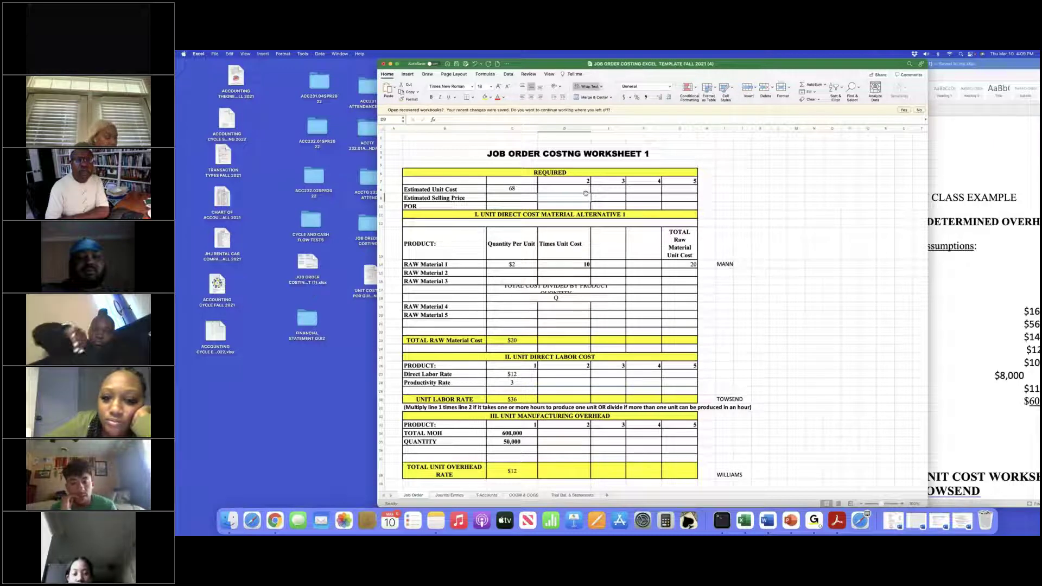
text(3)
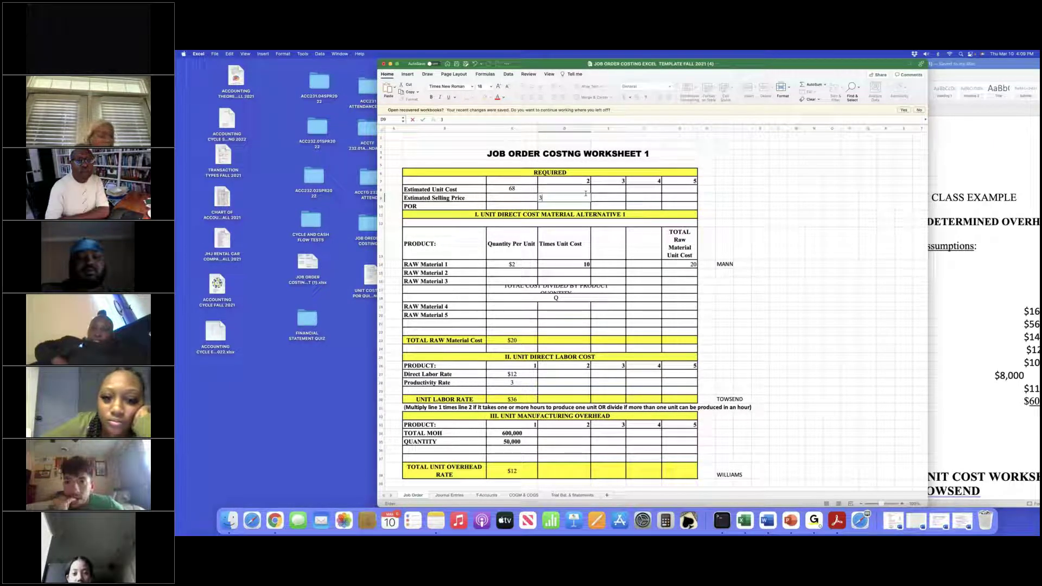
click(510, 198)
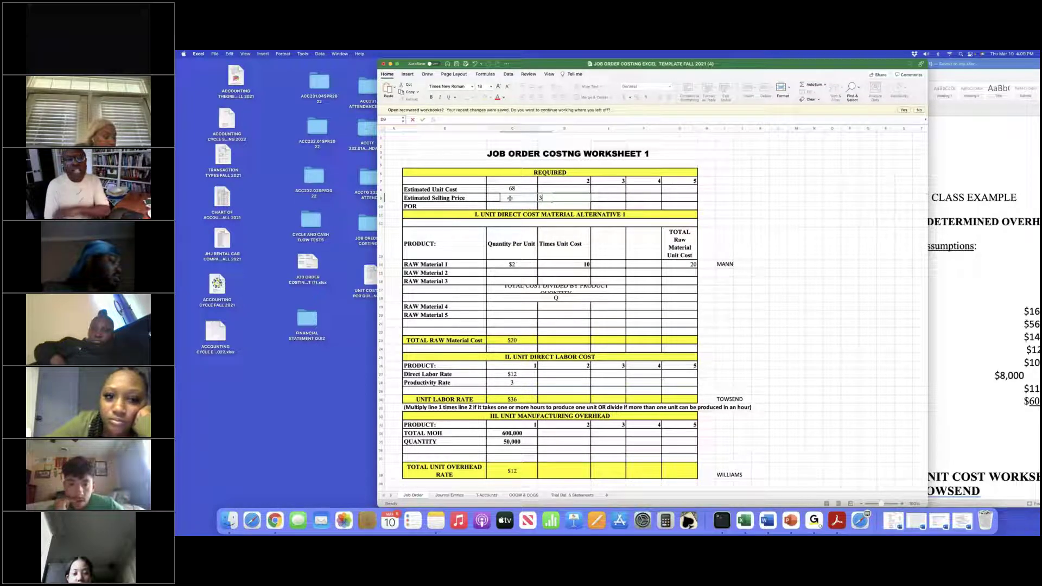
text(204)
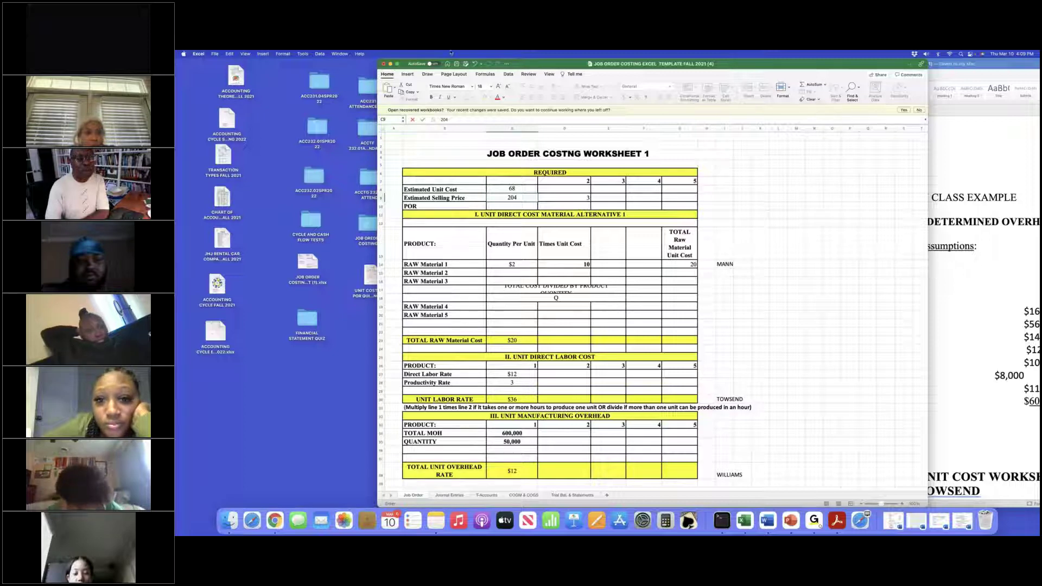
Set product 1's POR in cell C10 to 4.
drag(535, 63, 704, 63)
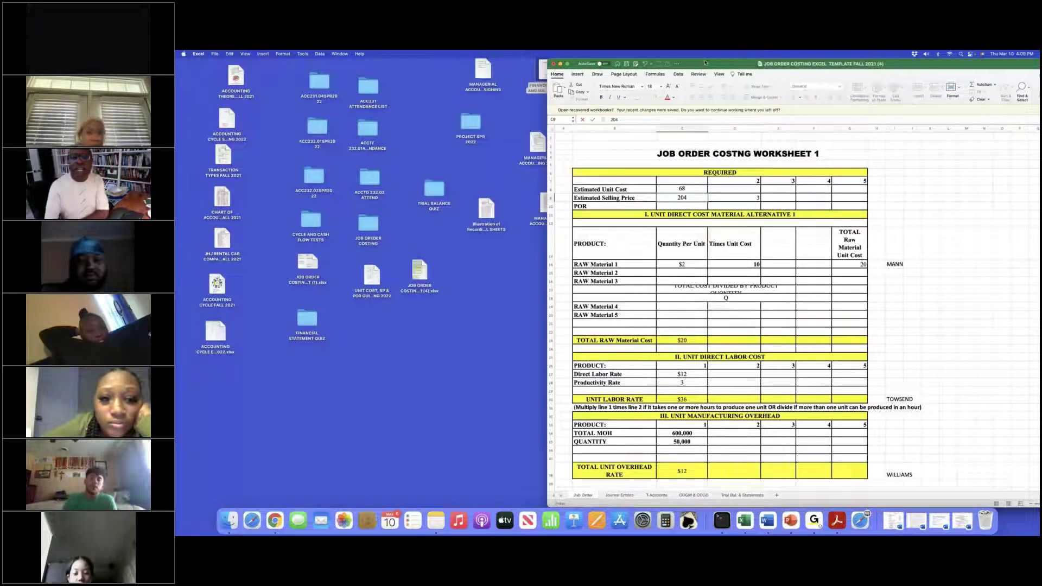
drag(704, 63, 761, 63)
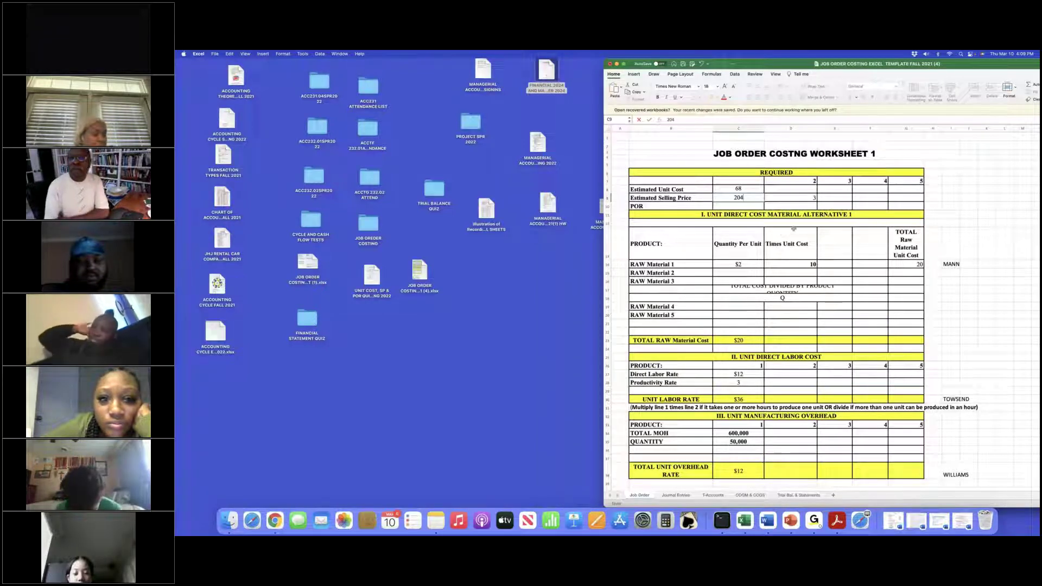
click(741, 208)
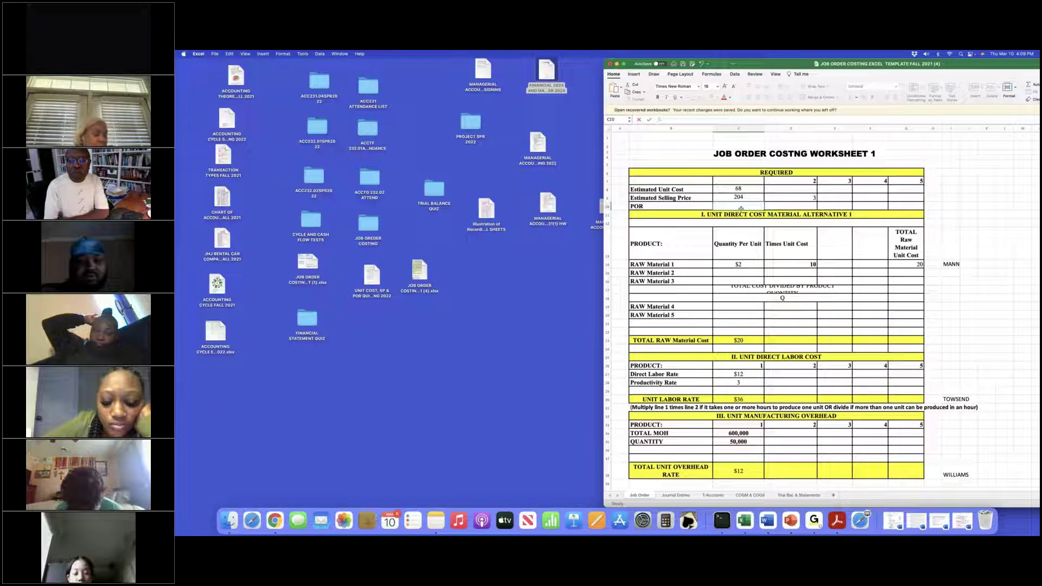
text(4)
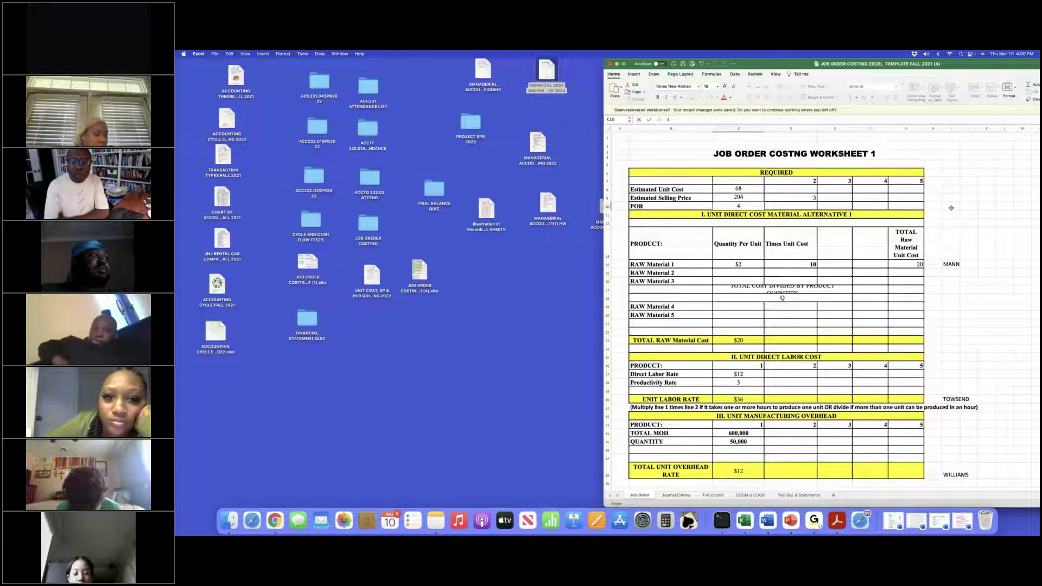
In Worksheet 2's overhead table, enter 600,000 total overhead and 50,000 quantity.
scroll(807, 256, down, 15)
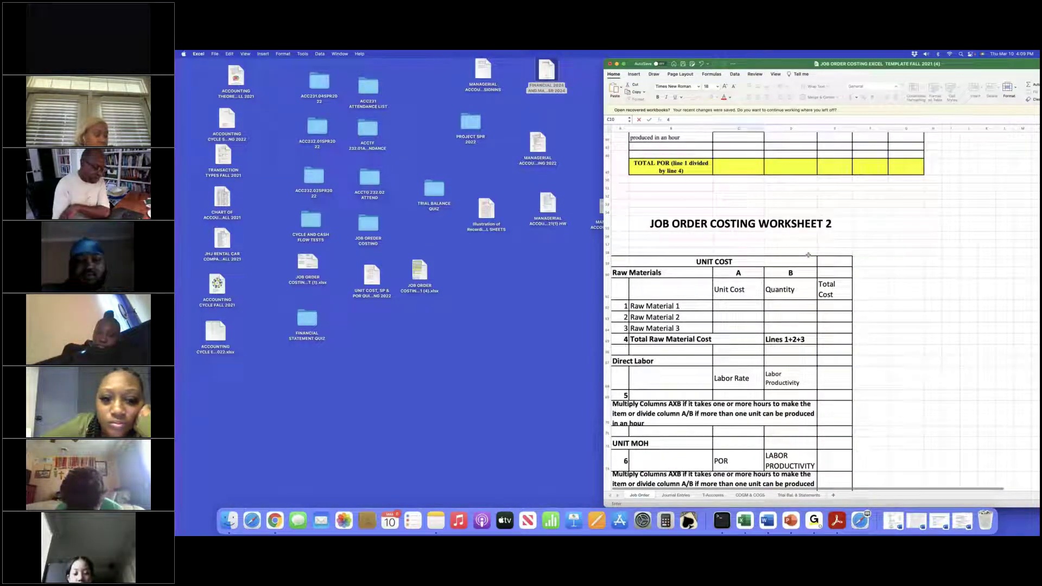
scroll(808, 255, down, 8)
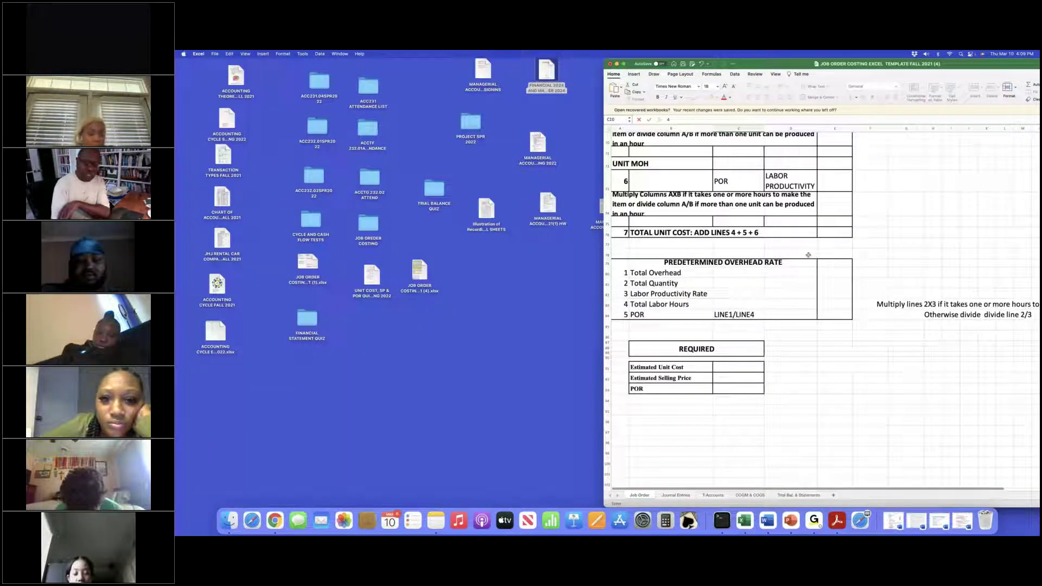
scroll(808, 255, down, 2)
click(835, 246)
text(600)
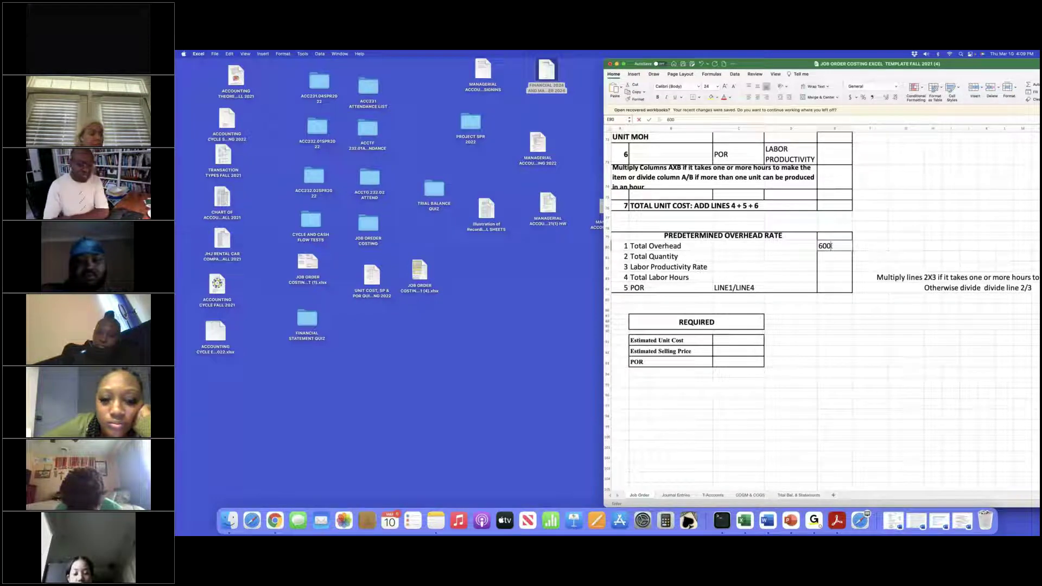
text(.0)
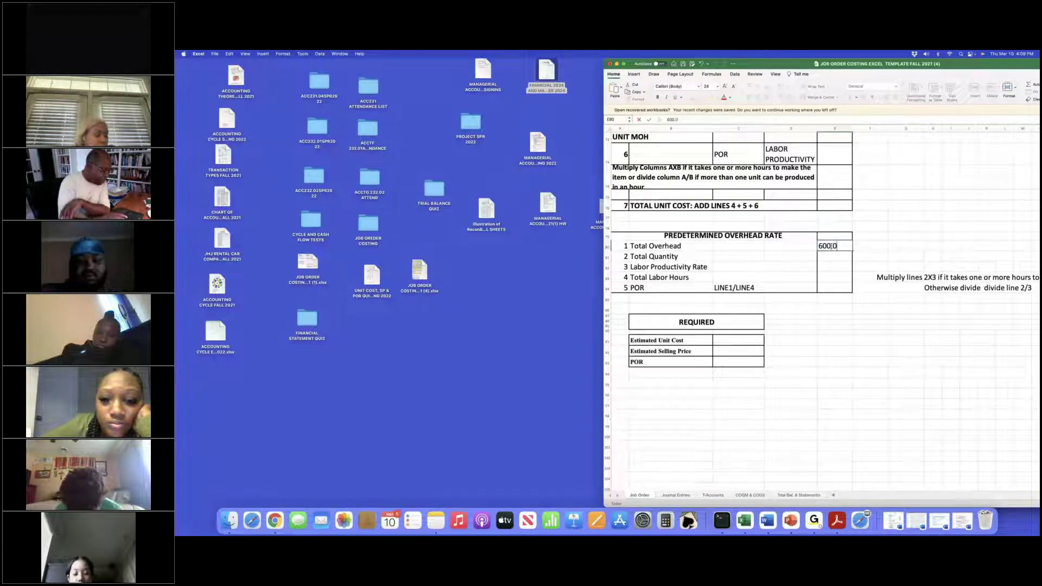
text(00)
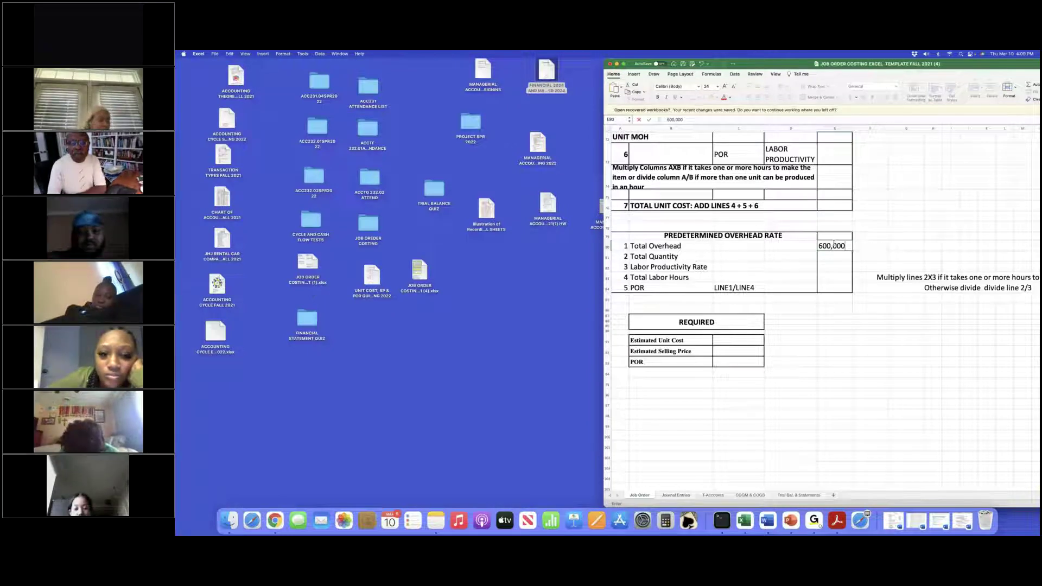
key(Return)
text(50,000)
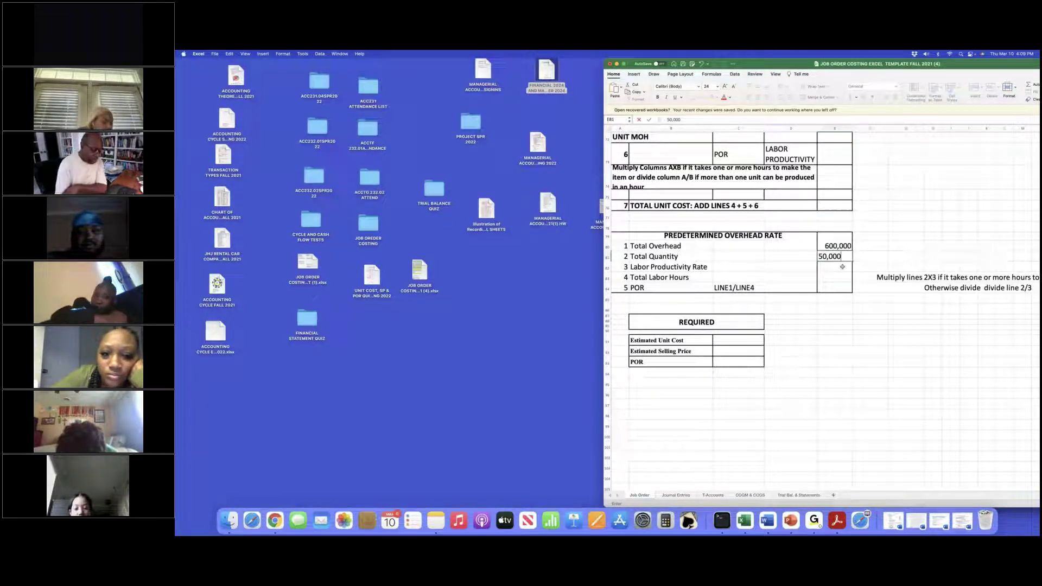
key(Return)
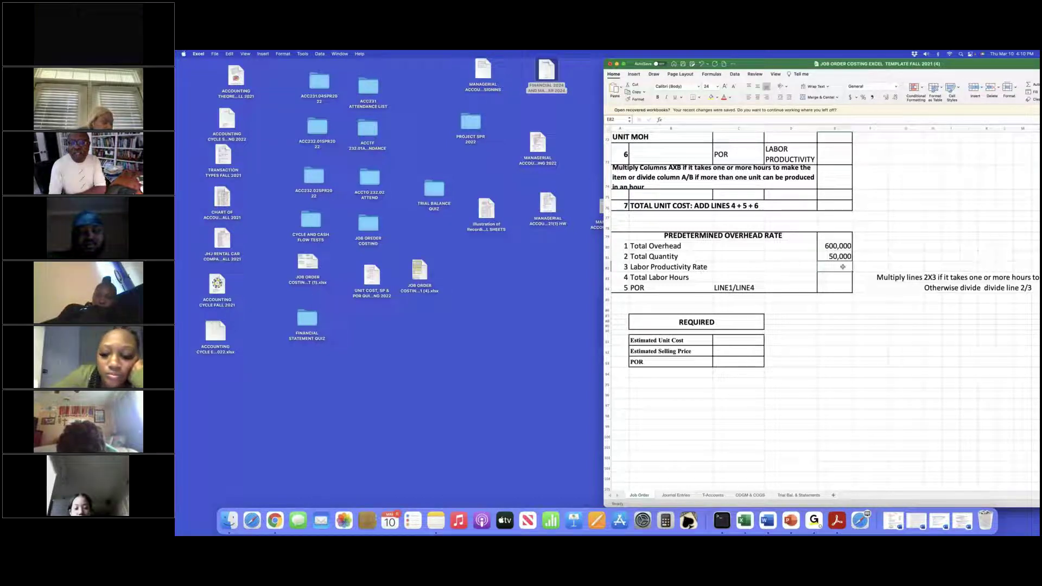
Enter a labor productivity rate of 3, 150,000 labor hours and a POR of 4.
text(3)
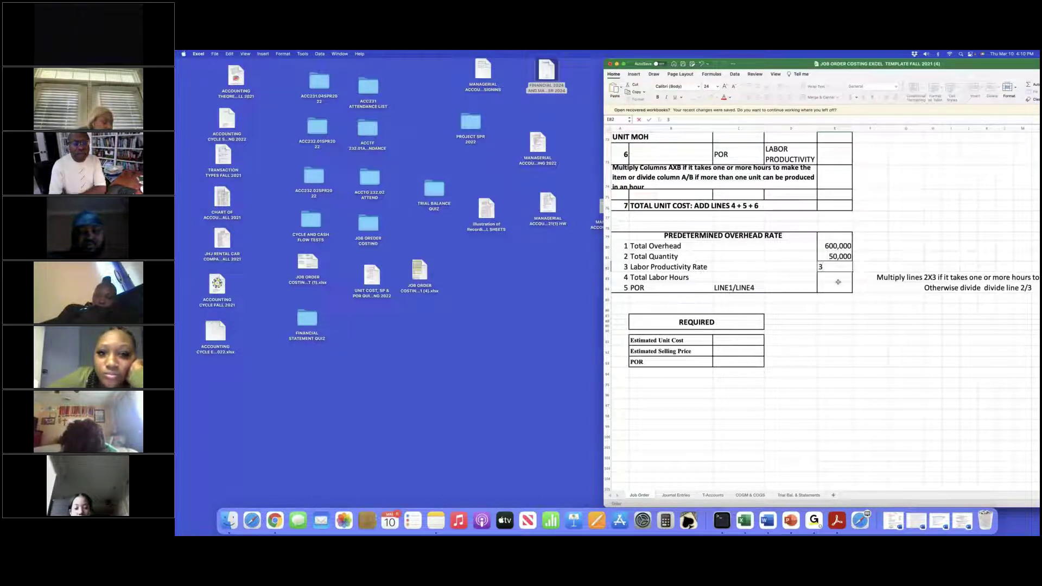
key(Return)
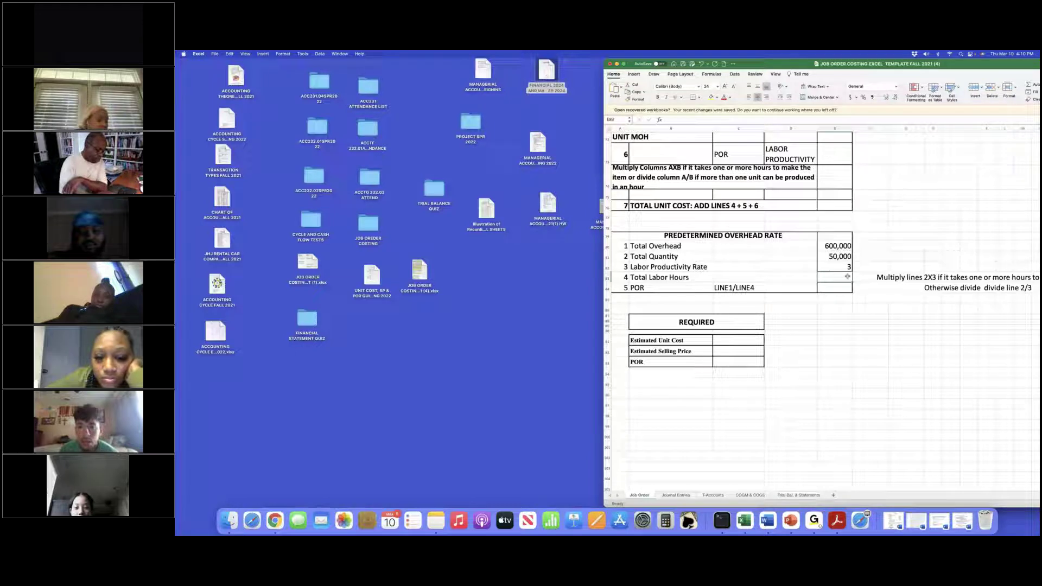
text(15)
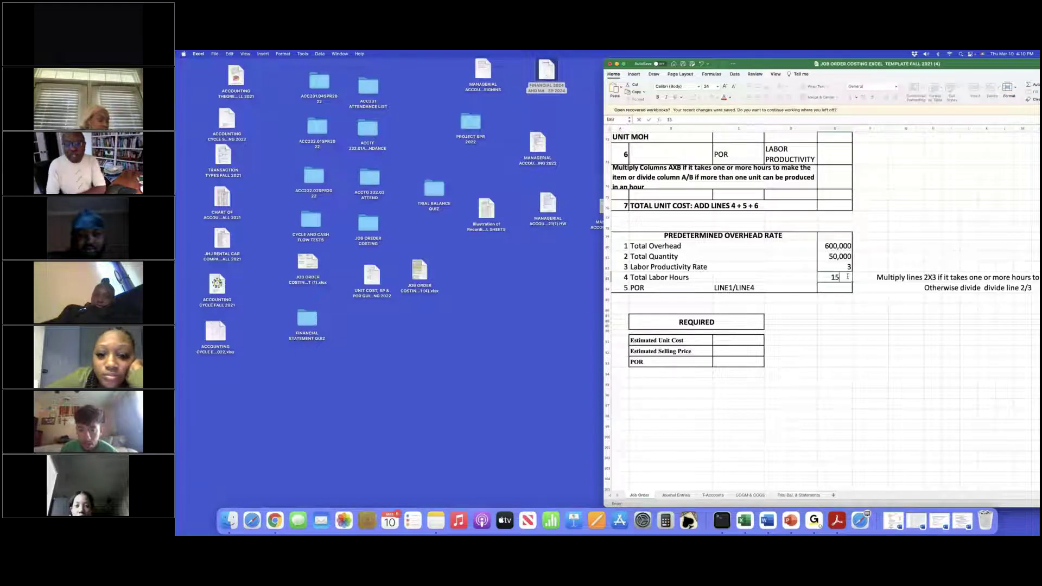
text(0,000)
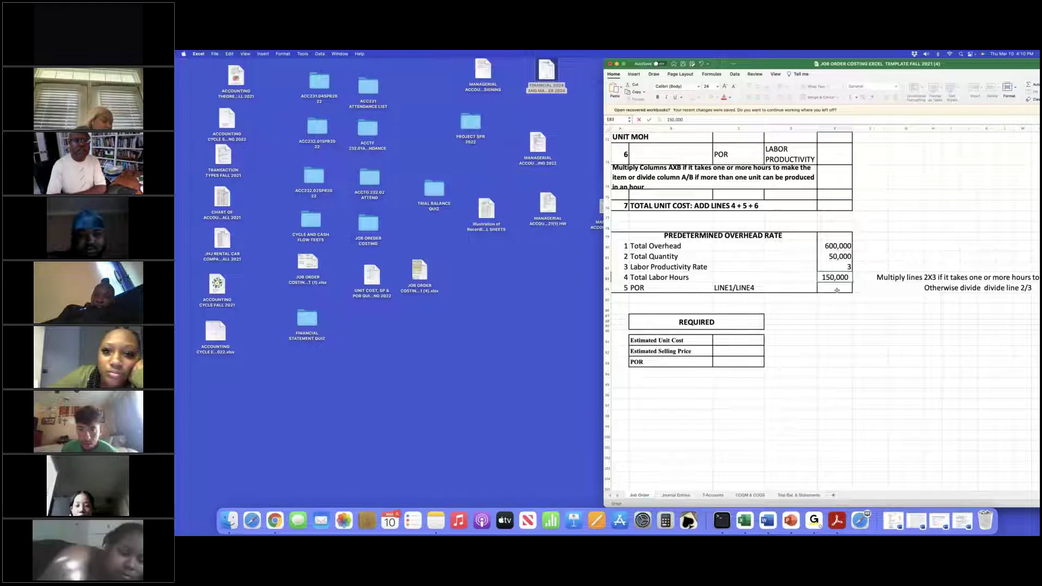
click(842, 289)
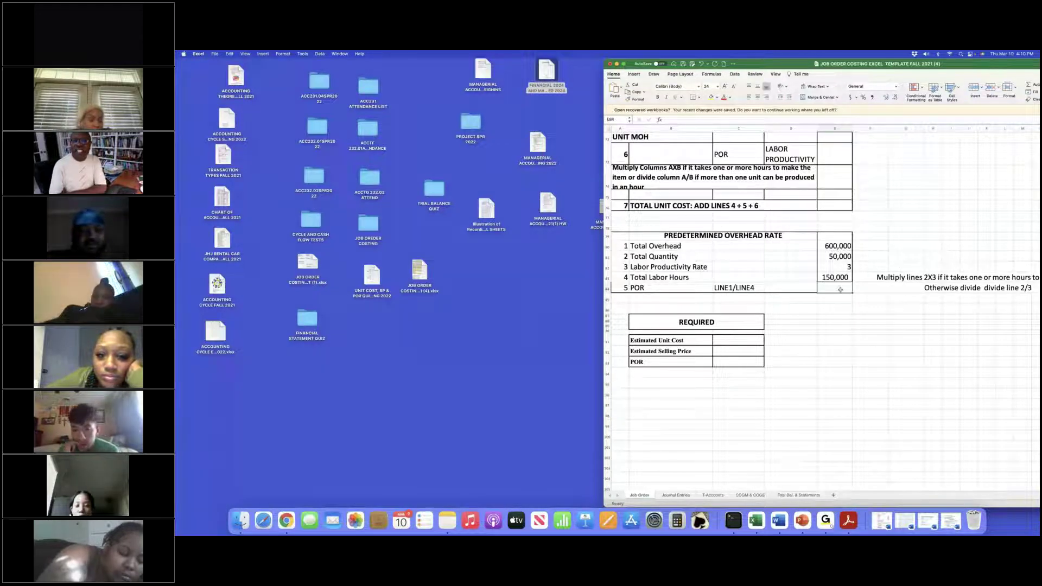
text(4)
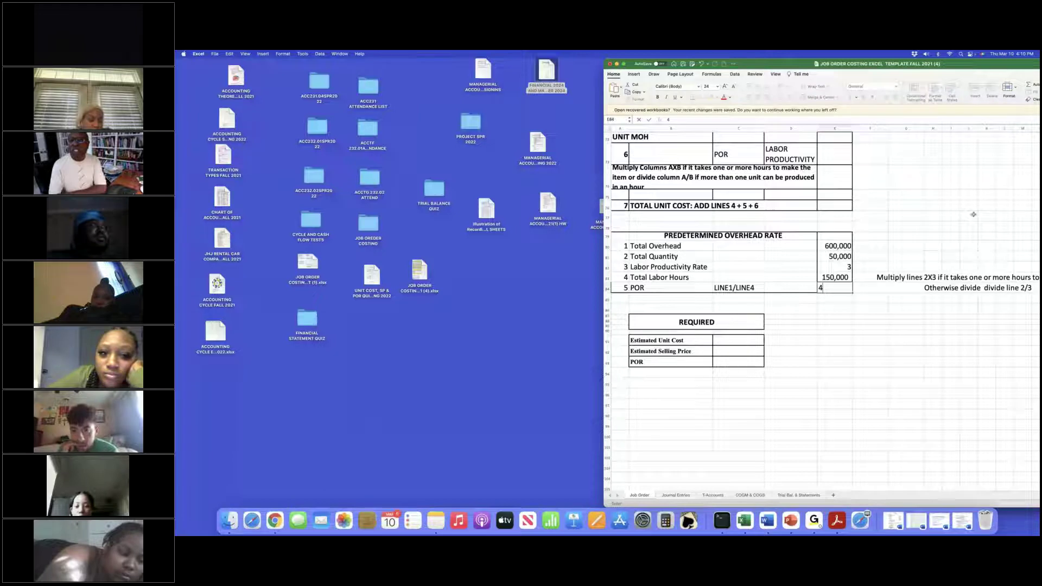
click(953, 215)
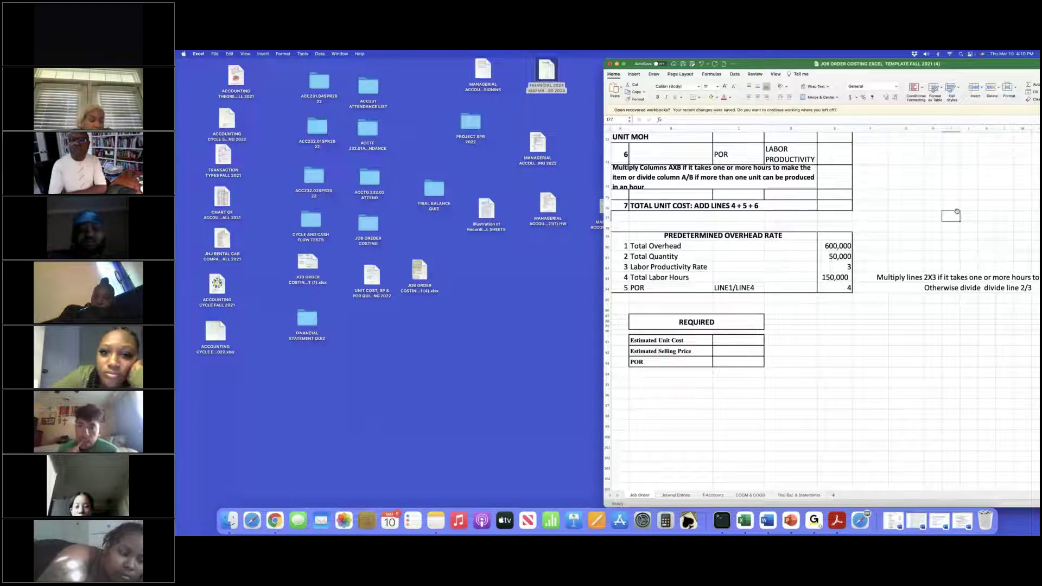
Type a student's surname in cell I10 beside Worksheet 1's POR row.
scroll(957, 212, up, 4)
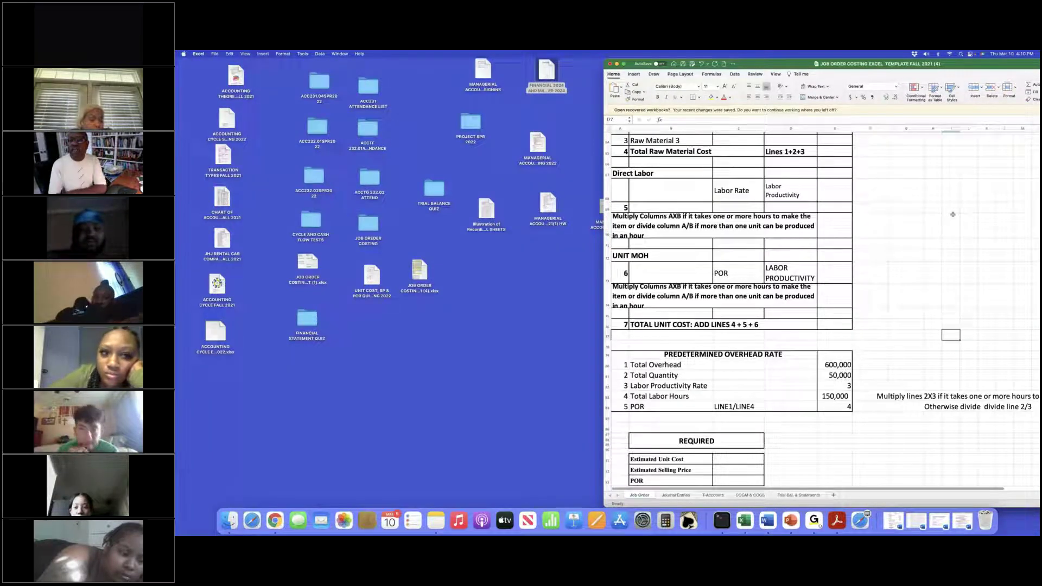
scroll(948, 205, up, 15)
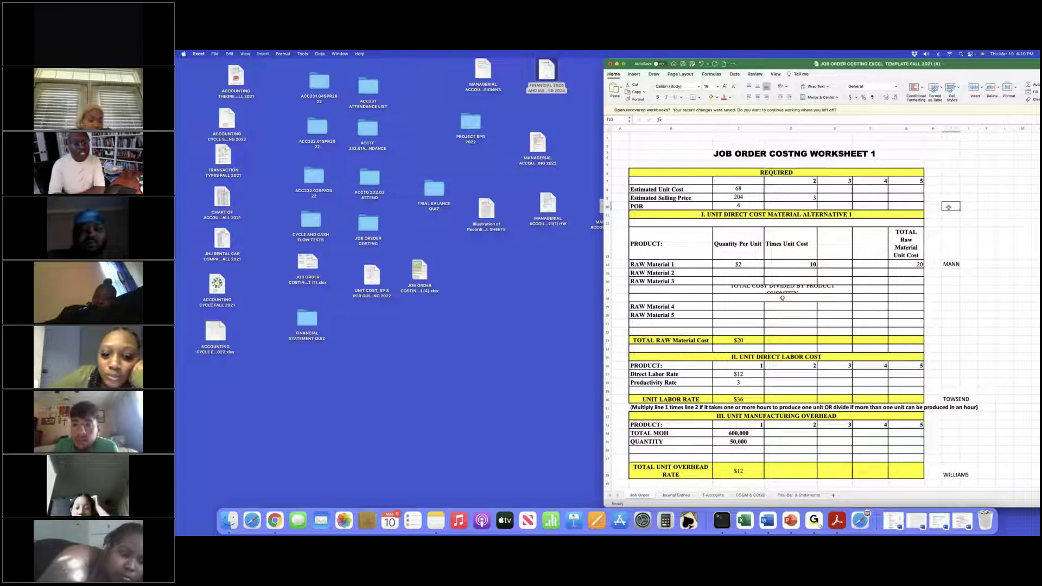
text(WEATHERSPOON)
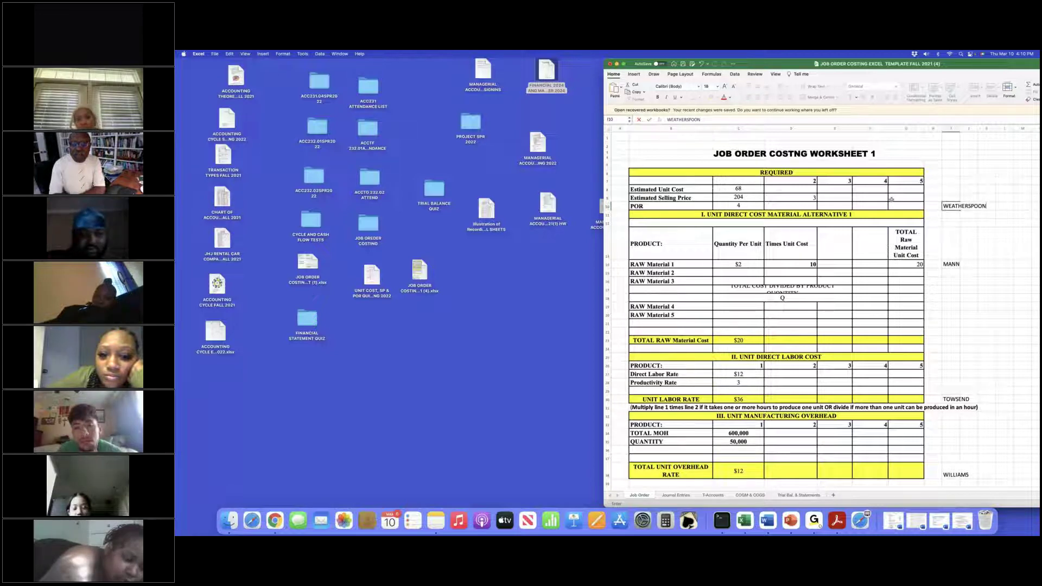
Scroll down to review Worksheet 2's predetermined overhead rate table.
scroll(890, 207, down, 3)
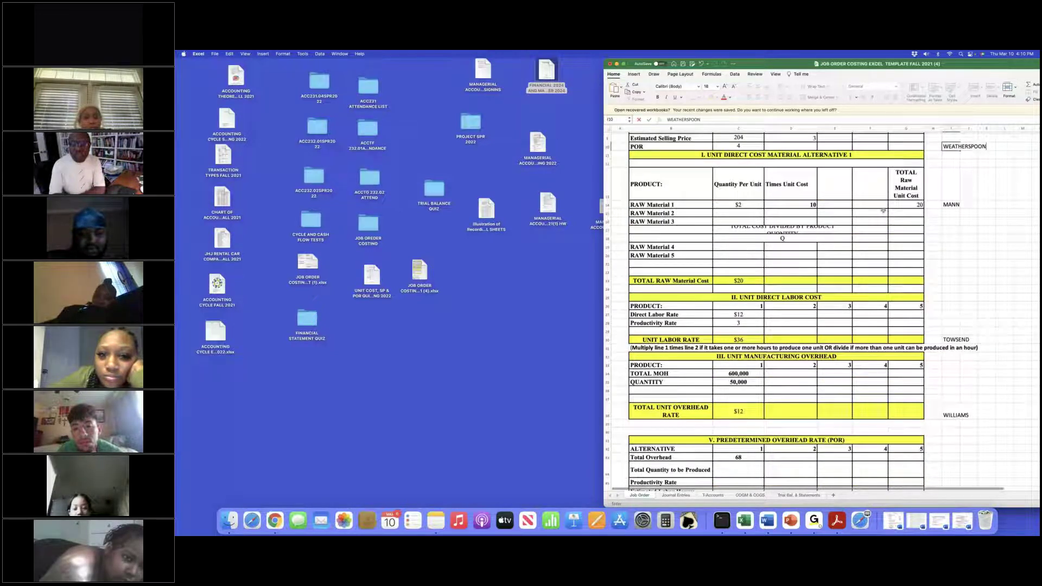
scroll(883, 210, down, 6)
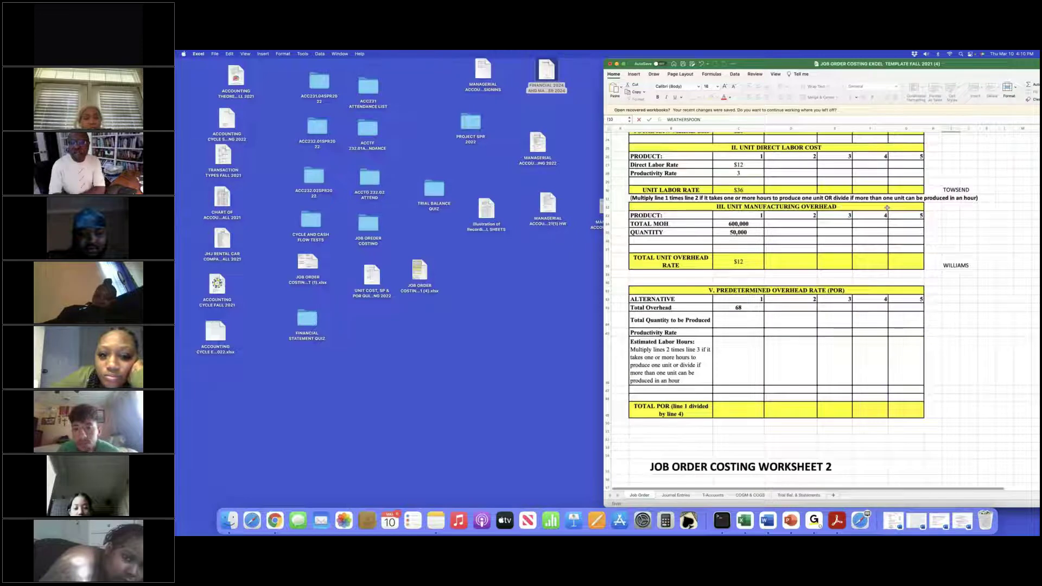
scroll(887, 208, down, 8)
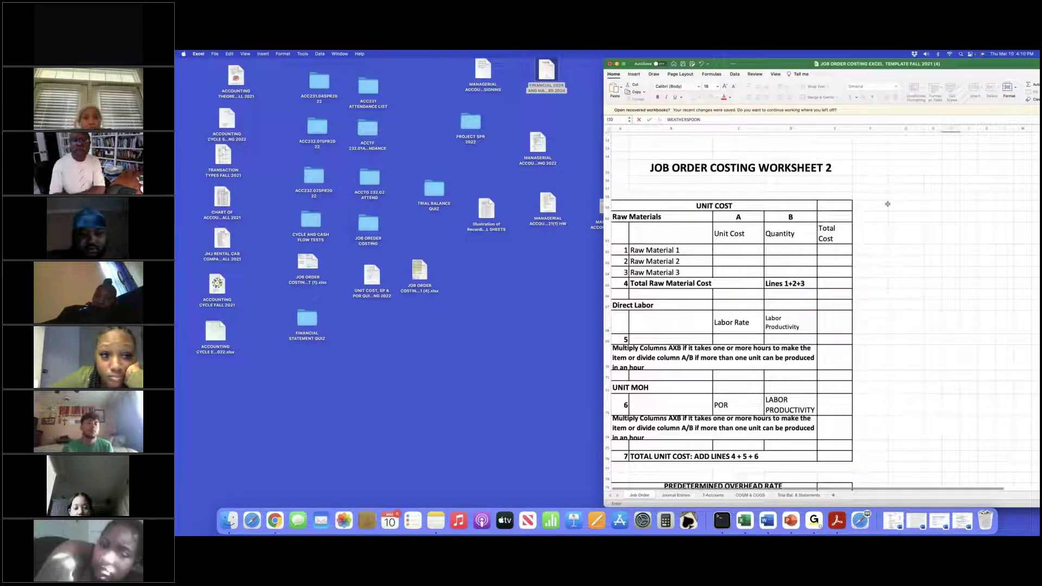
scroll(886, 205, down, 8)
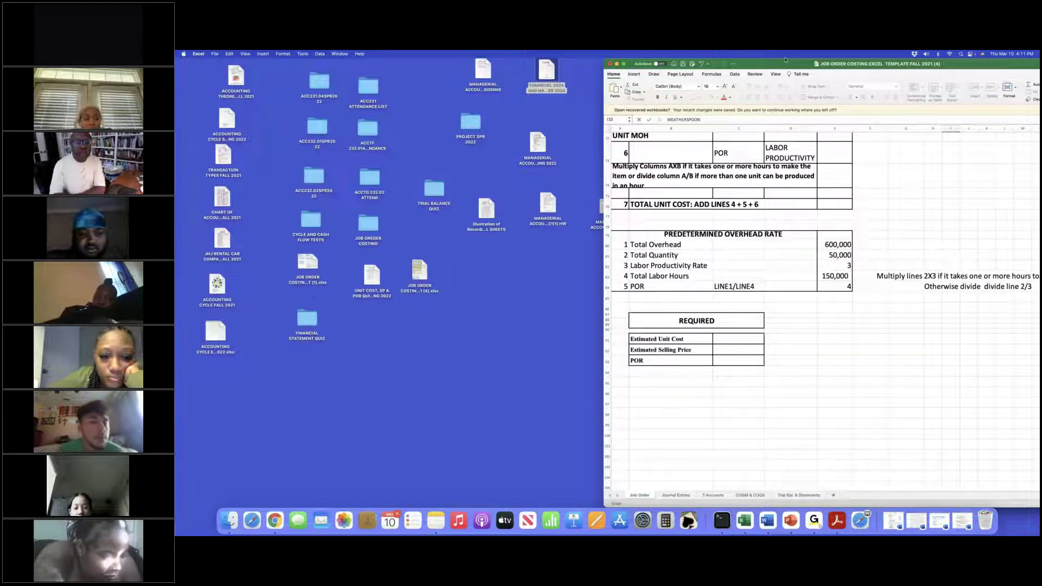
Reveal the Word example beside the workbook and bring Worksheet 1's Required table back into view.
drag(785, 60, 566, 58)
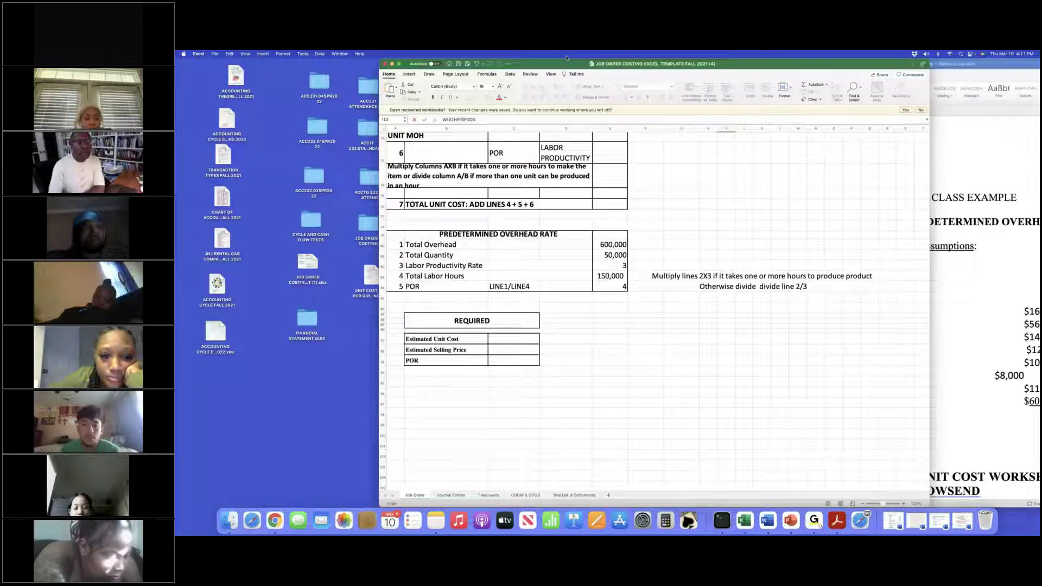
drag(566, 58, 596, 63)
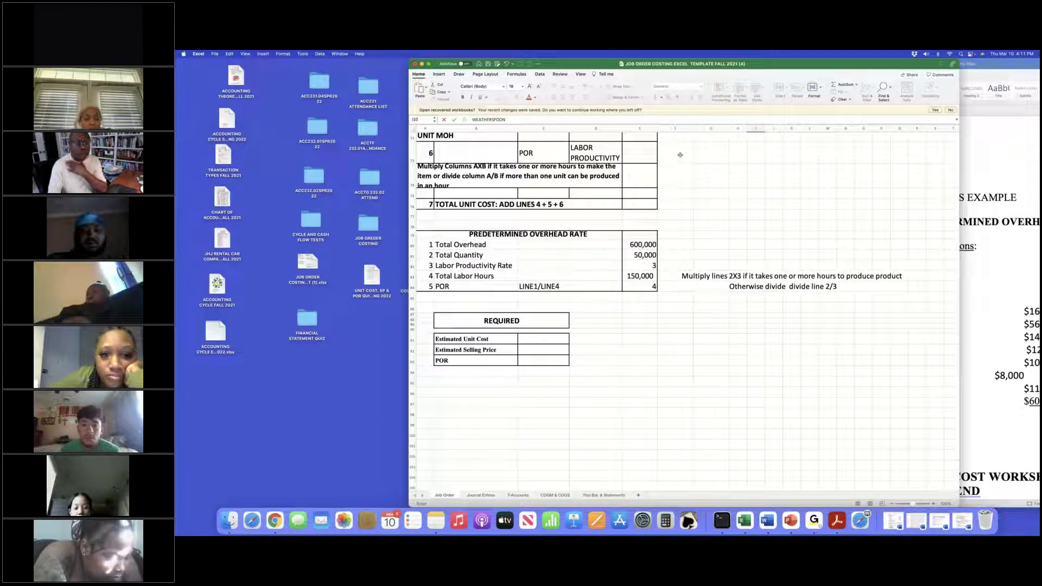
scroll(683, 159, up, 3)
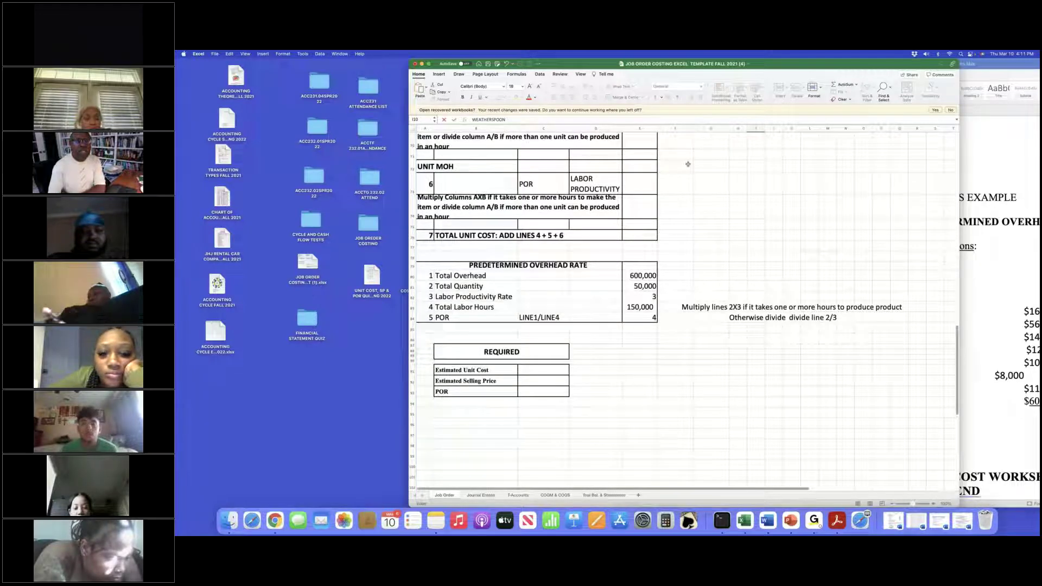
scroll(688, 164, up, 4)
scroll(700, 165, up, 10)
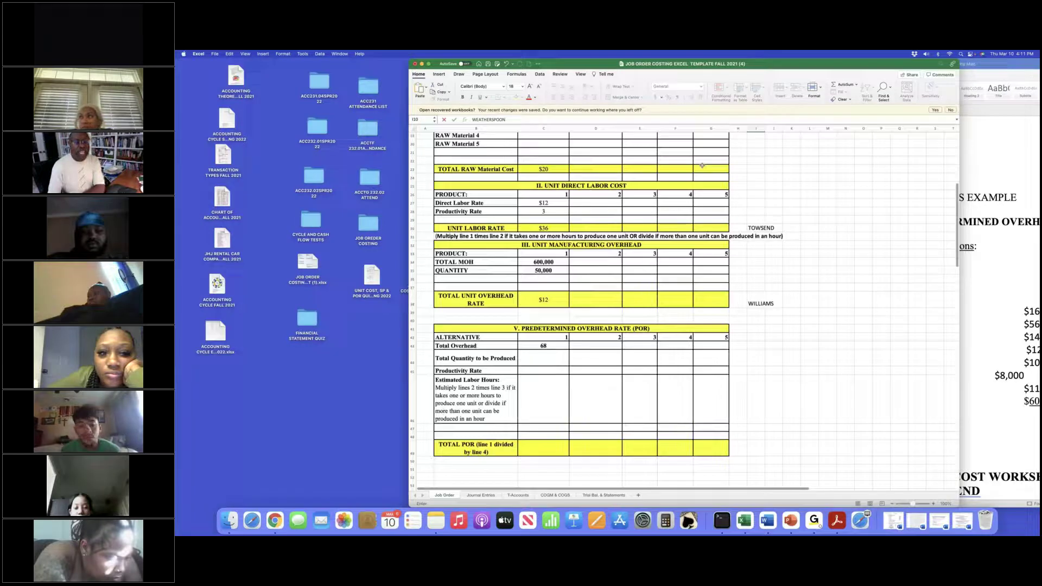
scroll(702, 166, up, 6)
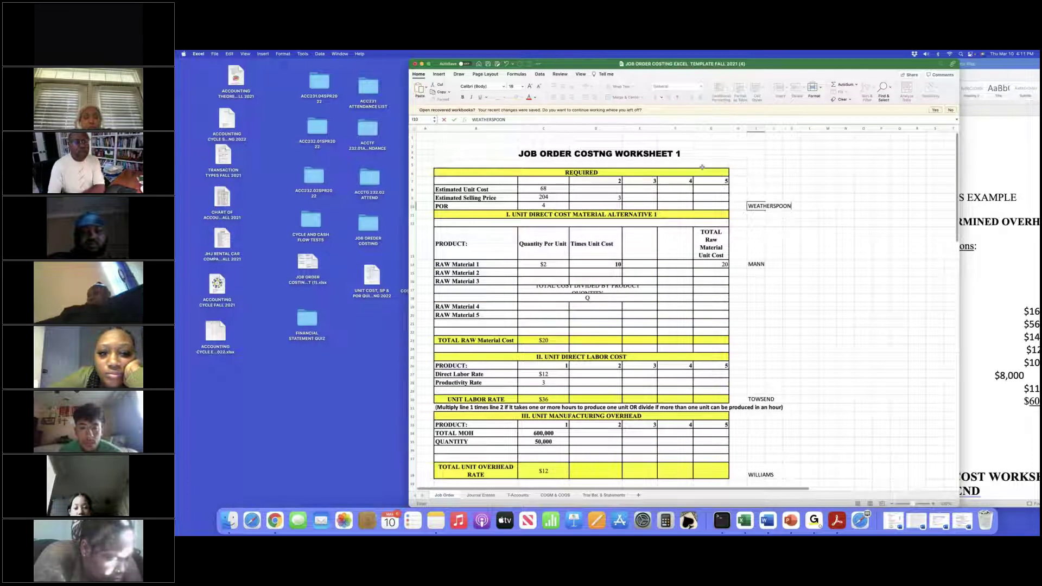
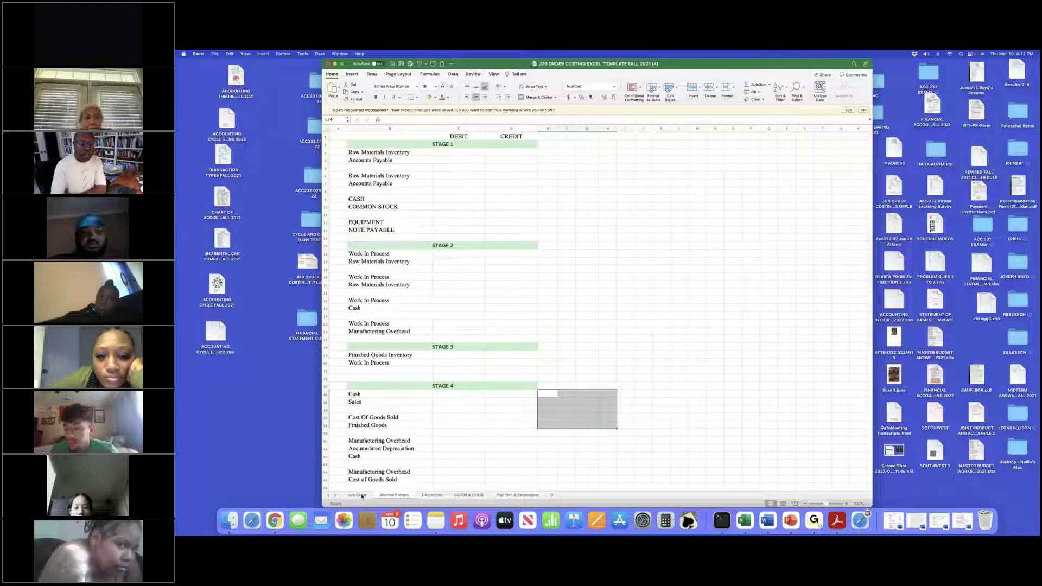
Look over the Job Order worksheet, then set Excel aside to reveal the Word example.
click(358, 494)
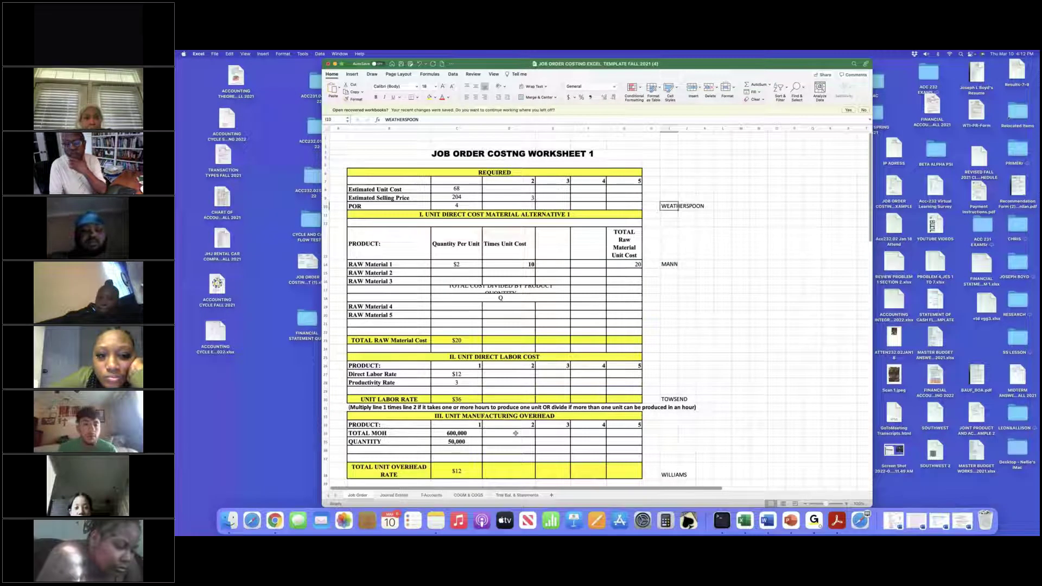
scroll(553, 413, down, 15)
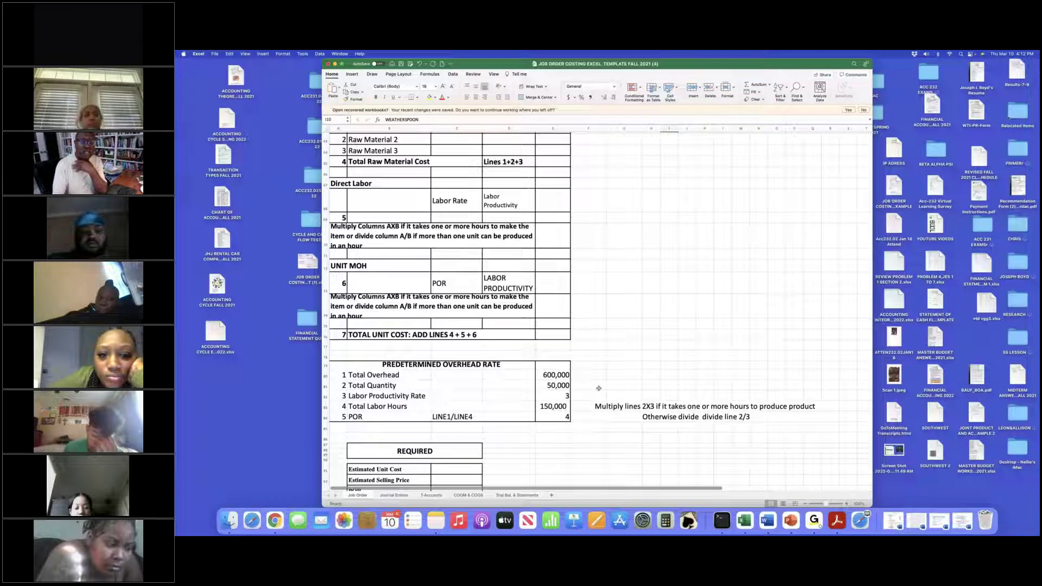
scroll(598, 388, up, 5)
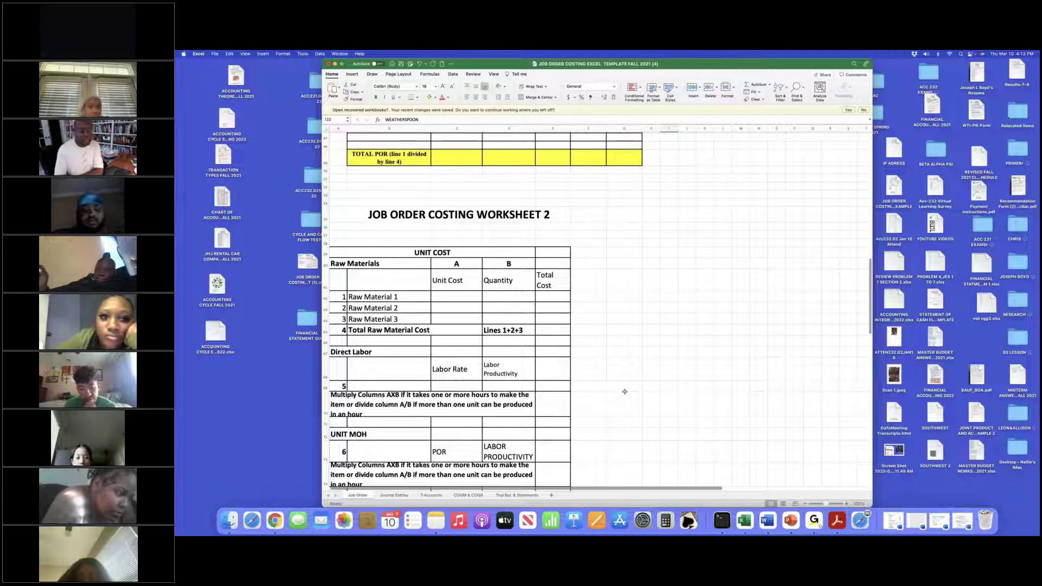
scroll(624, 391, down, 10)
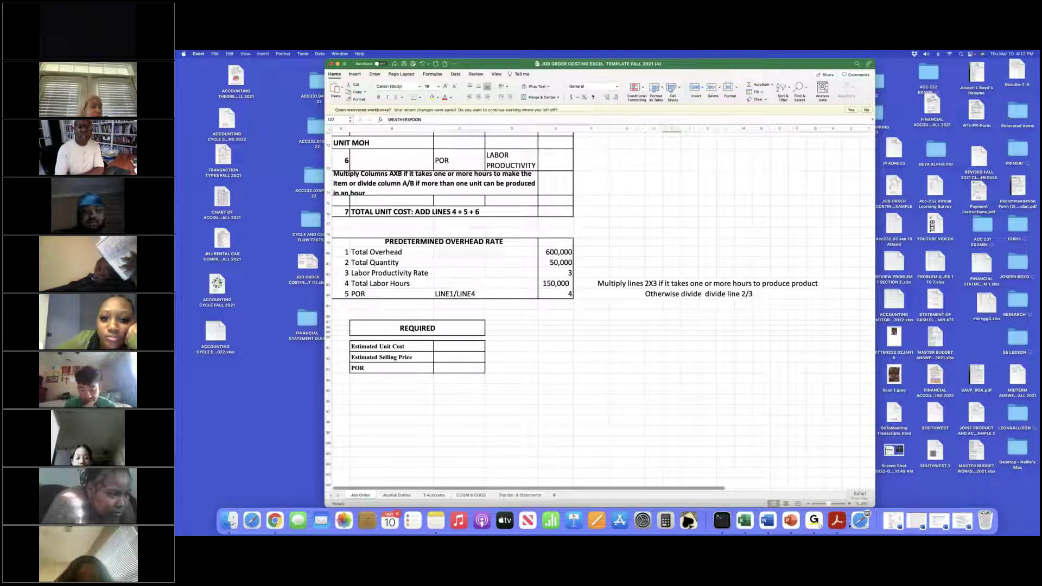
click(813, 522)
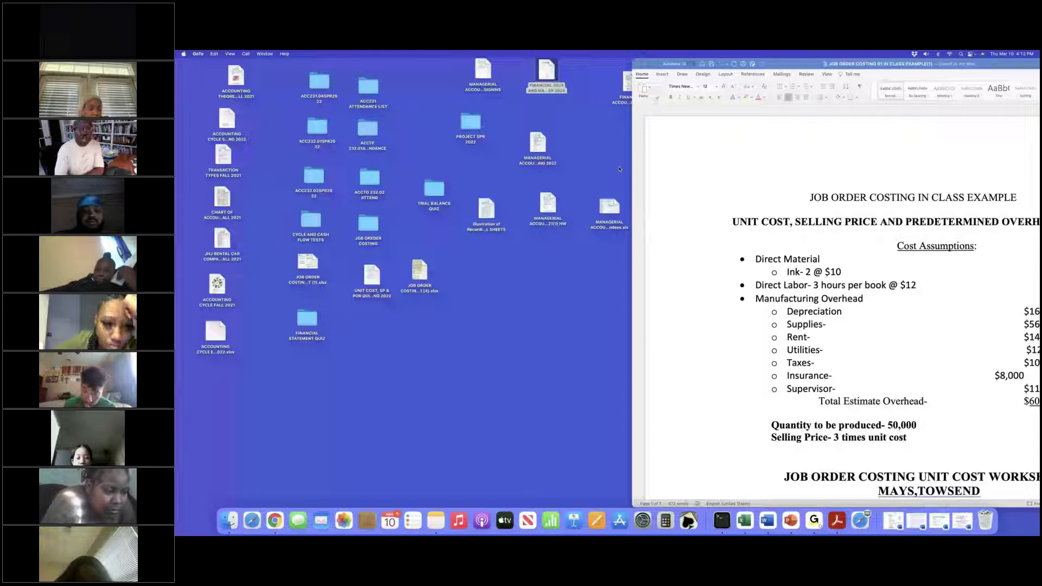
Position the Word example to show the Stage 1 acquisition transactions, then return to Excel.
drag(825, 63, 566, 53)
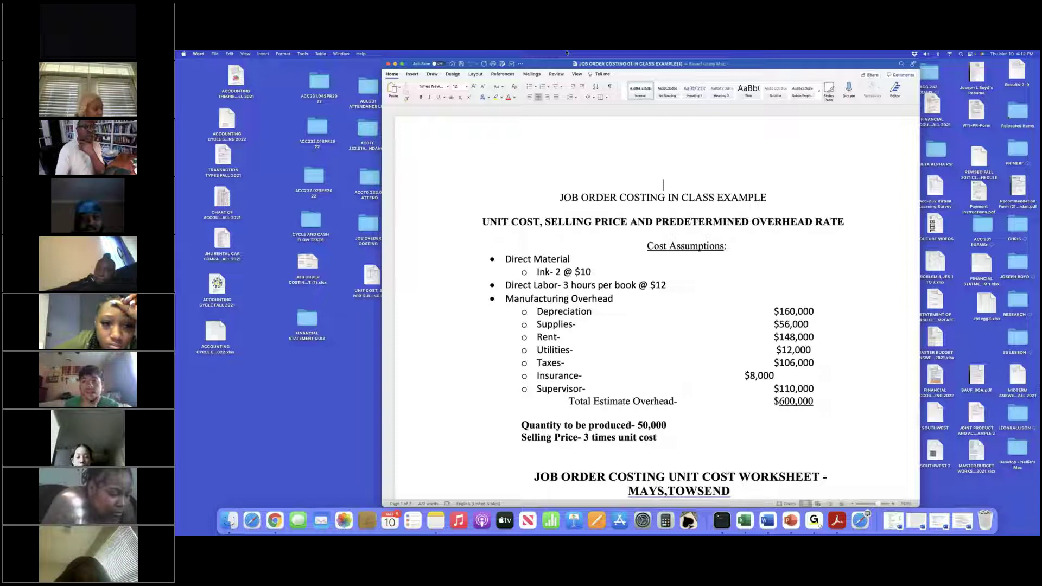
scroll(651, 298, down, 10)
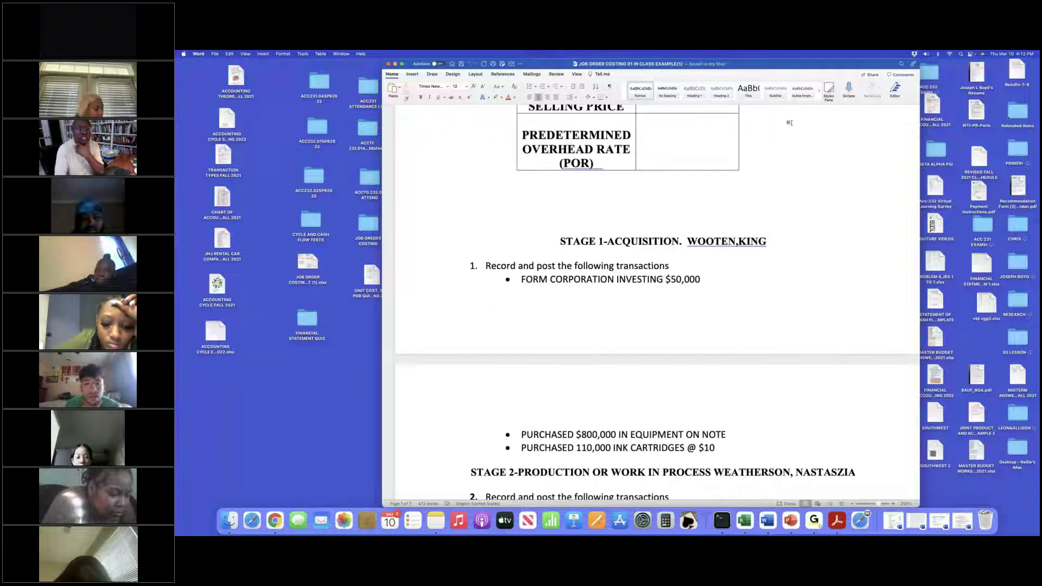
drag(762, 59, 749, 58)
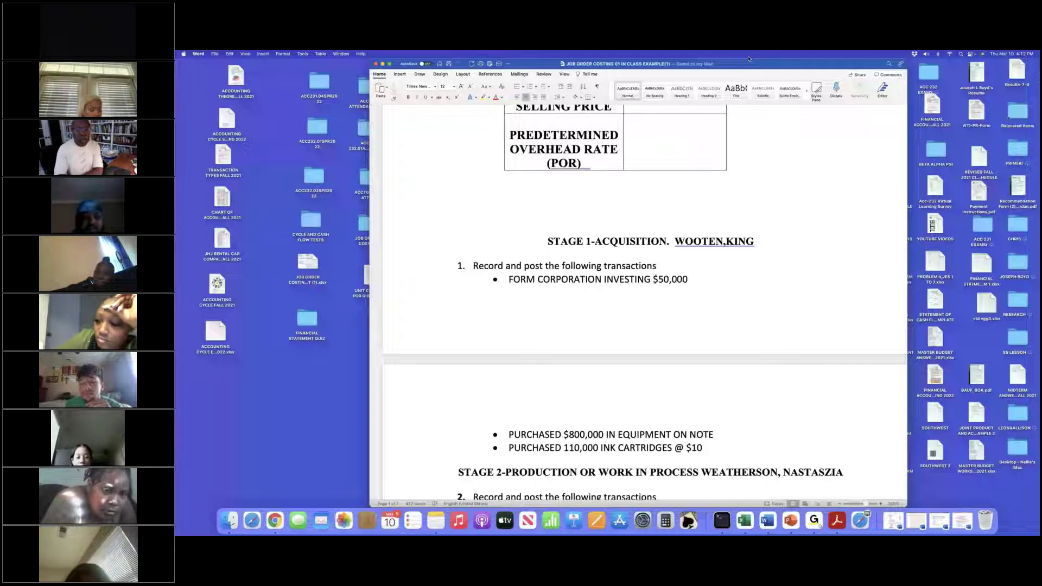
drag(748, 58, 728, 58)
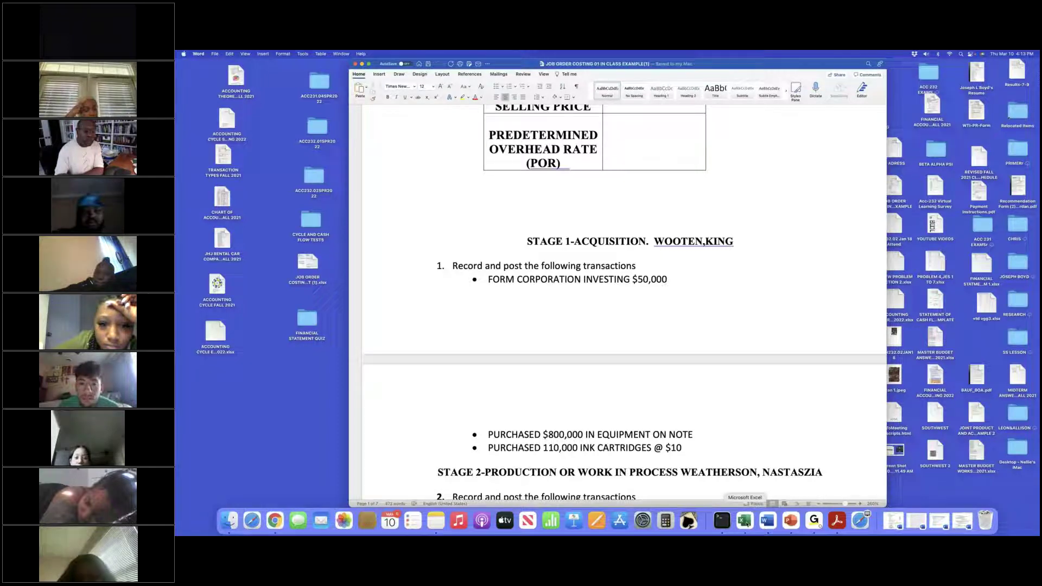
click(744, 521)
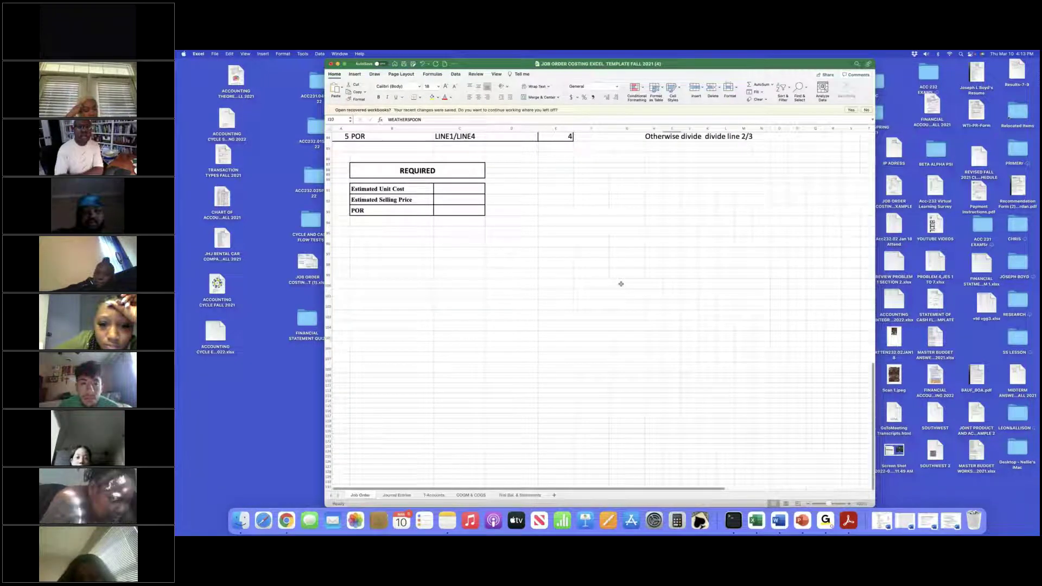
Enter 50,000 as the Cash debit in C9 and 50,000 as the Common Stock credit in D10.
scroll(620, 284, up, 1)
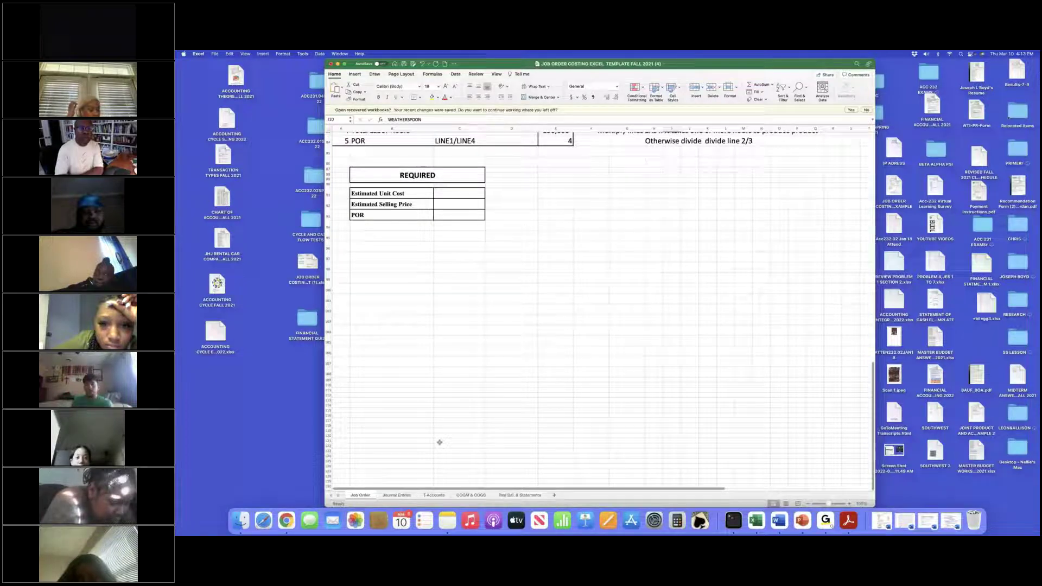
drag(723, 65, 758, 67)
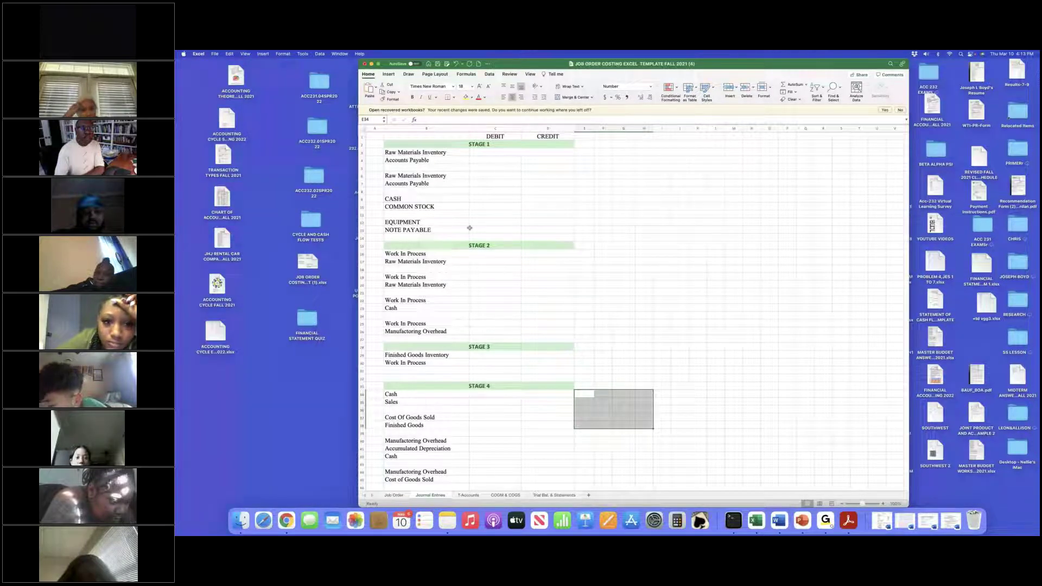
click(490, 201)
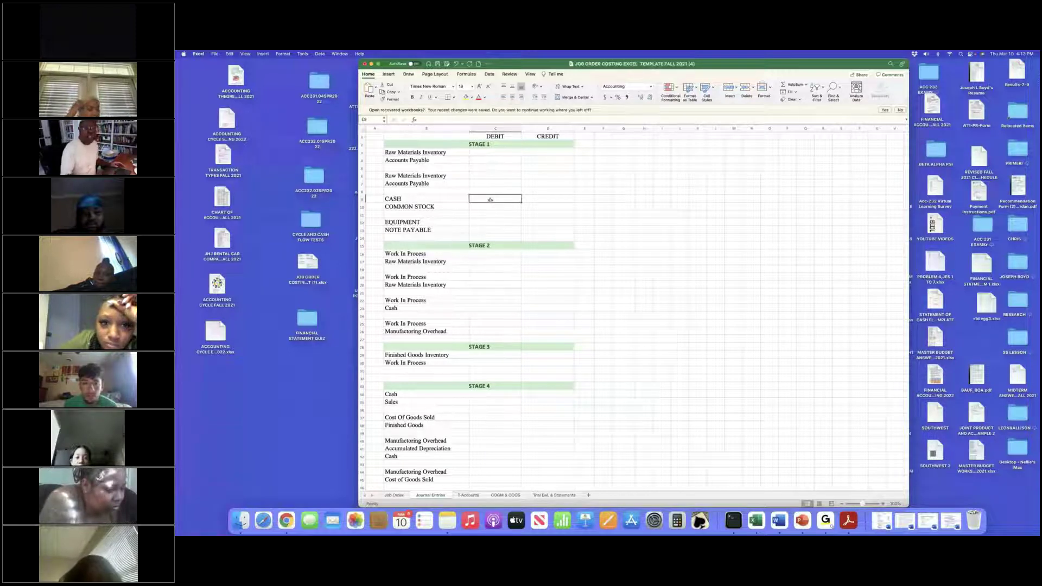
text(50,000)
click(539, 205)
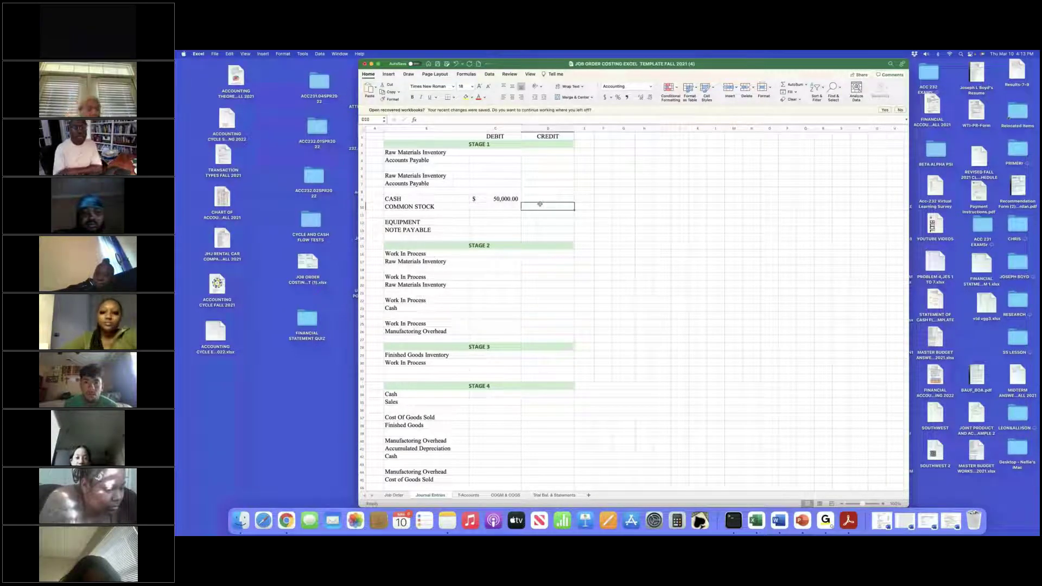
text(50)
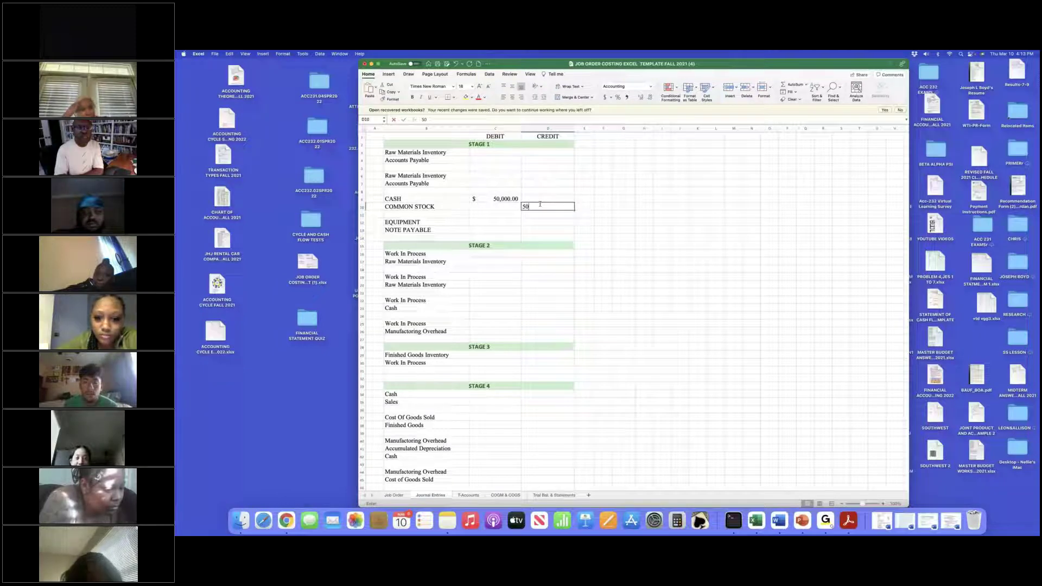
text(,000)
click(608, 201)
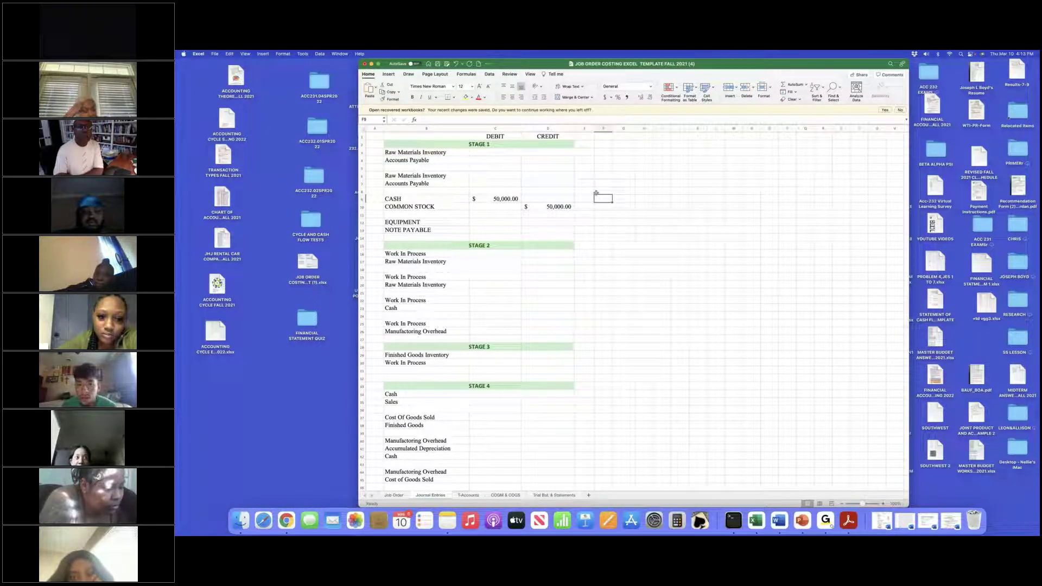
Record 800,000 for the Equipment debit and Note Payable credit, with a student's name beside each.
text(M)
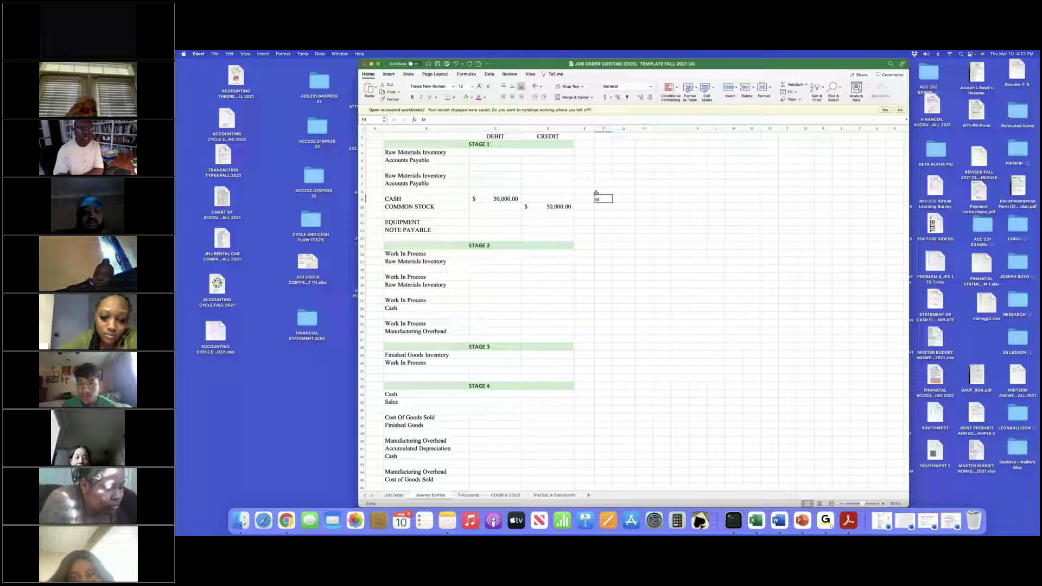
text(ANN)
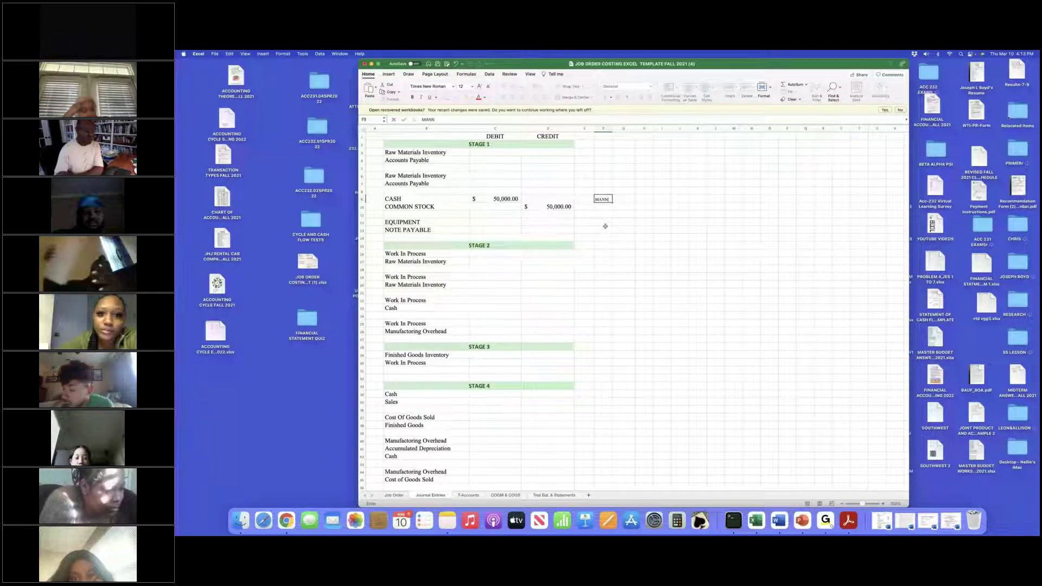
click(504, 224)
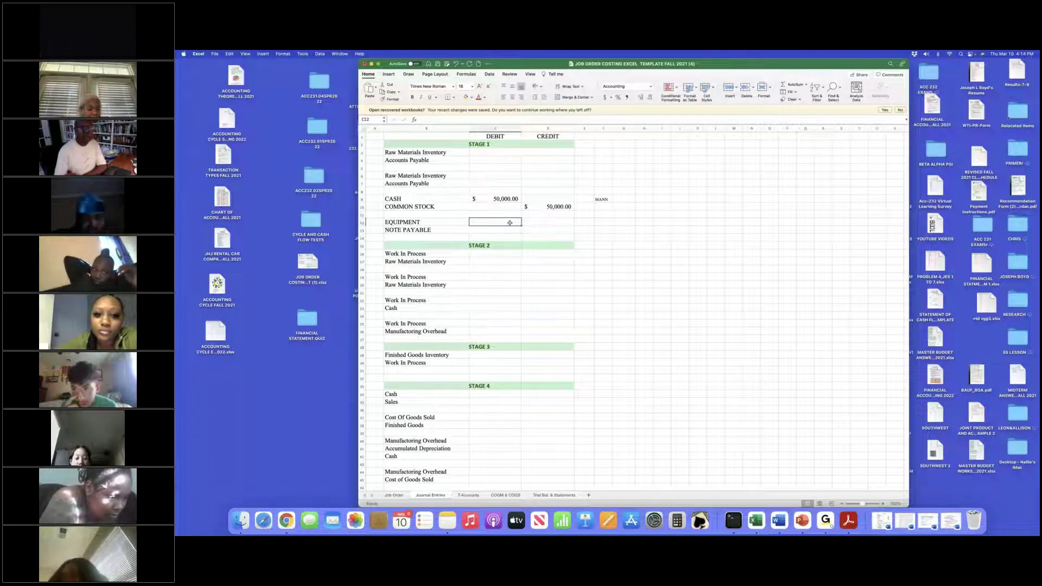
text(8)
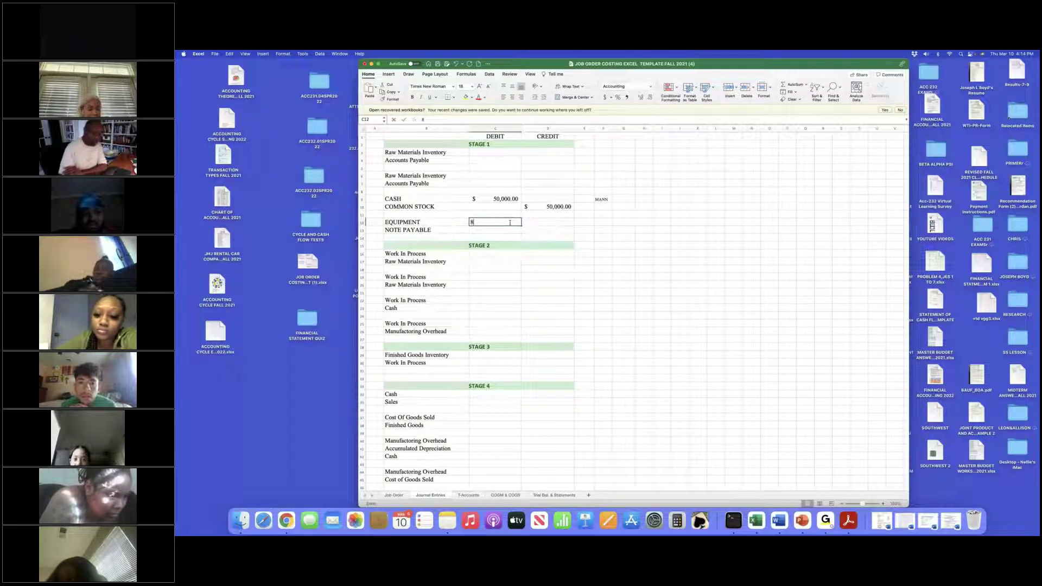
text(00,000)
click(547, 230)
text(800)
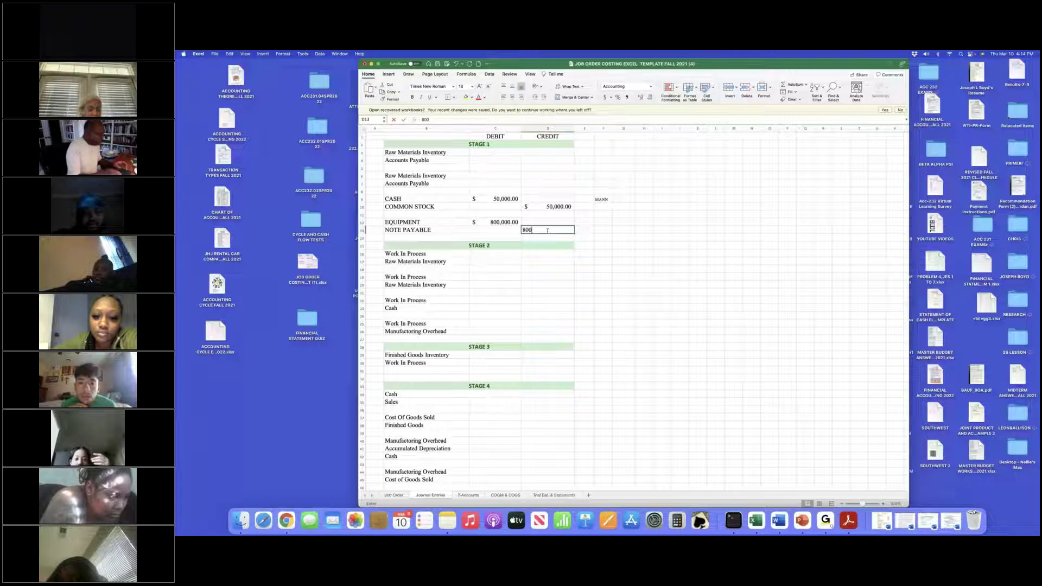
text(,000)
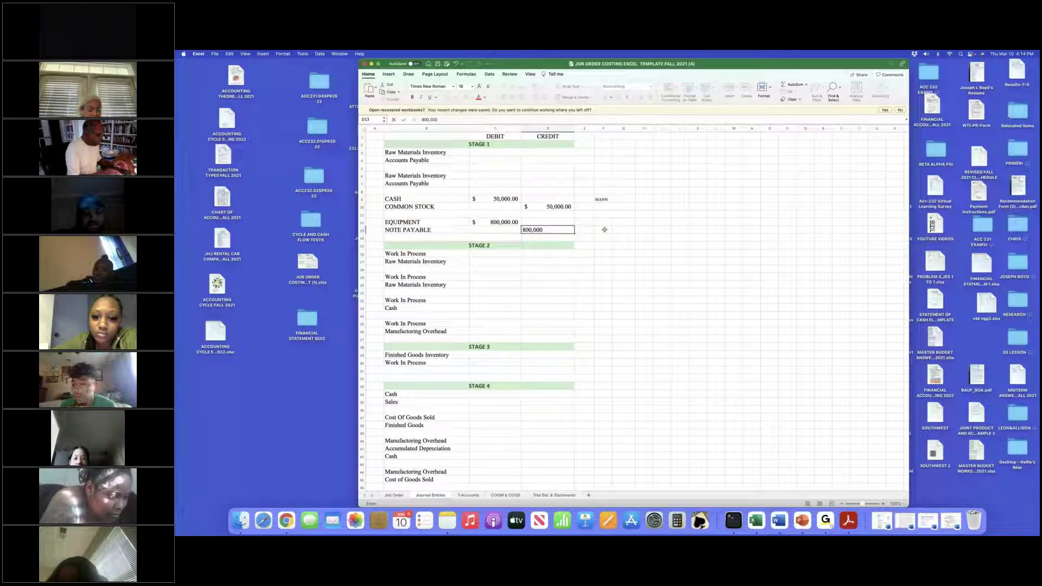
click(603, 229)
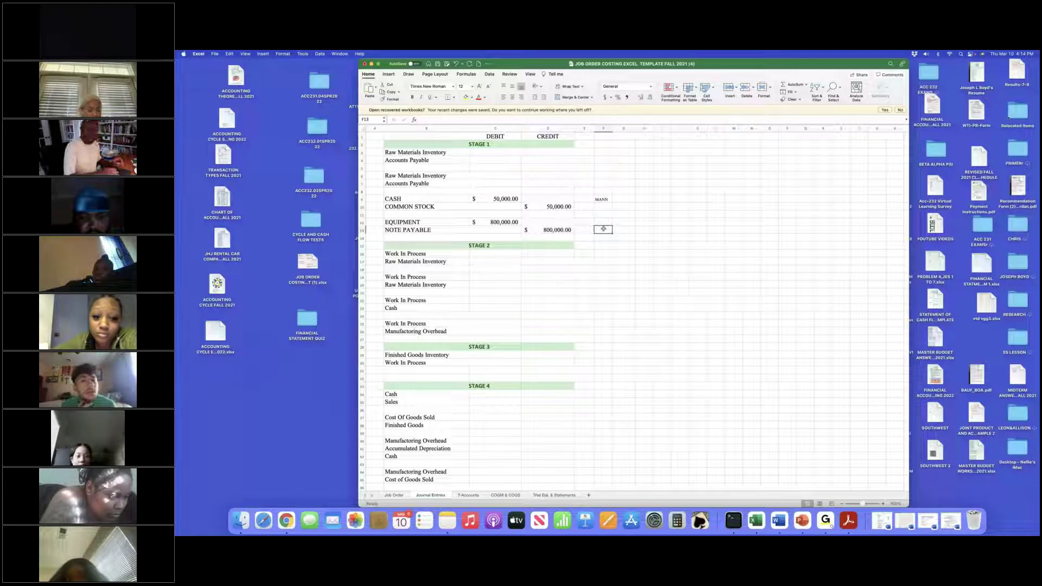
text(WEAT)
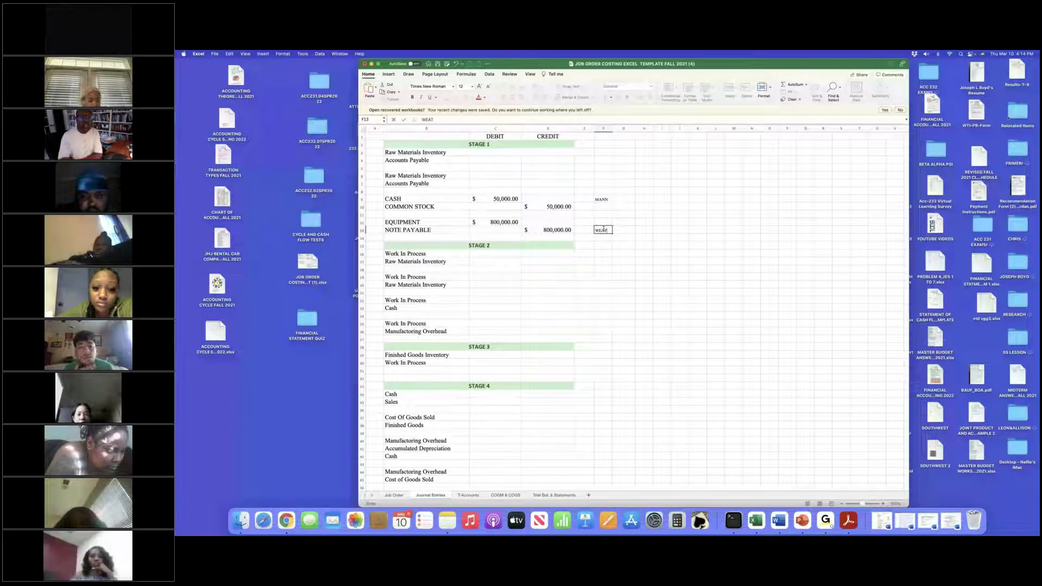
text(HERSPOON)
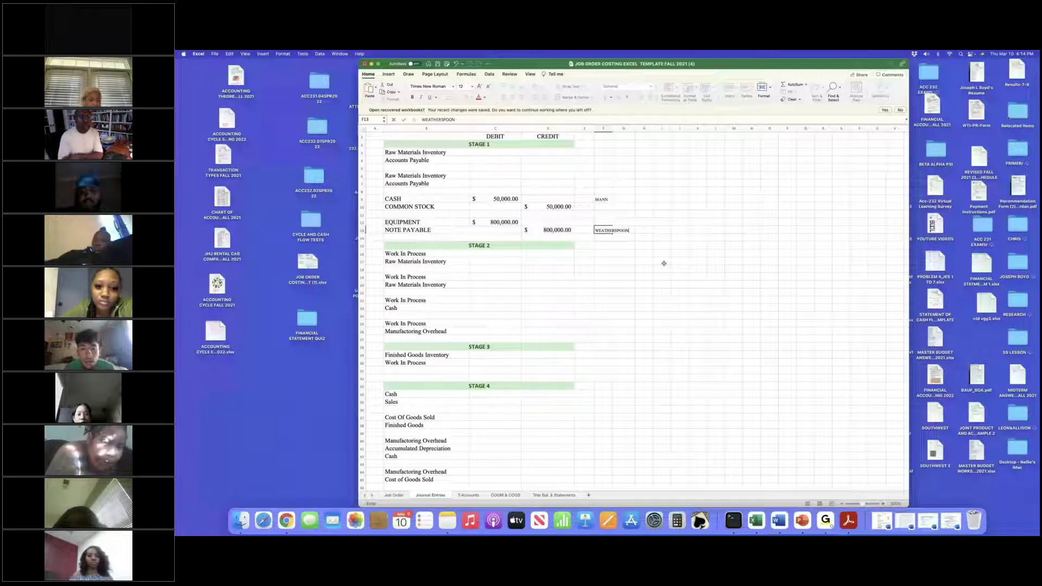
click(625, 264)
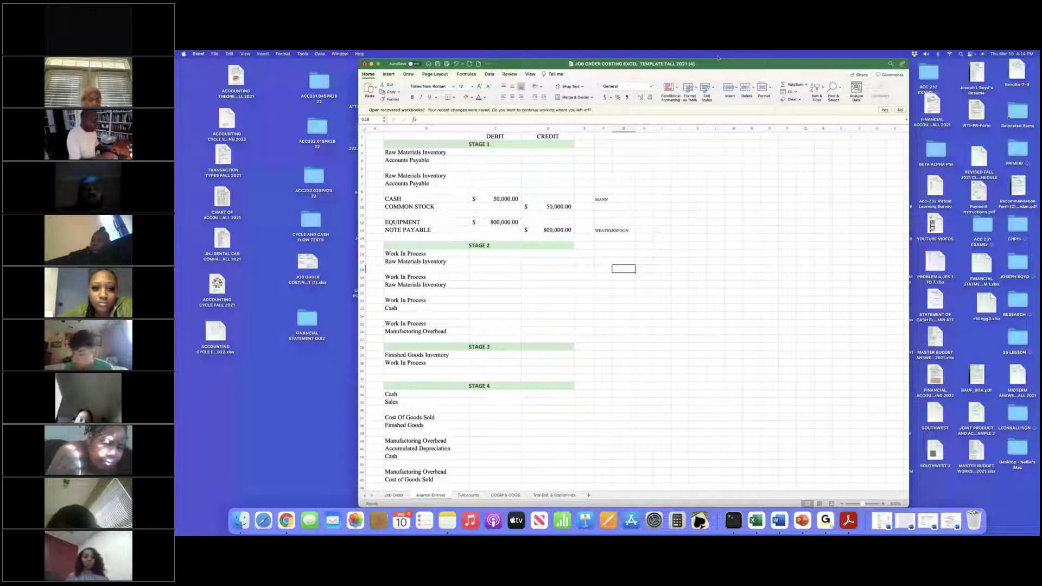
Enter a student's name in F3 beside Raw Materials Inventory, then switch to the Word example.
drag(717, 58, 706, 58)
click(592, 156)
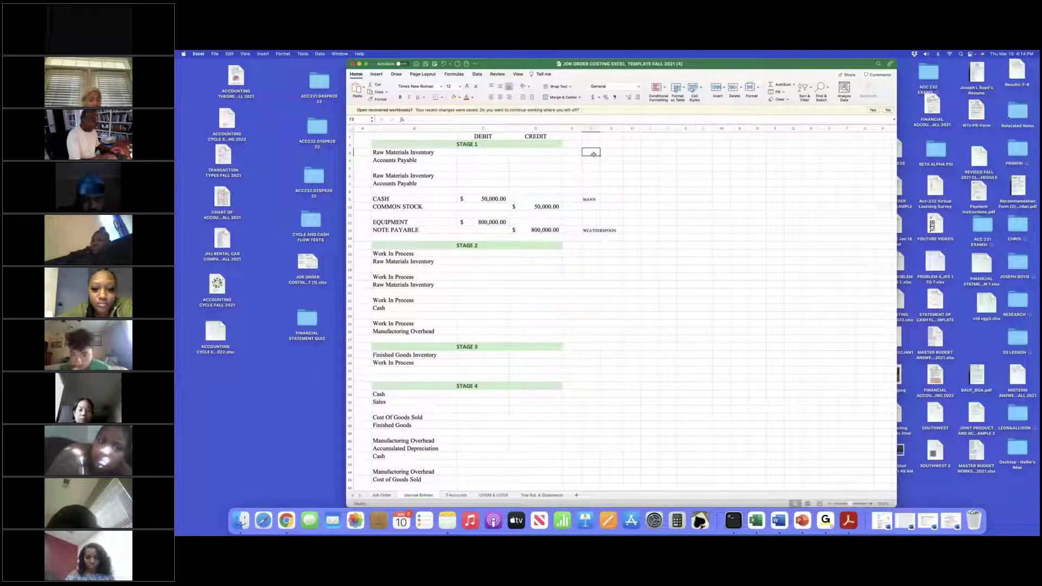
text(c)
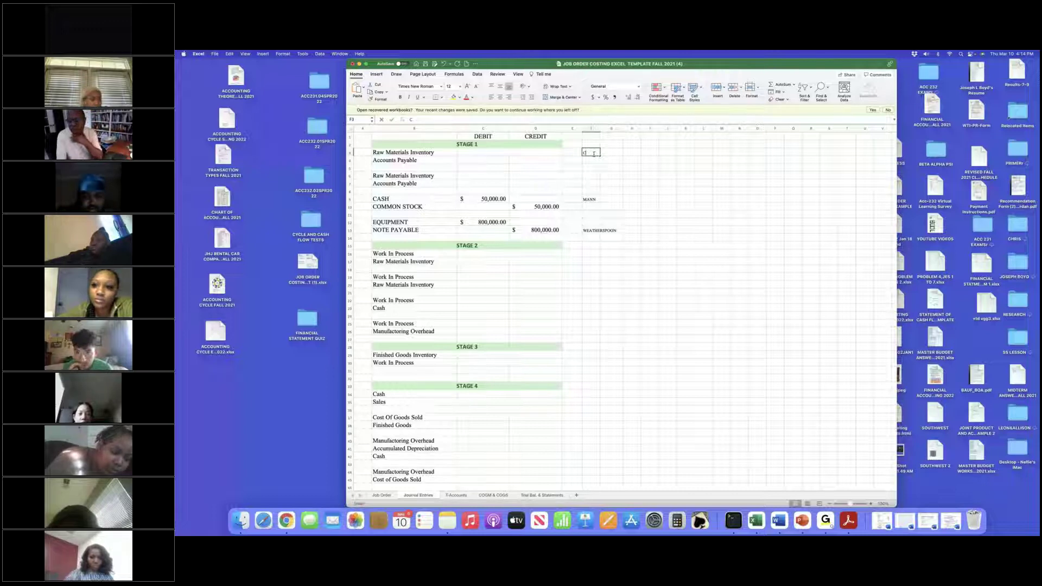
text(HARLES)
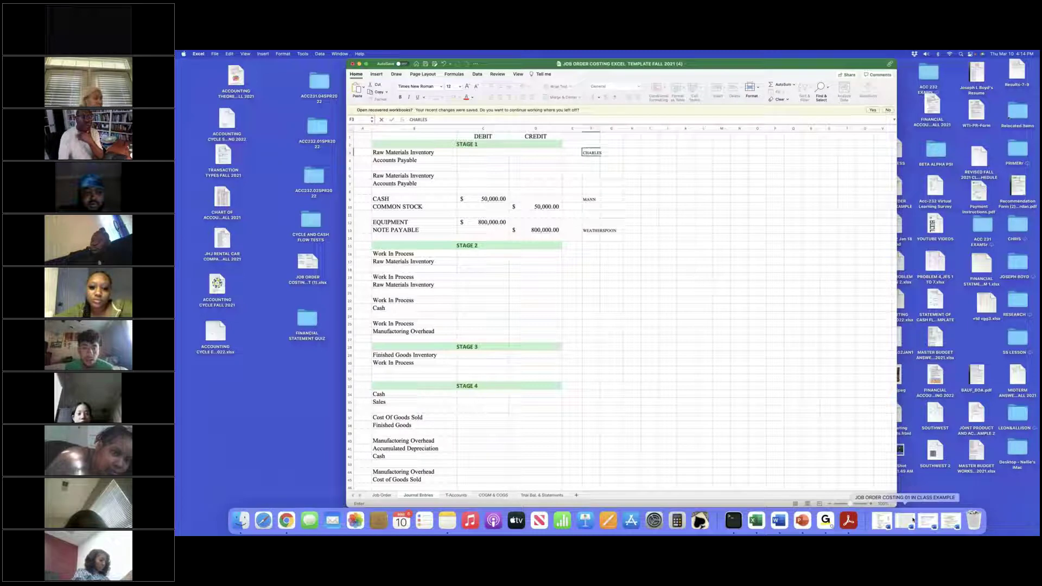
click(912, 520)
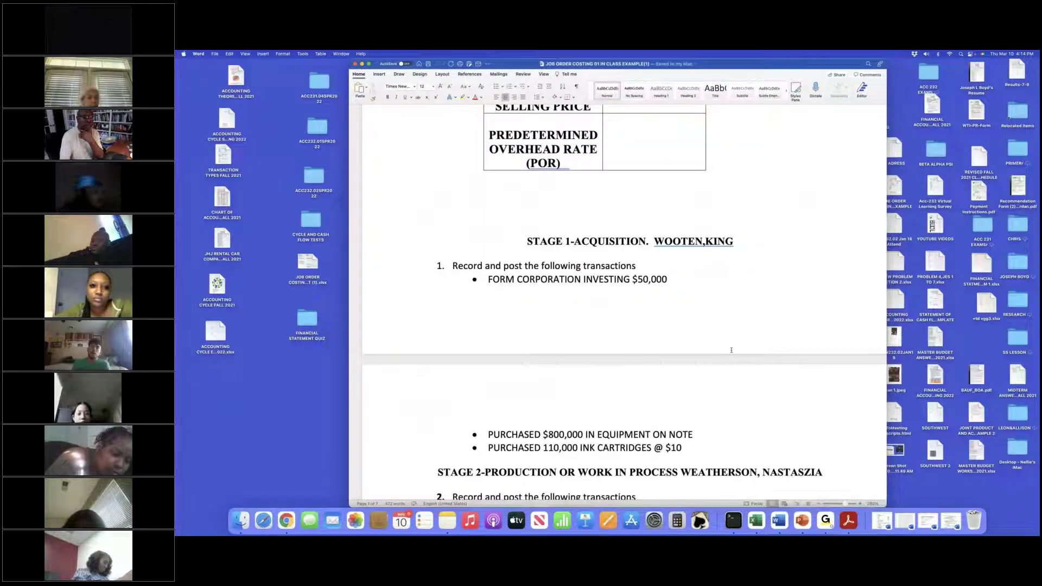
Snap the Word in-class example to the right side of the screen.
scroll(731, 350, down, 1)
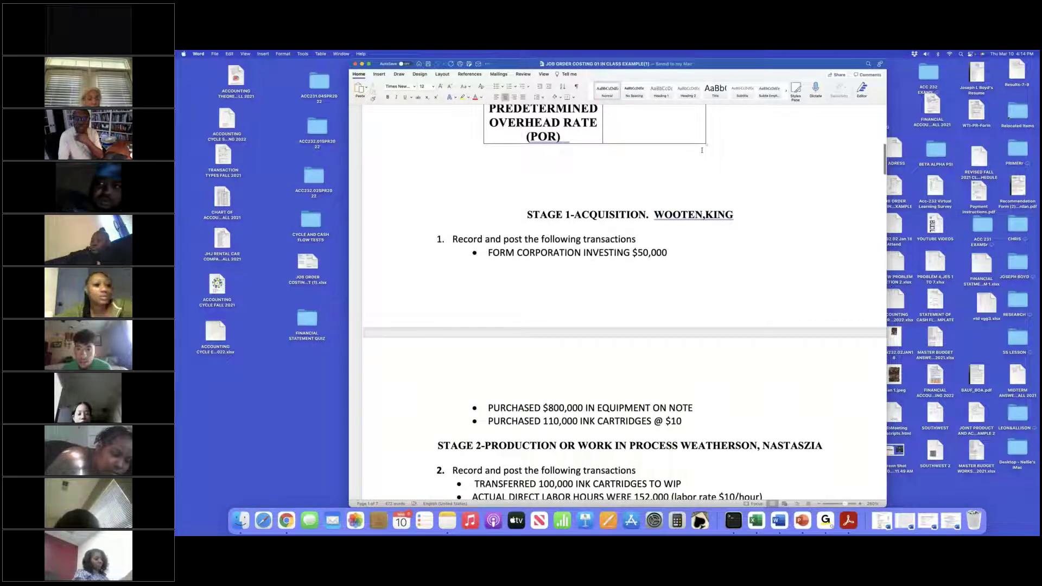
key(ctrl+alt+Right)
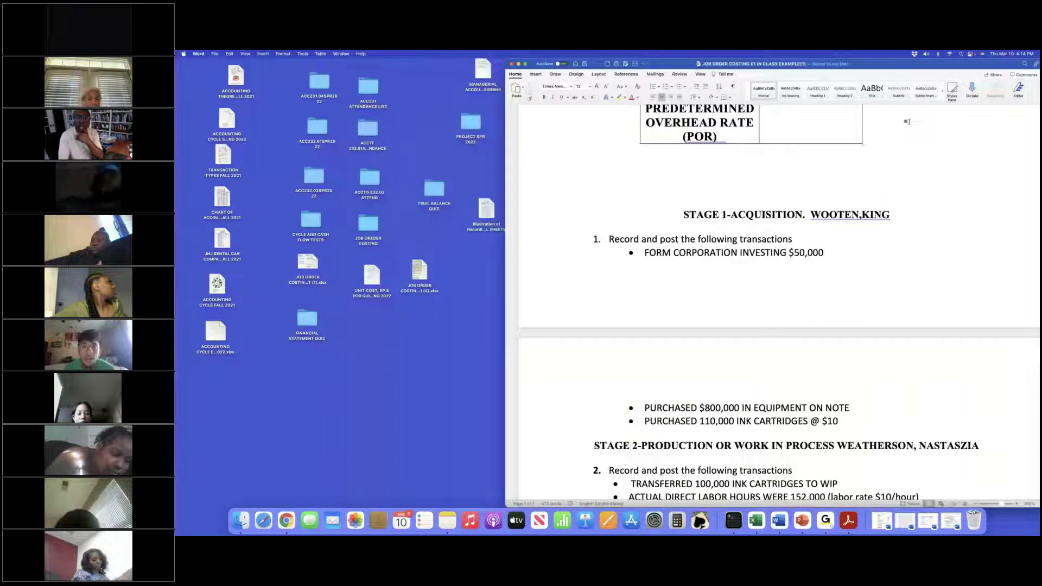
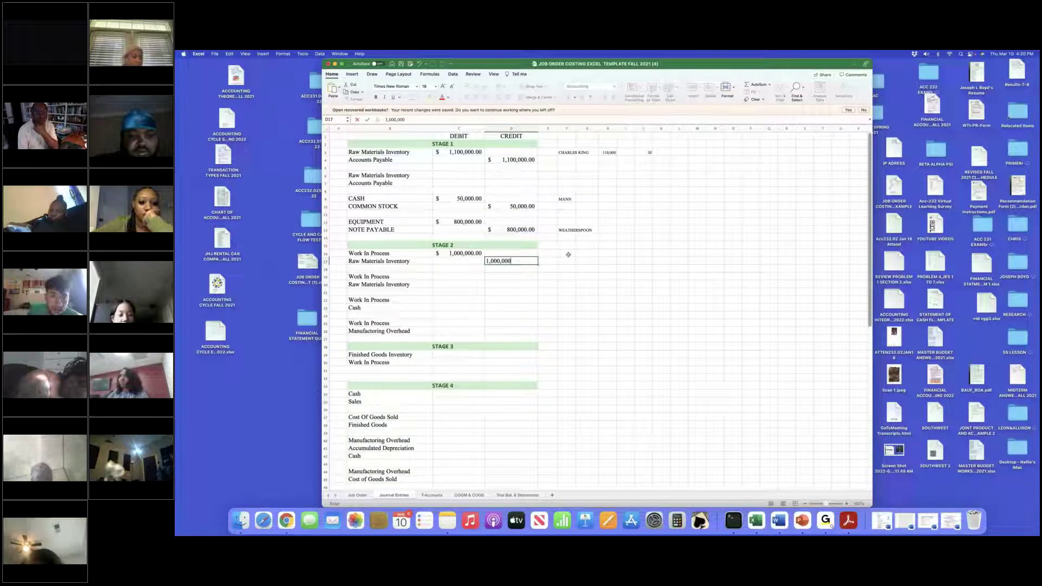
Credit Raw Materials Inventory 1,000,000 and note 100,000 units at 10 beside it.
click(568, 254)
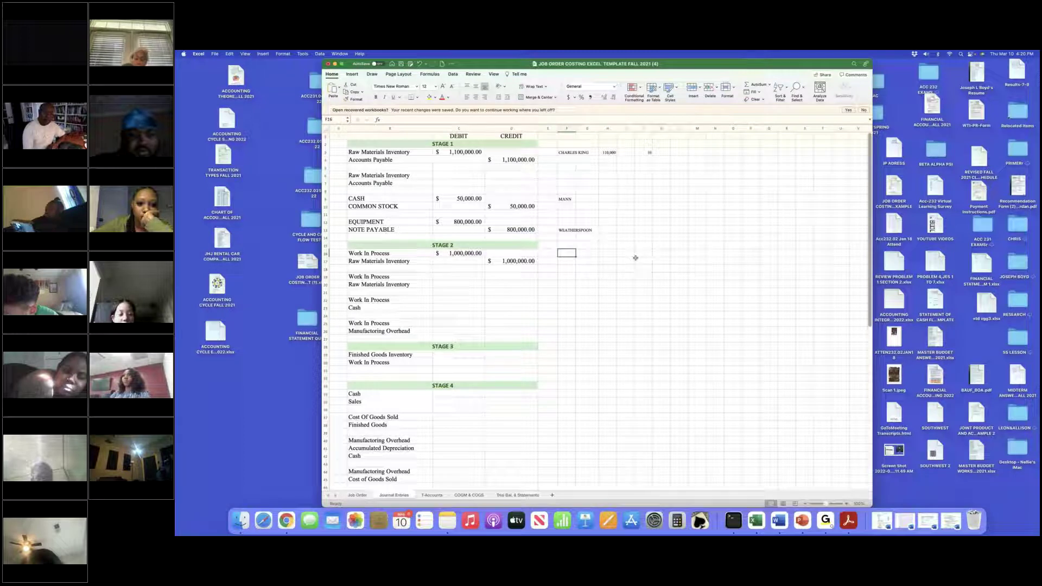
click(608, 253)
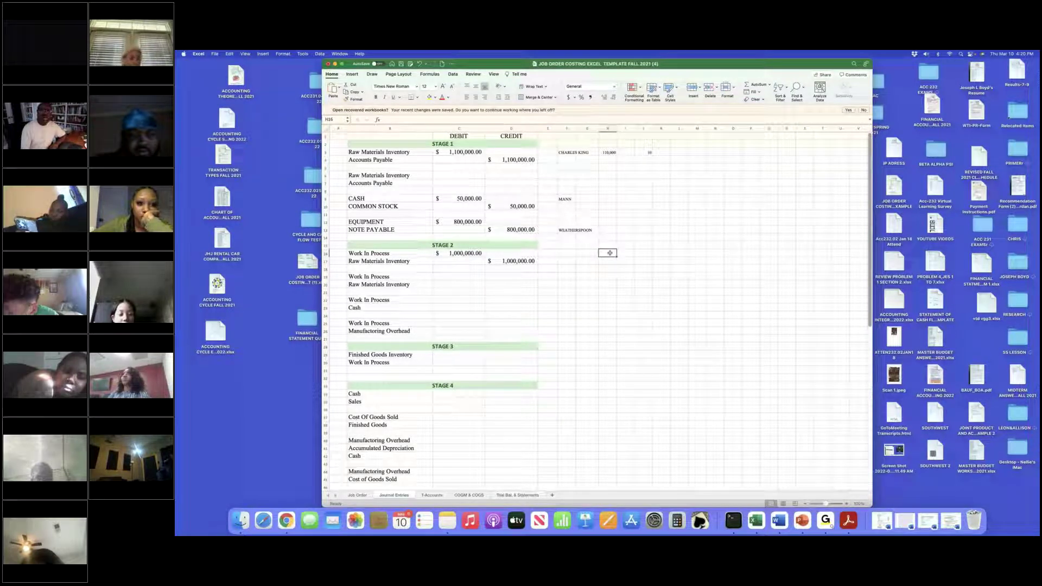
text(1)
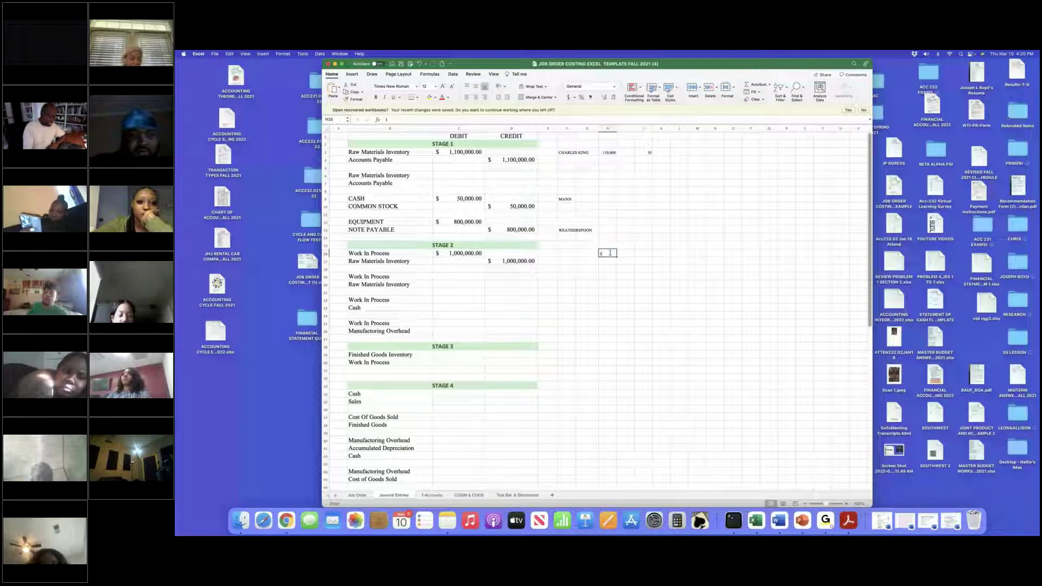
text(00,000)
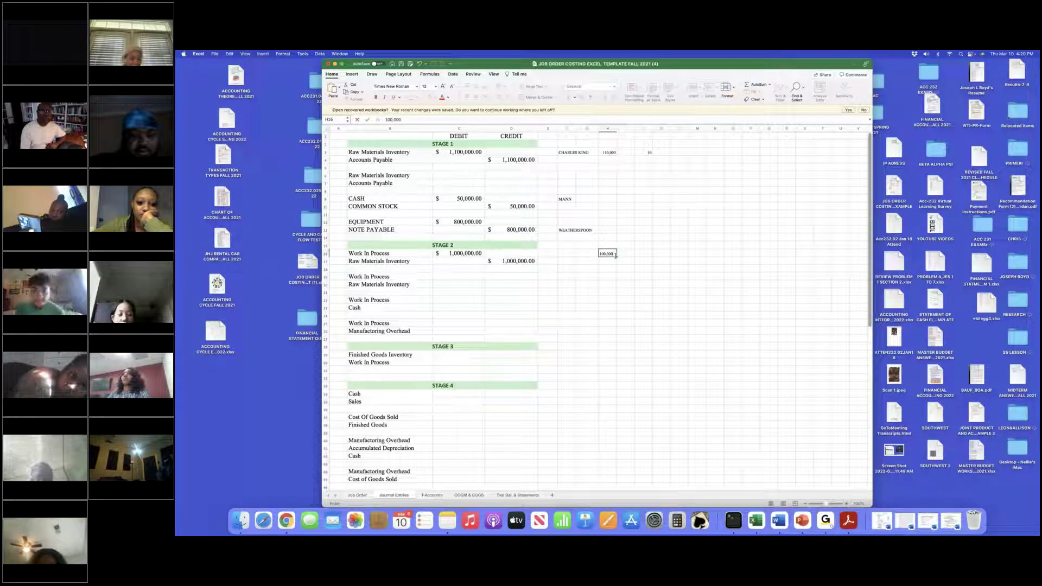
click(652, 253)
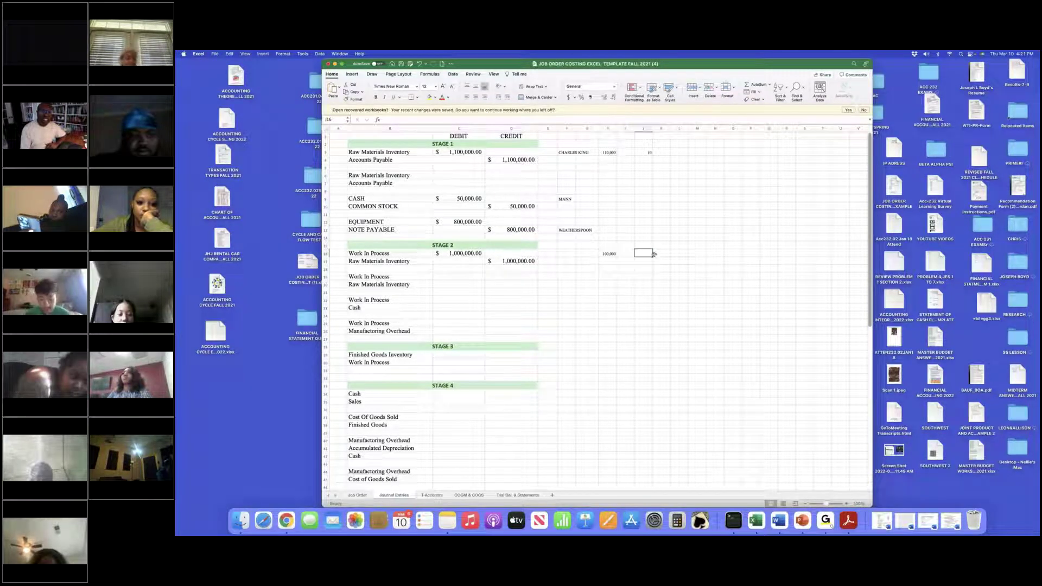
text(10)
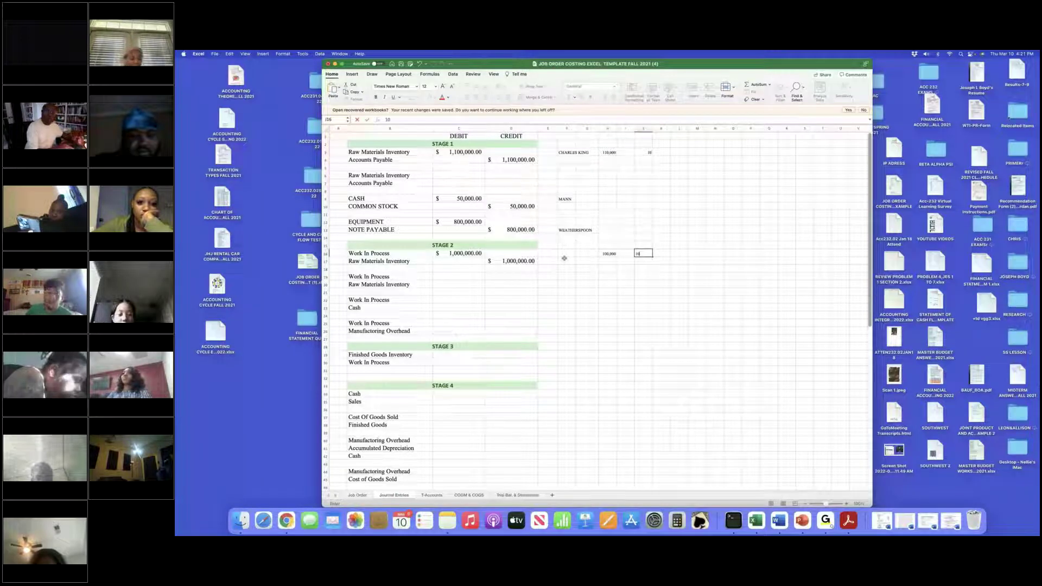
Label the row with the student's name, then bring up the Word instructions.
click(569, 253)
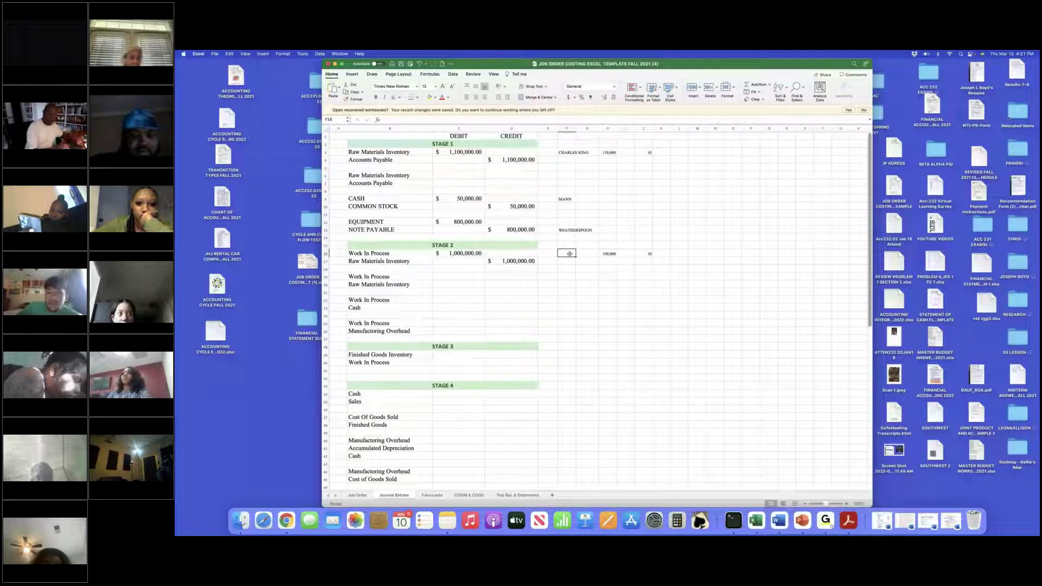
text(KIN)
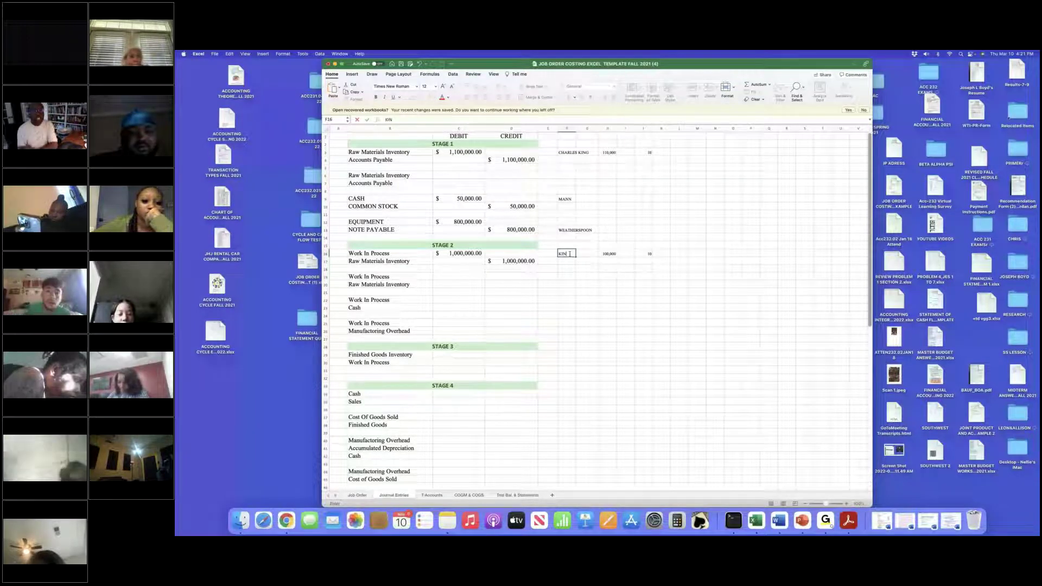
text(G)
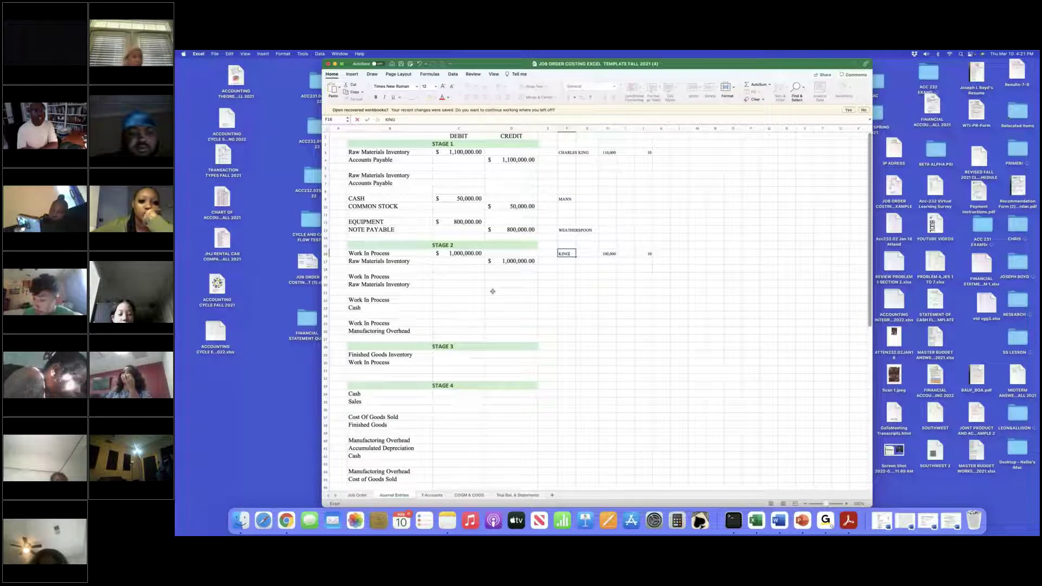
key(super+h)
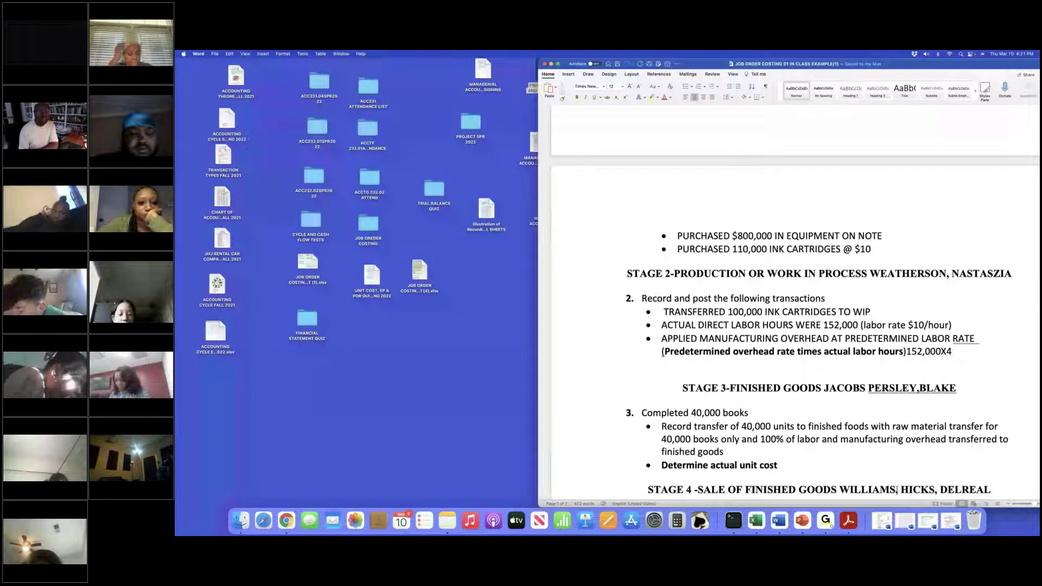
Back in Excel, note 152,000 labor hours in H19 beside the labor entry.
click(756, 521)
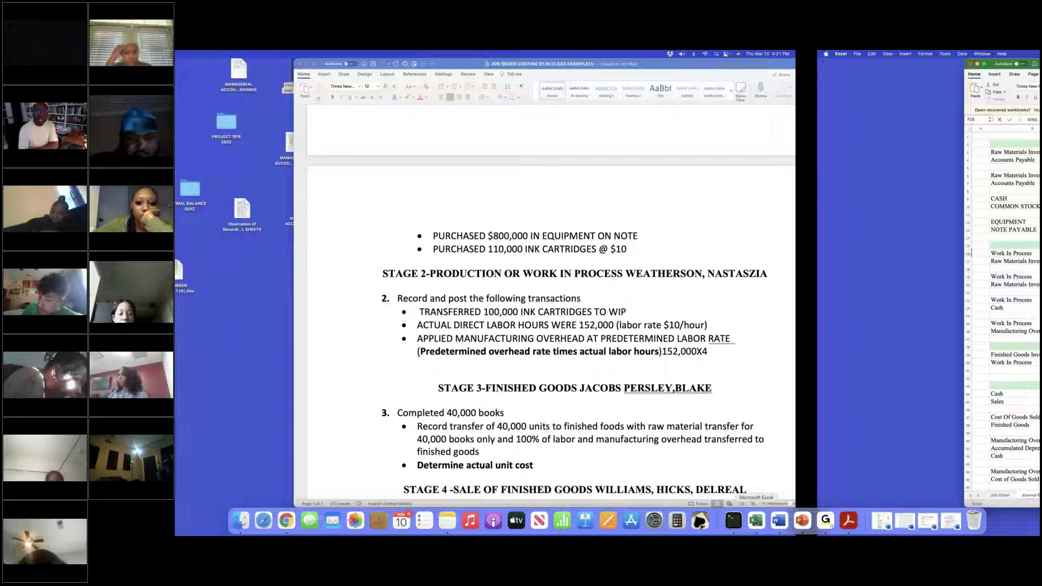
click(608, 278)
text(152,000)
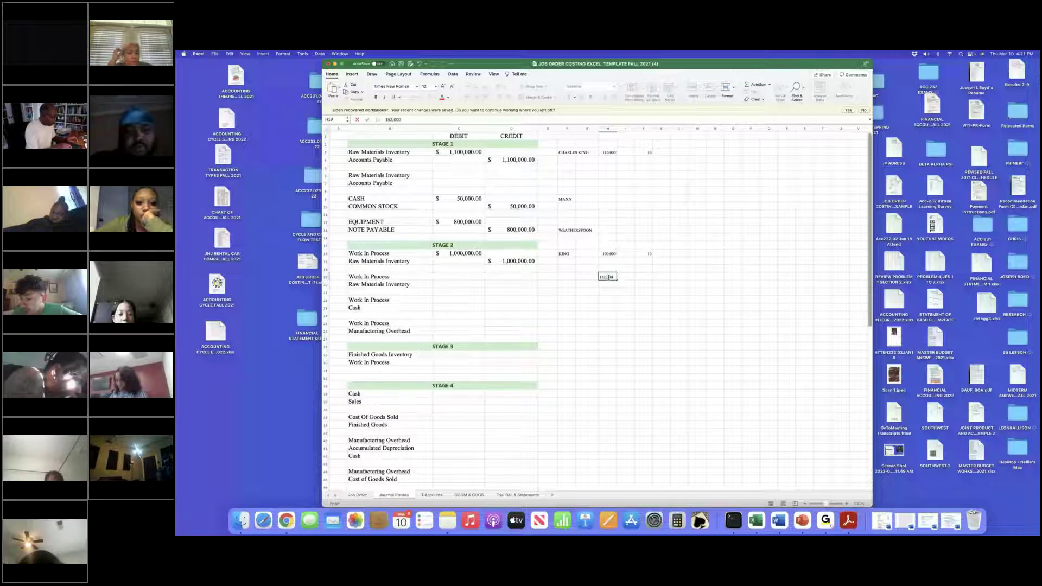
Note the $10 rate beside 152,000 hours and label row 19 'MAN'.
key(Tab)
text(10)
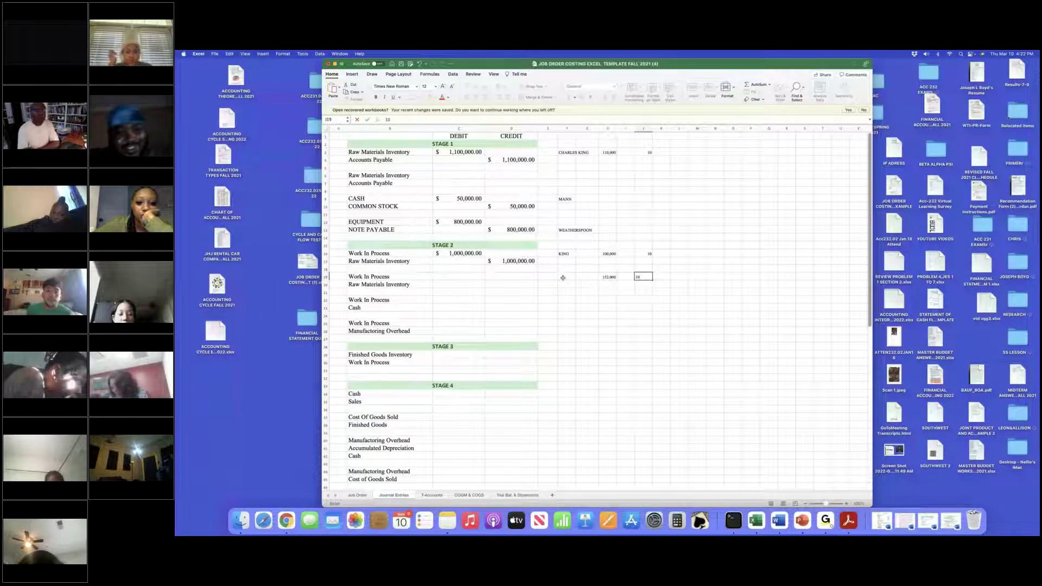
click(566, 277)
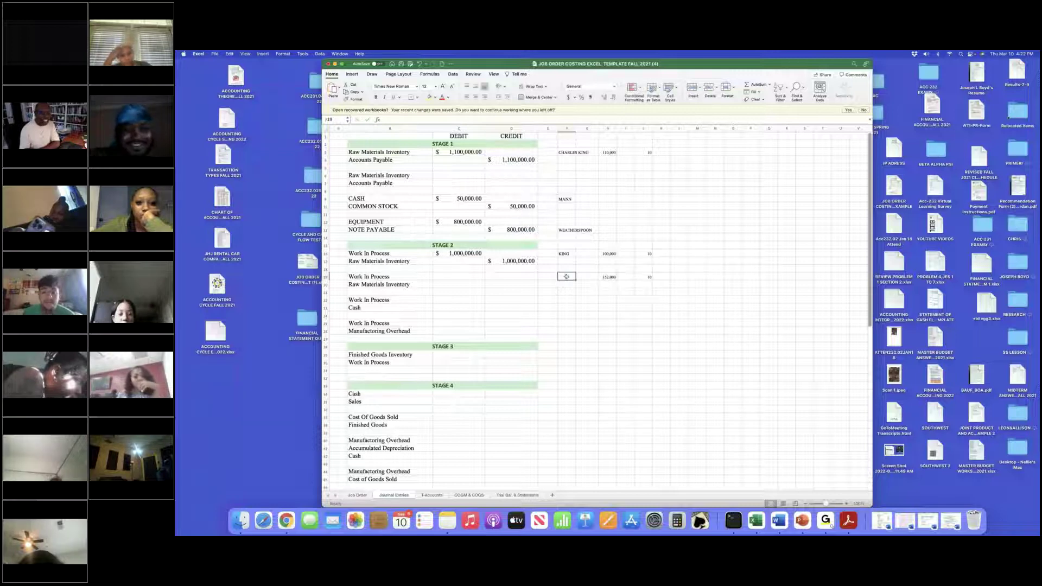
text(MAN)
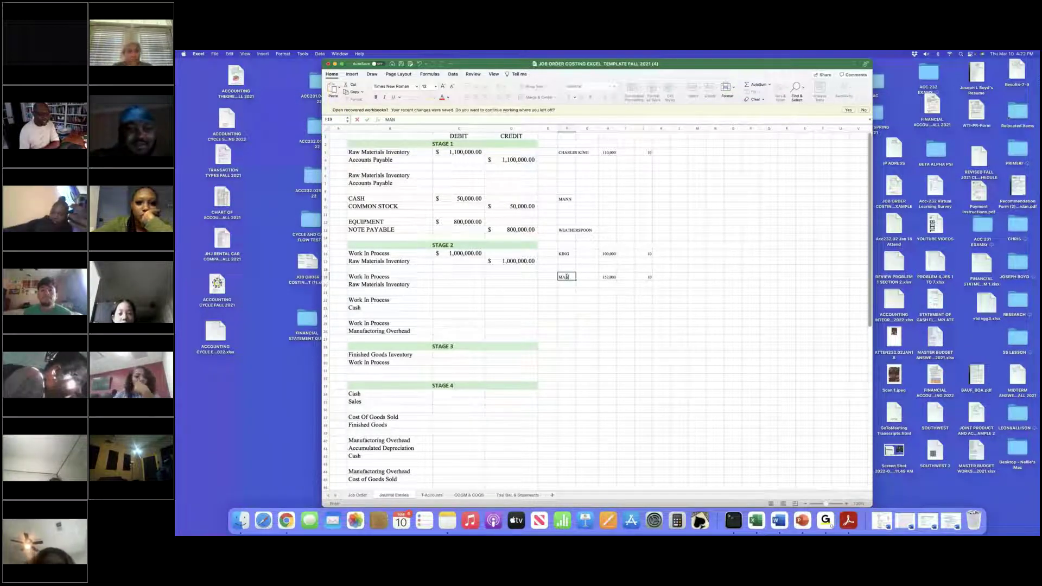
Debit Work In Process and credit Raw Materials Inventory, correcting 1,525,000 to 1,520,000.
click(446, 279)
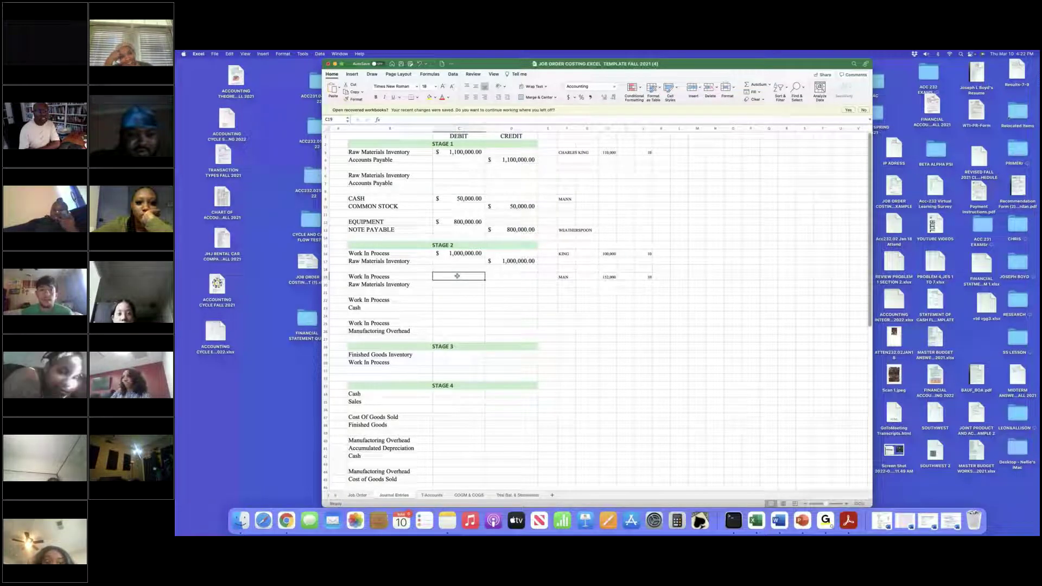
text(1,525,000)
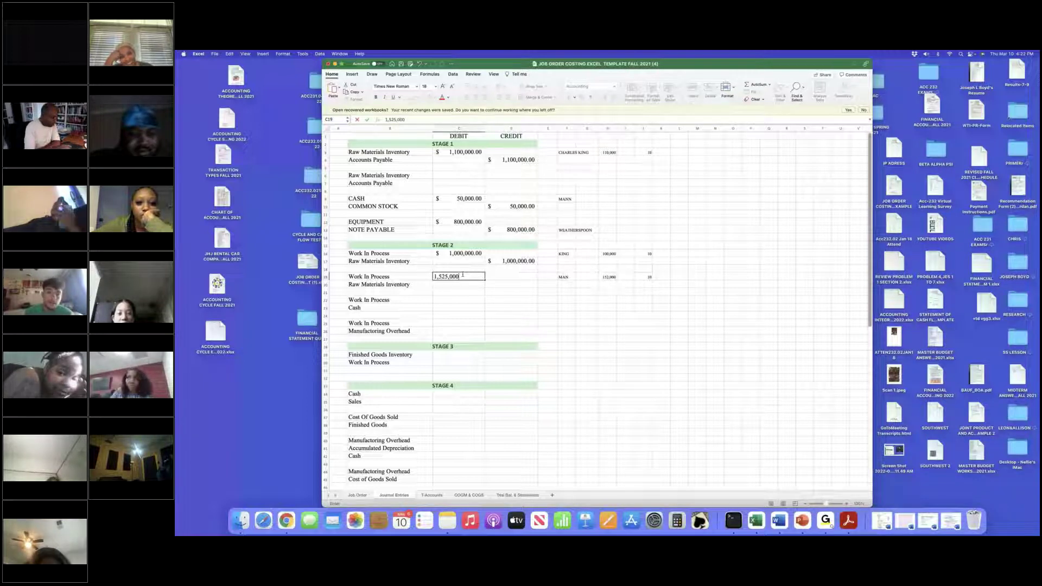
click(504, 283)
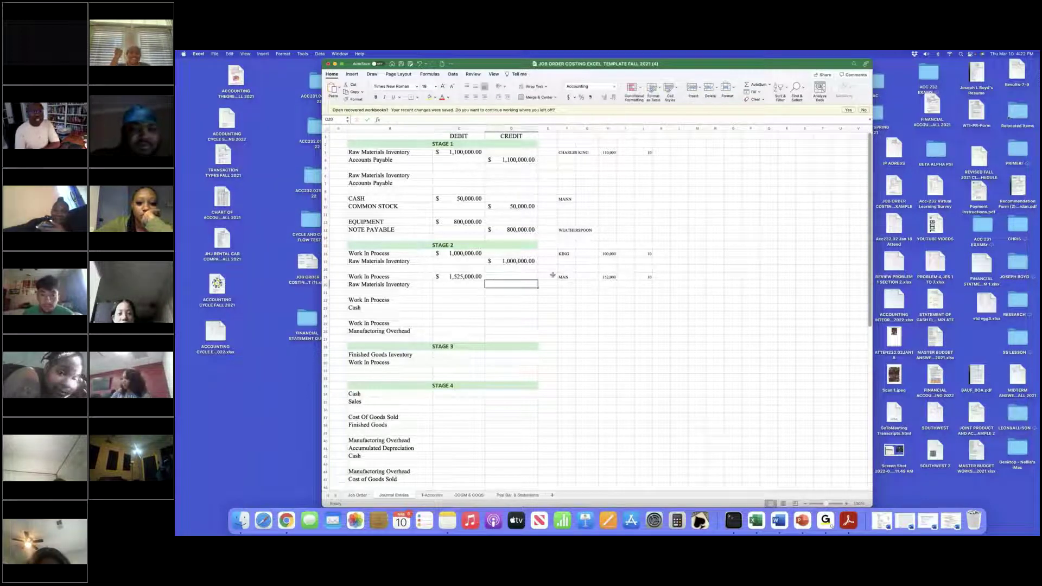
text(1,525,)
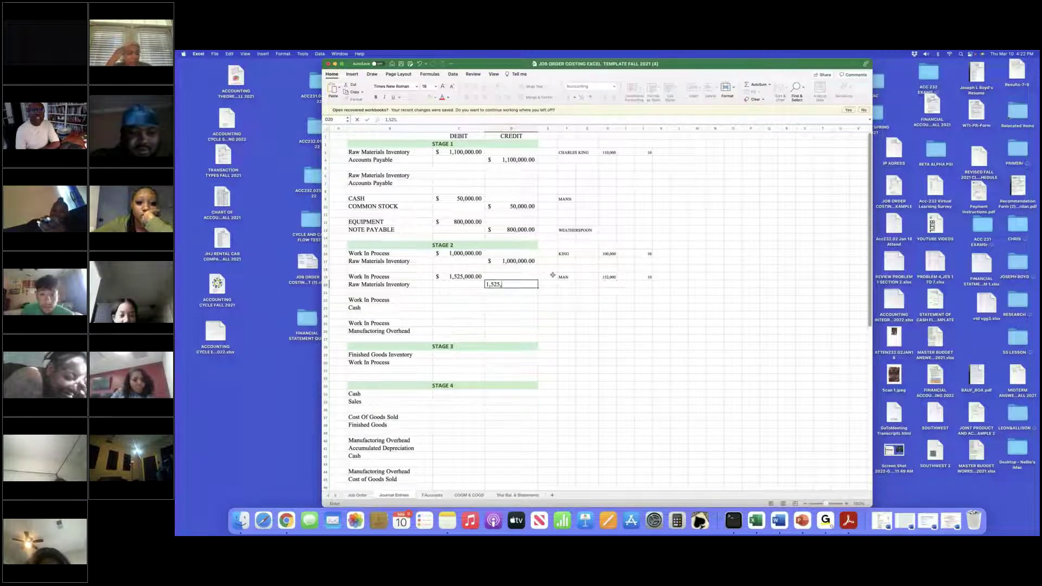
text(000)
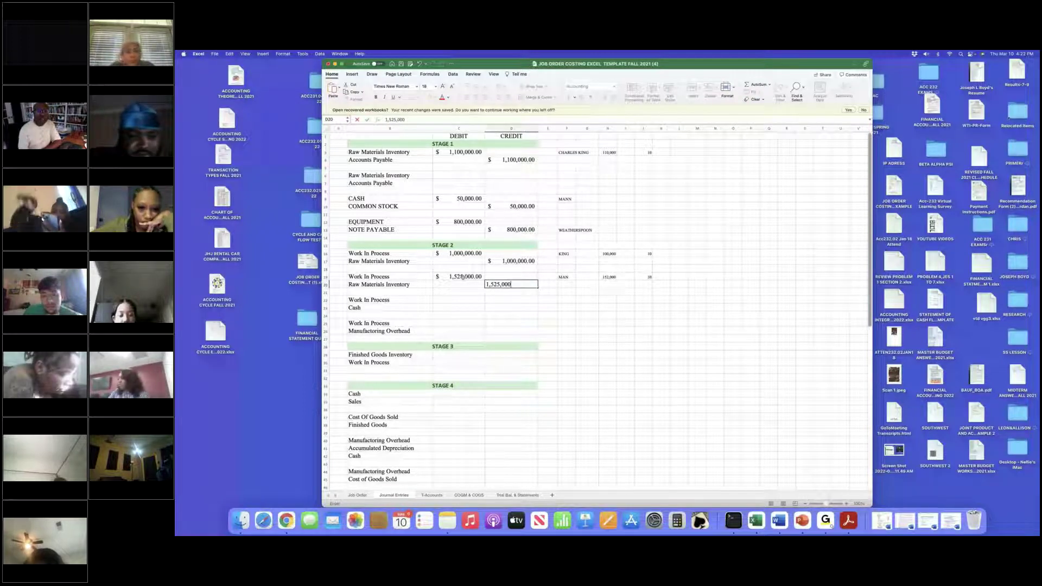
click(462, 277)
text(1,520,0)
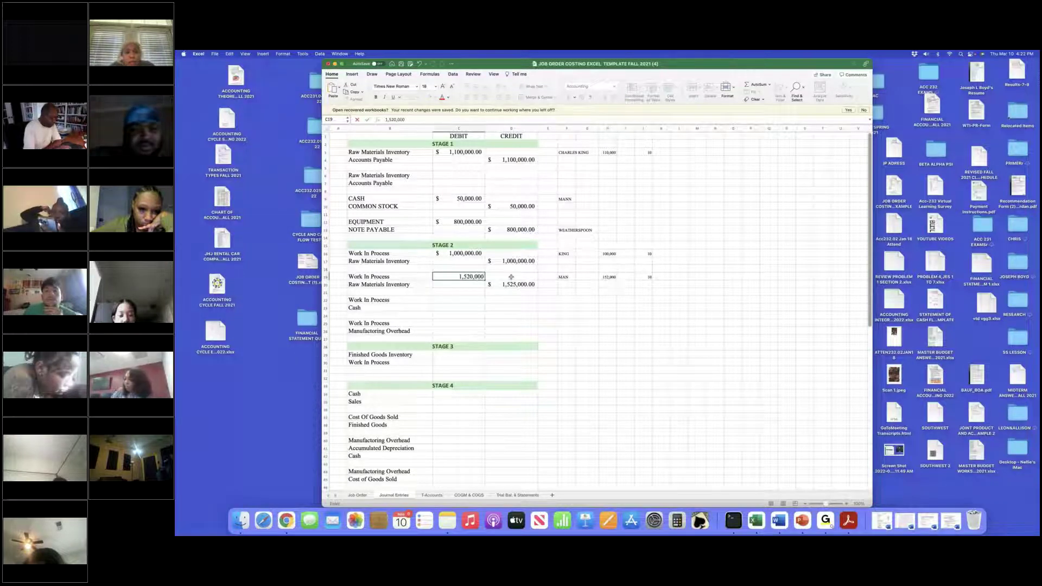
click(516, 284)
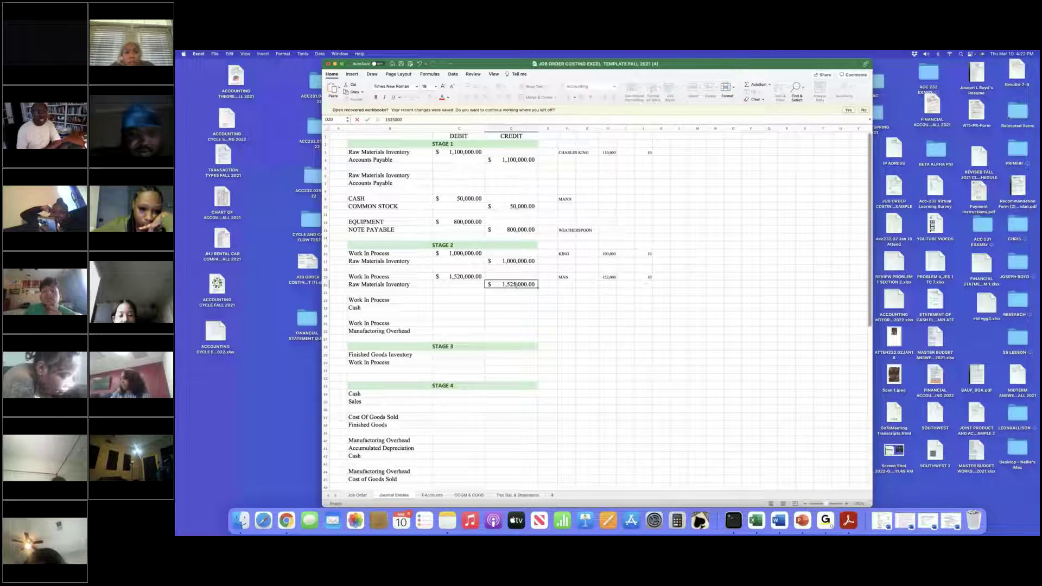
text(1,5)
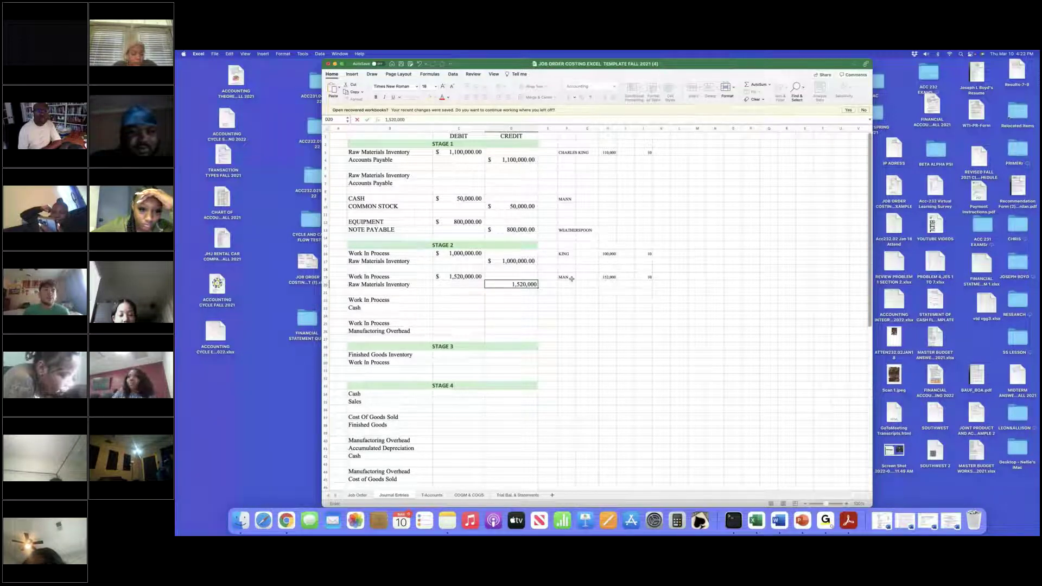
click(551, 293)
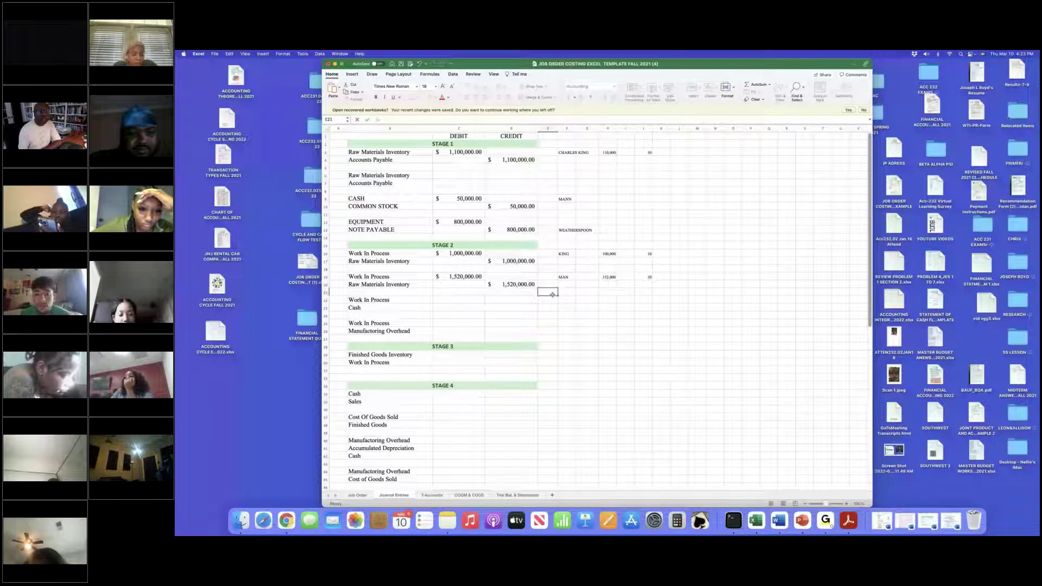
Copy the 1,520,000 entry and its notes into the Work In Process / Cash rows.
drag(450, 277, 641, 288)
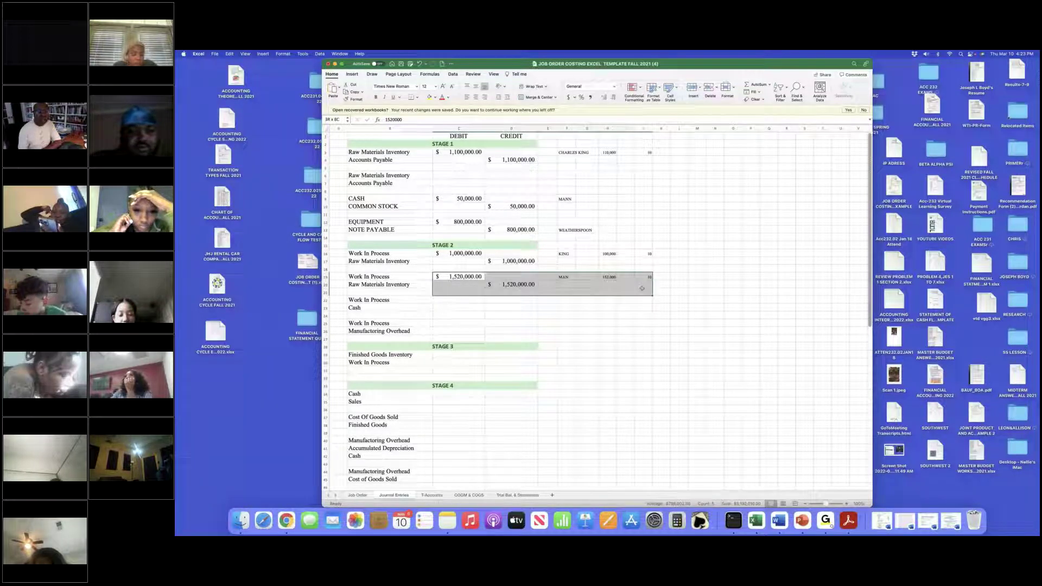
key(super+c)
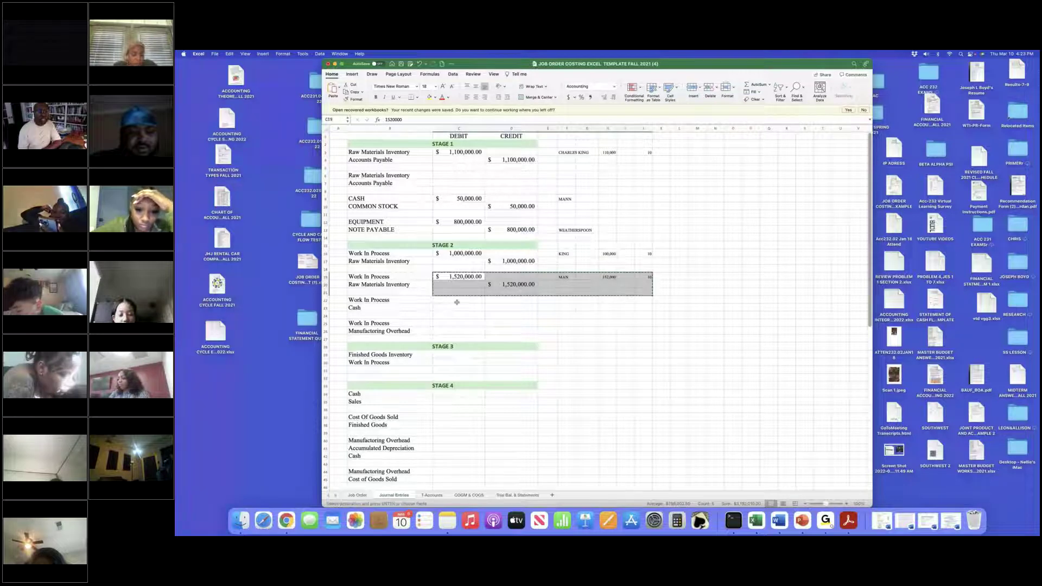
right_click(453, 300)
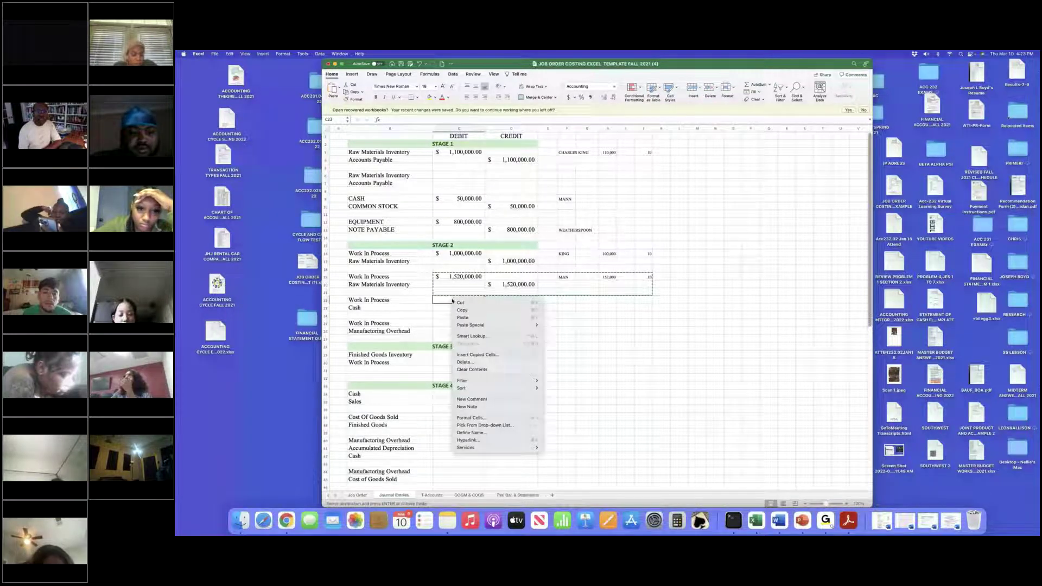
click(462, 318)
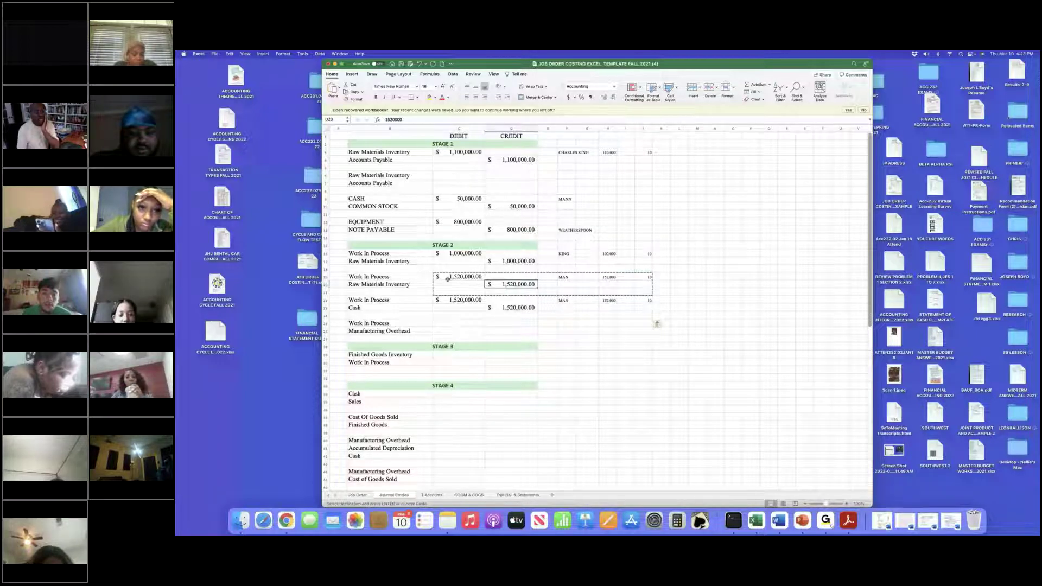
Clear the original entry in rows 19–20, then return to the Word instructions.
drag(447, 279, 648, 285)
right_click(639, 287)
mouse_move(710, 314)
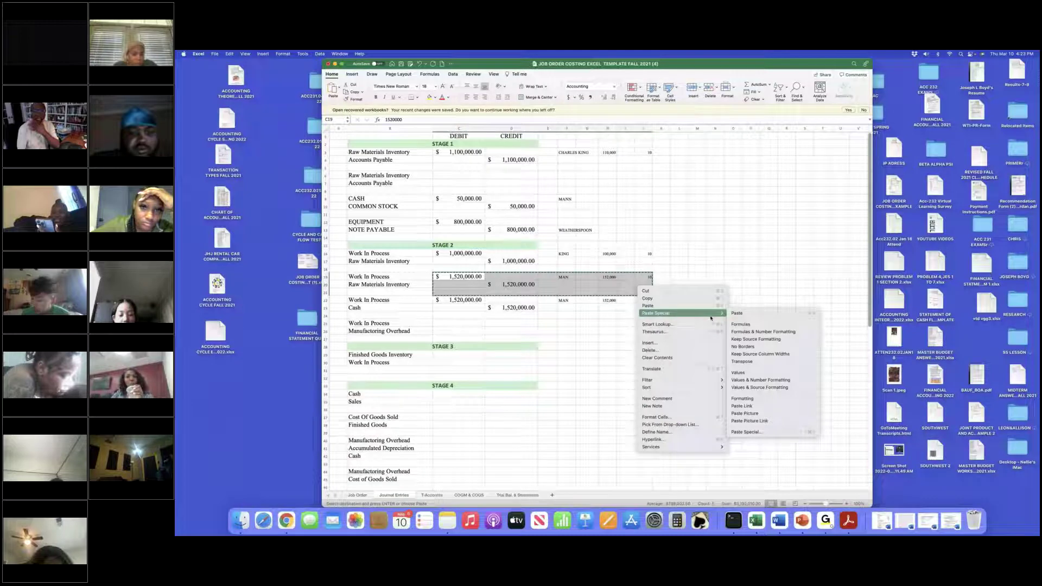
click(660, 359)
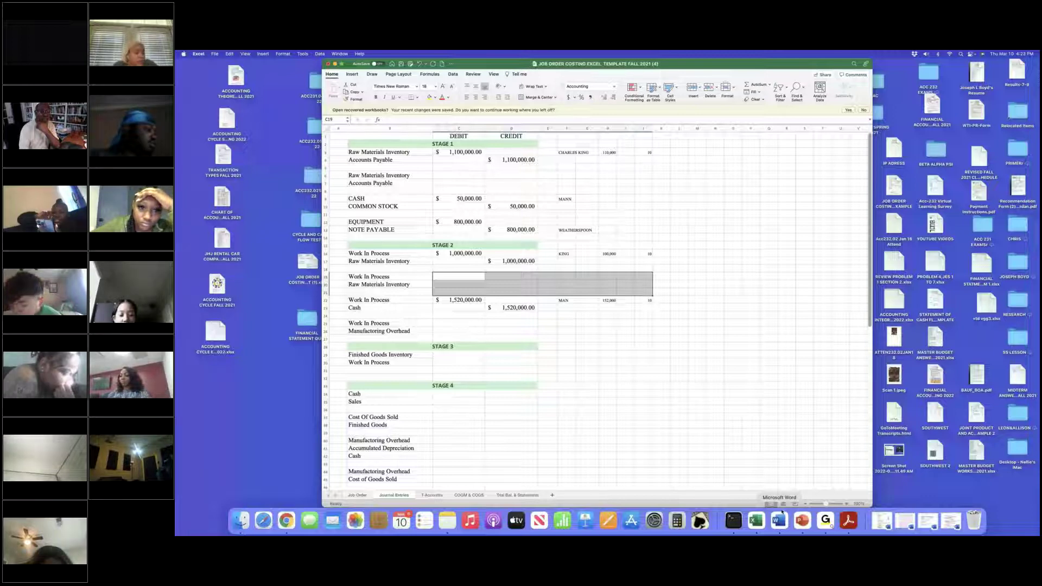
click(781, 513)
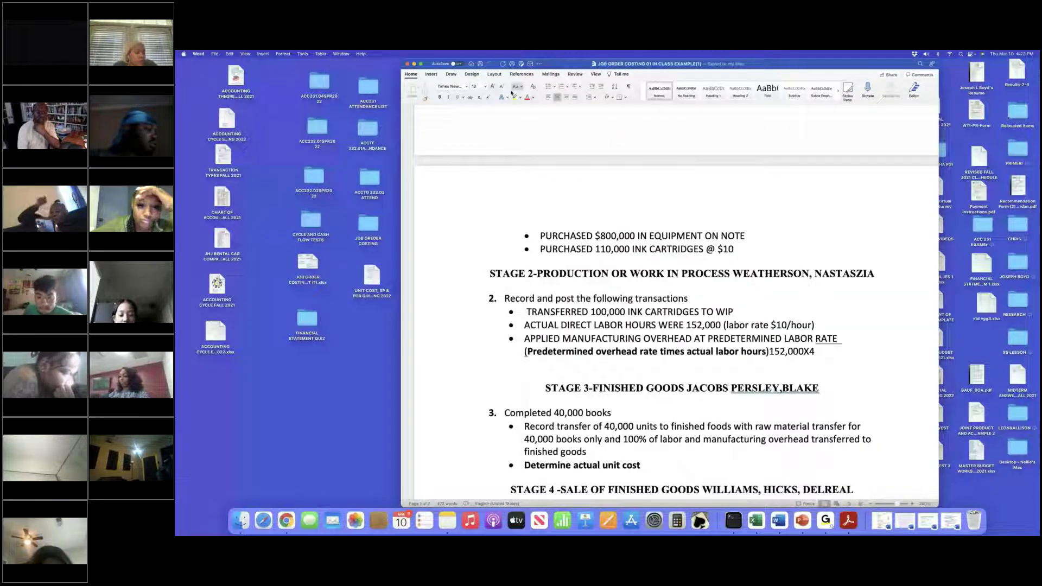
drag(555, 62, 575, 62)
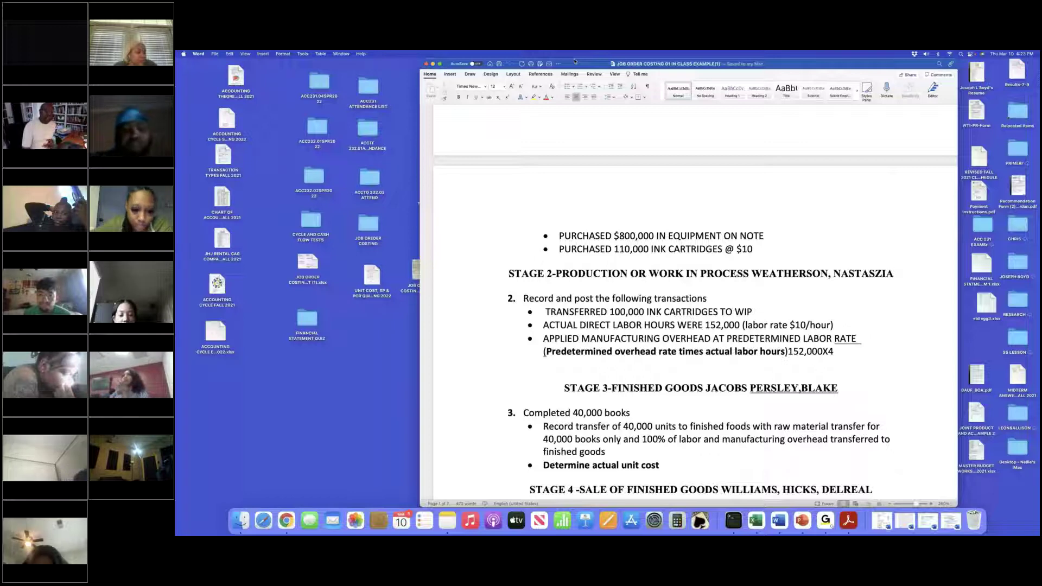
scroll(690, 325, down, 1)
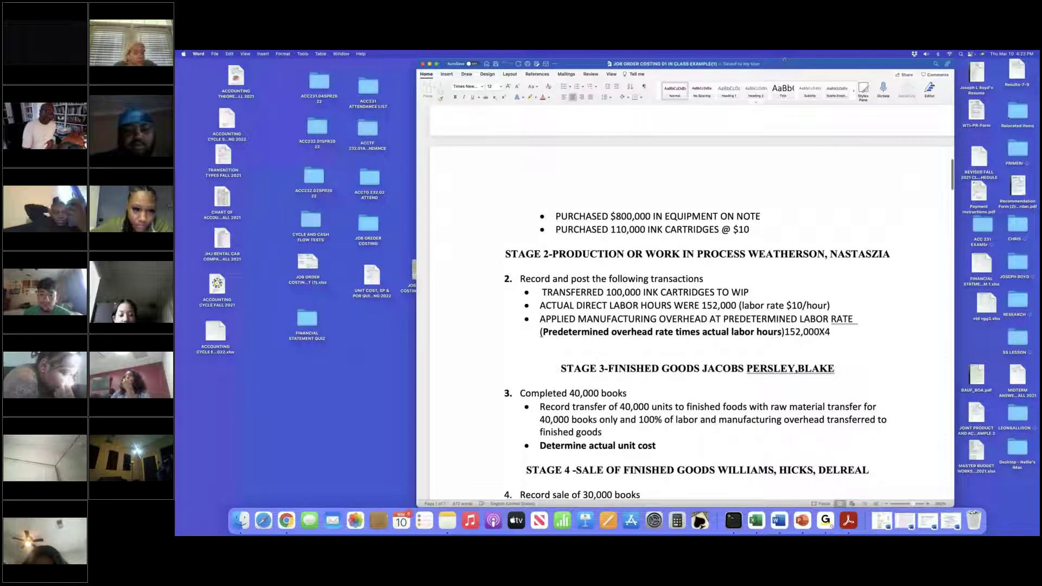
drag(784, 60, 764, 59)
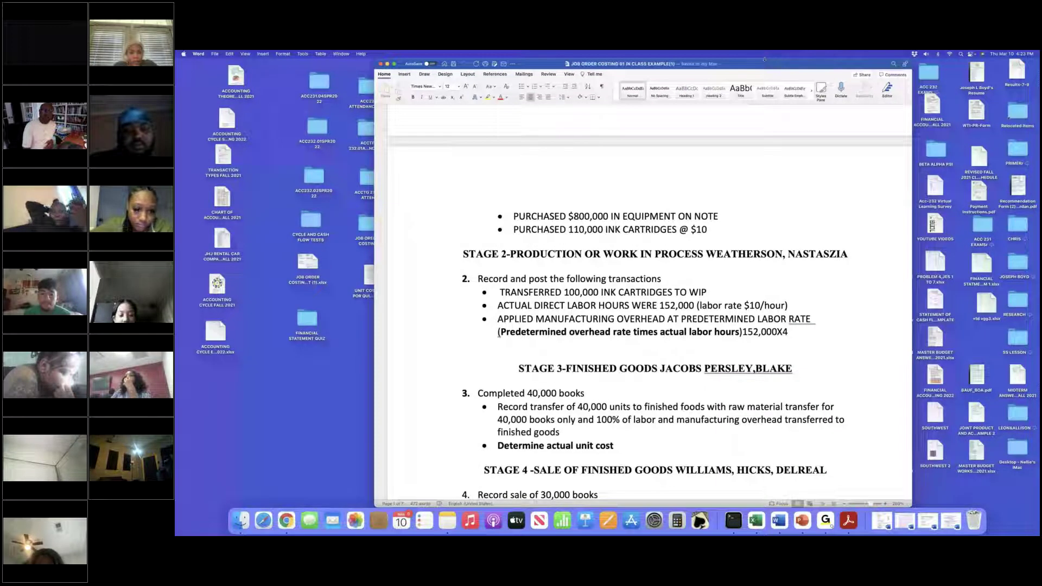
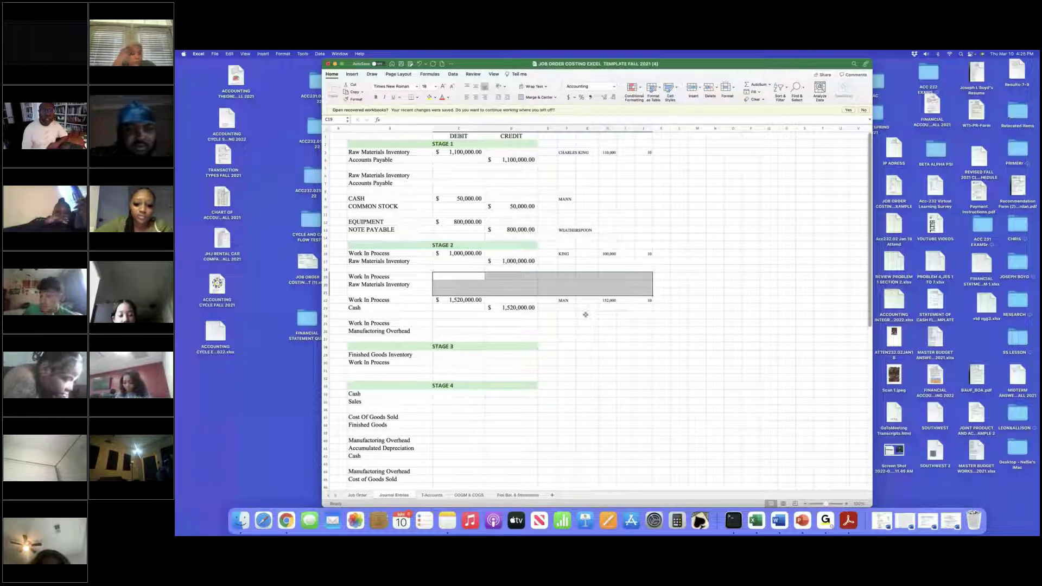
Enter 152,000 in C19 and note 152,000 and 4 in H25 and J25 beside row 25.
text(152,000)
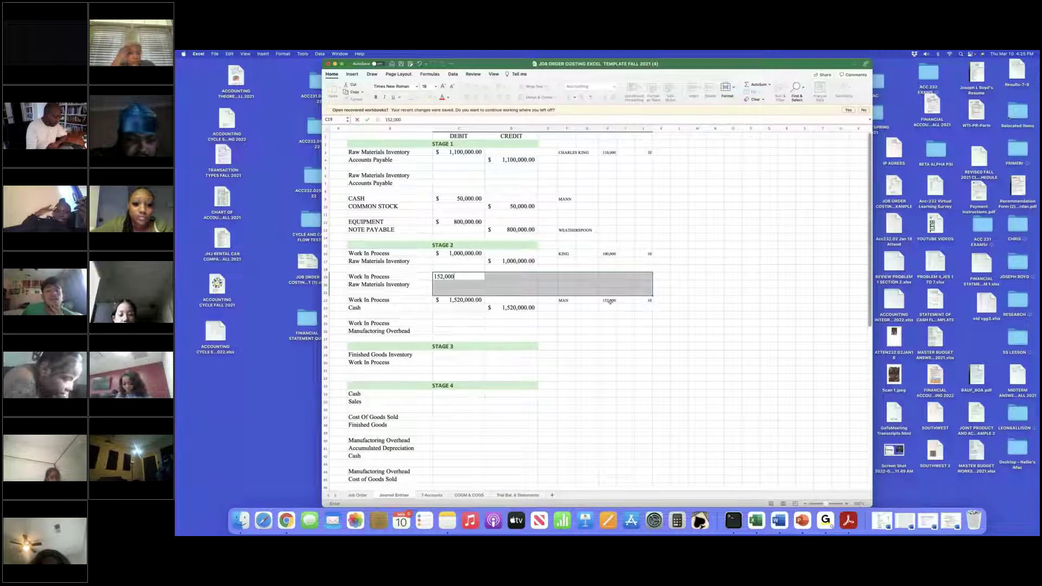
click(607, 323)
text(1)
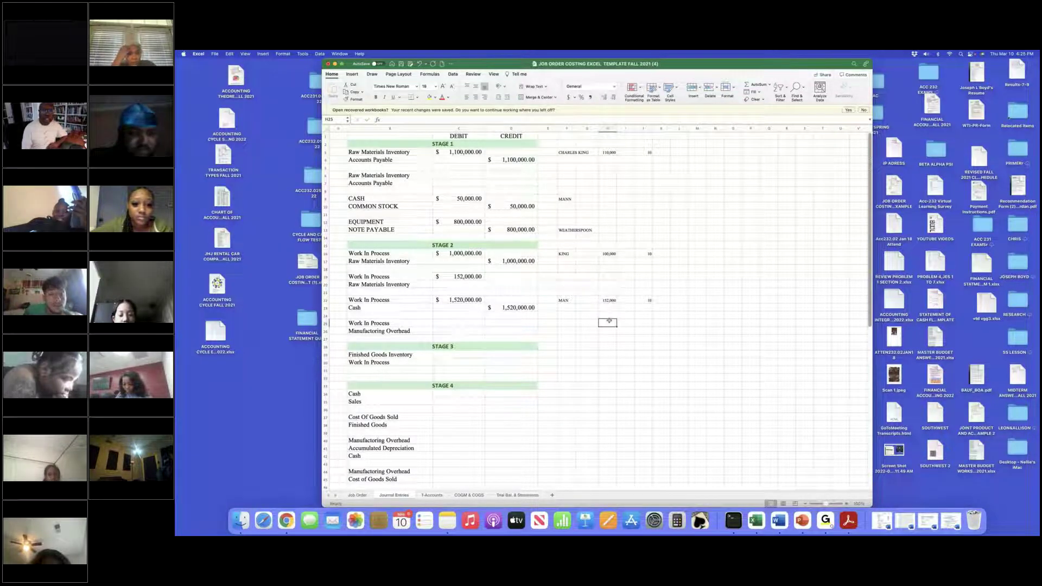
text(5)
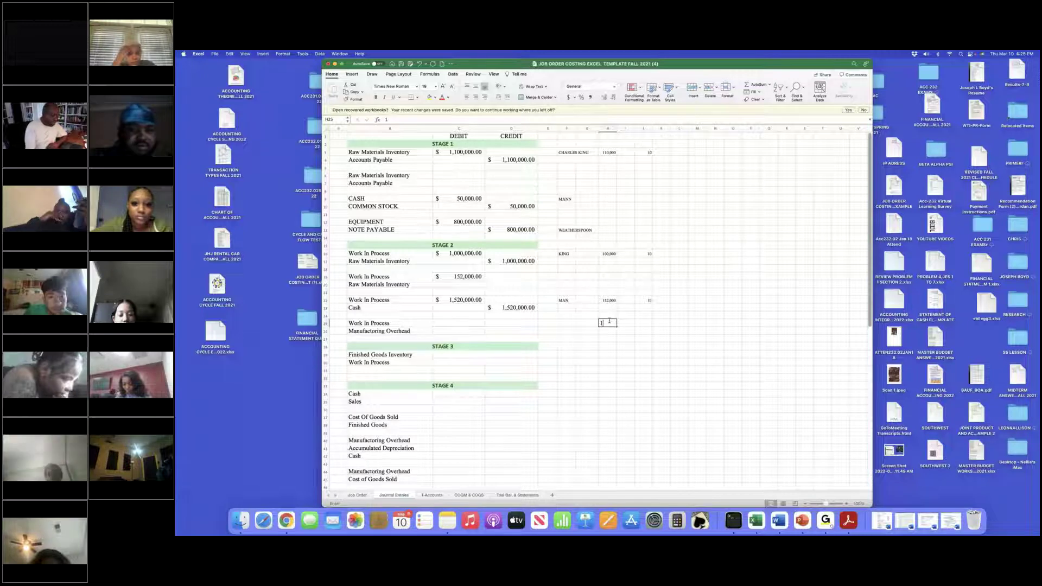
text(2)
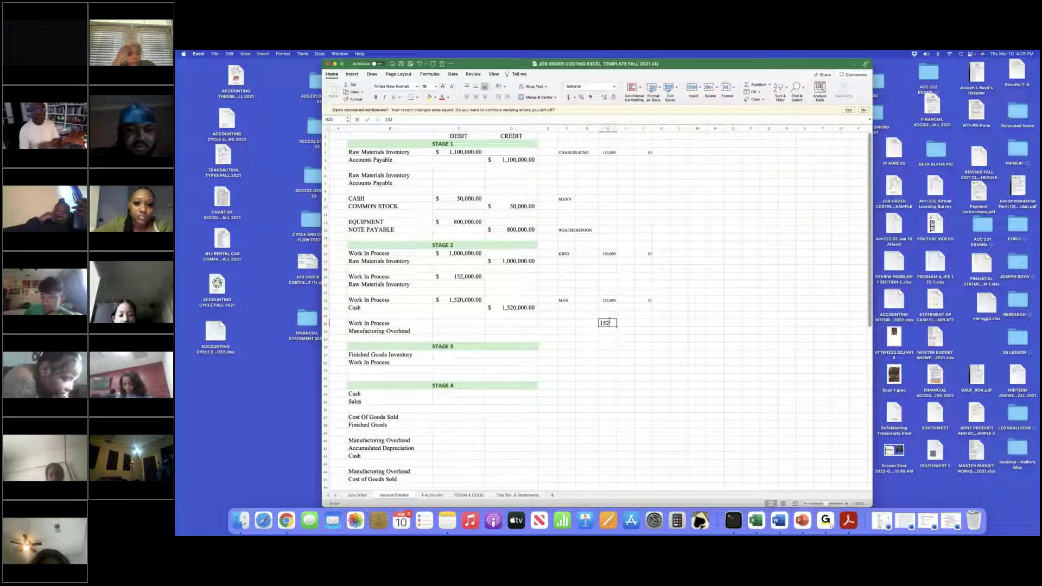
text(,000)
click(649, 323)
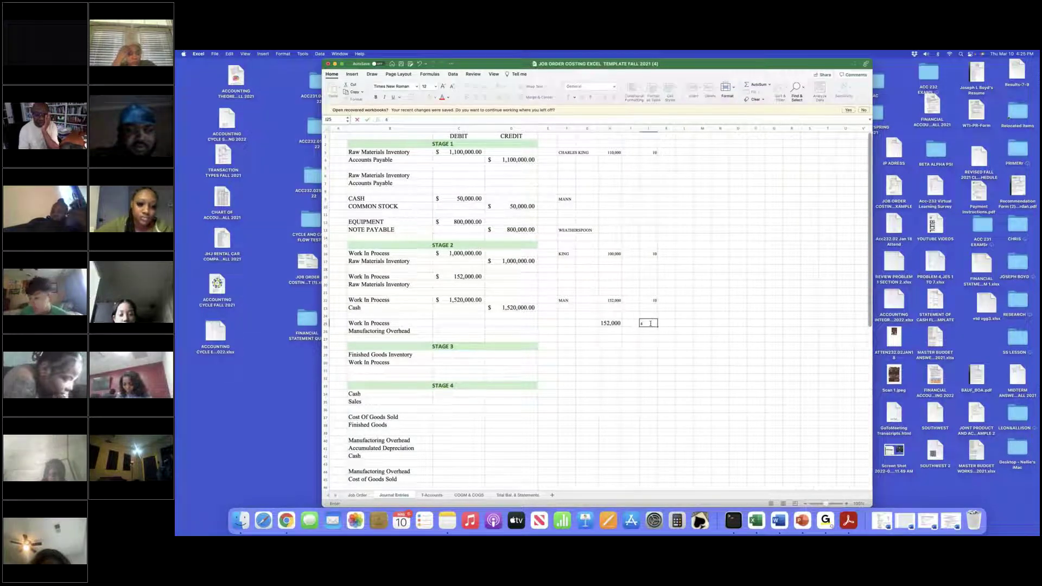
text(4)
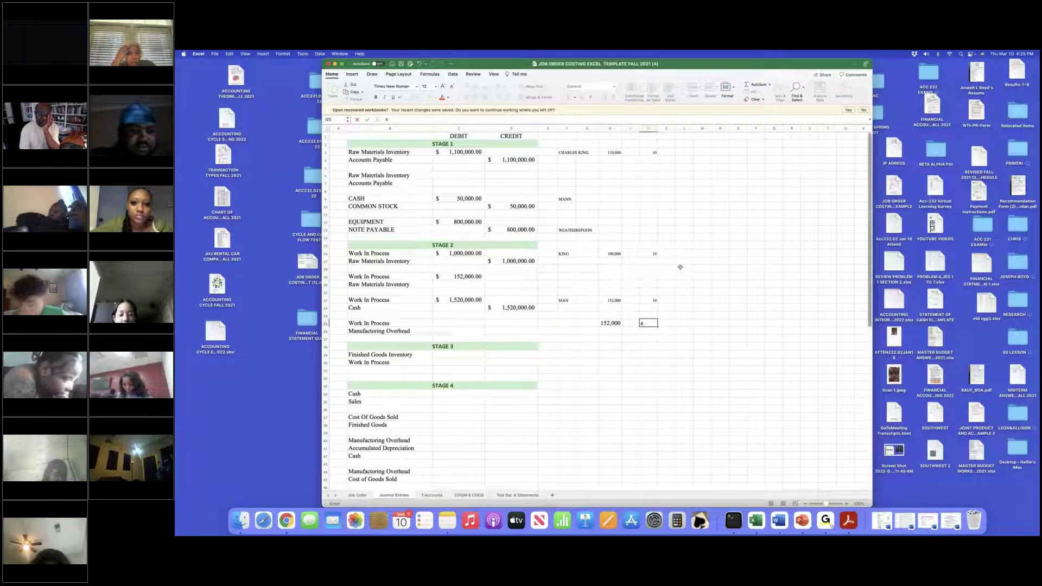
click(718, 306)
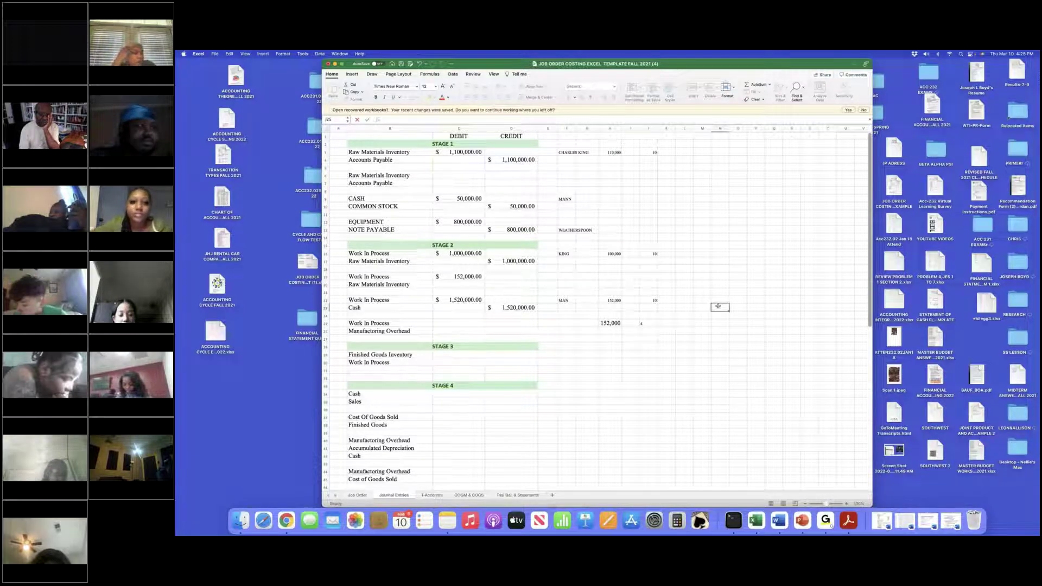
Set the side-note columns G through I to font size 18.
click(578, 138)
drag(578, 138, 665, 498)
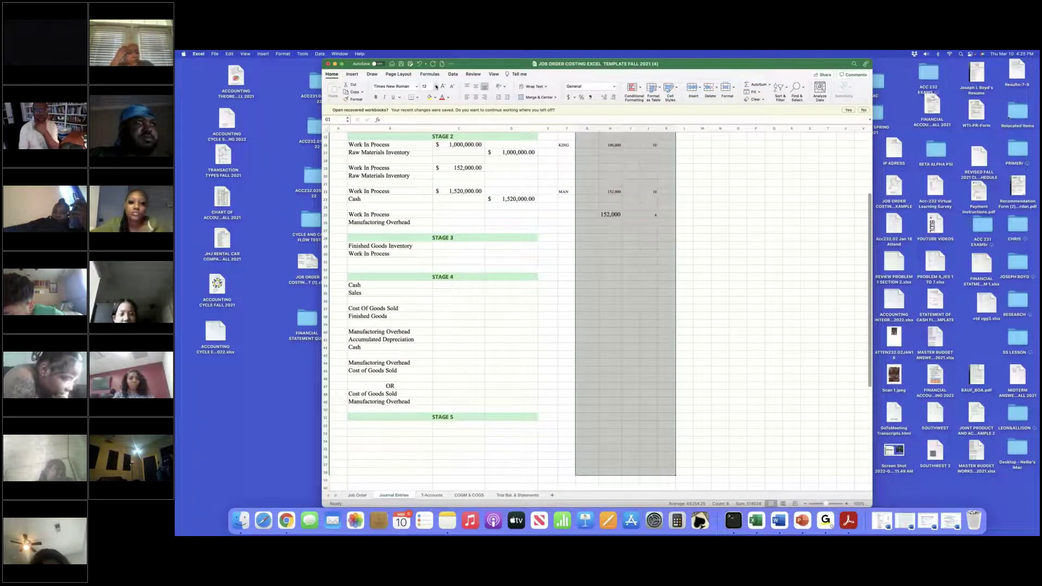
click(436, 87)
click(426, 145)
scroll(738, 234, up, 5)
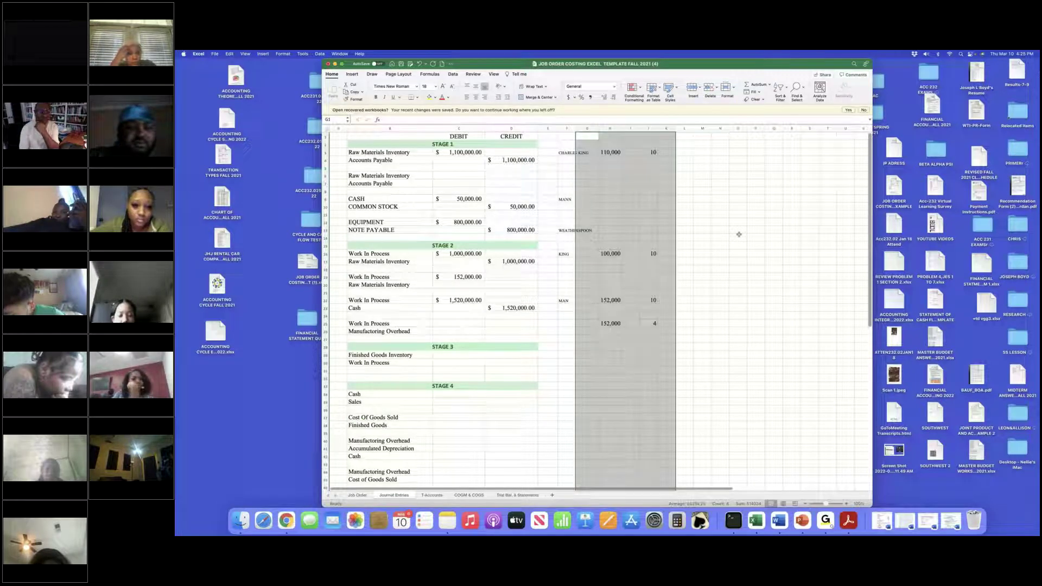
click(739, 237)
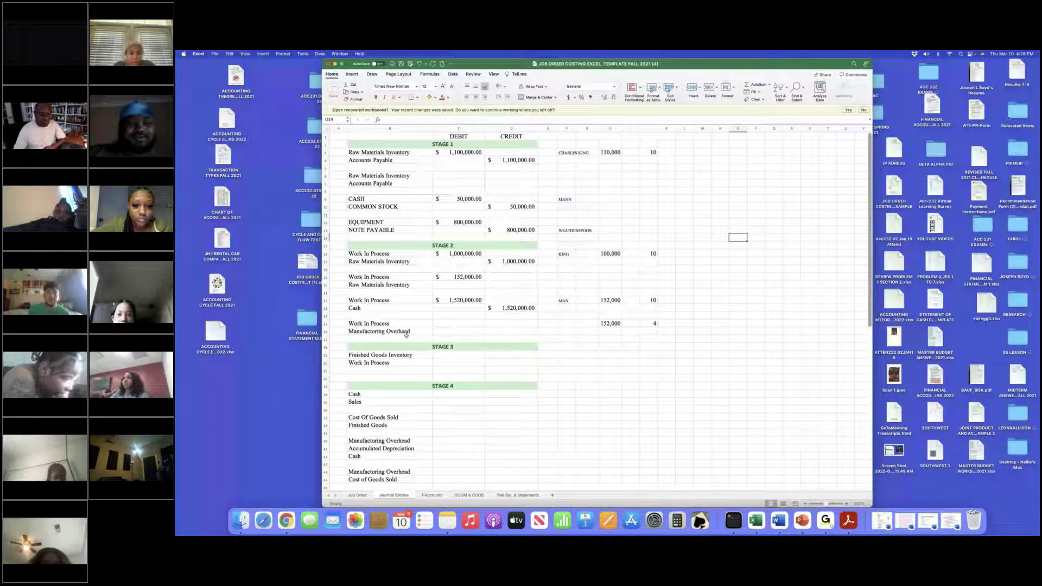
Enter 608,000 as the C25 debit and D26 credit, and type a name note in F25.
click(461, 323)
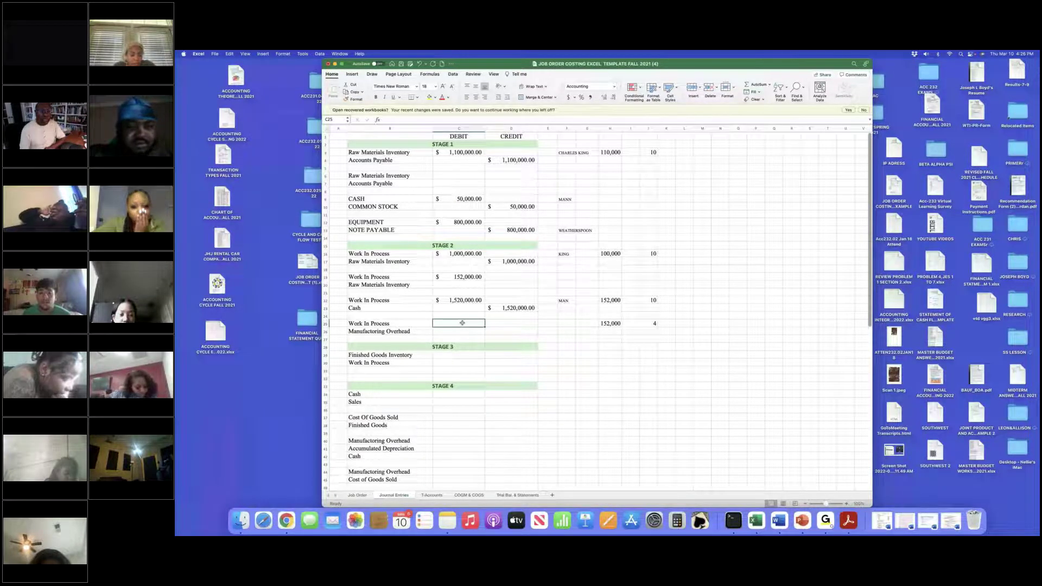
text(608,)
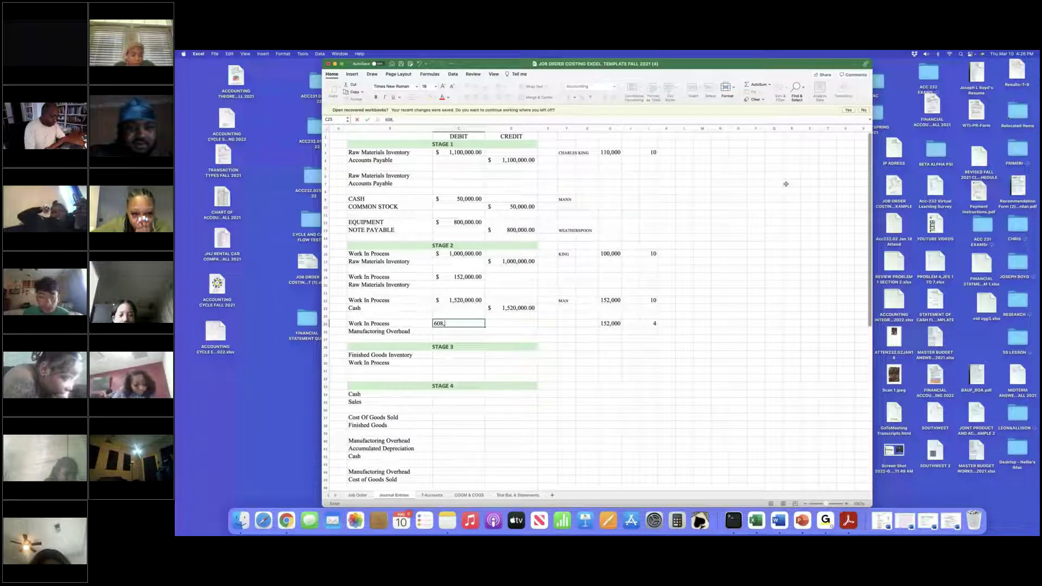
text(000)
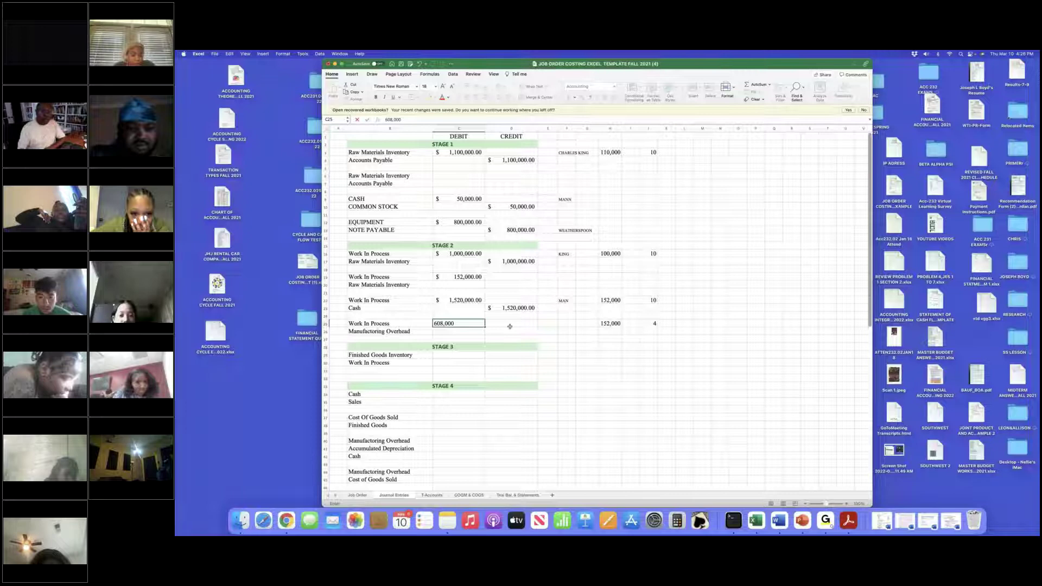
click(510, 331)
text(60)
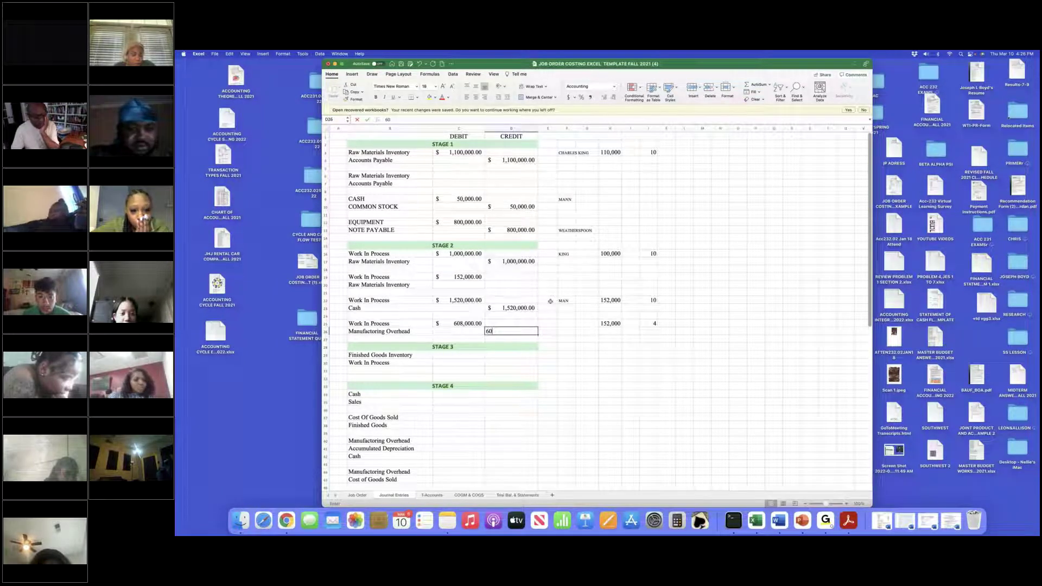
text(8,00)
text(0)
click(720, 338)
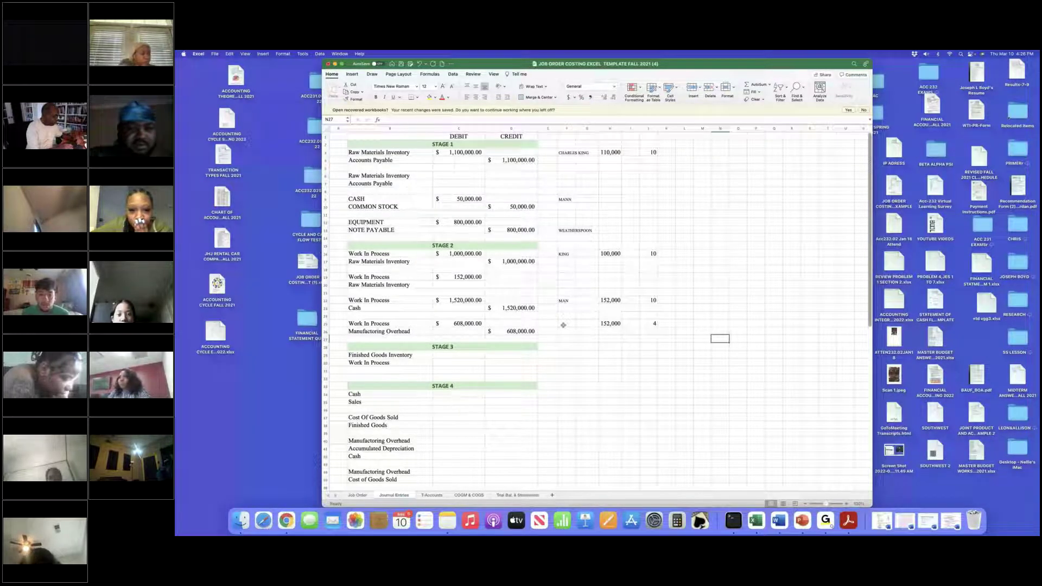
click(562, 324)
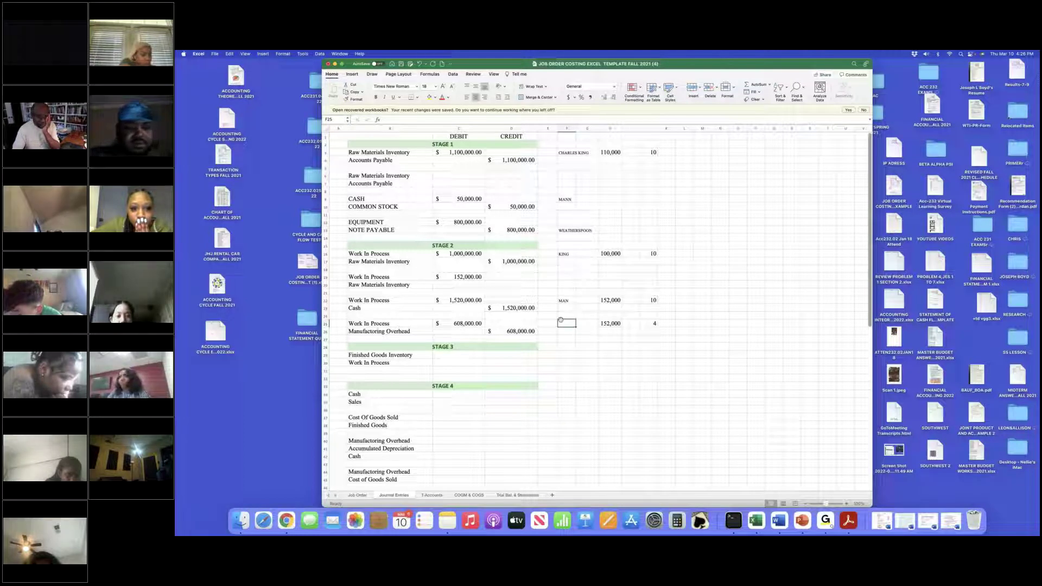
text(MANN)
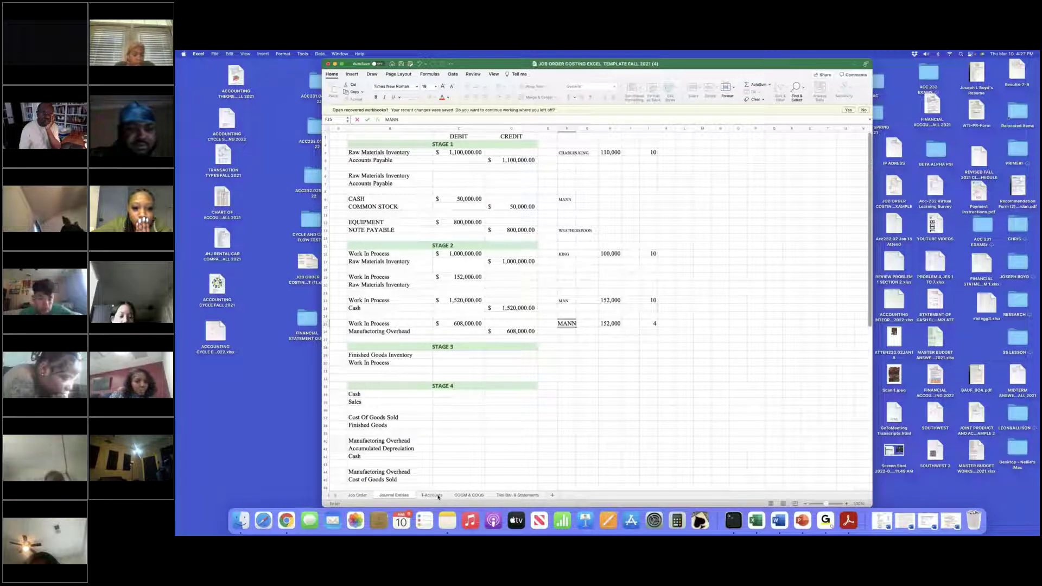
On T-Accounts, clear the Cash, Raw Materials Inventory and 1,000,000 Accounts Payable amounts.
click(432, 496)
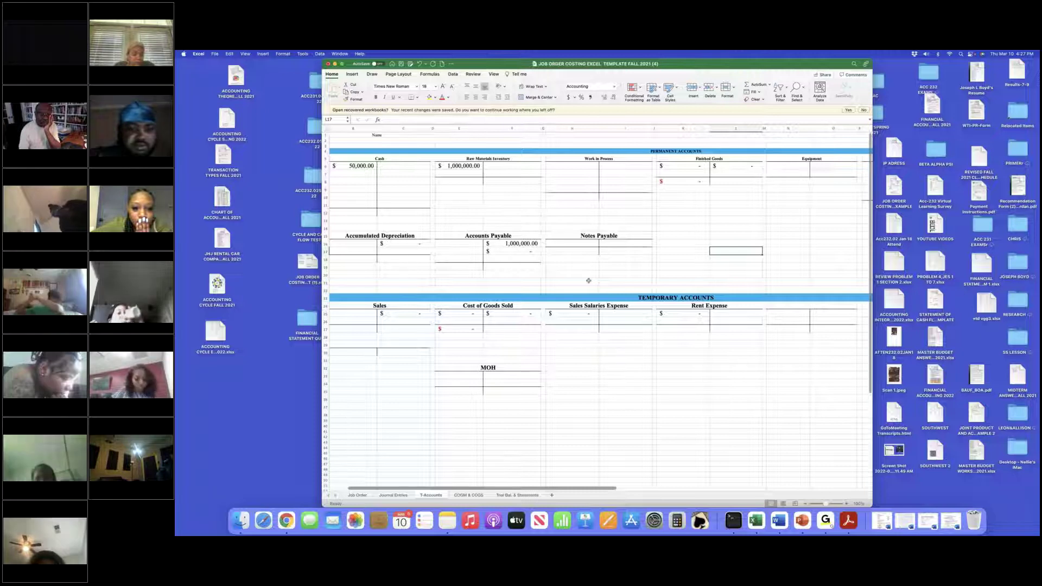
drag(353, 165, 466, 165)
right_click(467, 166)
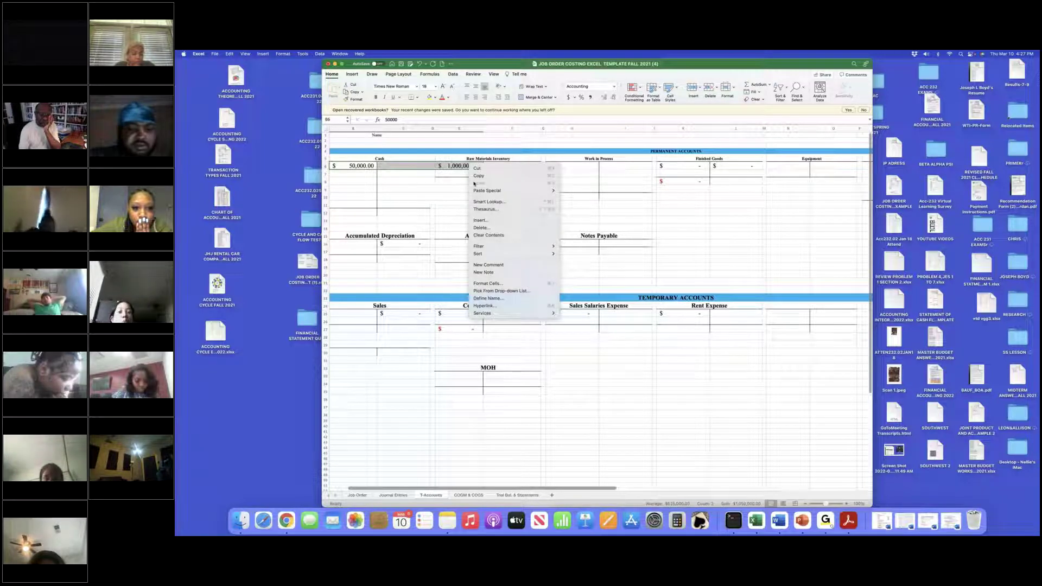
mouse_move(495, 193)
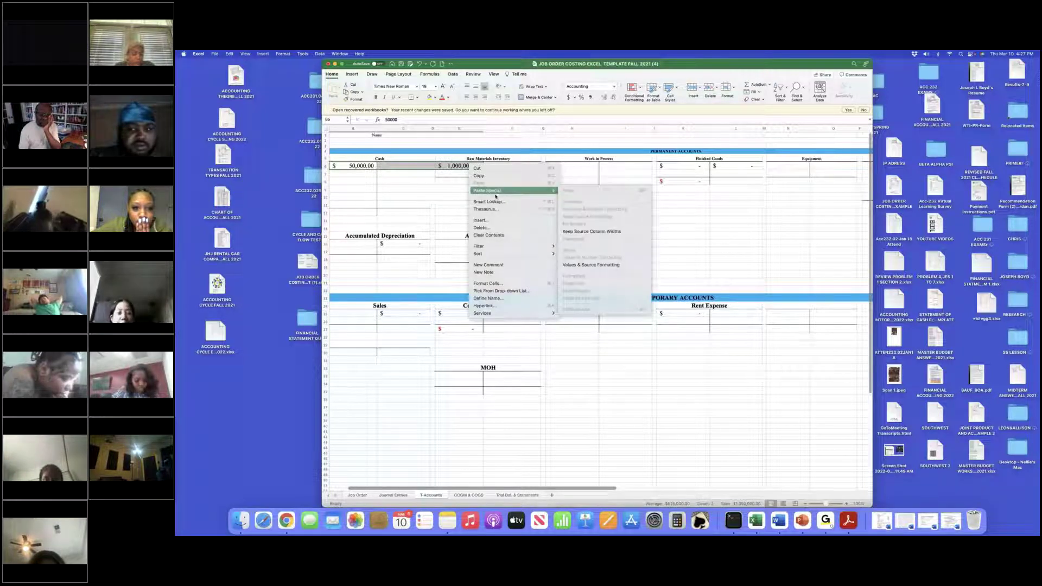
click(489, 235)
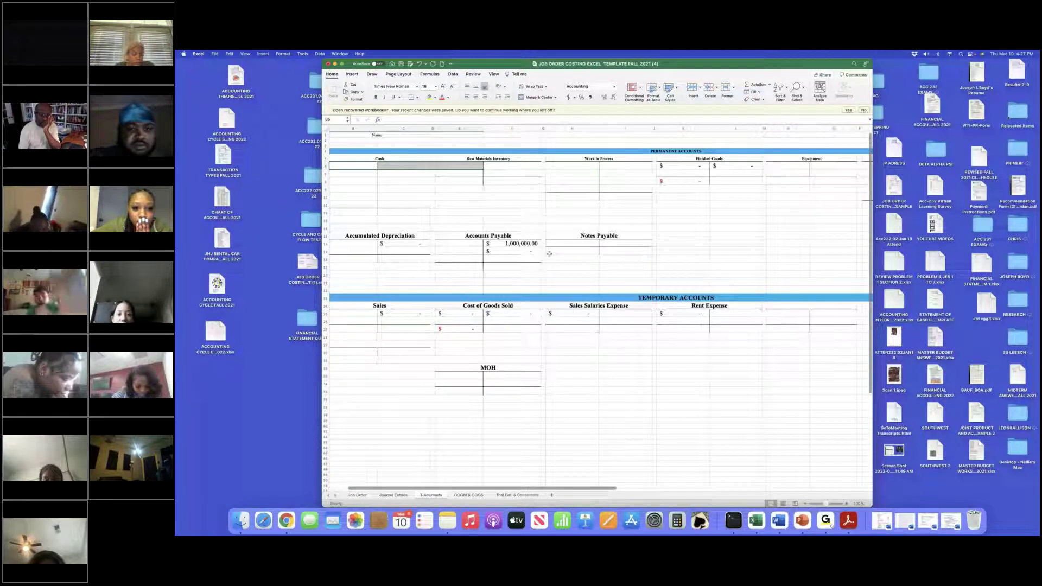
click(504, 244)
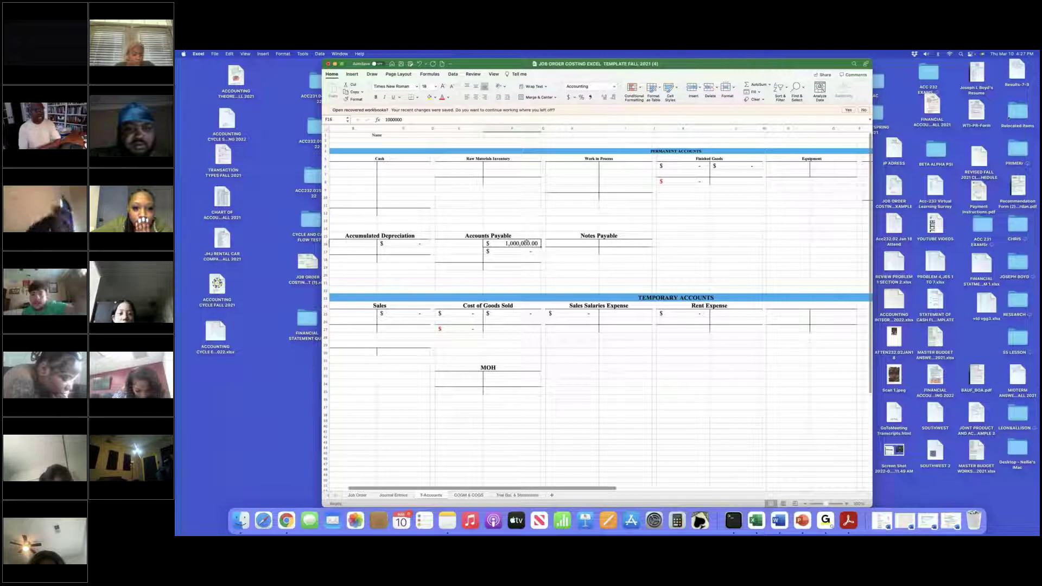
right_click(525, 243)
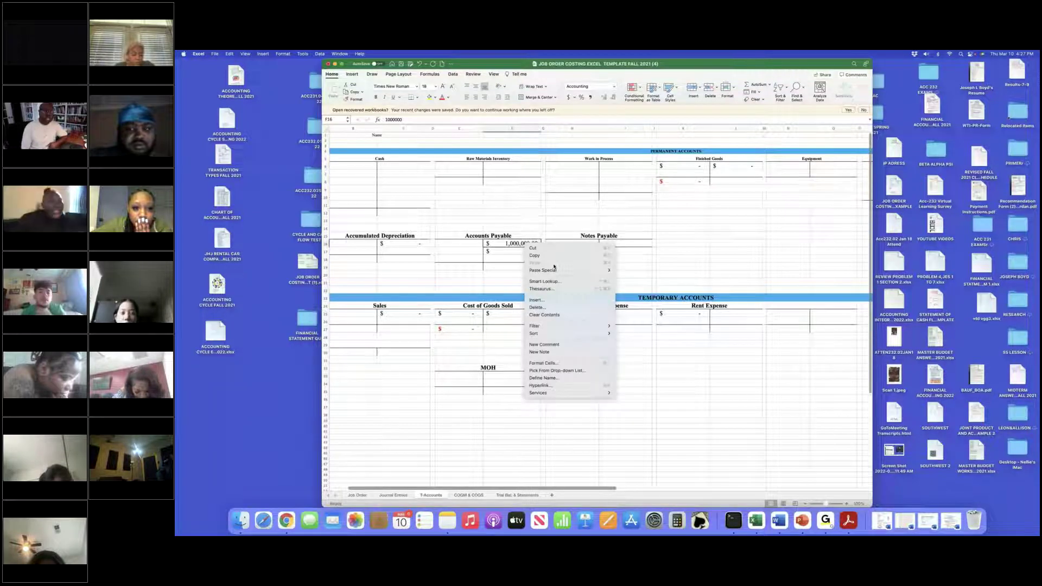
click(544, 314)
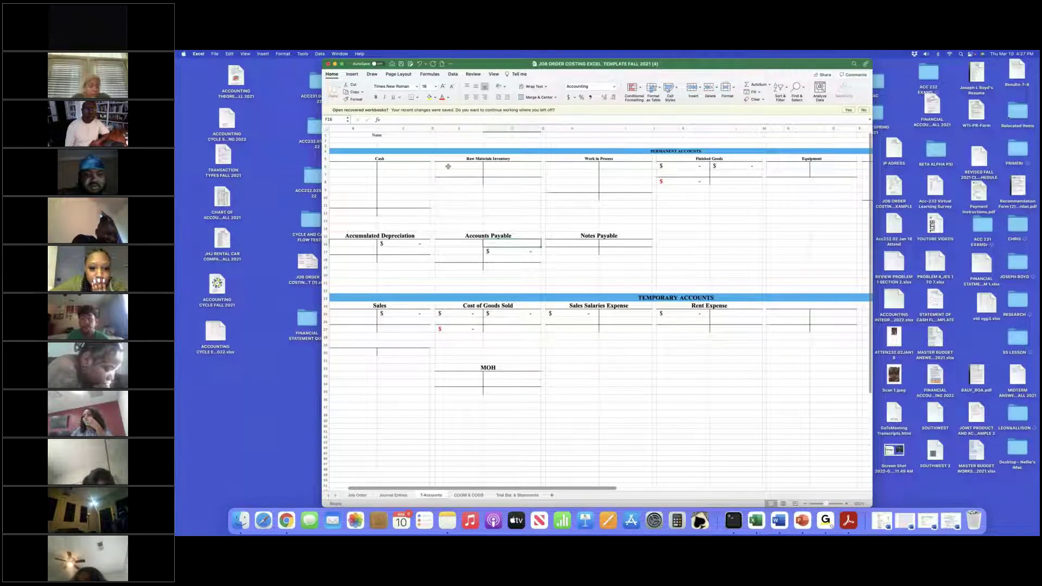
Insert entire rows beneath the Raw Materials Inventory header.
right_click(458, 169)
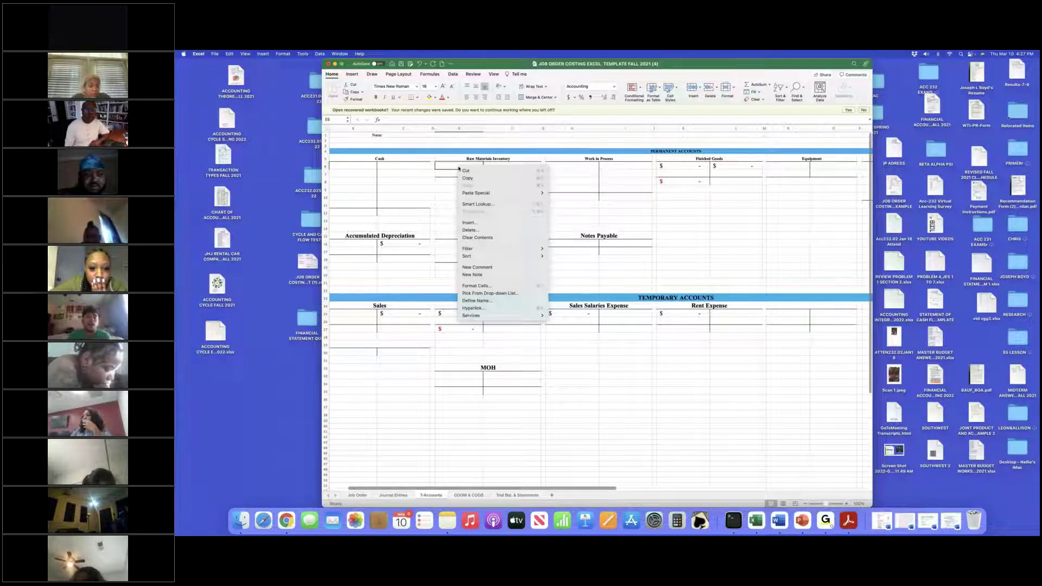
drag(459, 169, 443, 169)
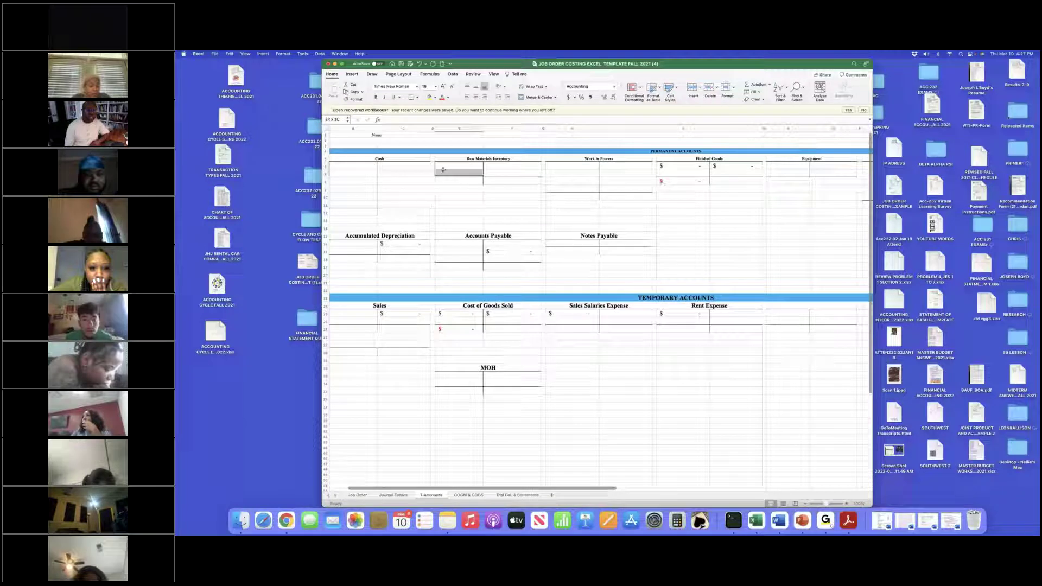
right_click(444, 171)
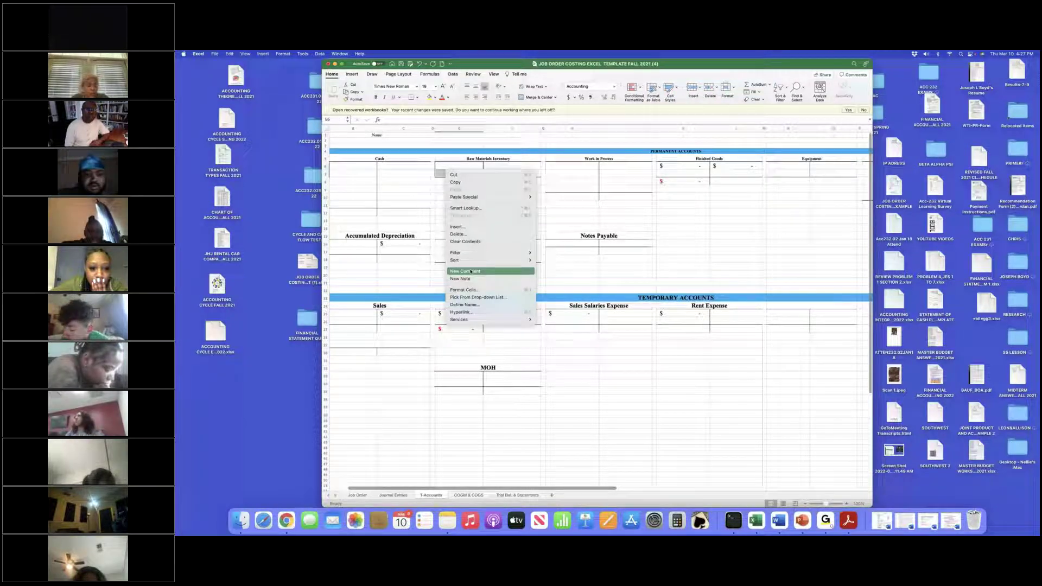
click(466, 228)
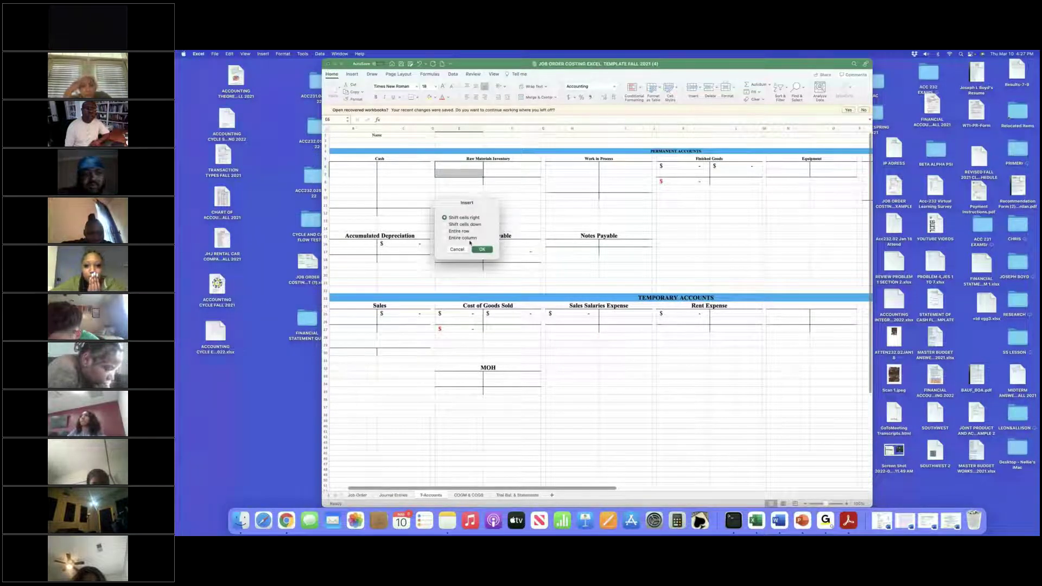
click(445, 231)
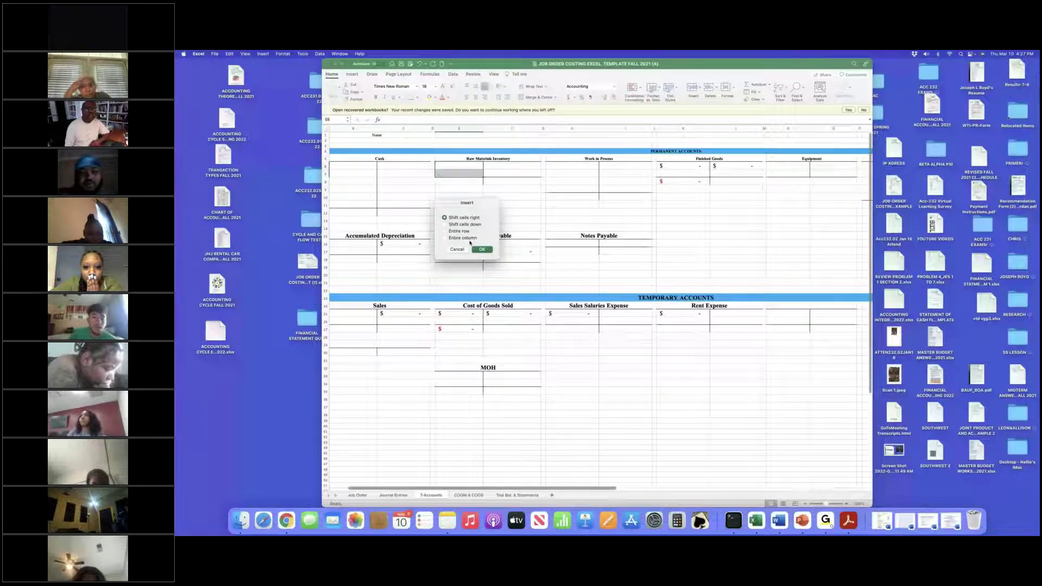
click(482, 249)
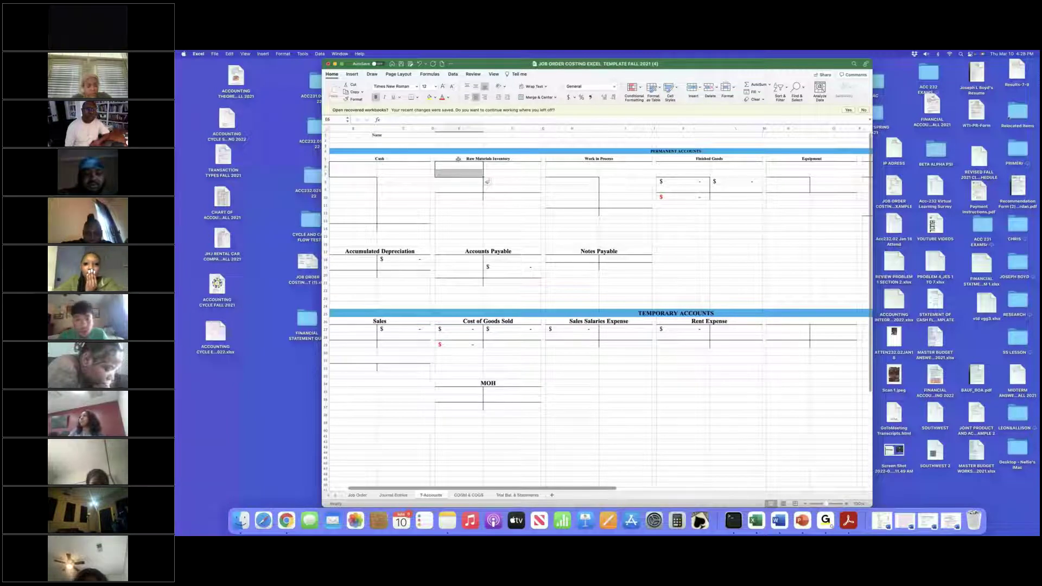
Insert another entire row at the Raw Materials Inventory heading.
right_click(457, 159)
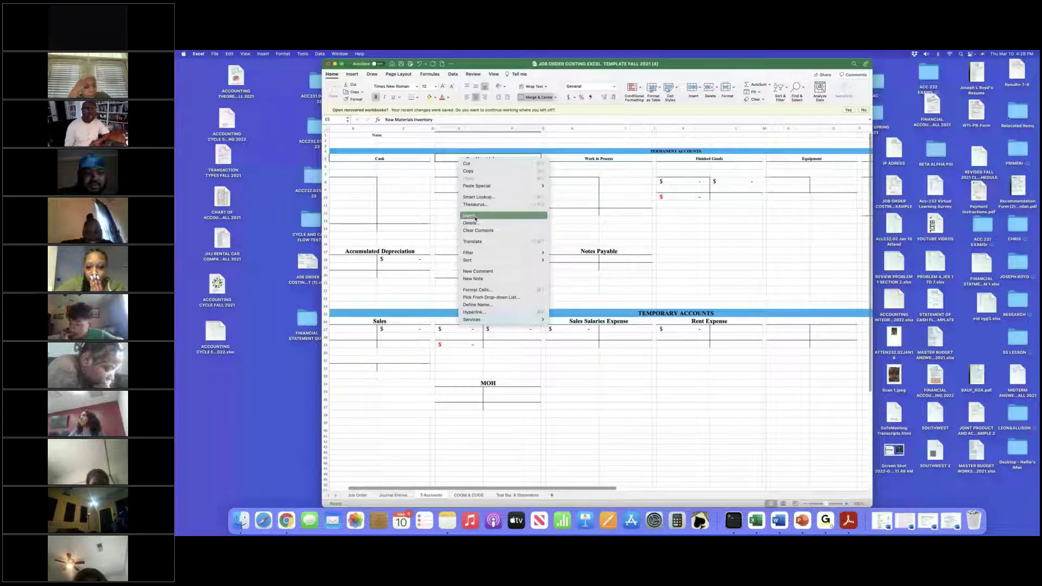
click(475, 216)
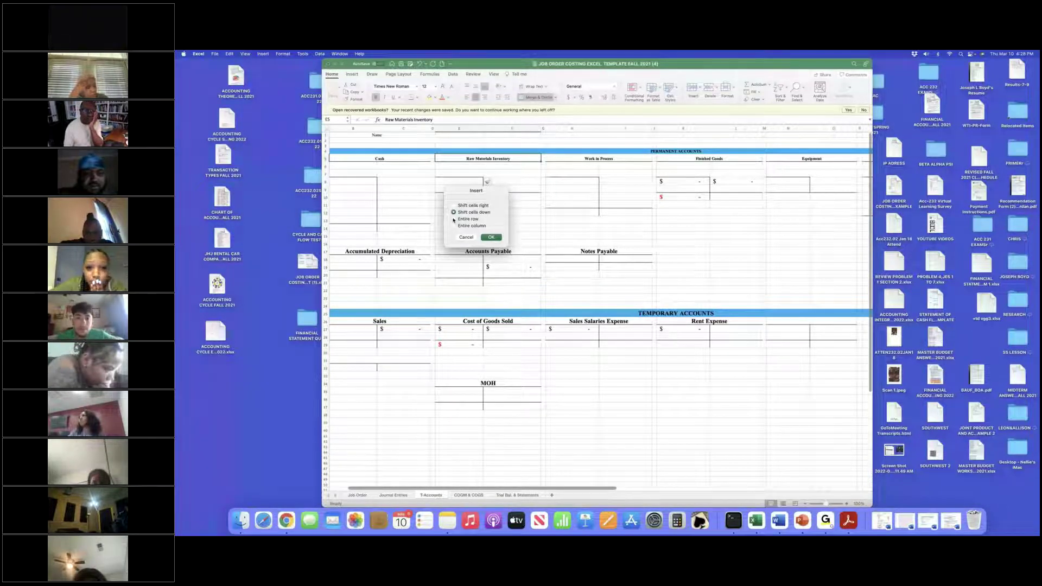
click(454, 219)
key(Return)
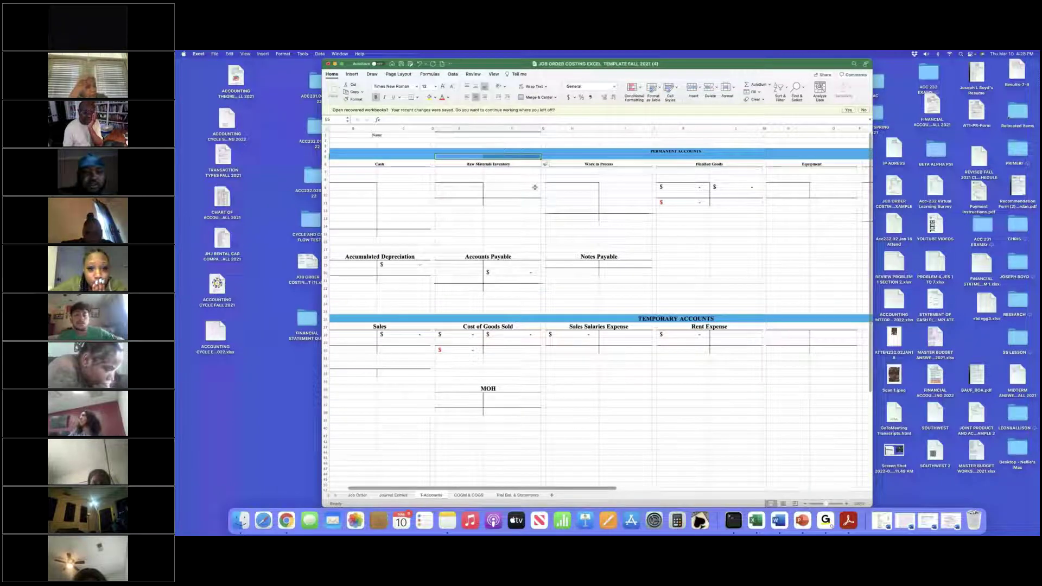
click(527, 189)
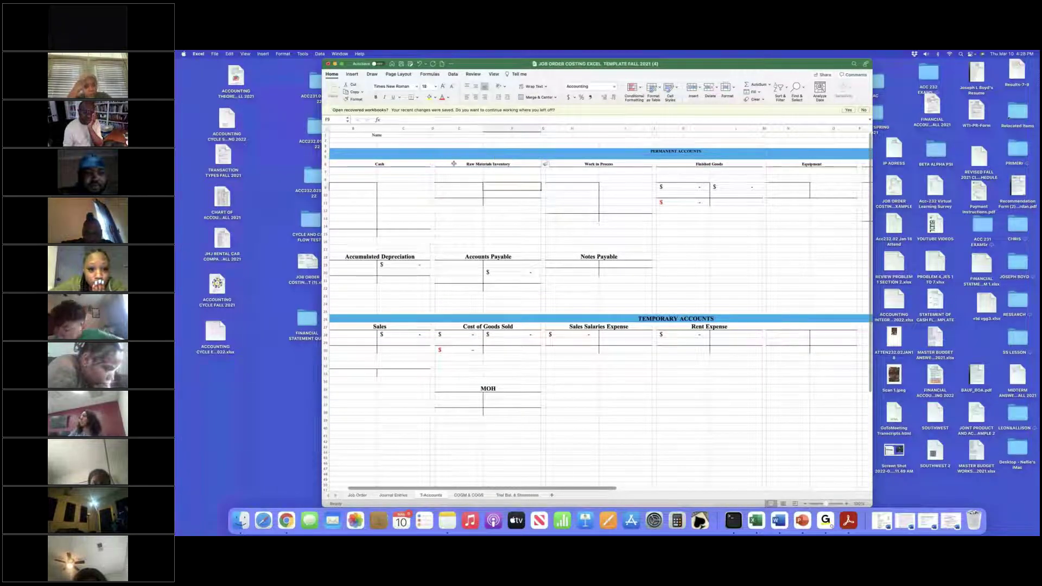
Insert two more entire rows at the header and at cell E8.
right_click(456, 164)
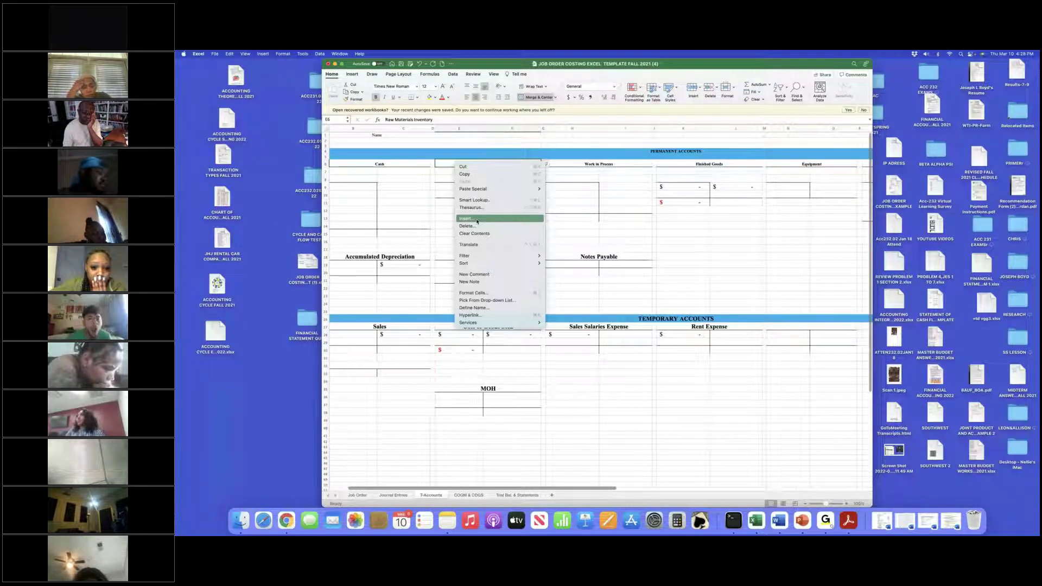
click(477, 219)
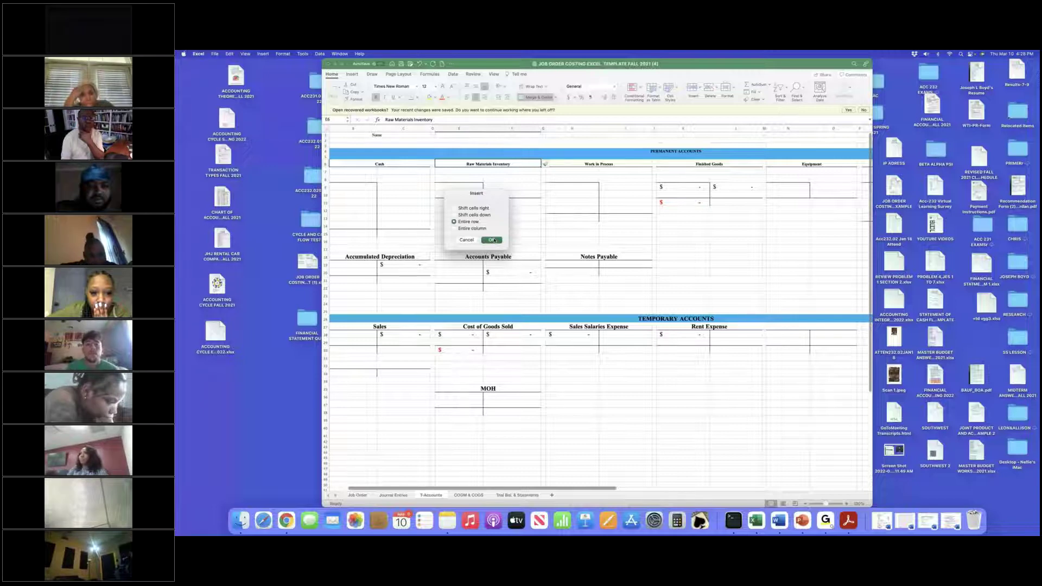
click(492, 240)
right_click(462, 177)
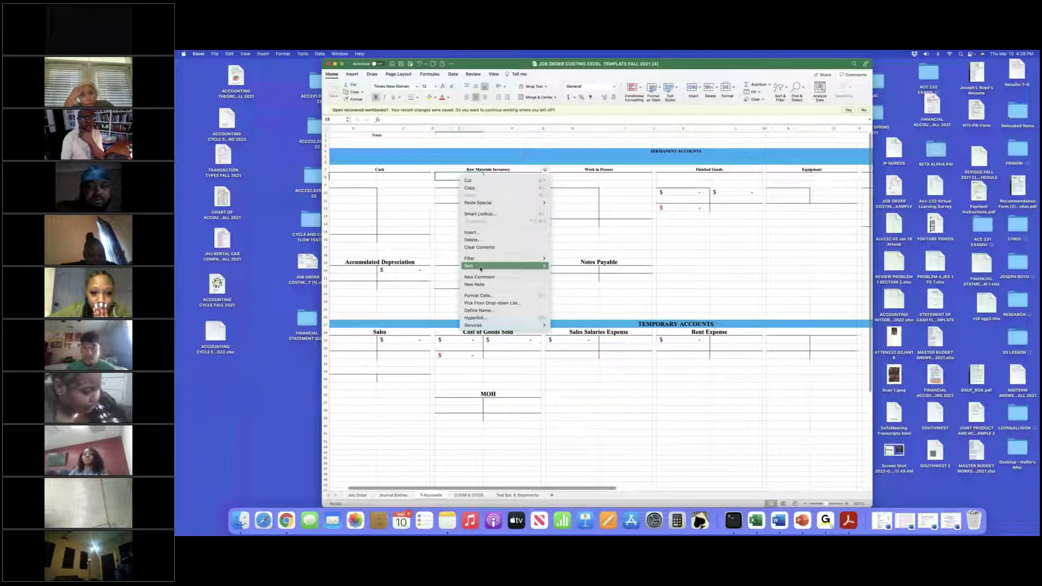
click(473, 233)
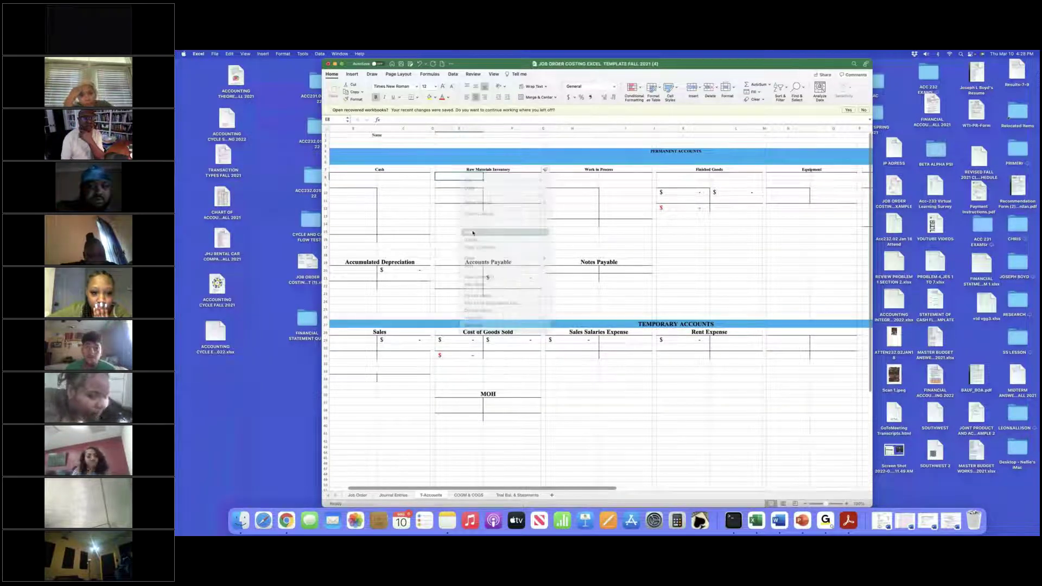
click(478, 234)
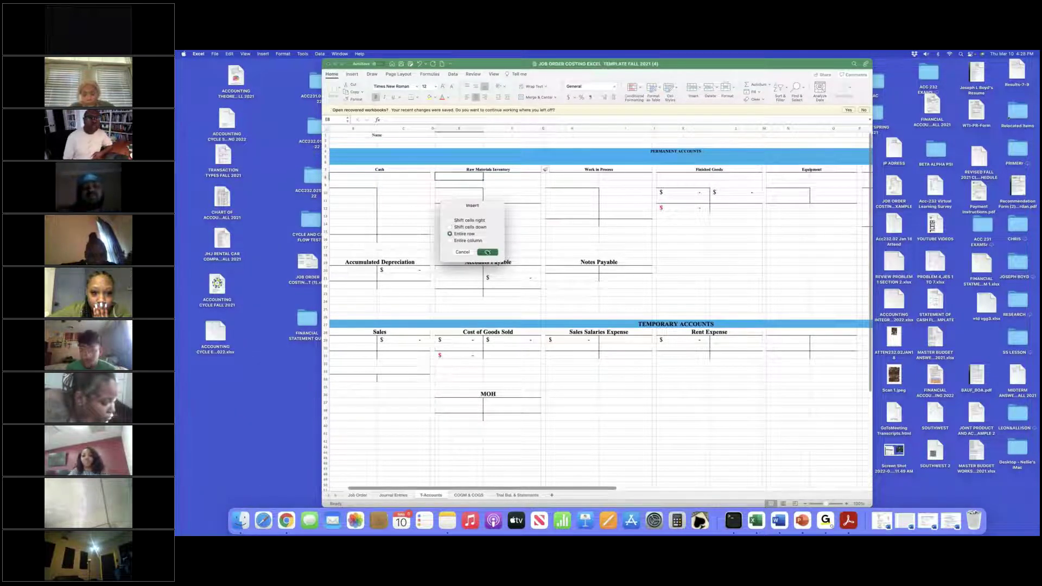
click(487, 252)
click(507, 223)
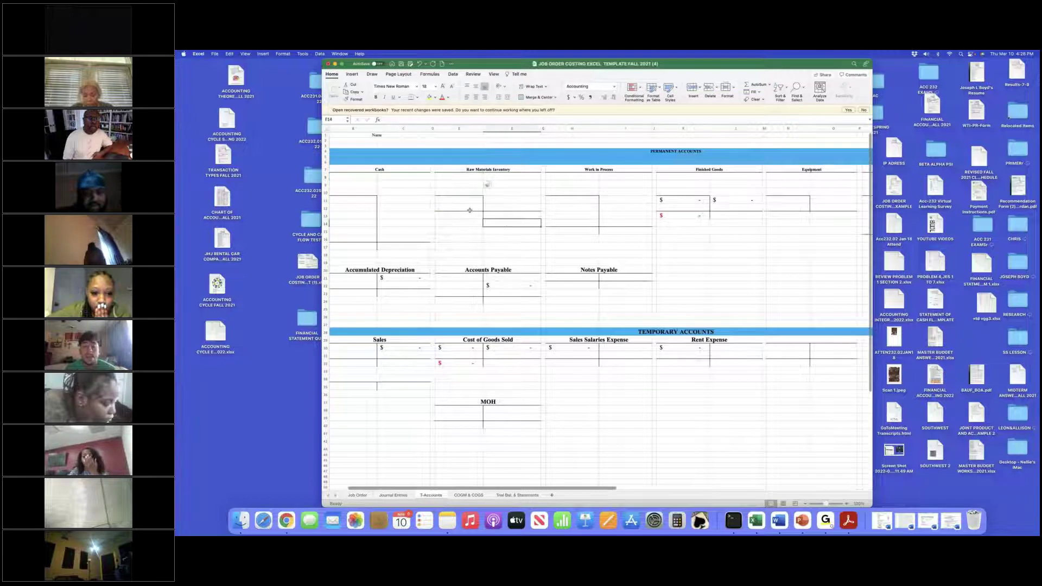
click(456, 178)
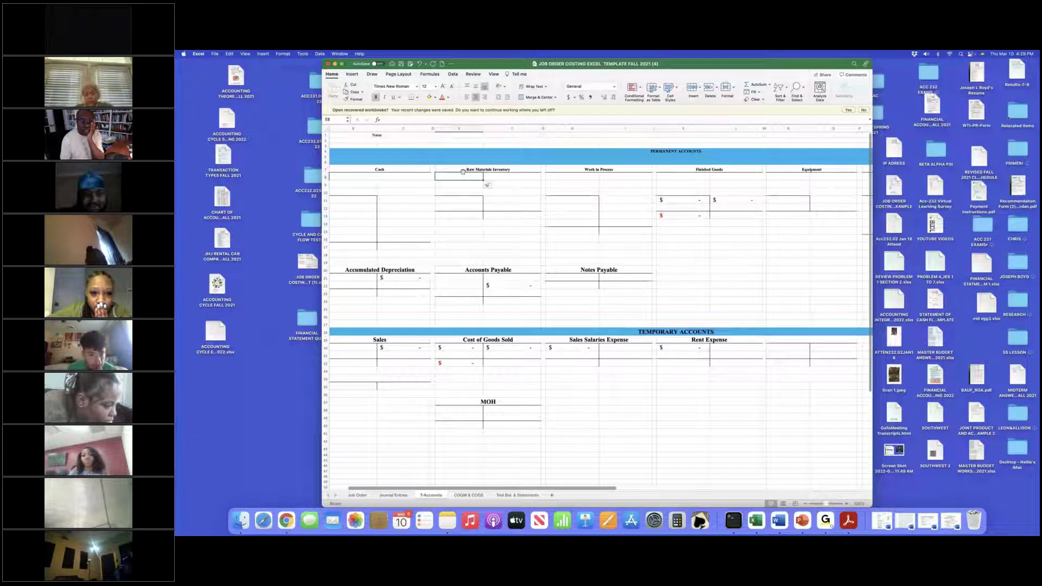
Post 1,100,000 in E8, 1,000,000 in F8 and 100,000 in E13, then type 1,000,000 in H8.
text(1,100,000)
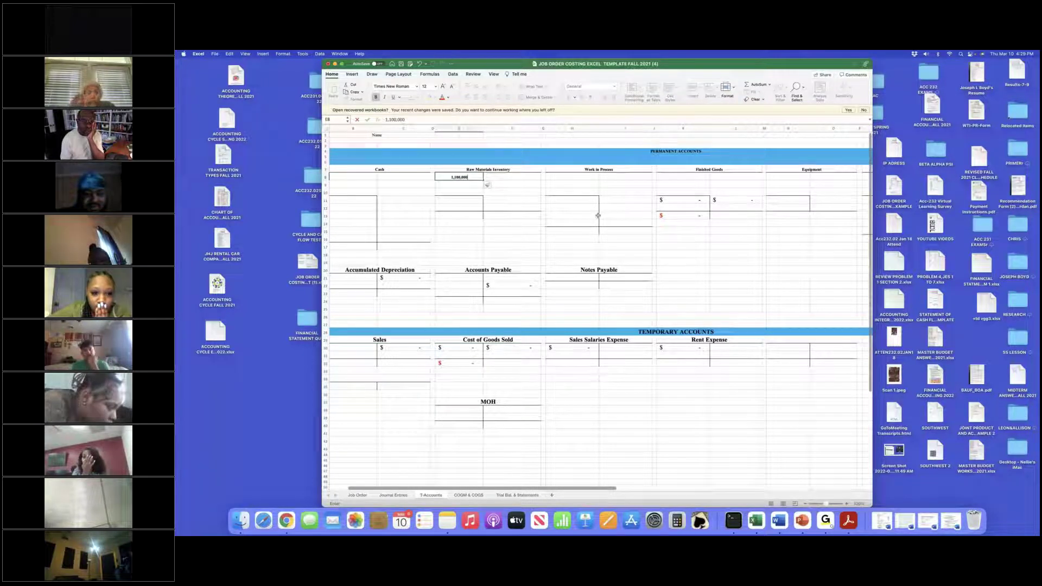
click(496, 178)
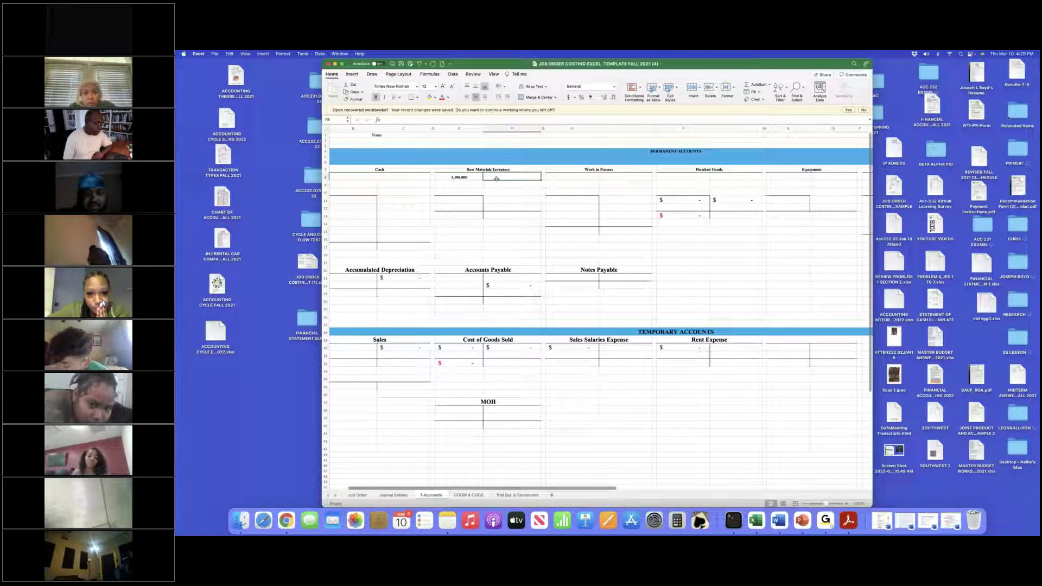
text(1,000,000)
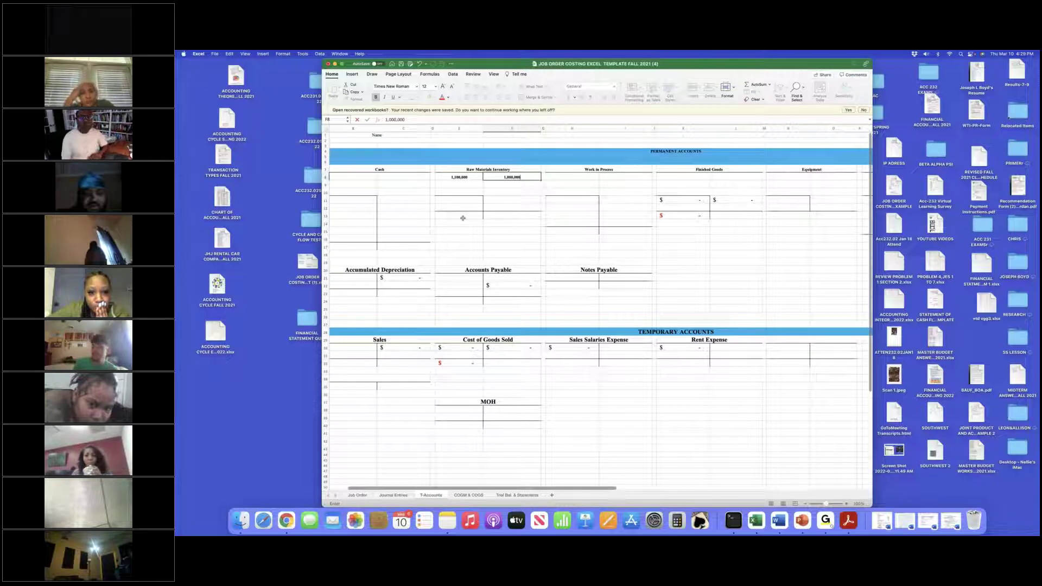
click(462, 218)
text(100,)
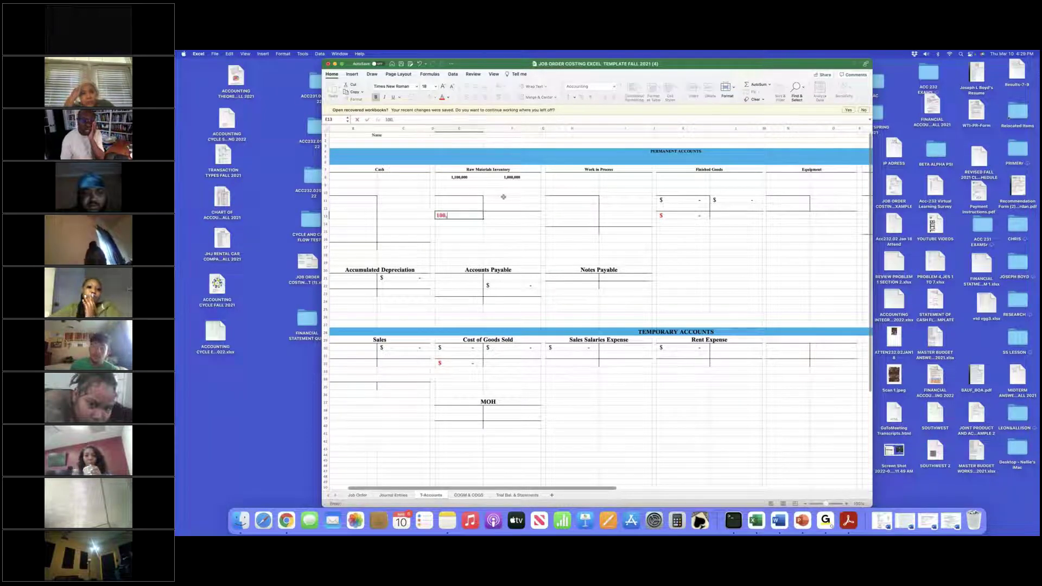
text(000)
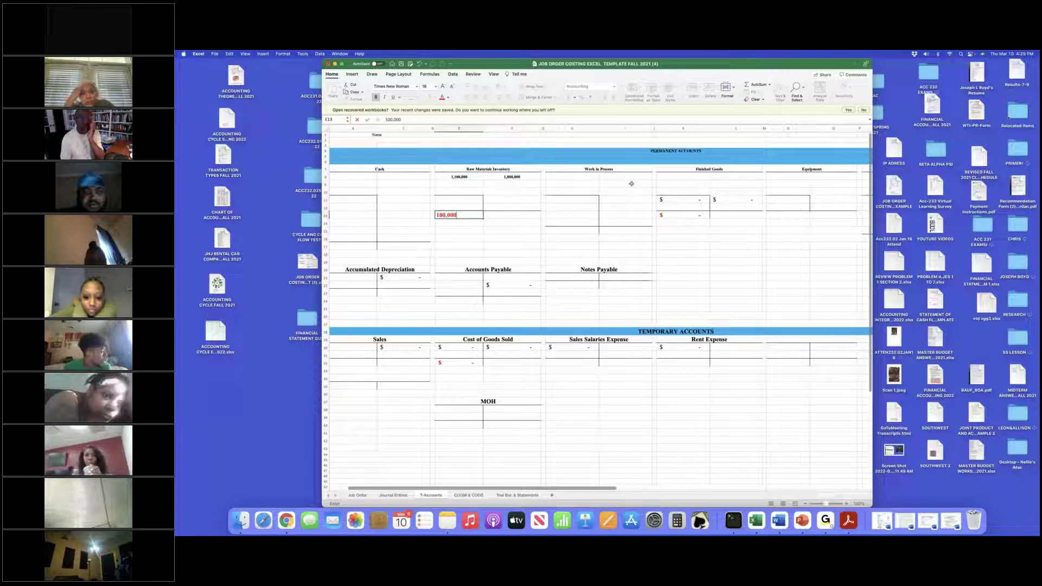
click(572, 178)
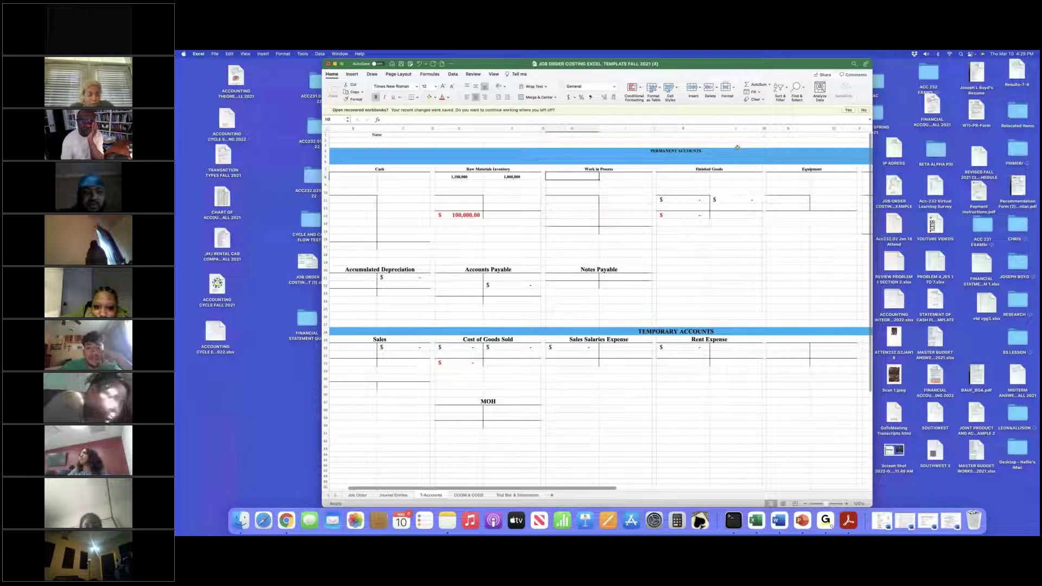
text(1,000,000)
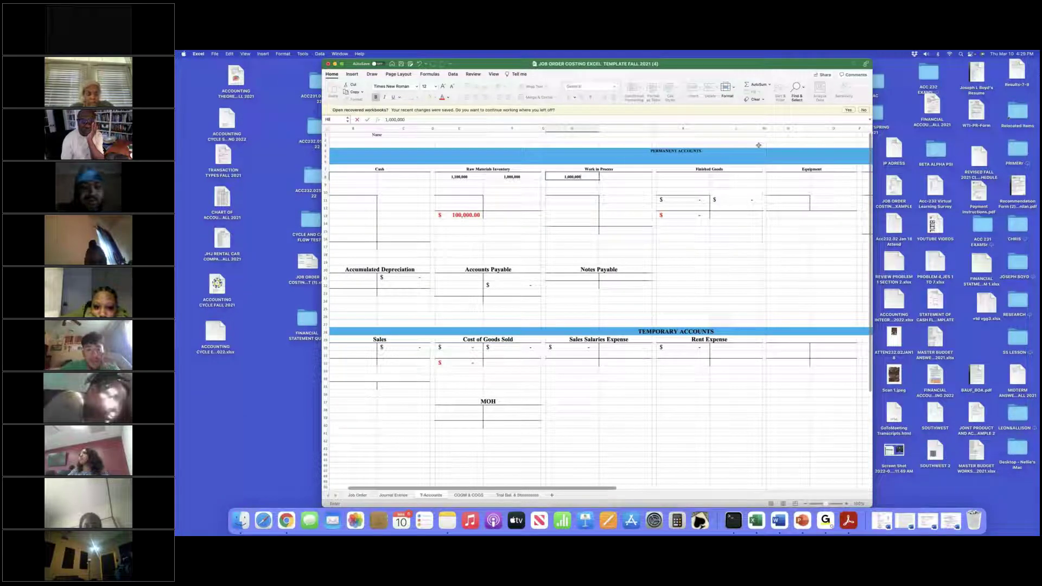
Commit the 1,000,000 Work in Process debit and insert an entire row there.
click(594, 199)
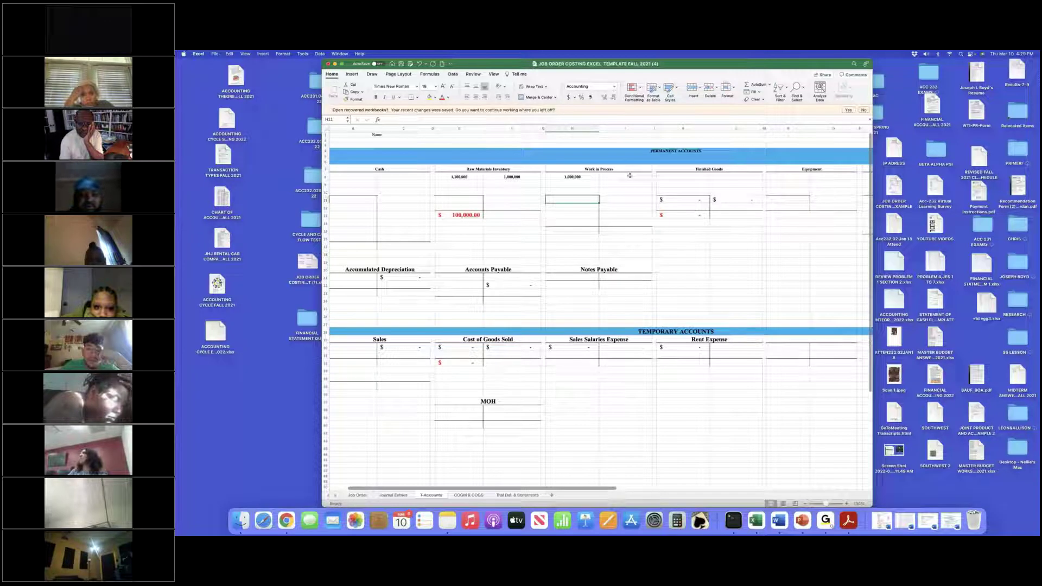
right_click(630, 176)
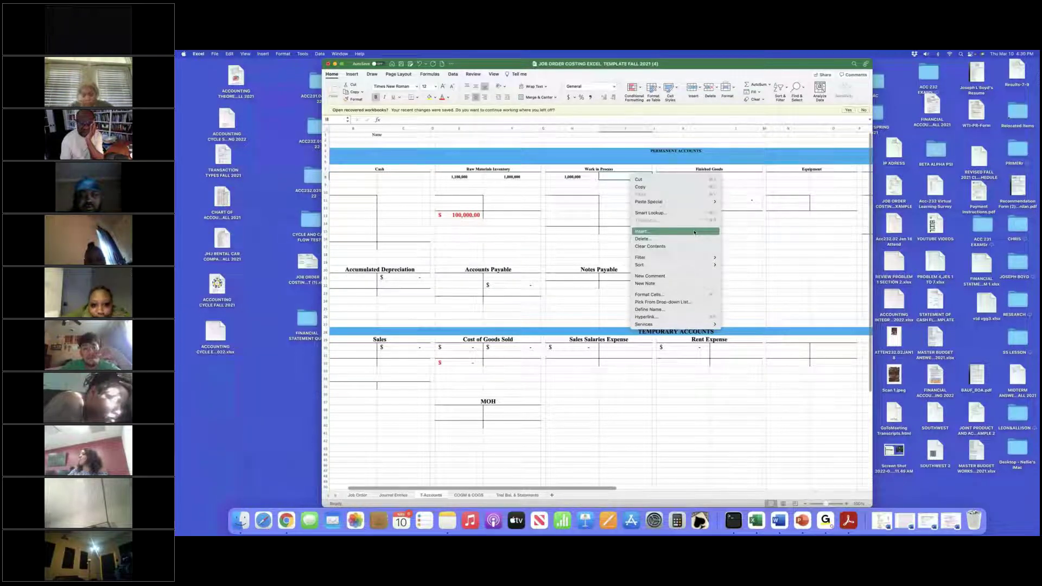
click(694, 232)
click(682, 233)
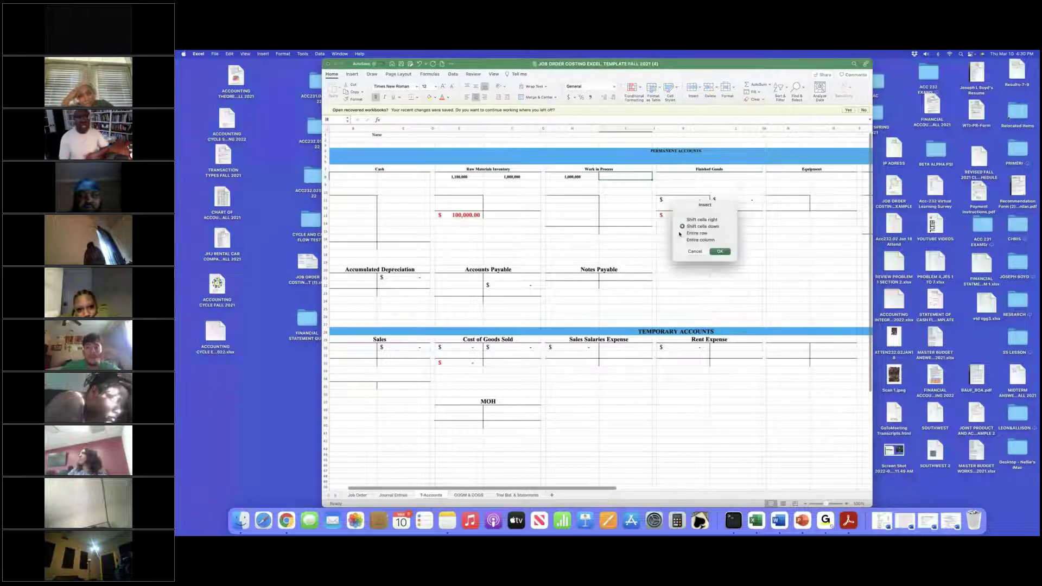
click(720, 252)
Insert another entire row at cell I8 using Ctrl+Shift+=.
click(597, 214)
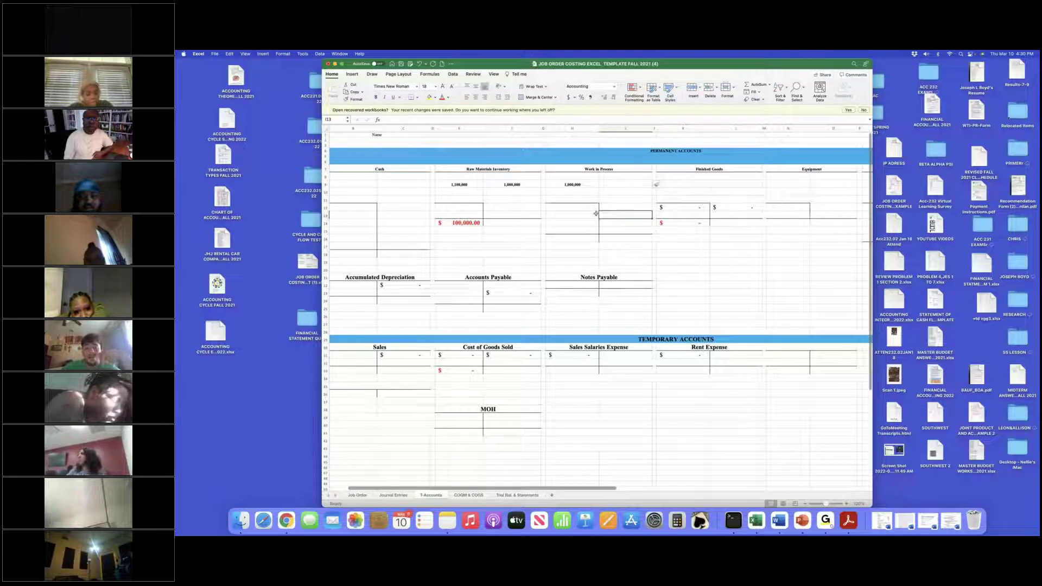
click(613, 177)
key(ctrl+shift+equal)
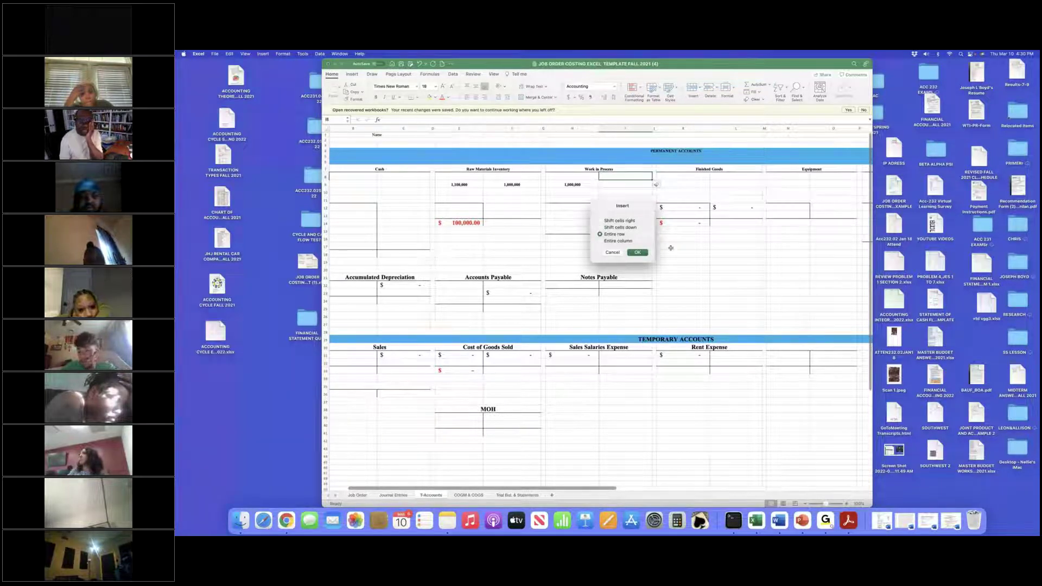
key(Return)
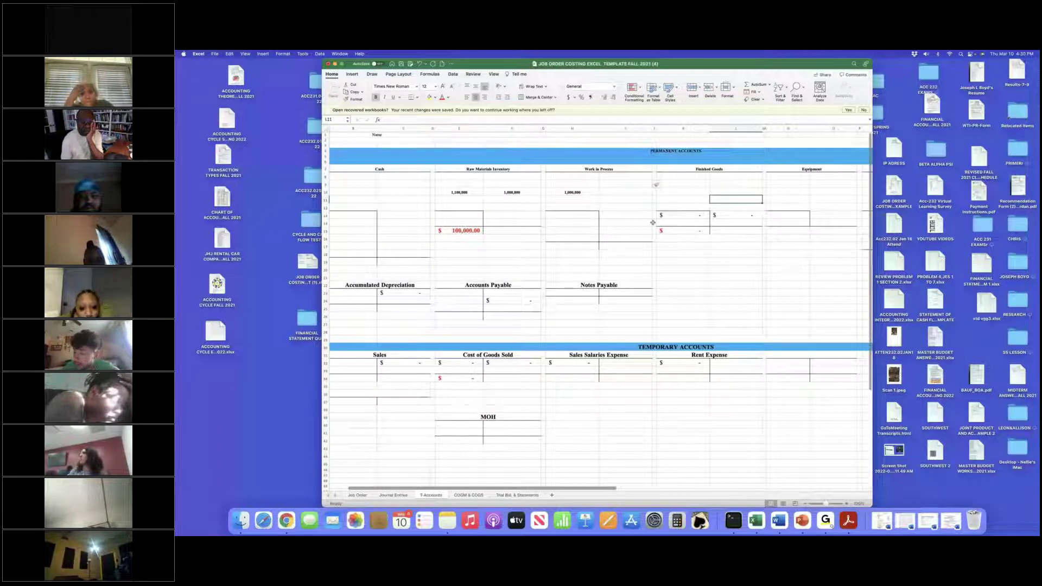
click(572, 201)
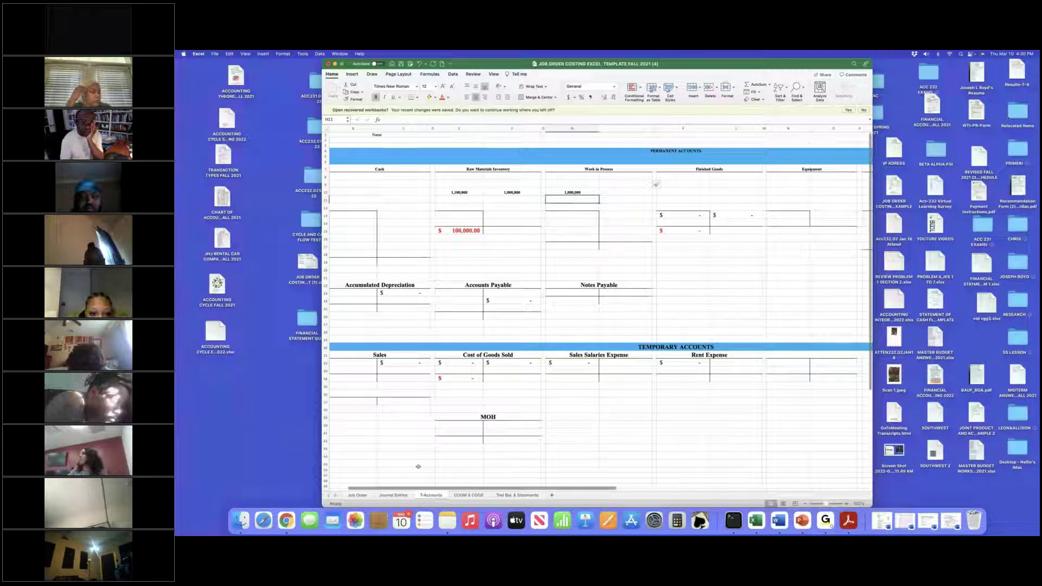
Cut and clear the 152,000.00 debit from cell C19 on the Journal Entries sheet.
click(386, 495)
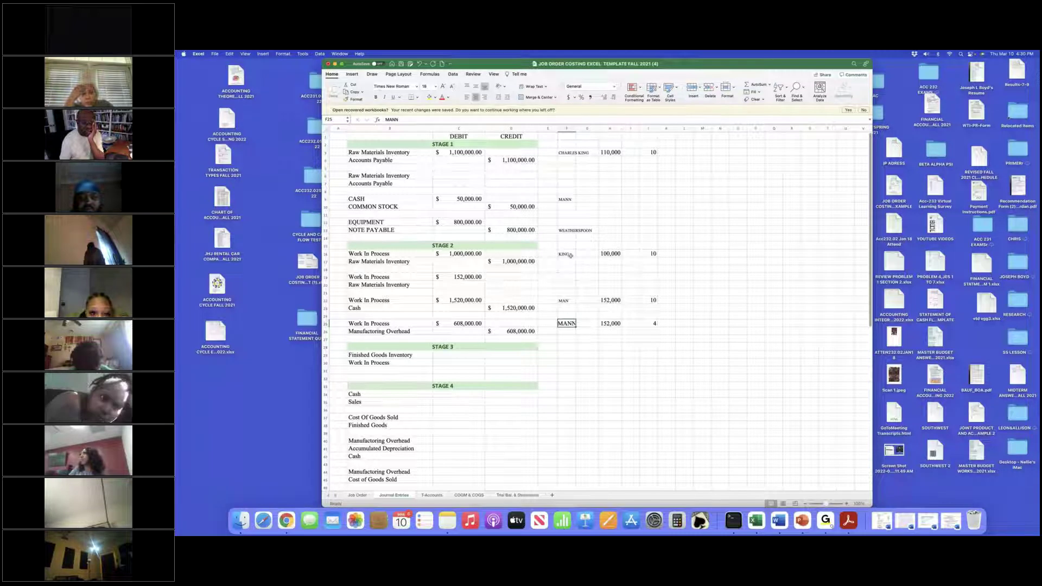
click(468, 276)
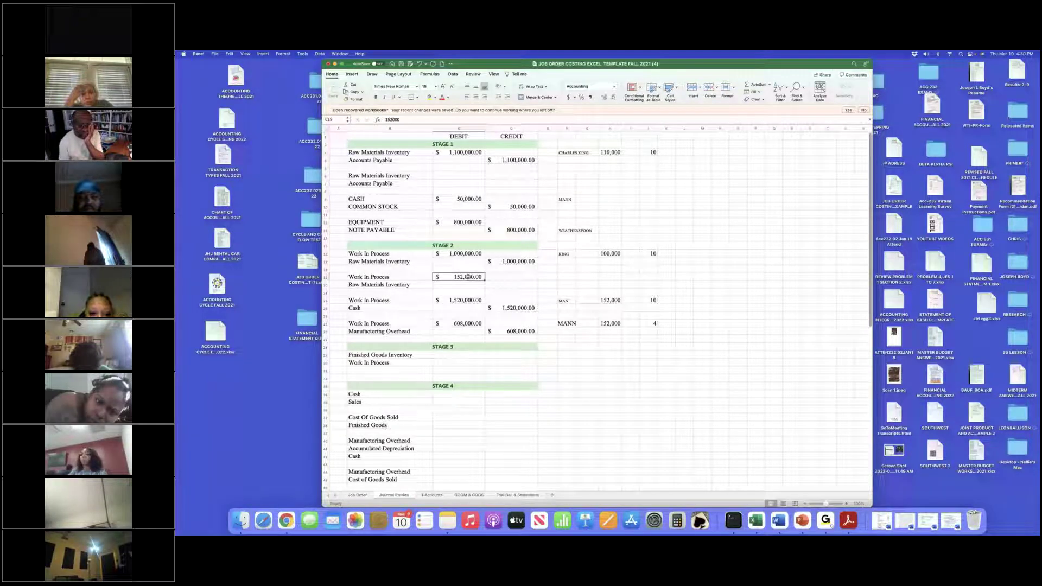
right_click(467, 277)
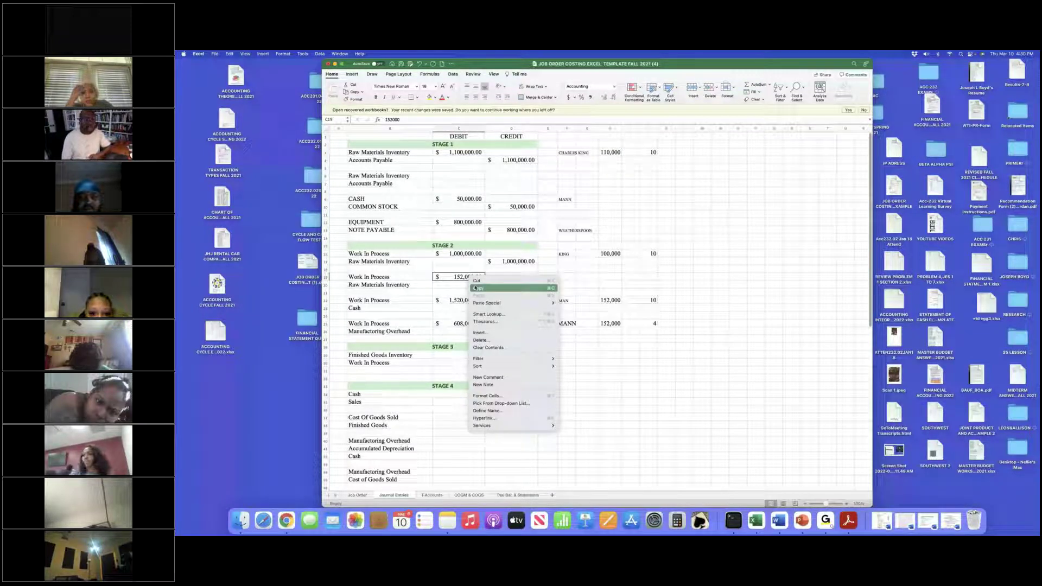
click(477, 281)
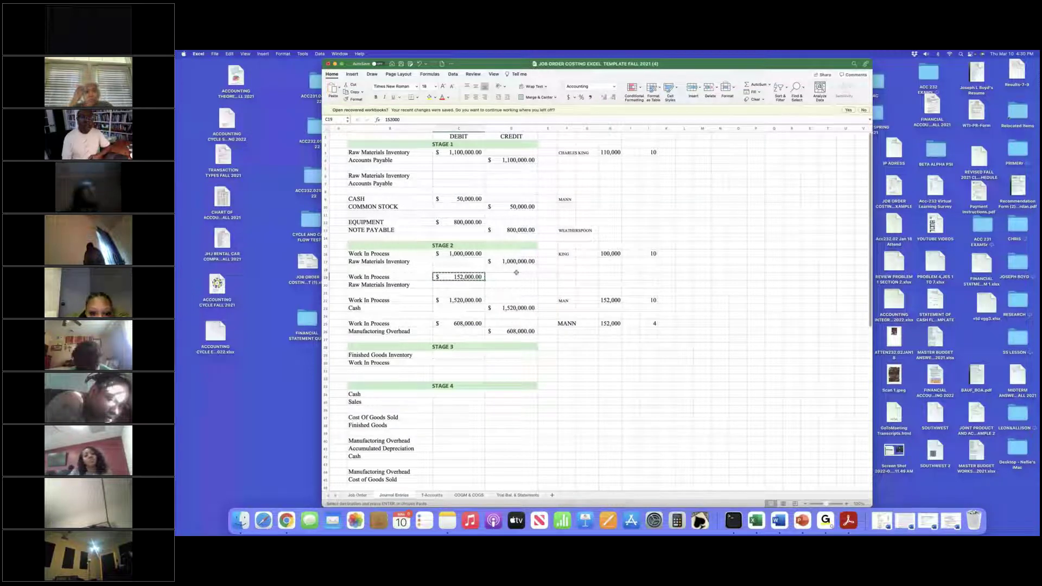
right_click(468, 276)
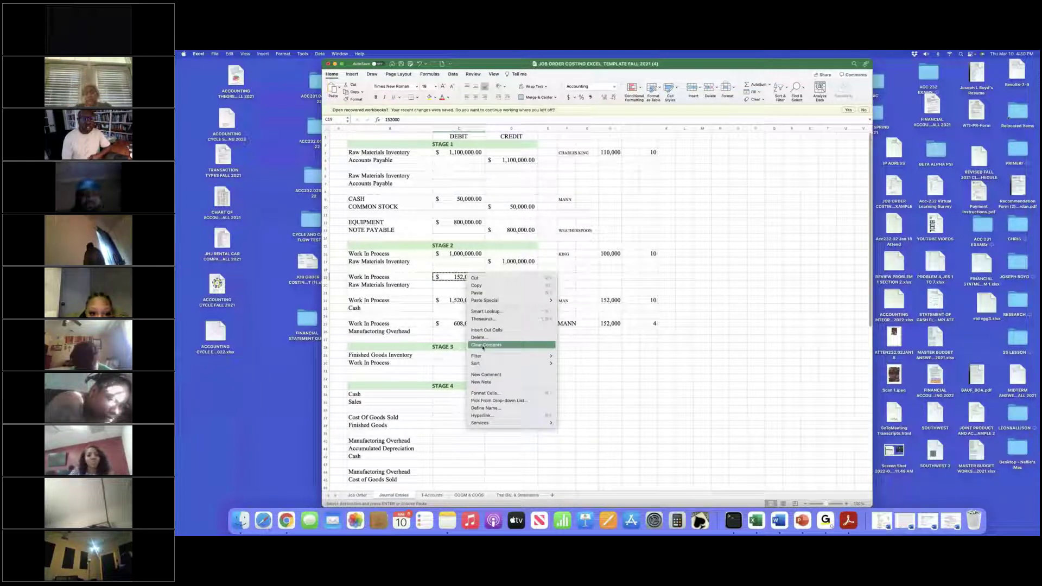
click(483, 346)
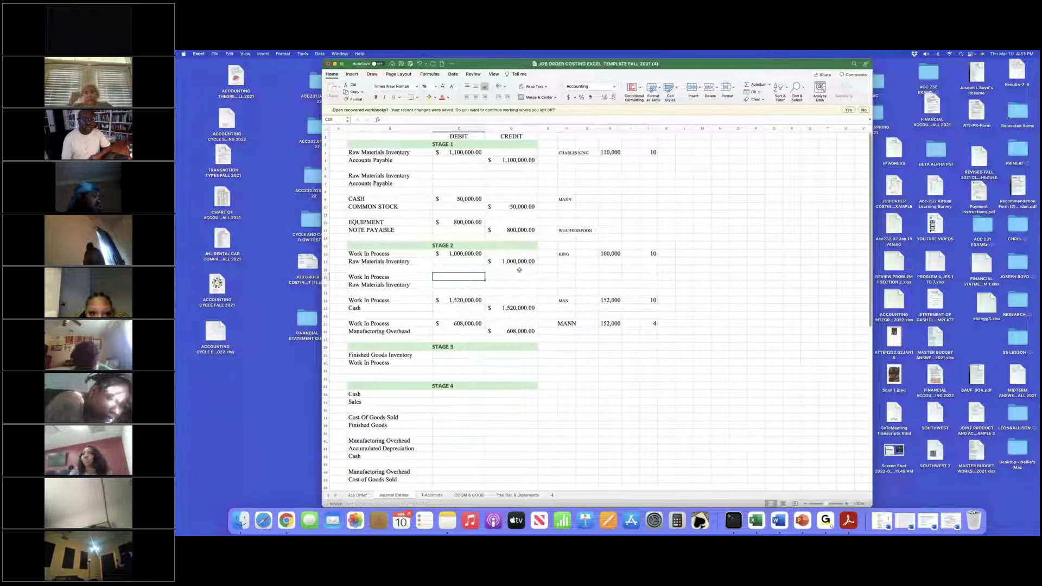
drag(512, 62, 552, 62)
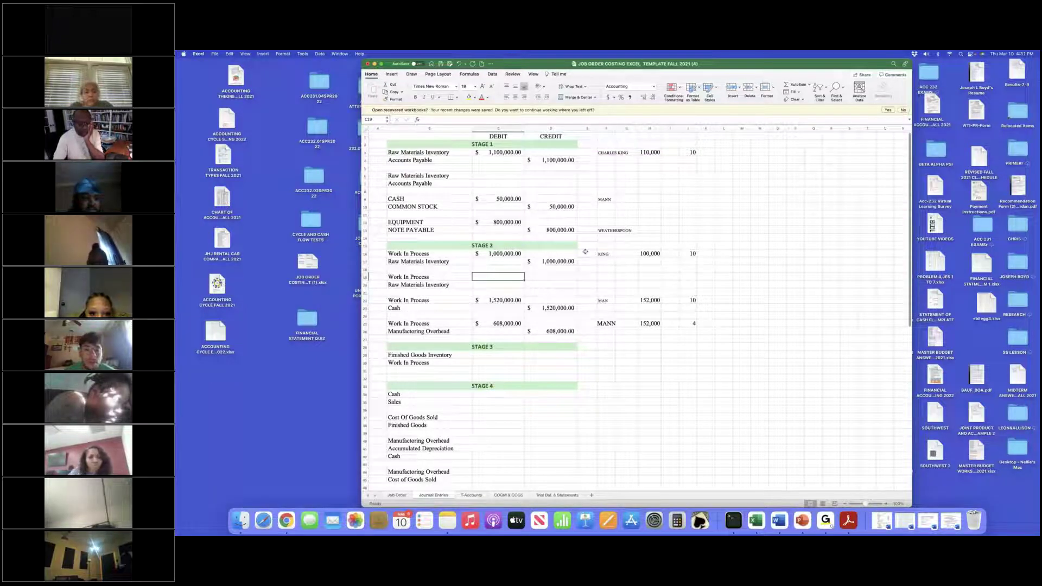
drag(754, 64, 765, 165)
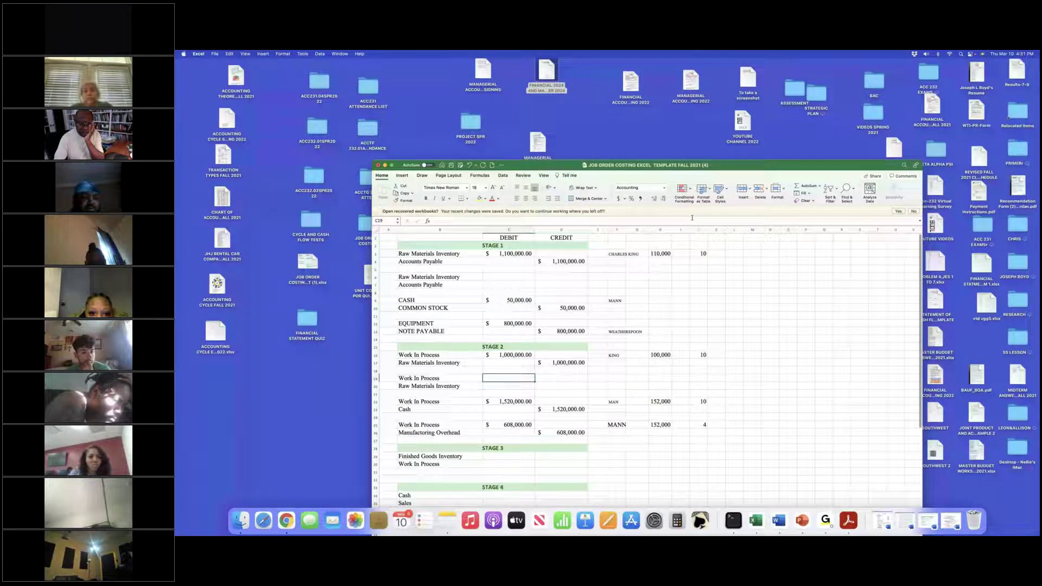
drag(755, 169, 759, 135)
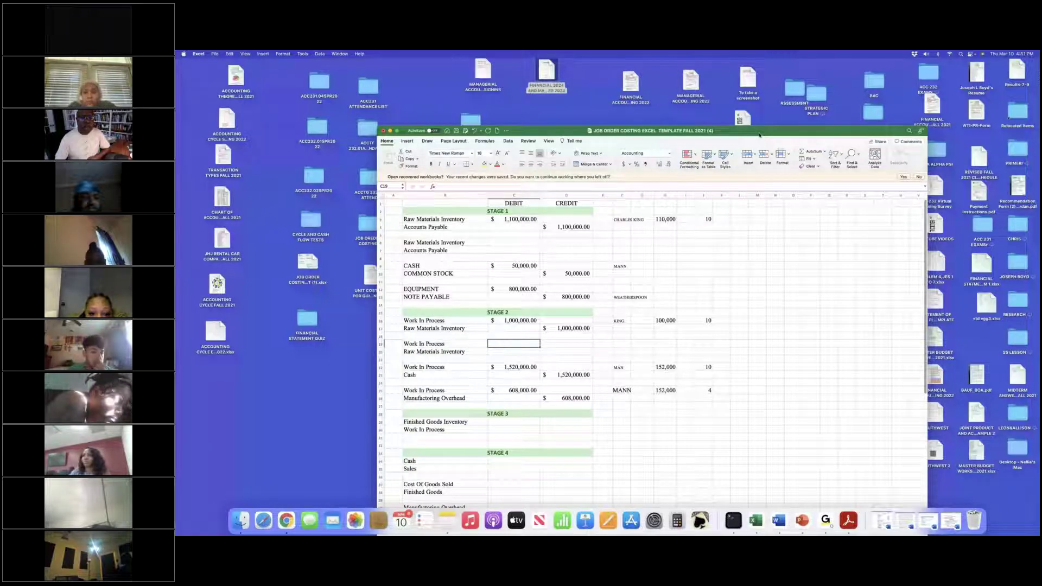
drag(759, 134, 762, 118)
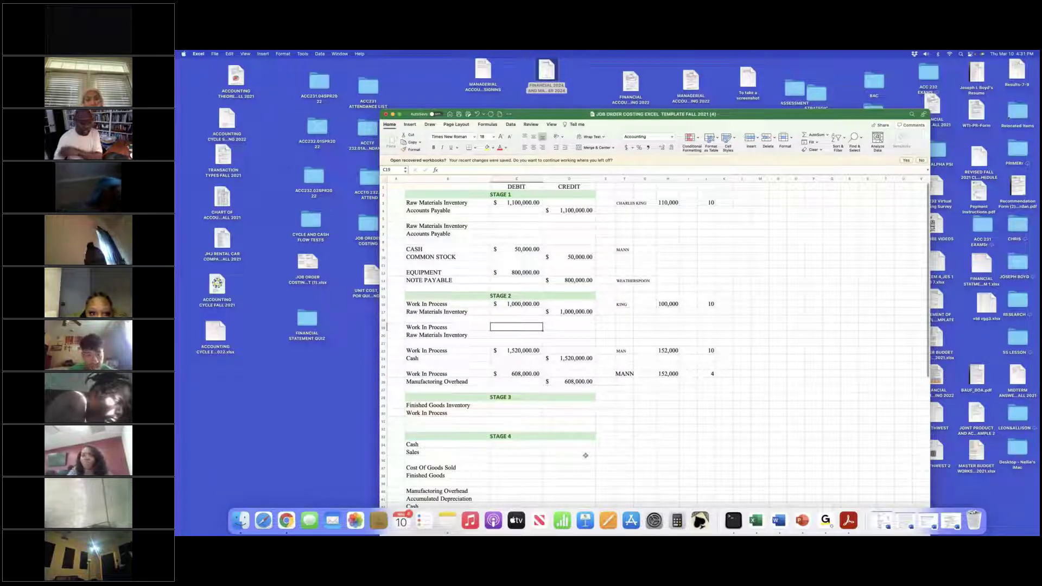
drag(758, 117, 741, 78)
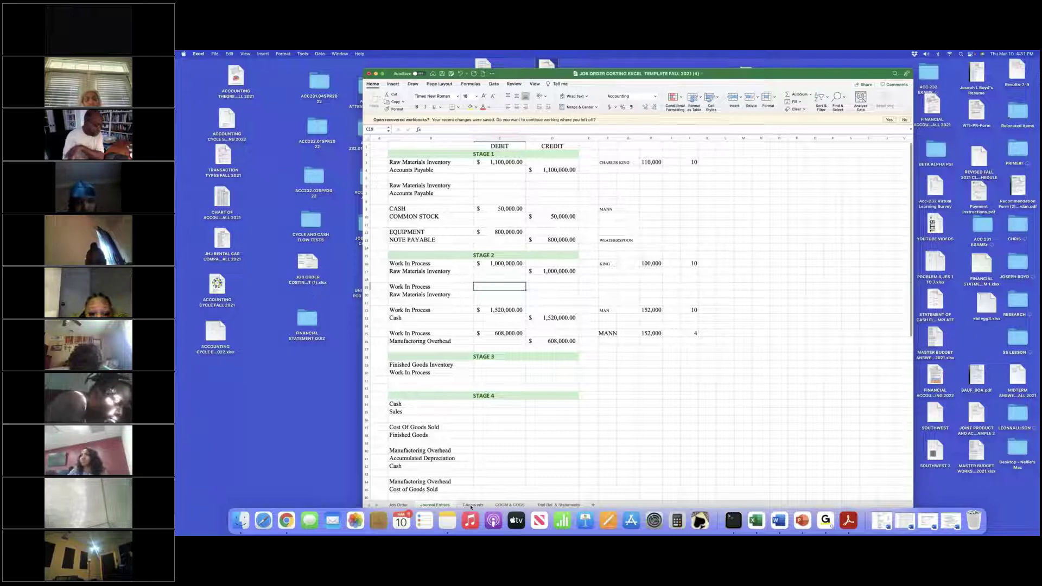
Enter 50,000 as the Cash debit in B8 and the Common Stock credit in R8.
click(472, 506)
click(397, 187)
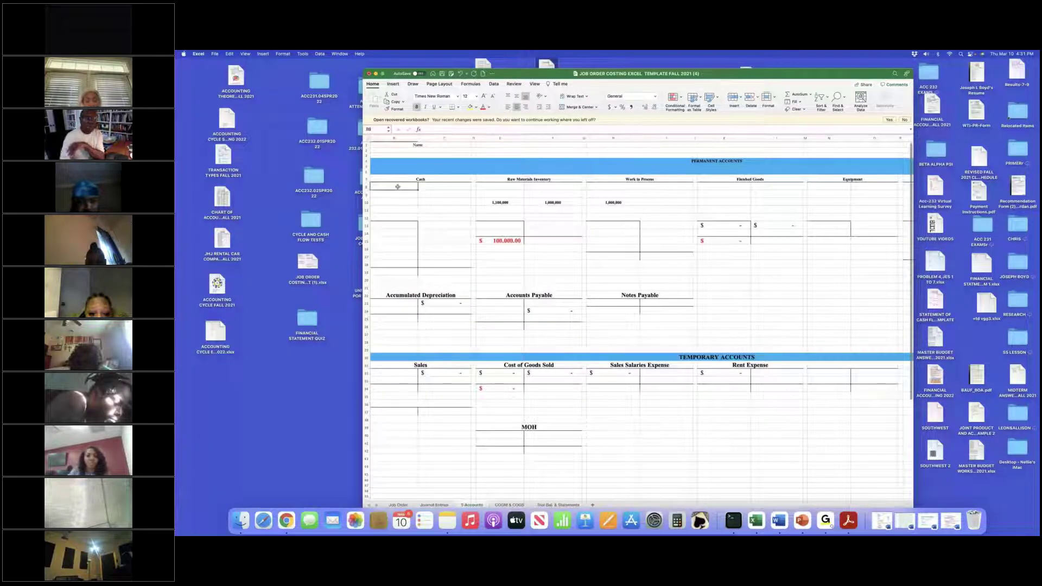
text(50,000)
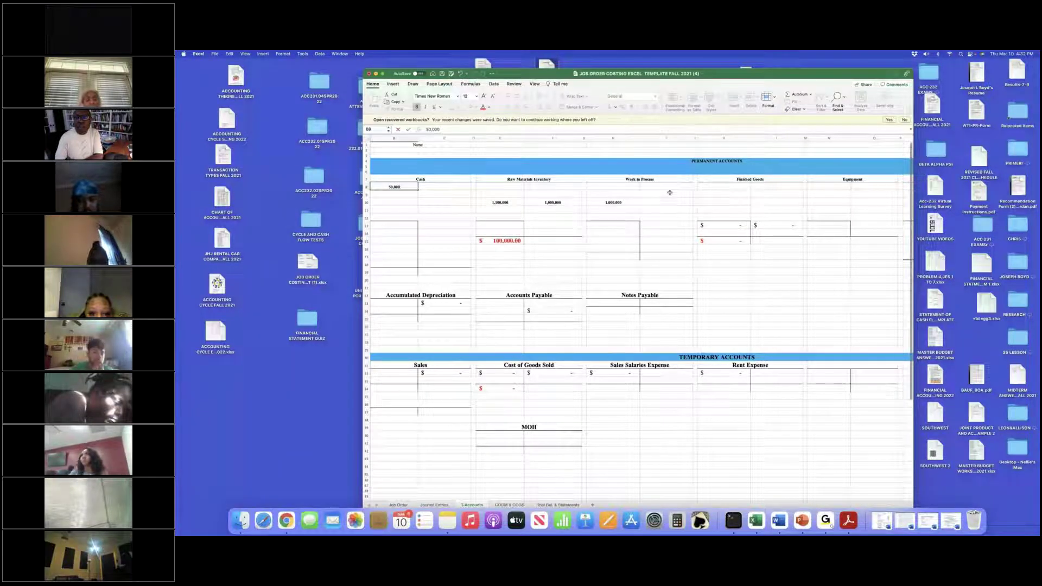
drag(803, 74, 672, 77)
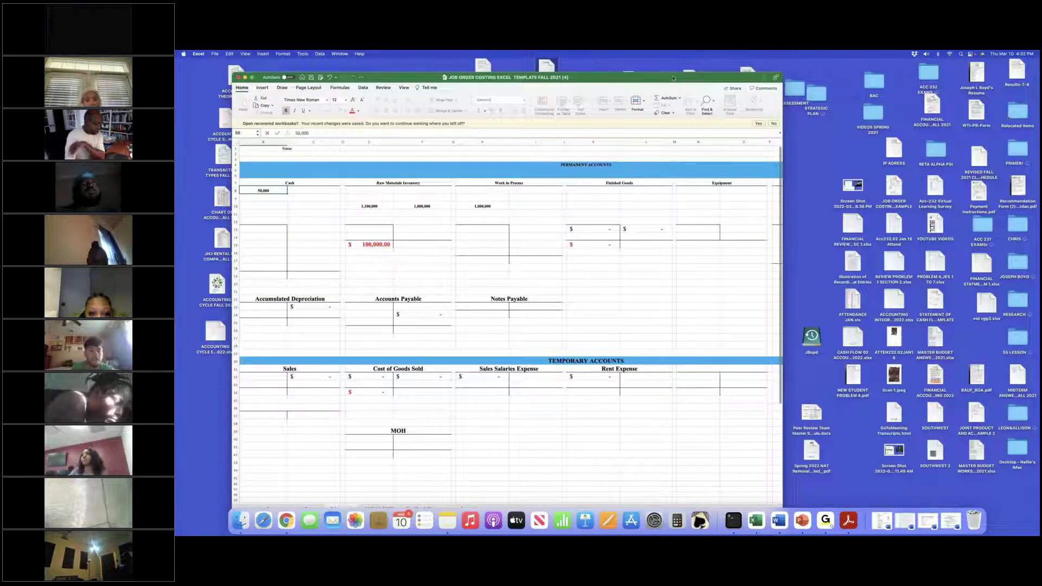
double_click(673, 78)
click(835, 188)
text(50)
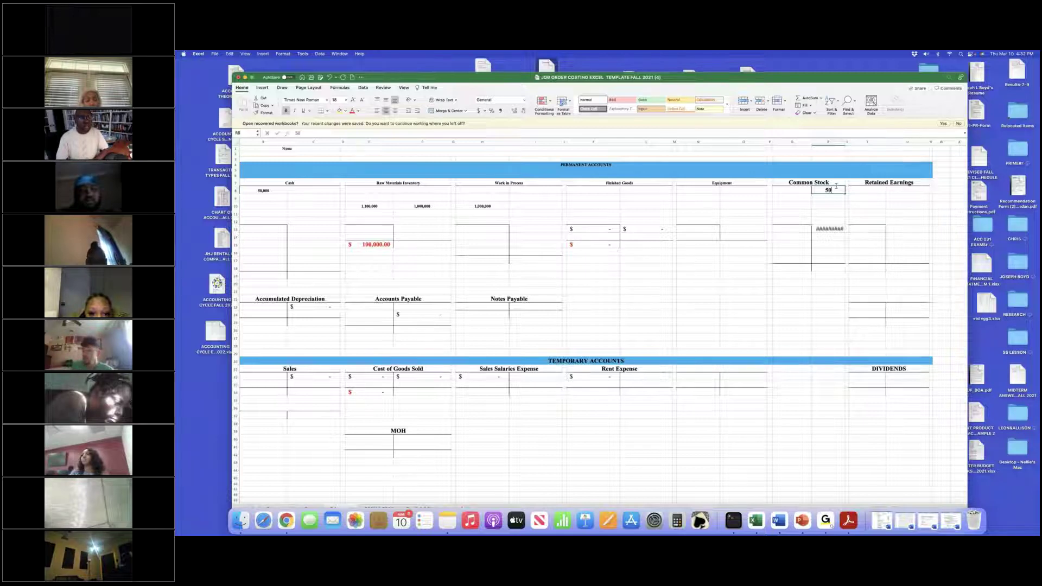
text(,000)
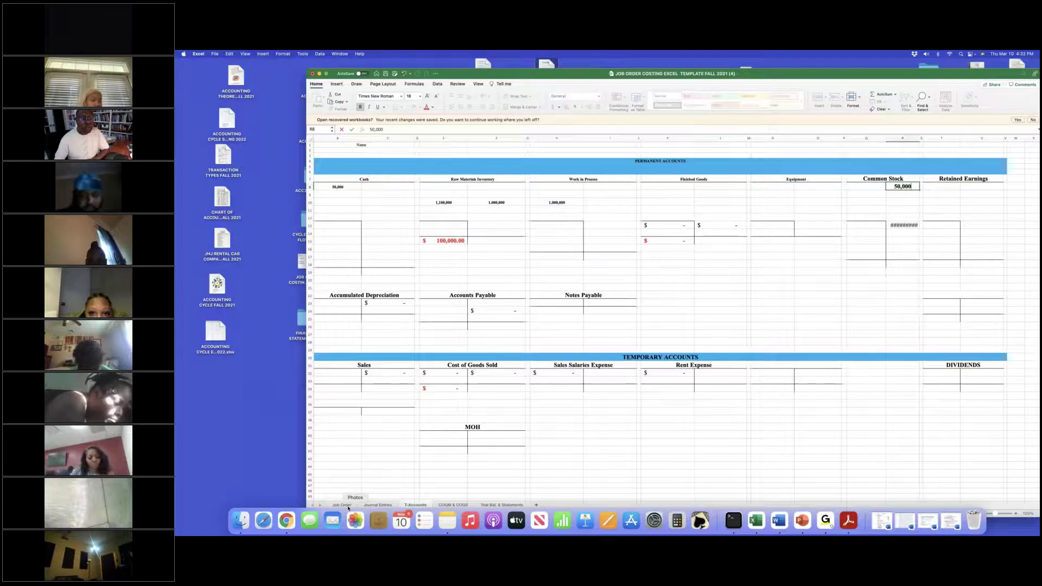
Enter 800,000 as the Equipment debit in N8 and the Notes Payable credit in I23.
click(378, 506)
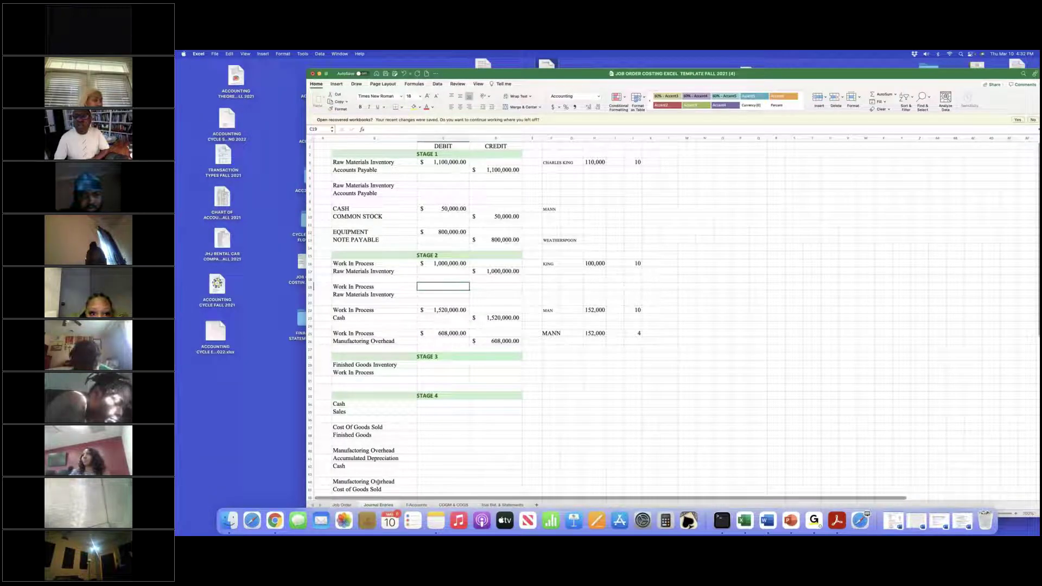
click(416, 505)
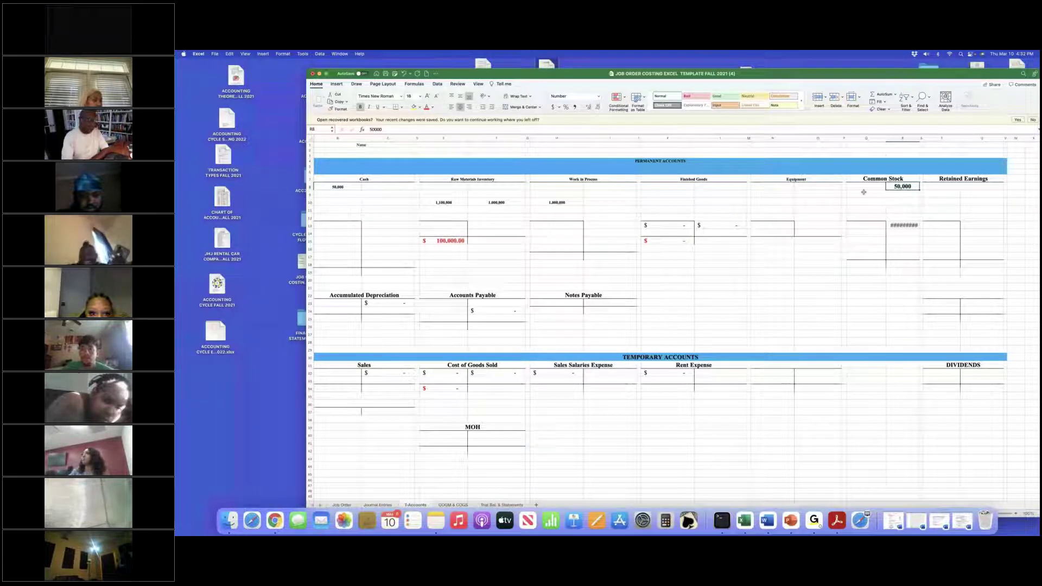
click(770, 188)
text(800)
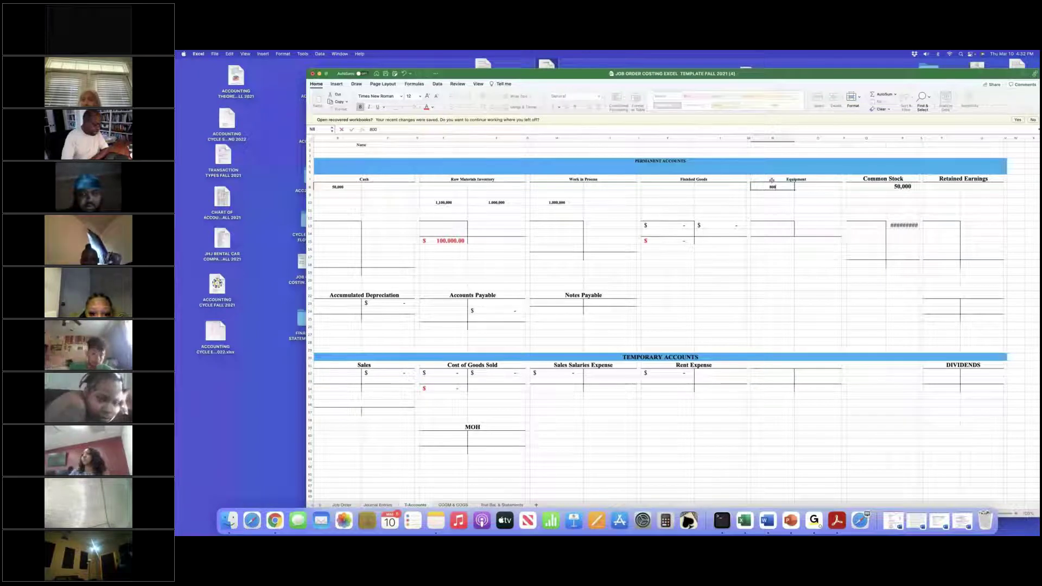
click(597, 301)
text(800,000)
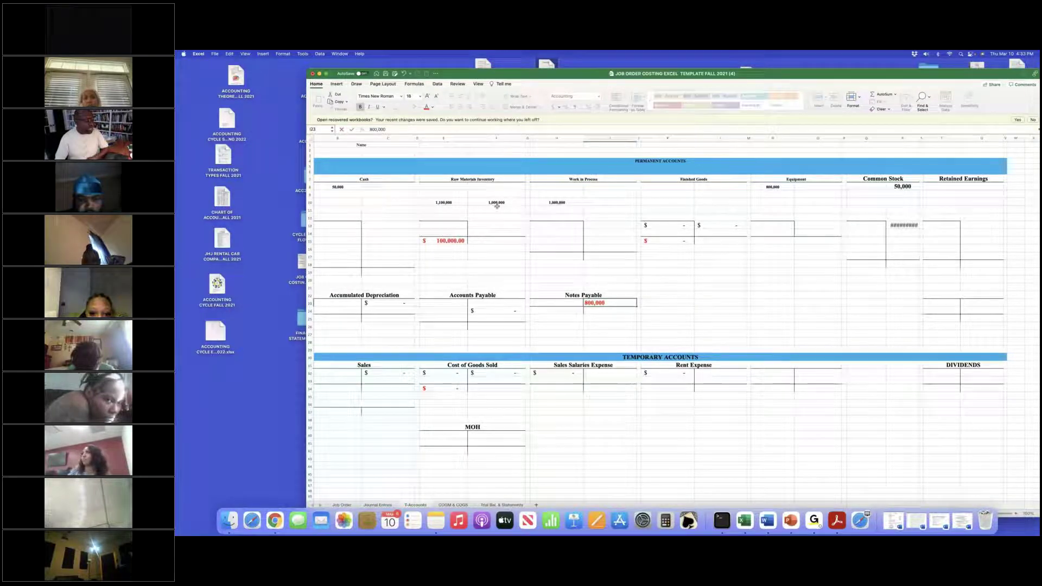
click(556, 209)
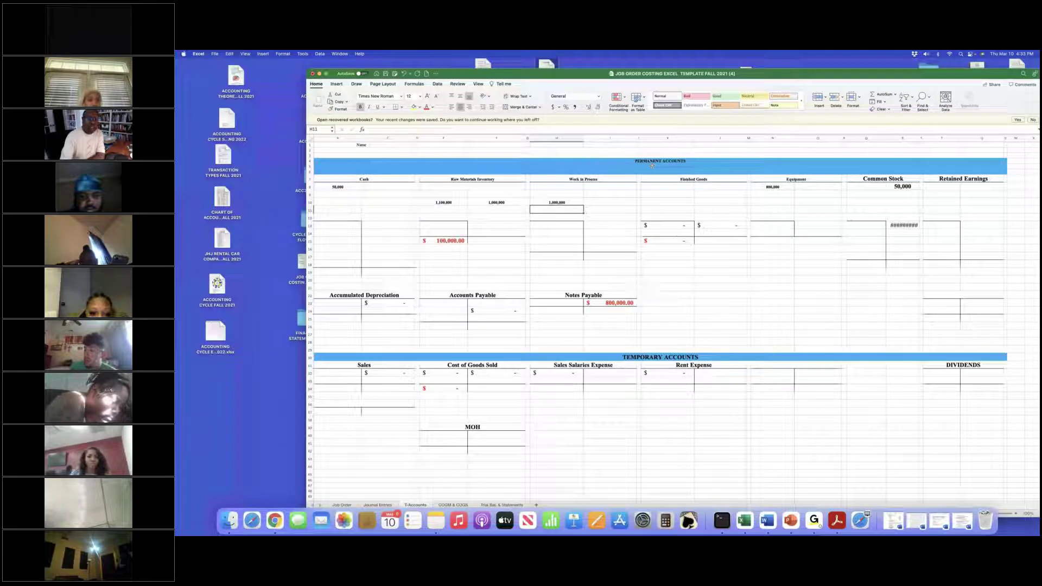
Enter 1,520,000 in H11, 1,520,000 in Cash credit C8, and 608,000 in H12.
text(1,520)
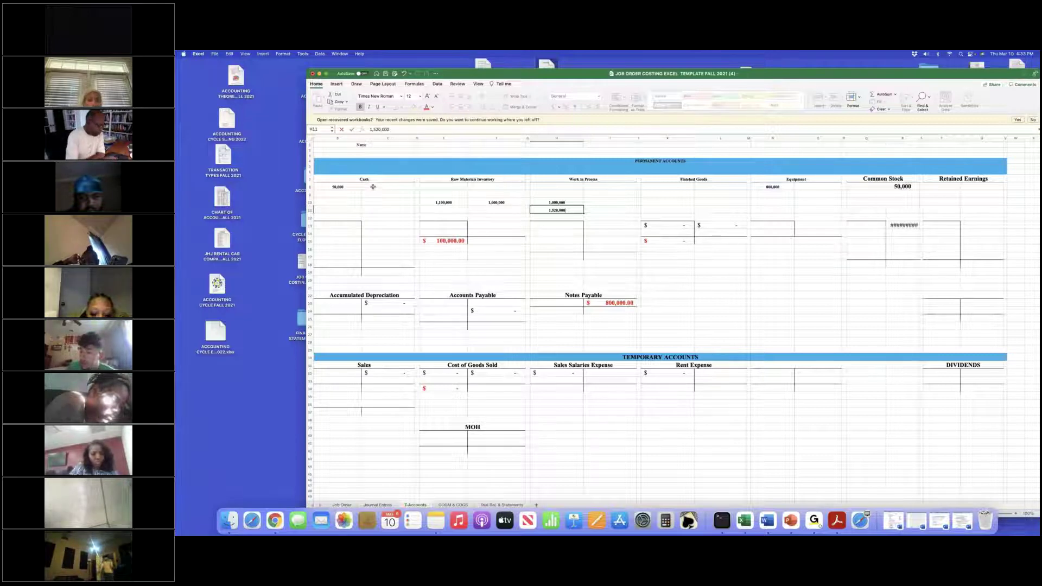
click(373, 186)
text(1,52)
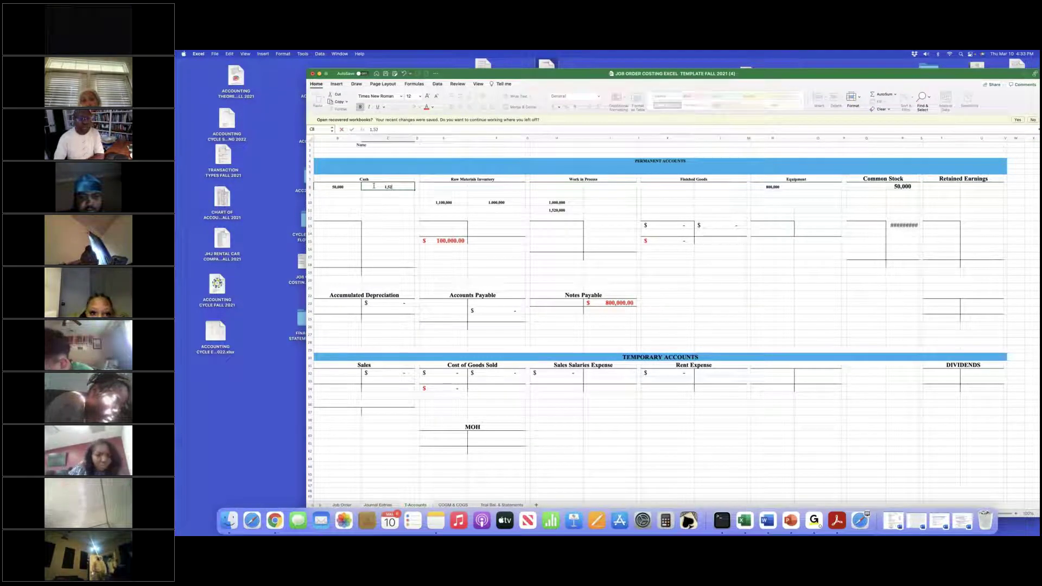
text(0,000)
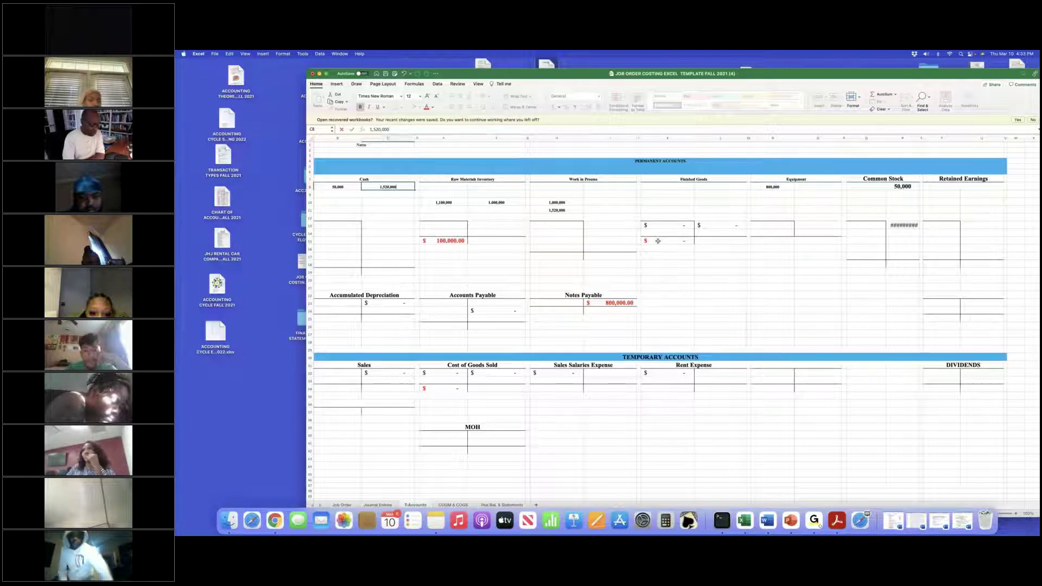
click(564, 217)
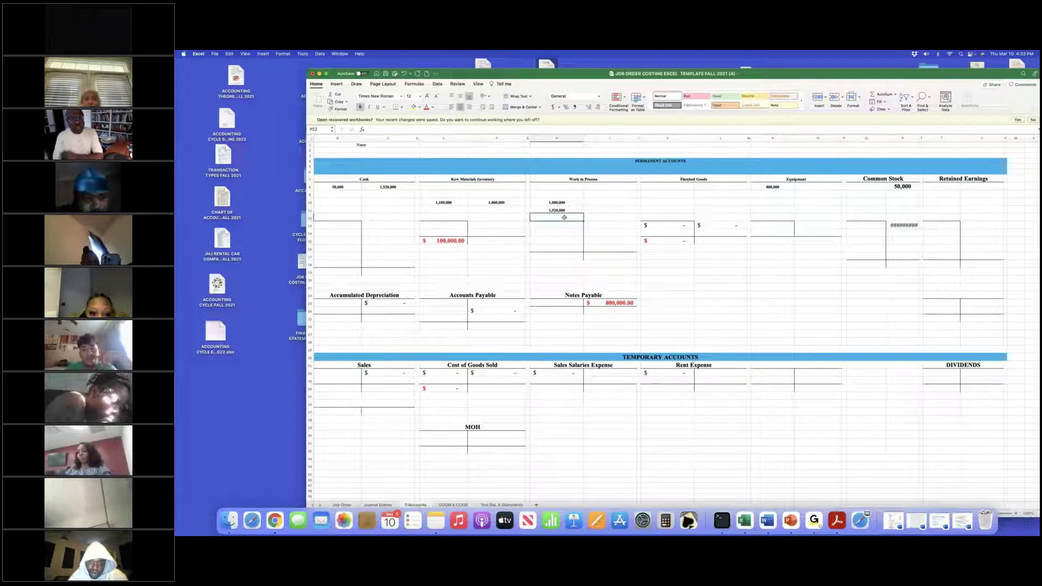
text(608,0)
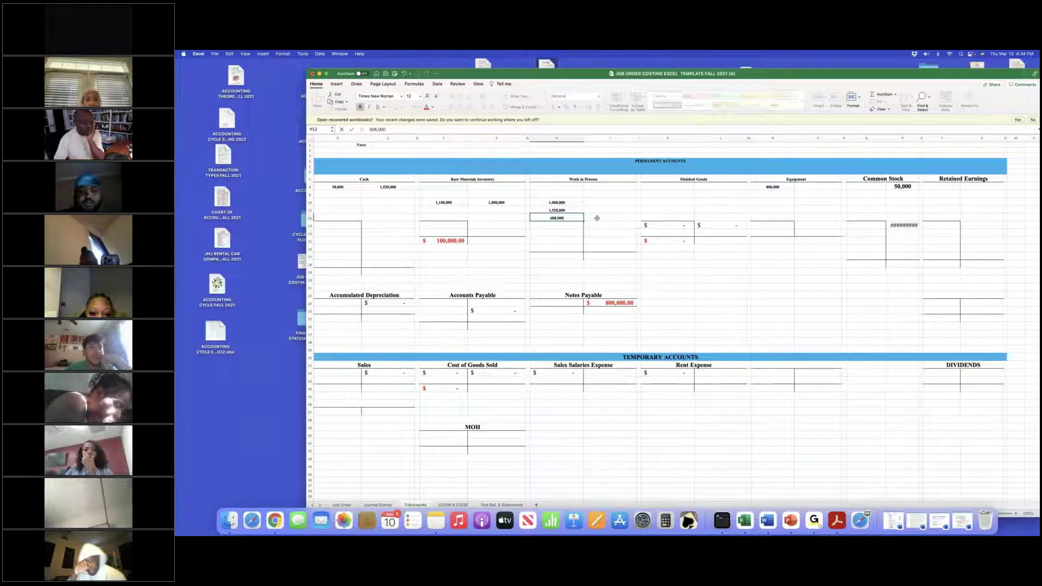
drag(826, 78, 788, 76)
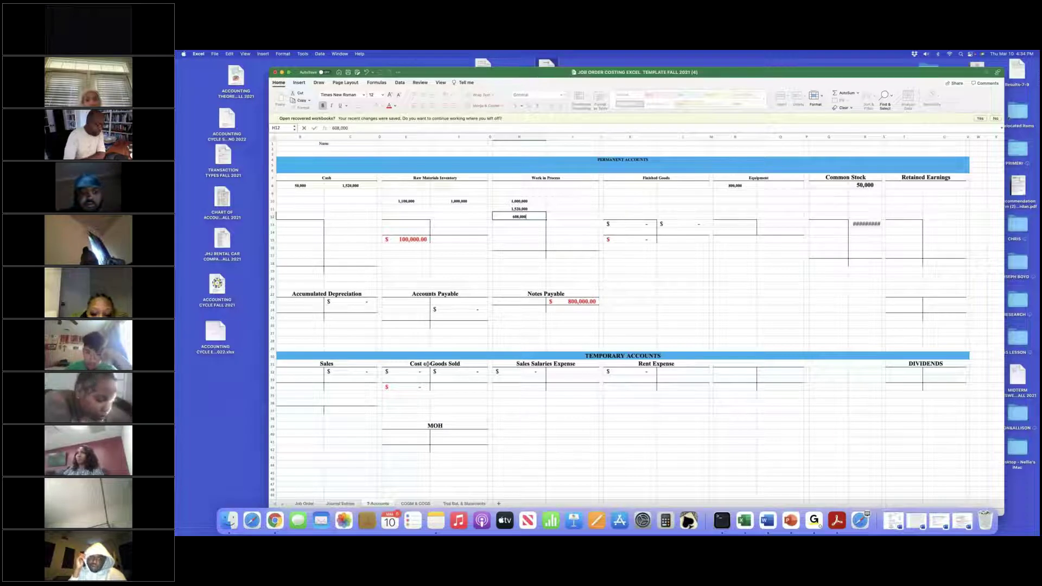
Enter 608,000 as the applied-overhead credit in cell F40 of the MOH T-account.
click(443, 437)
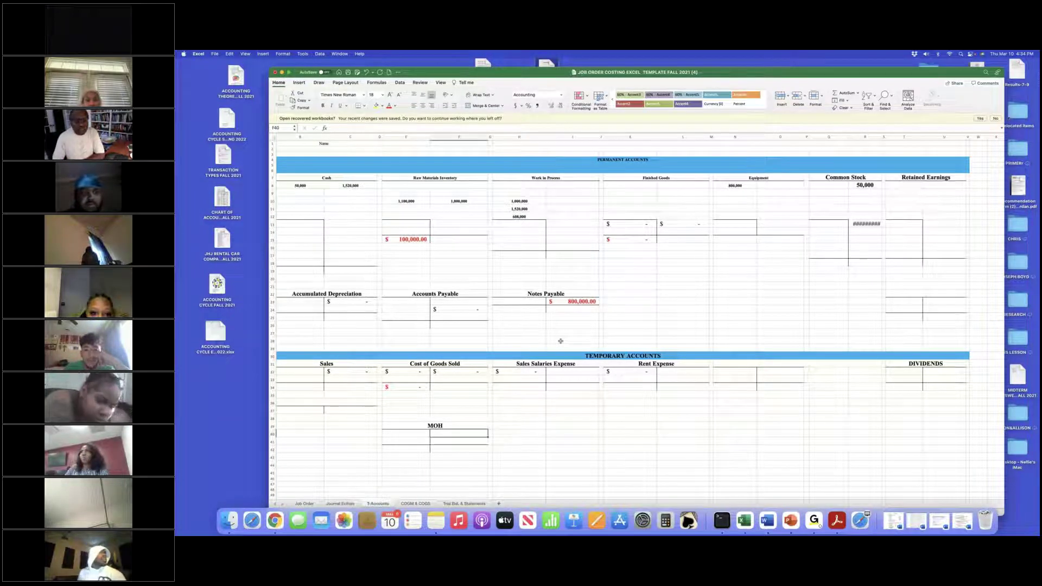
text(608,000)
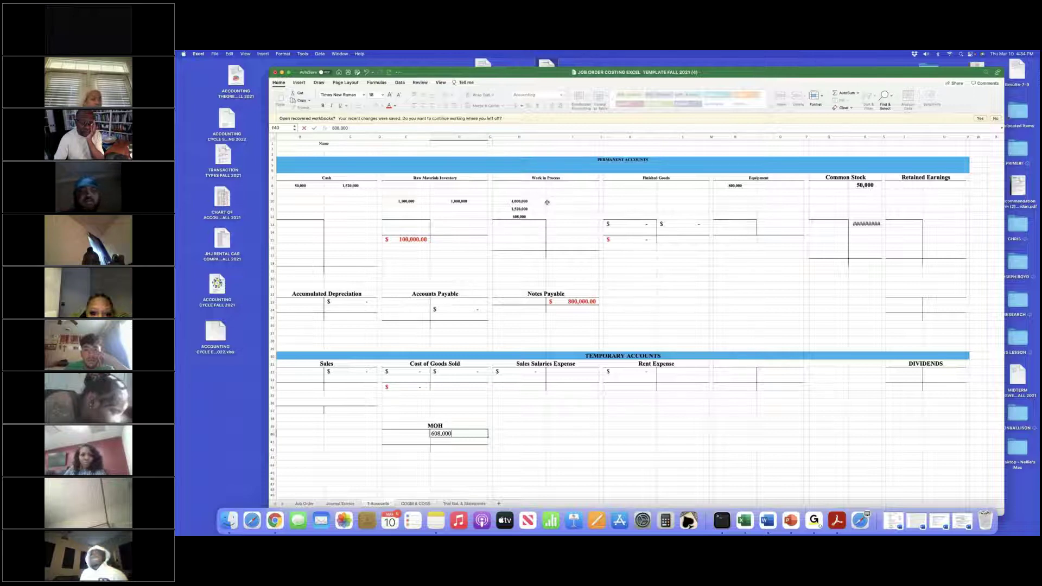
click(512, 184)
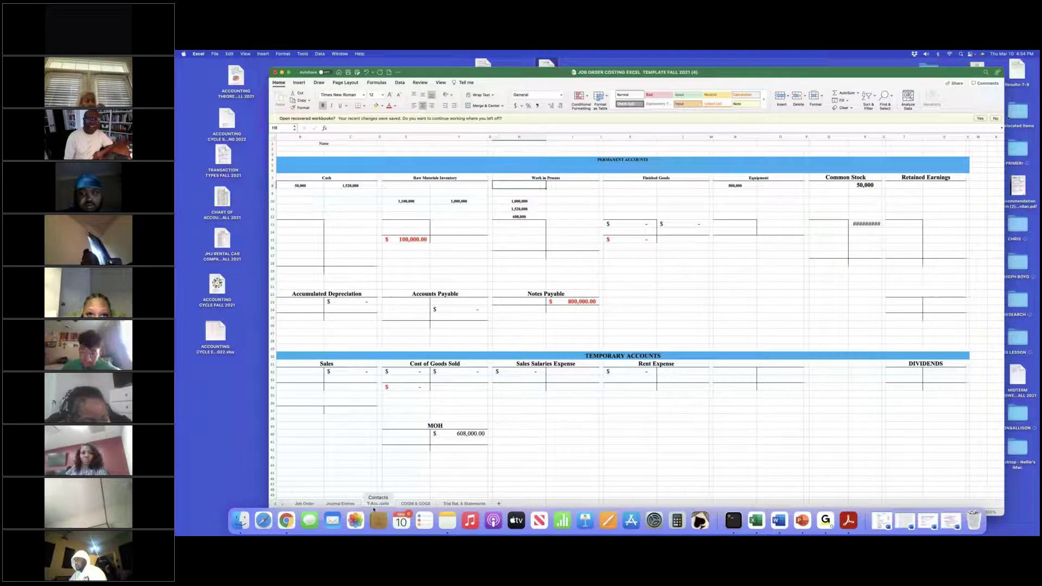
click(779, 520)
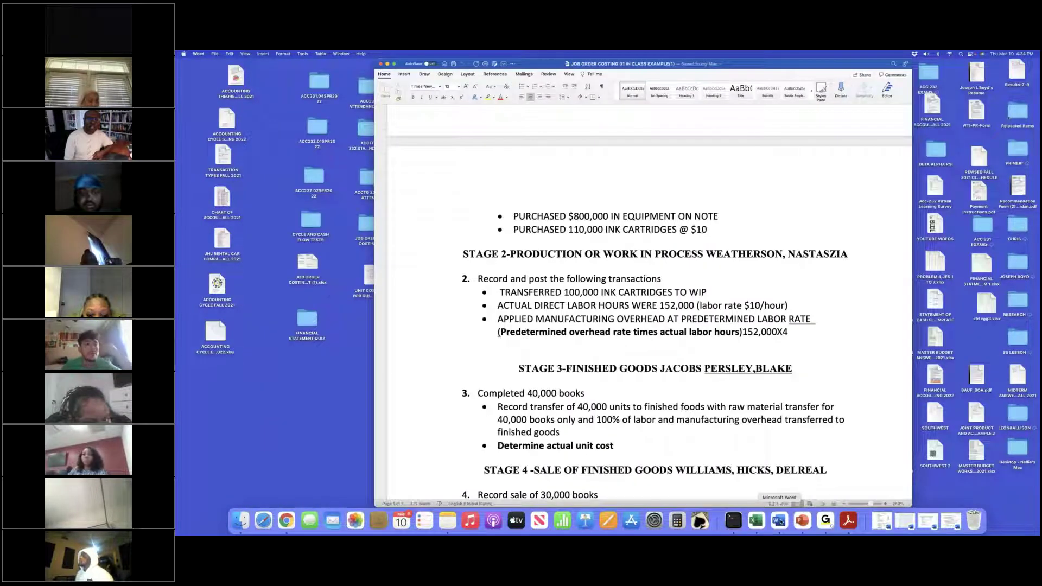
scroll(524, 318, up, 10)
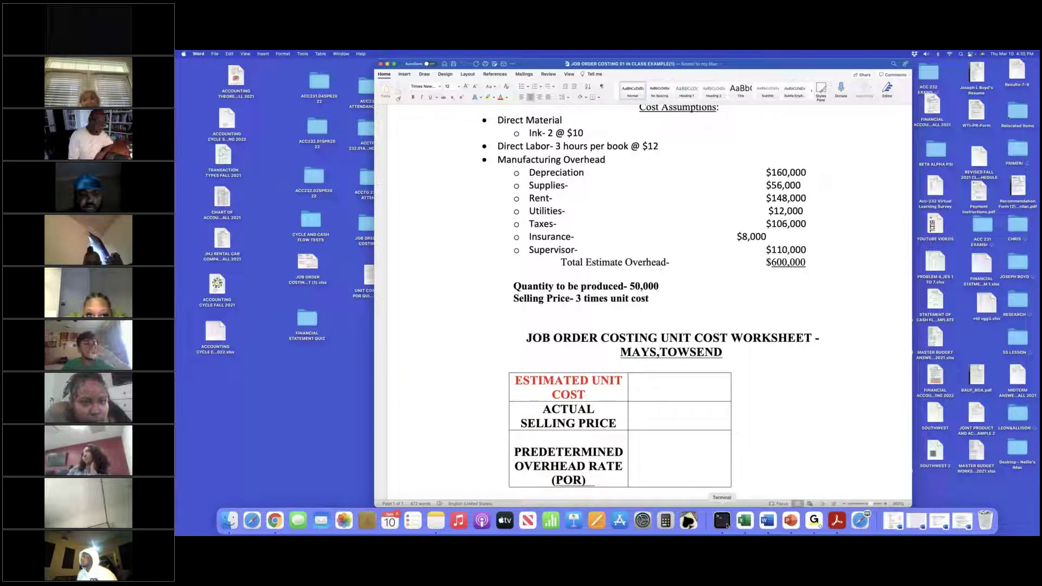
click(744, 521)
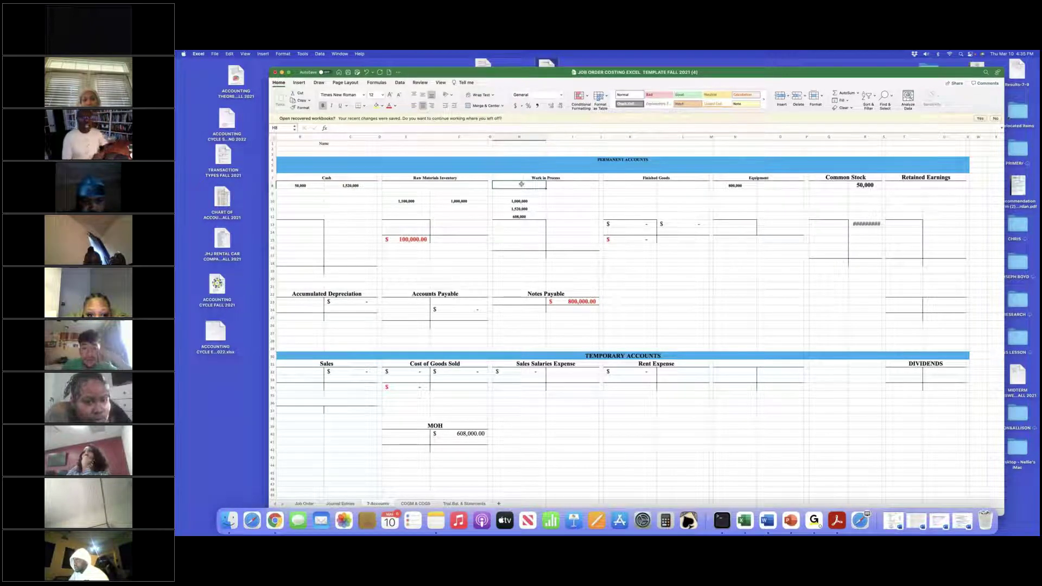
Post 50,000 as the first debit in cell H8 of the Work in Process T-account.
text(50)
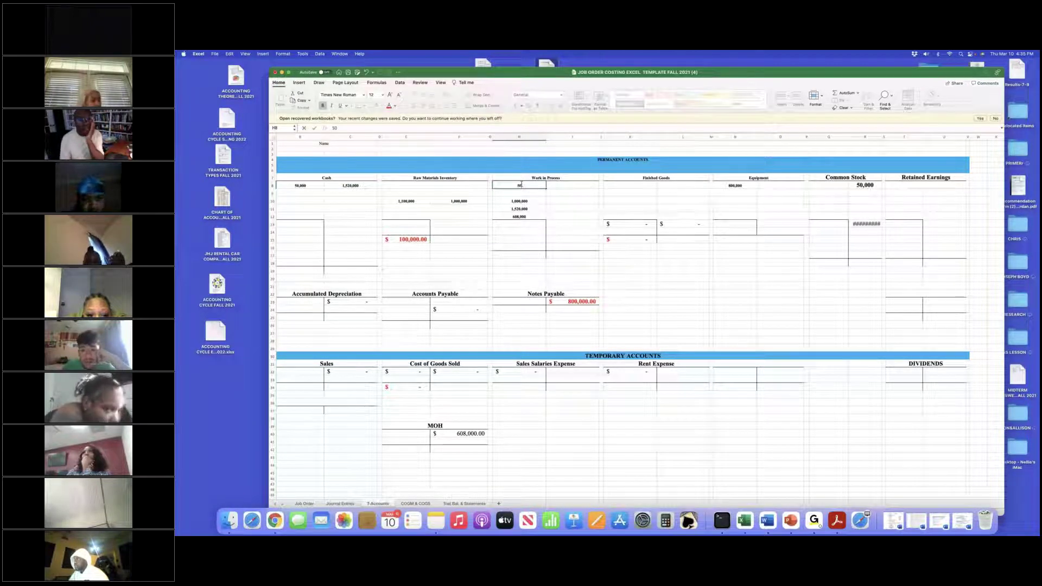
text(,0)
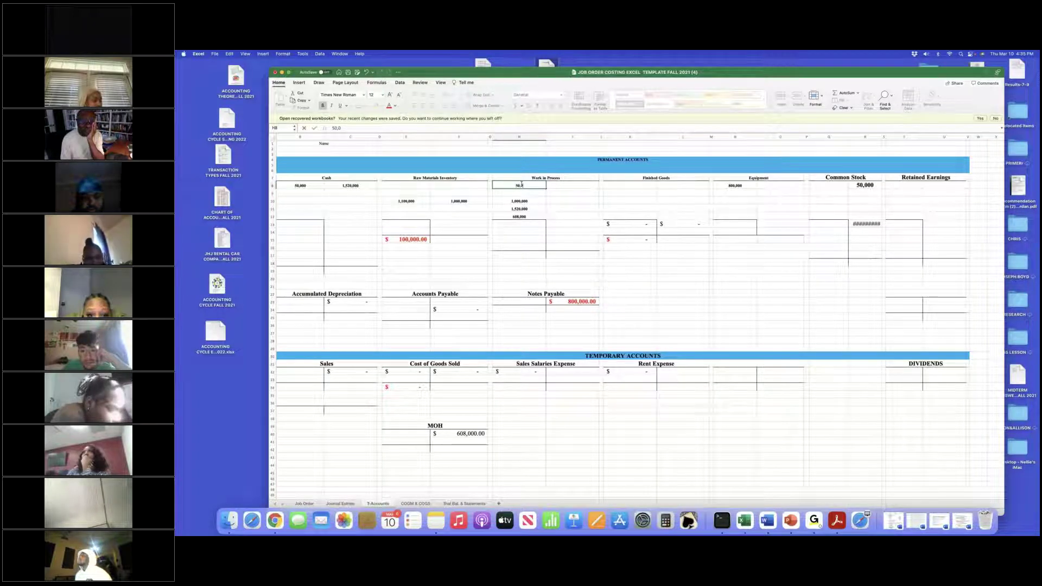
text(00)
click(563, 185)
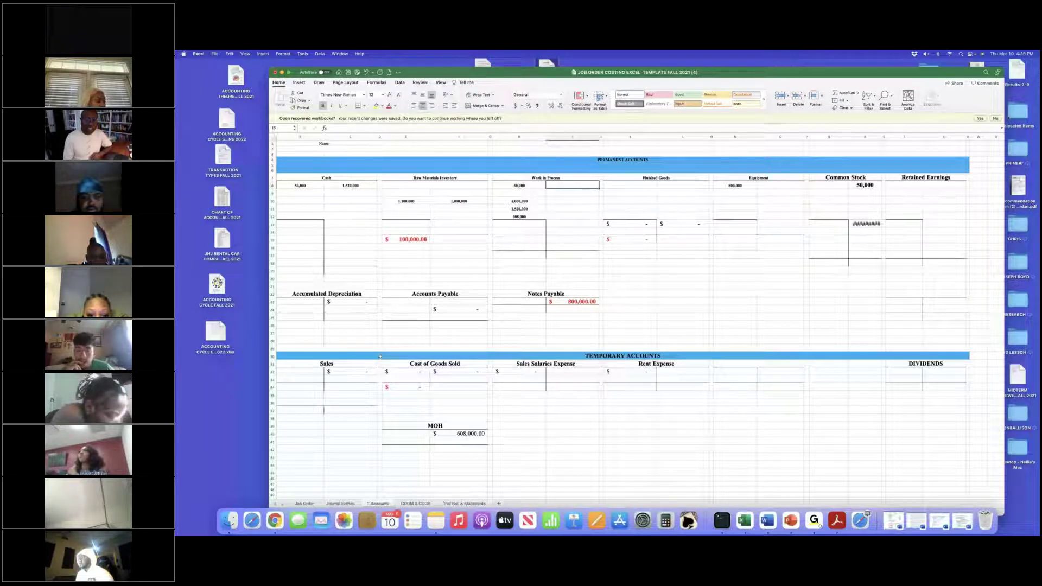
Return to the Word assignment and bring the Stage 2 and Stage 3 transactions into view.
key(super+h)
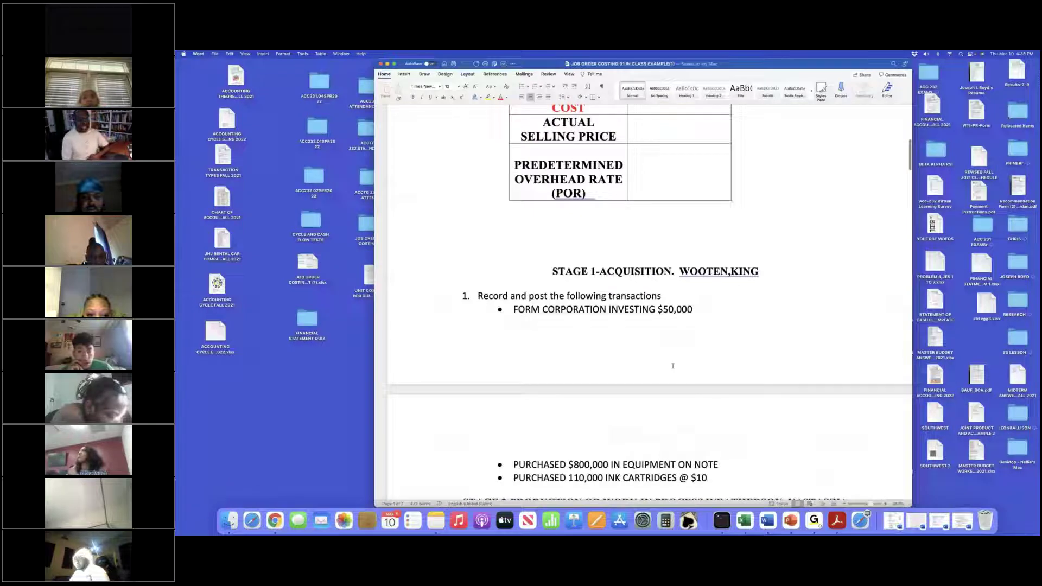
scroll(673, 366, down, 5)
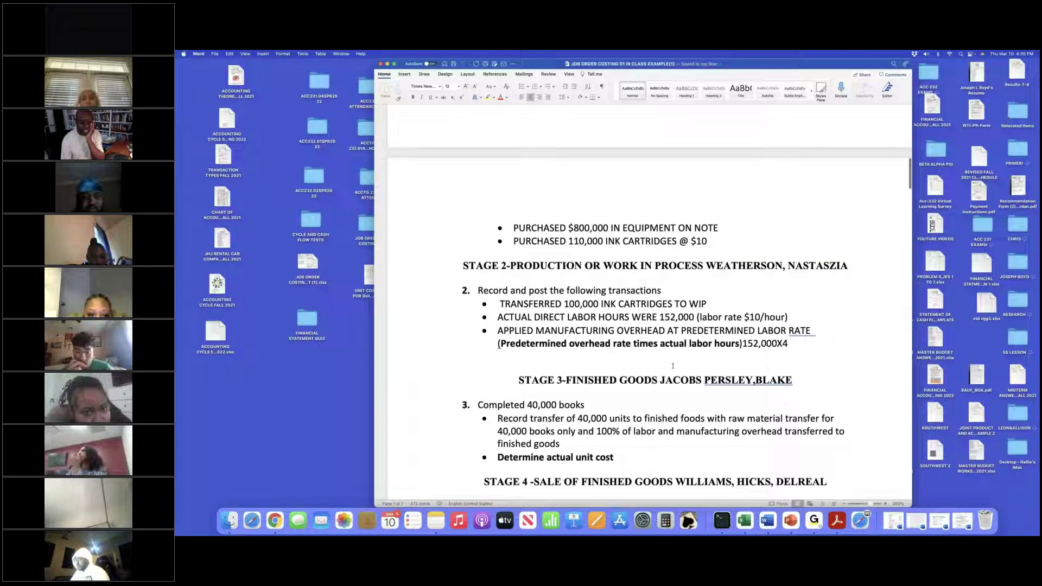
scroll(672, 365, down, 2)
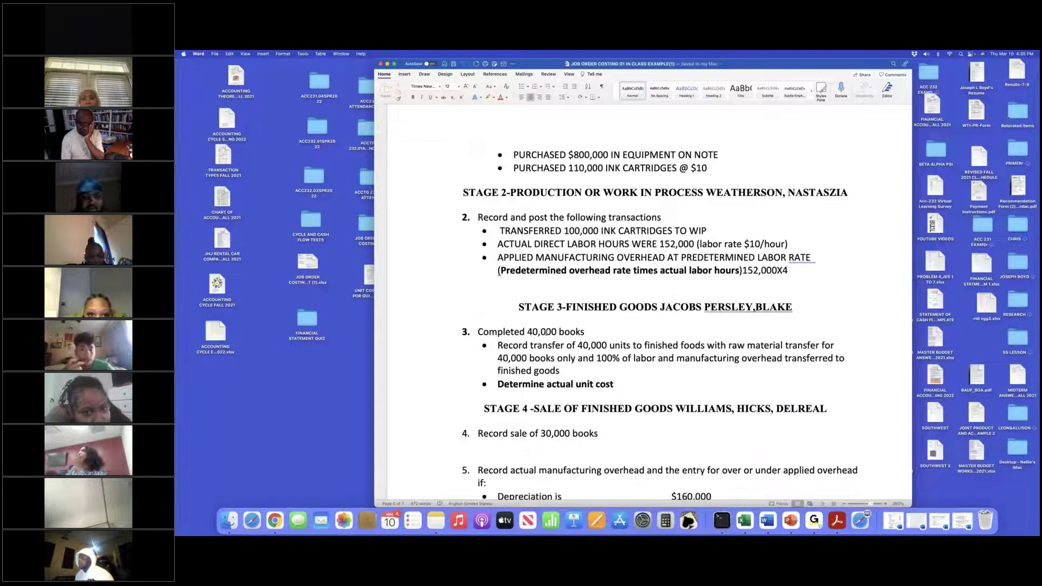
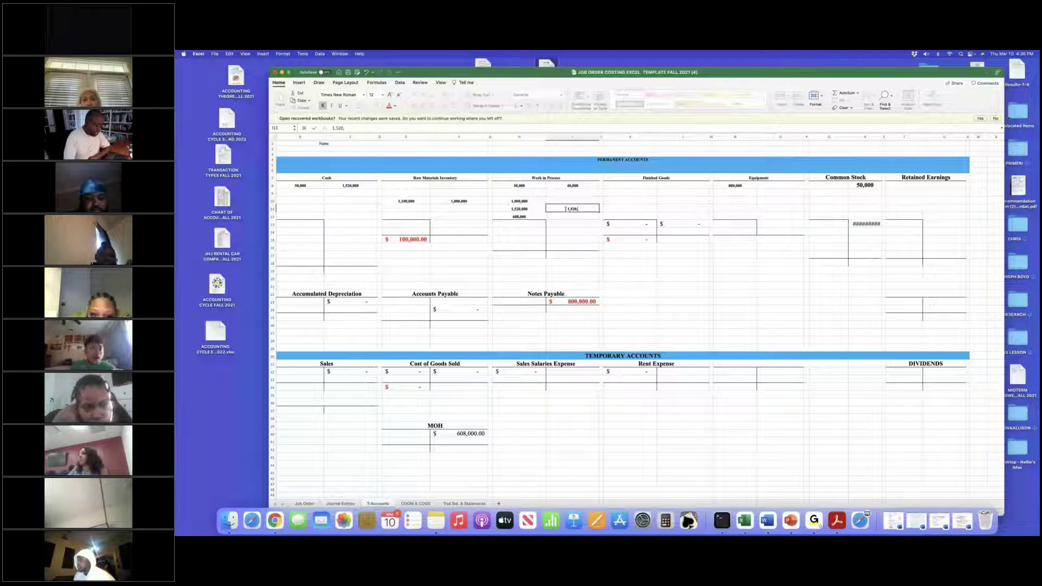
Post 1,520,000 in I11 and 608,000 in I12 on the Work in Process credit side.
text(000)
key(Return)
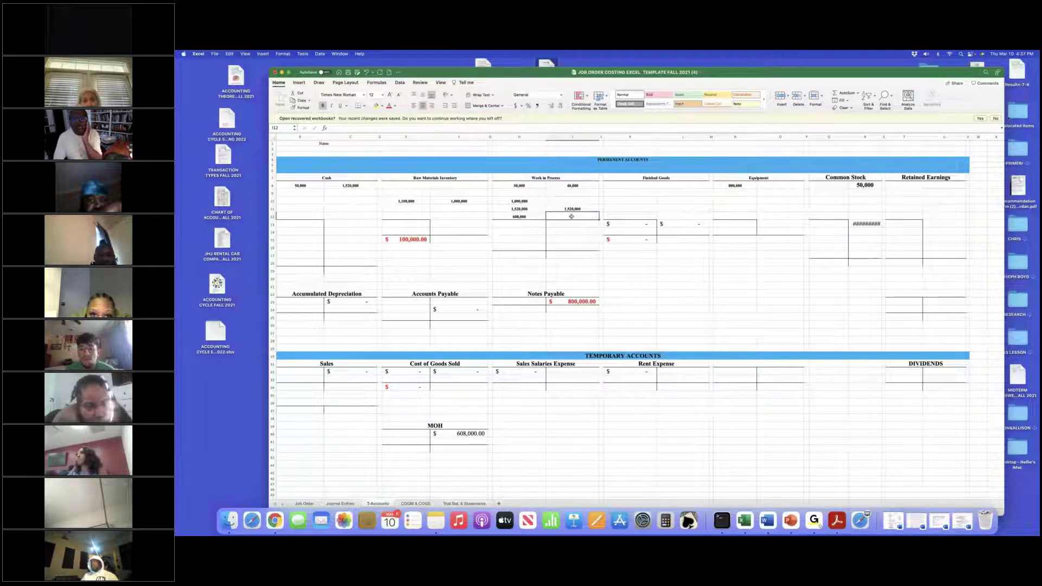
text(608)
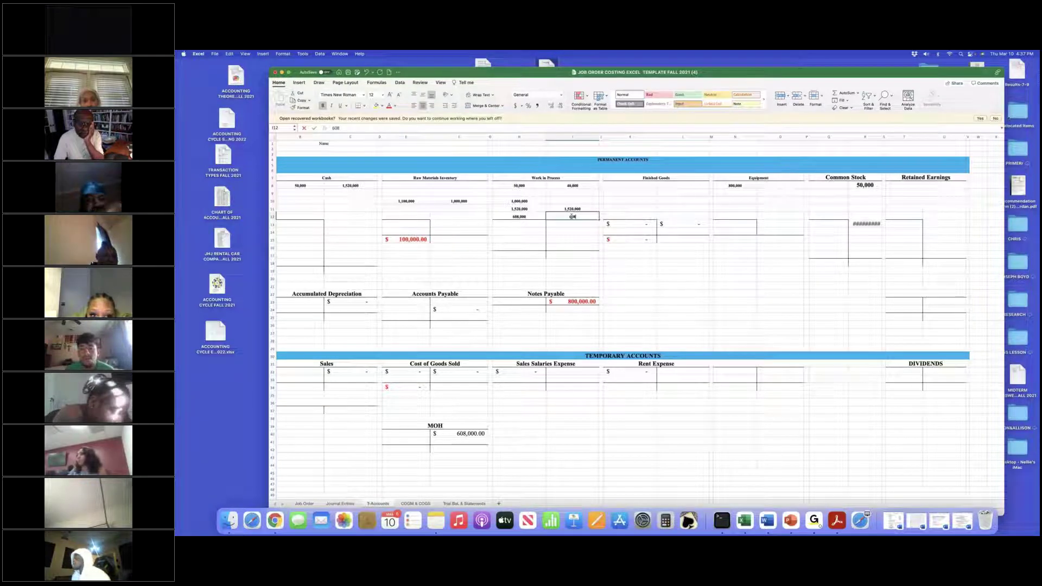
text(,000)
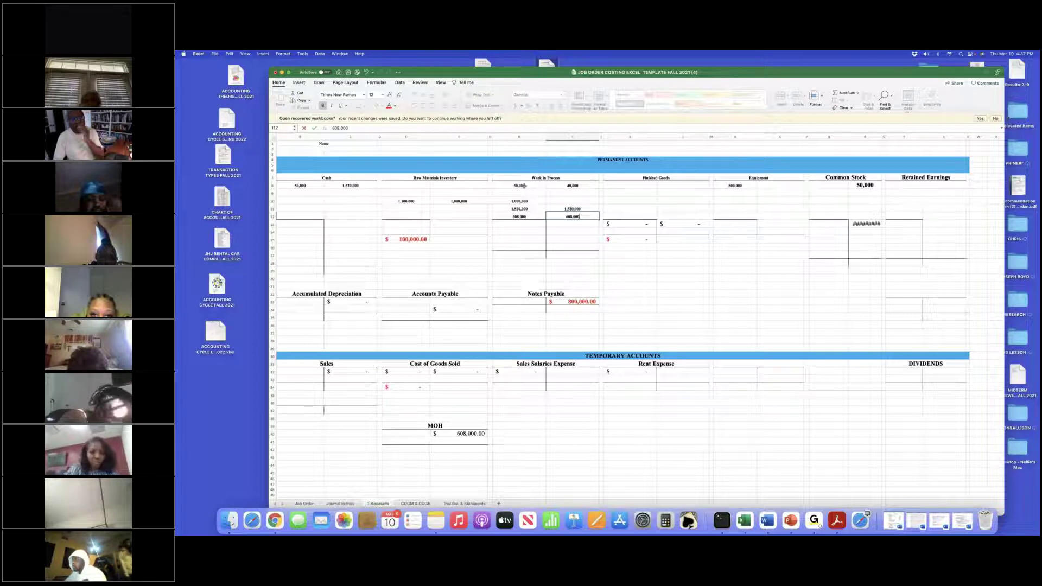
click(571, 201)
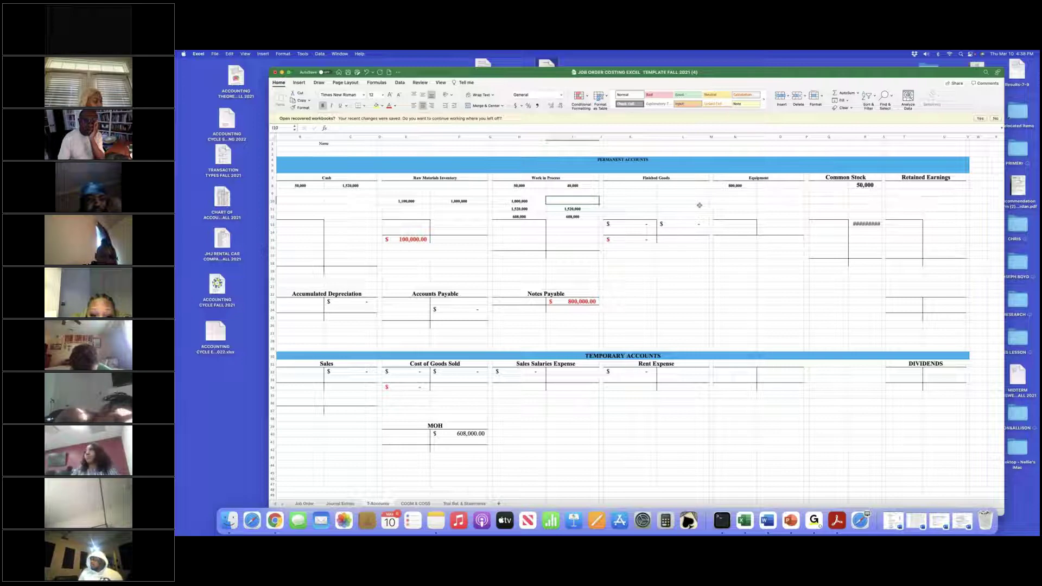
key(super+Tab)
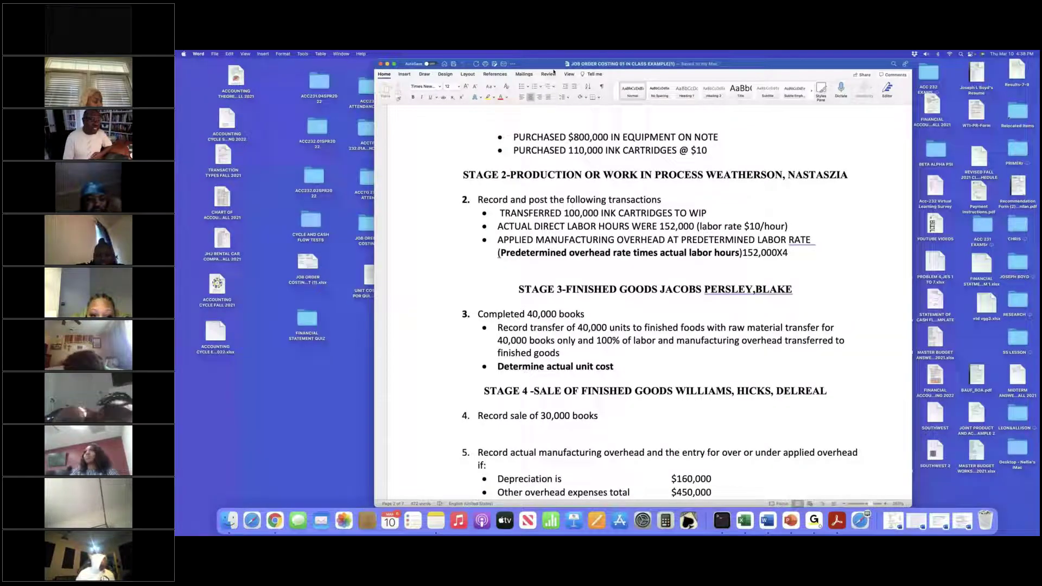
drag(539, 61, 713, 59)
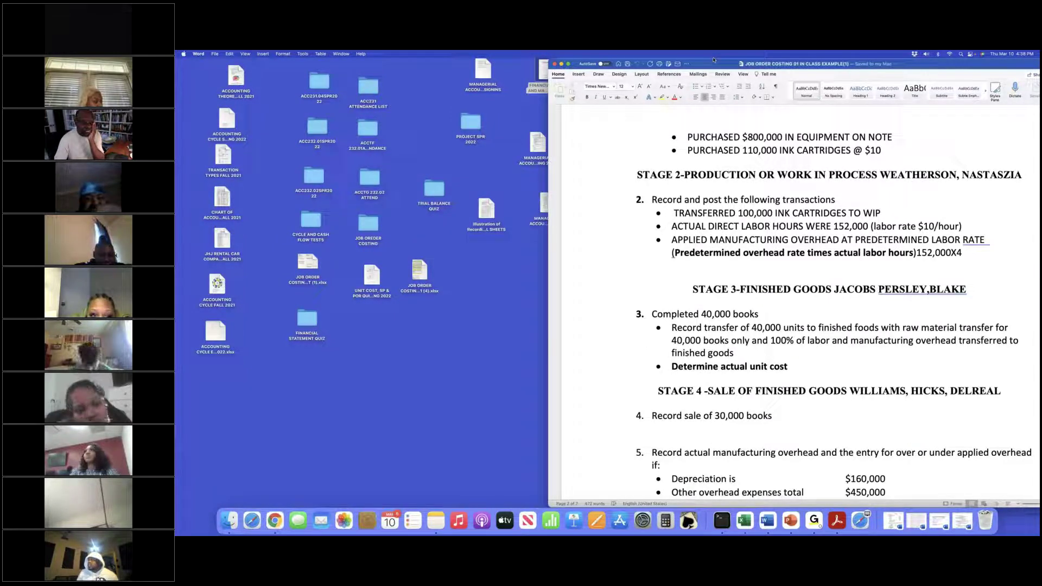
drag(714, 60, 711, 60)
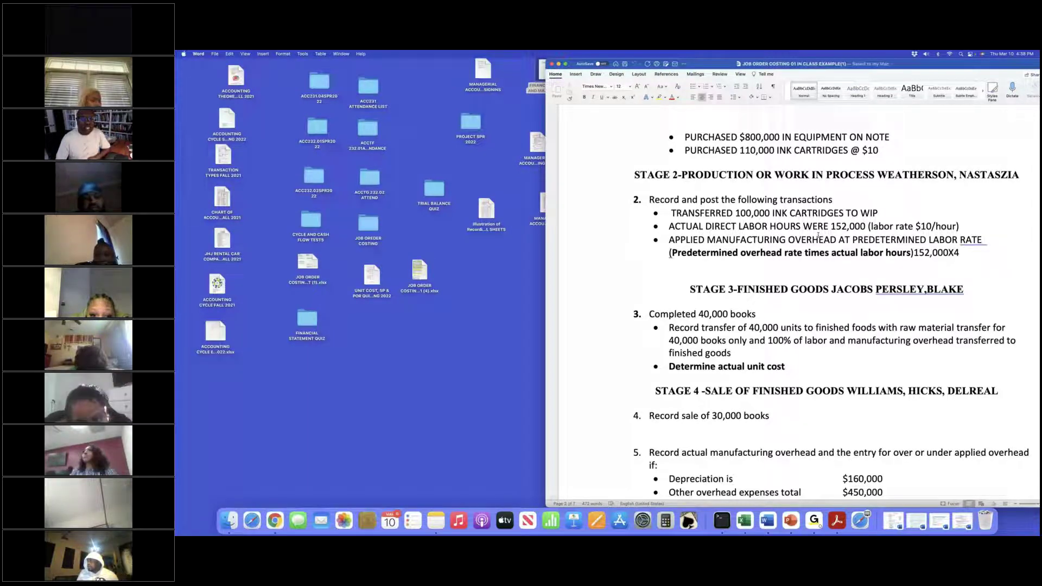
key(super+Tab)
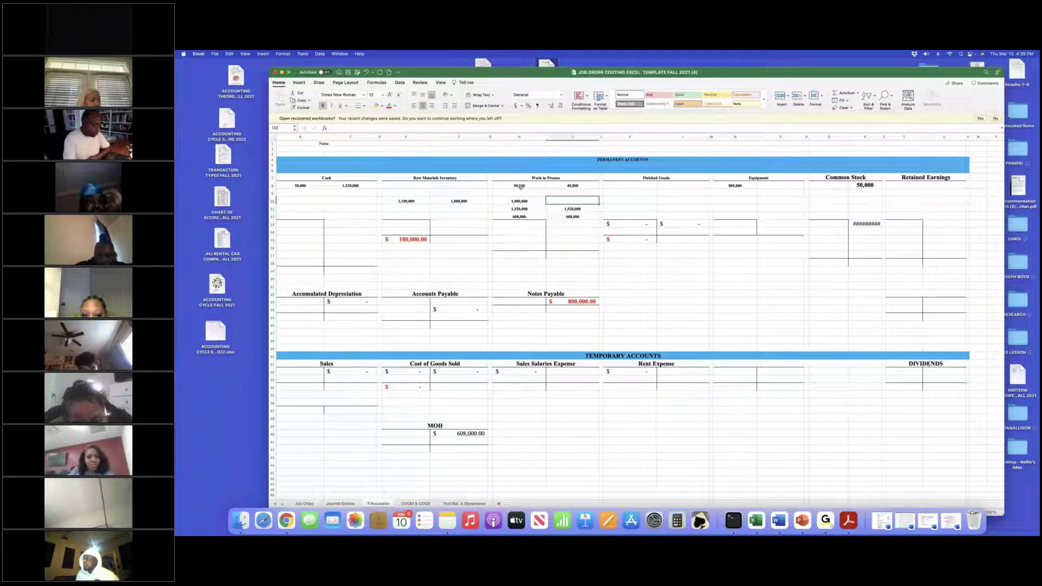
Enter 80% in I9 and 800,000 in I10, then AutoSum I10:I17 to total $2,928,000.
click(572, 194)
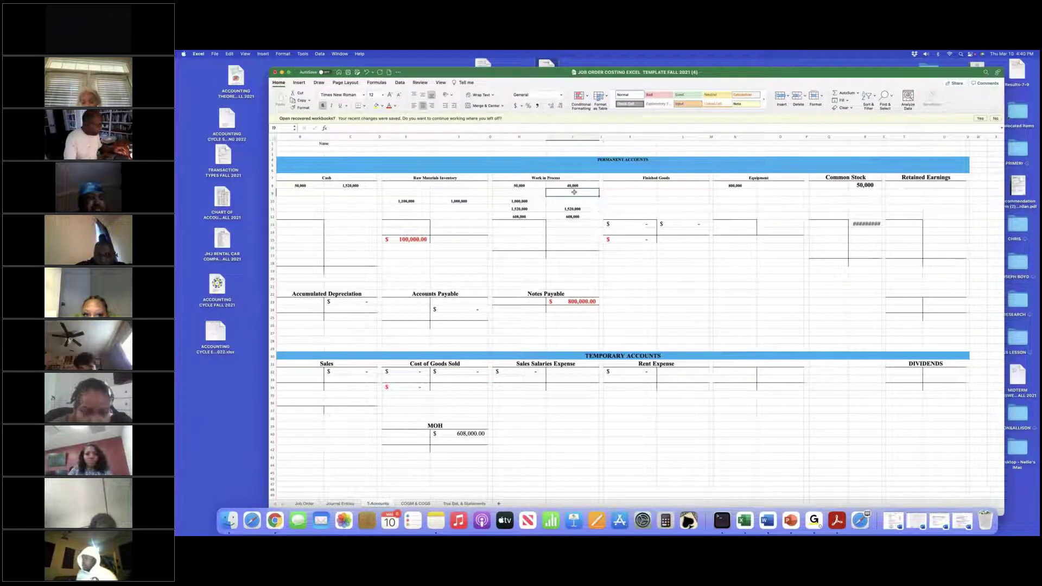
text(805)
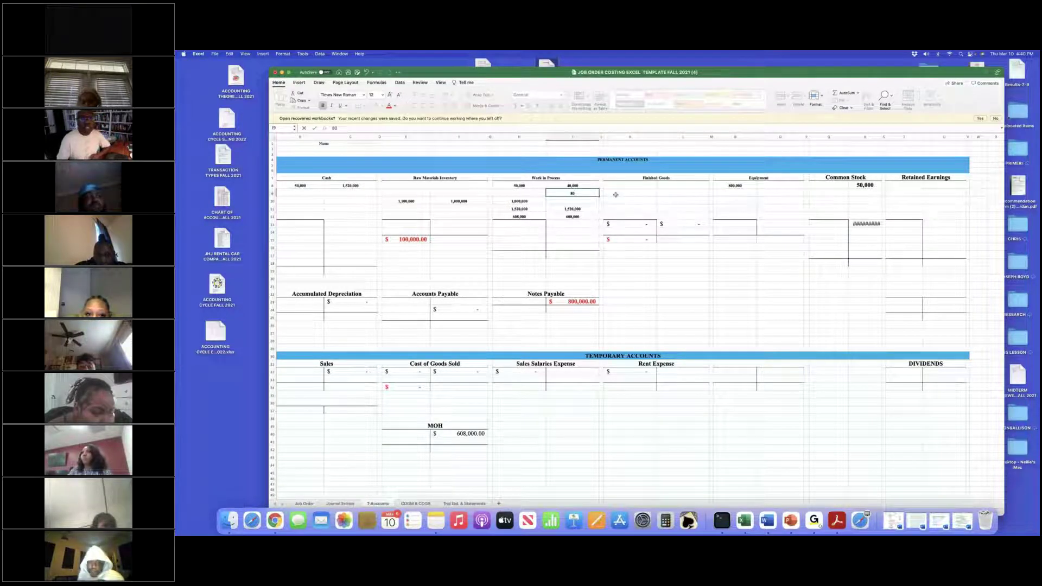
text(%)
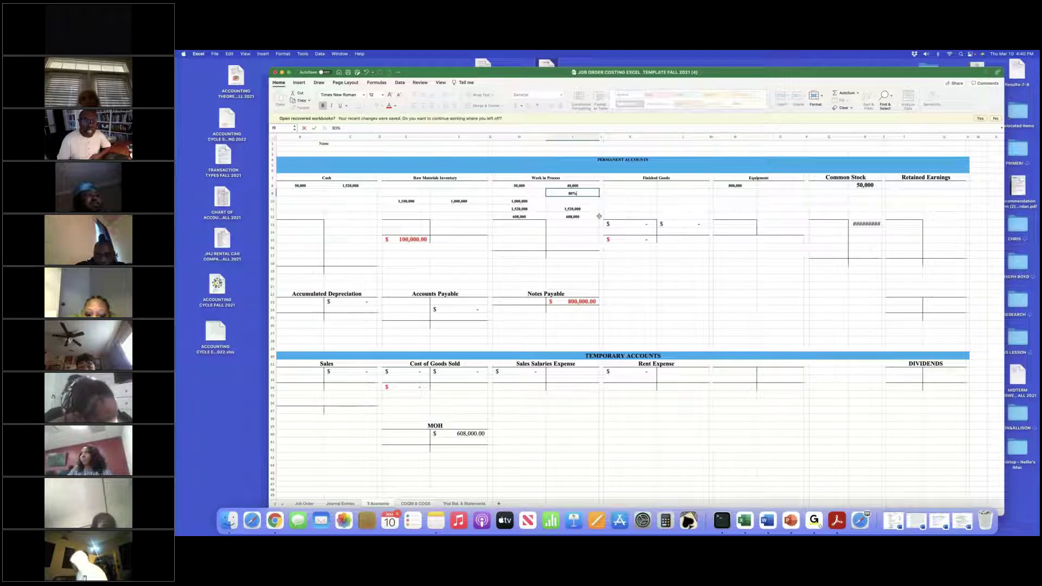
click(600, 215)
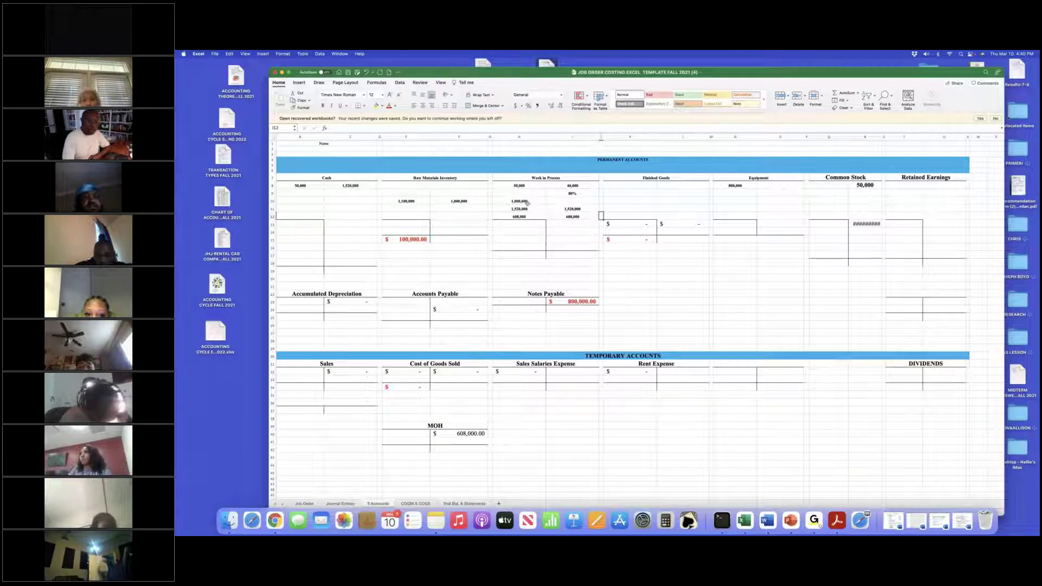
click(572, 201)
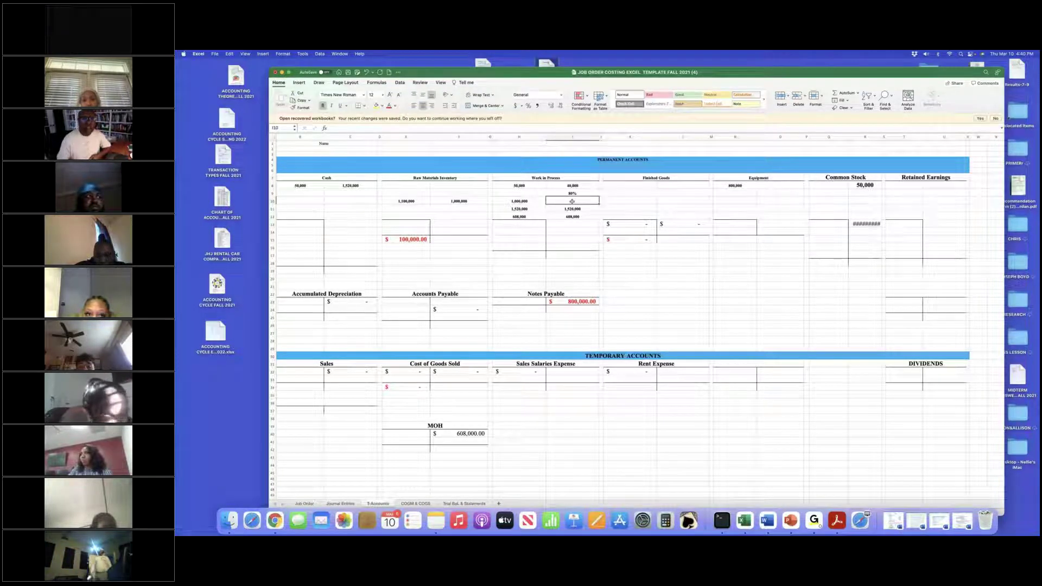
text(800,00)
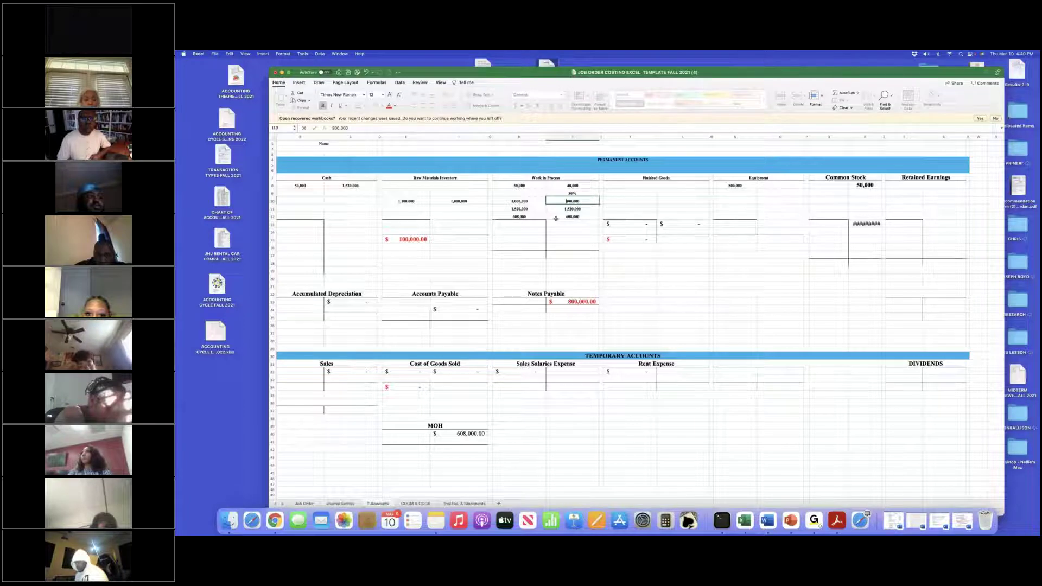
drag(572, 201, 563, 255)
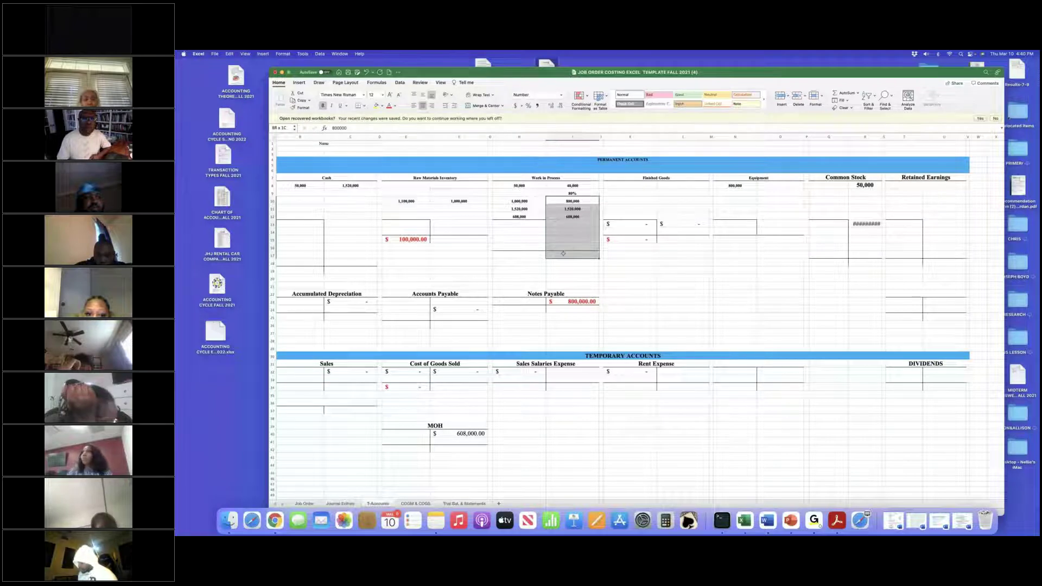
click(838, 94)
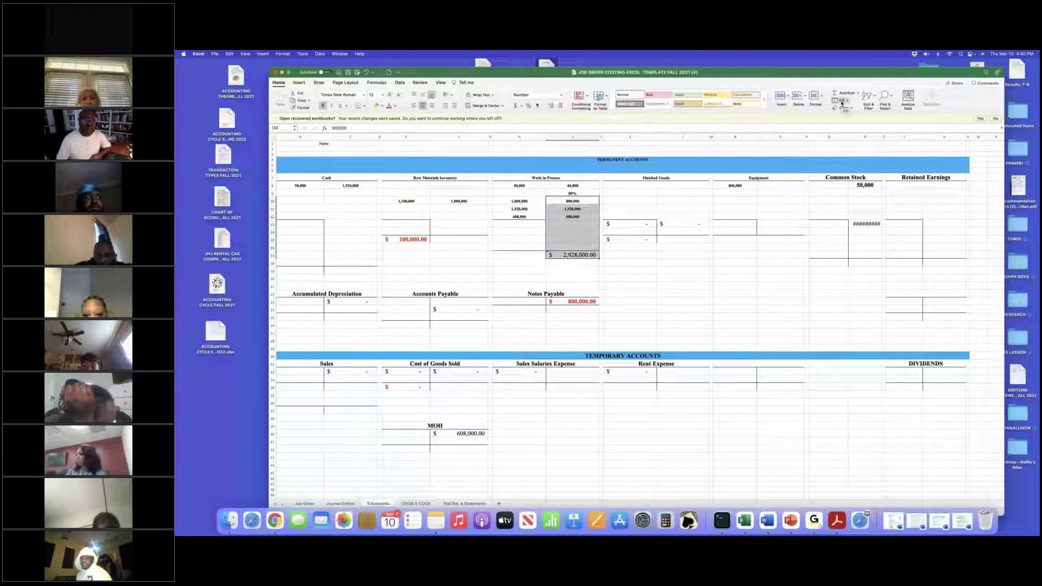
click(682, 270)
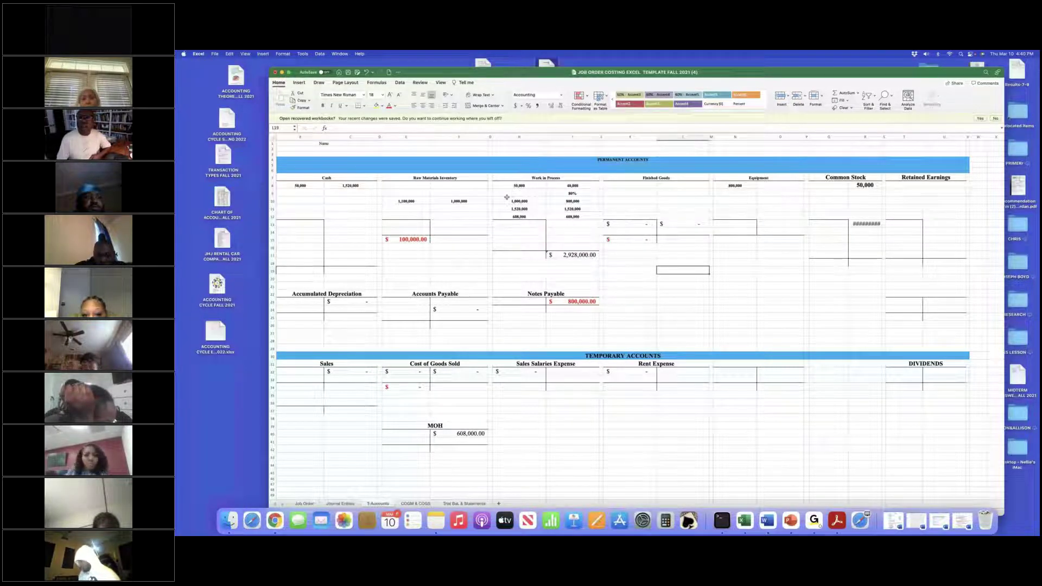
click(507, 200)
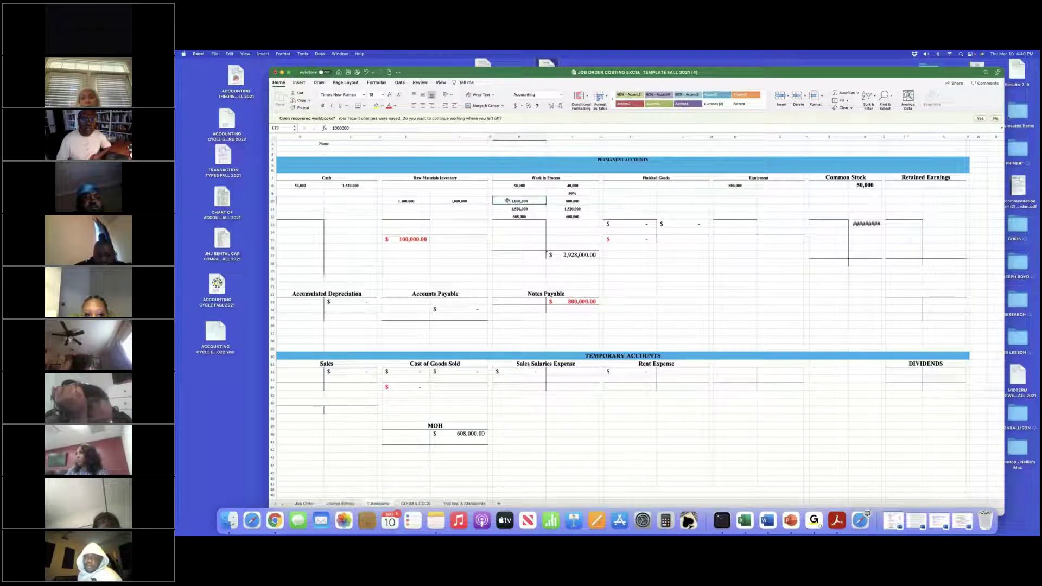
drag(507, 200, 519, 255)
click(836, 93)
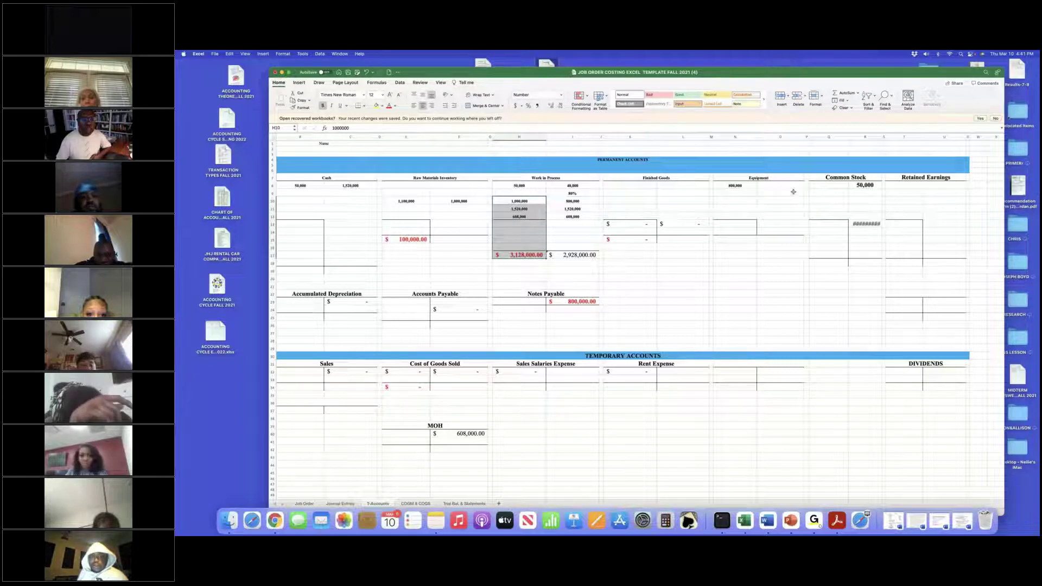
drag(602, 255, 608, 268)
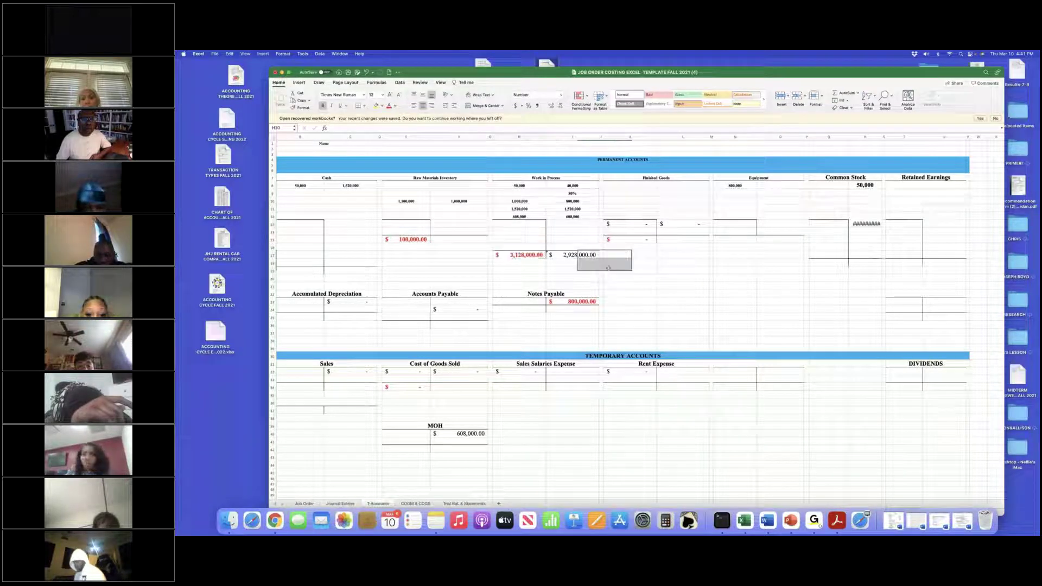
click(609, 269)
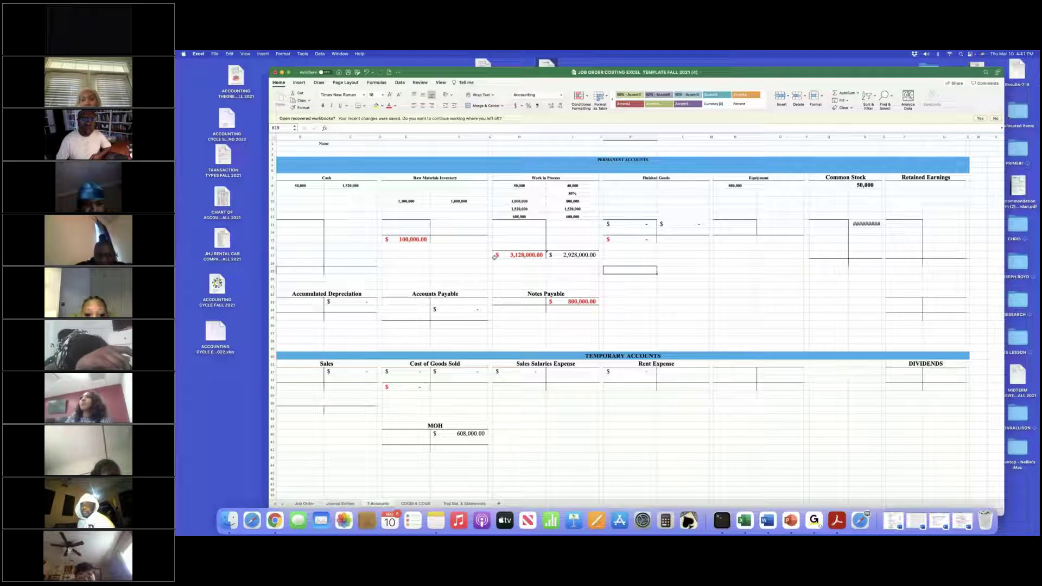
drag(494, 256, 572, 257)
right_click(572, 257)
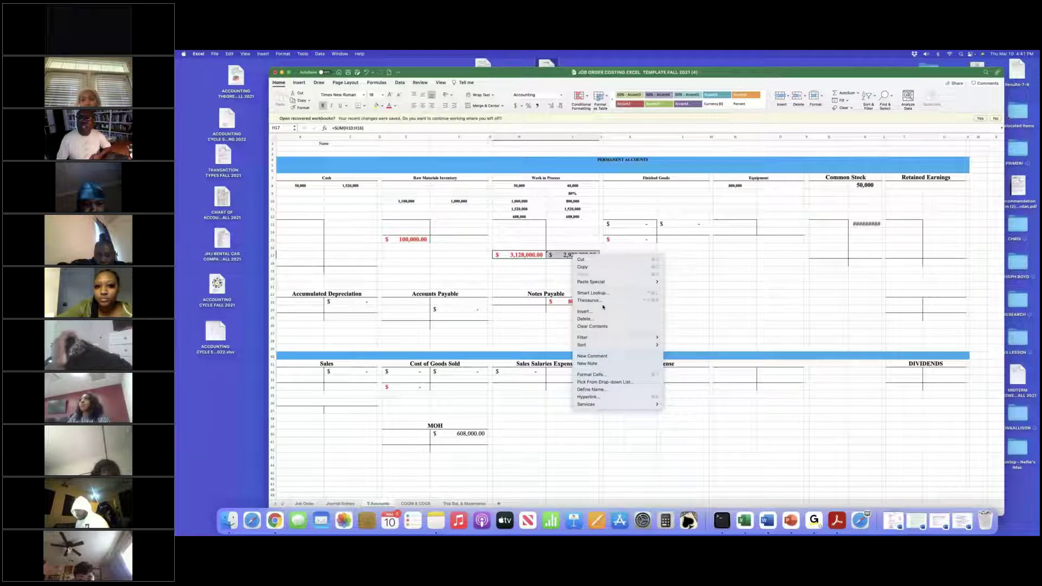
drag(519, 200, 518, 246)
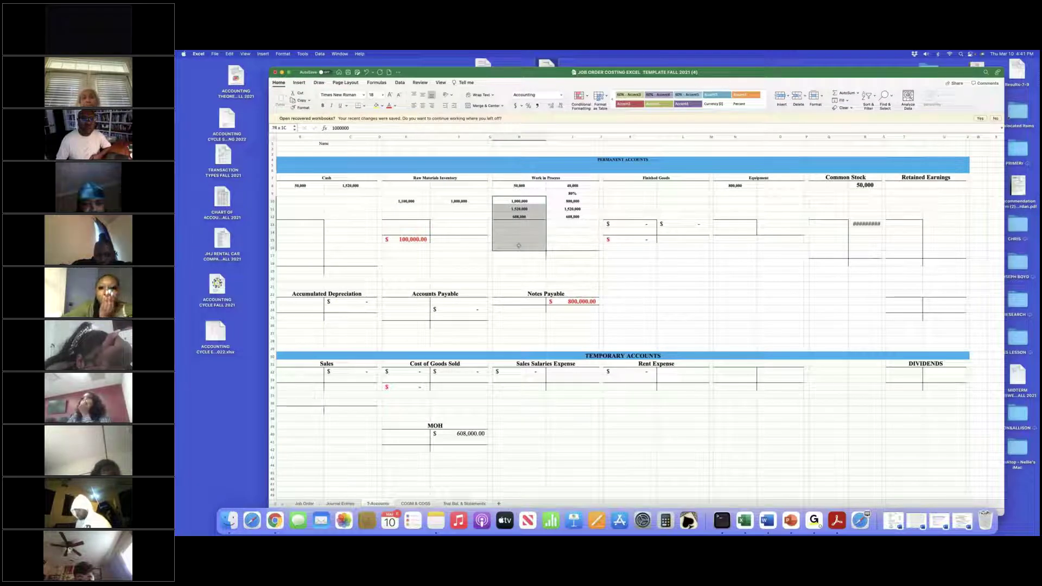
key(super+shift+t)
click(565, 230)
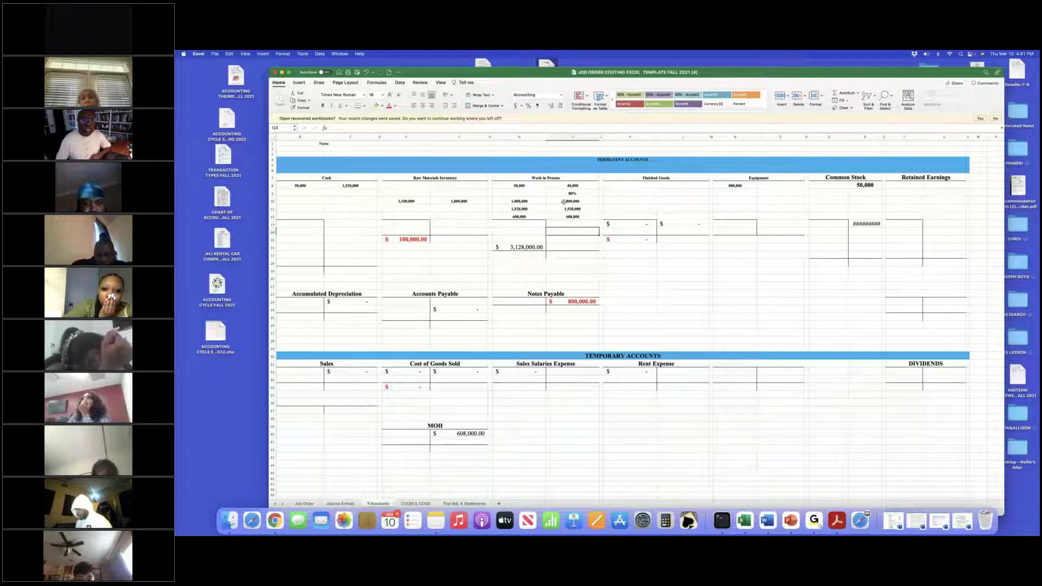
drag(563, 201, 572, 247)
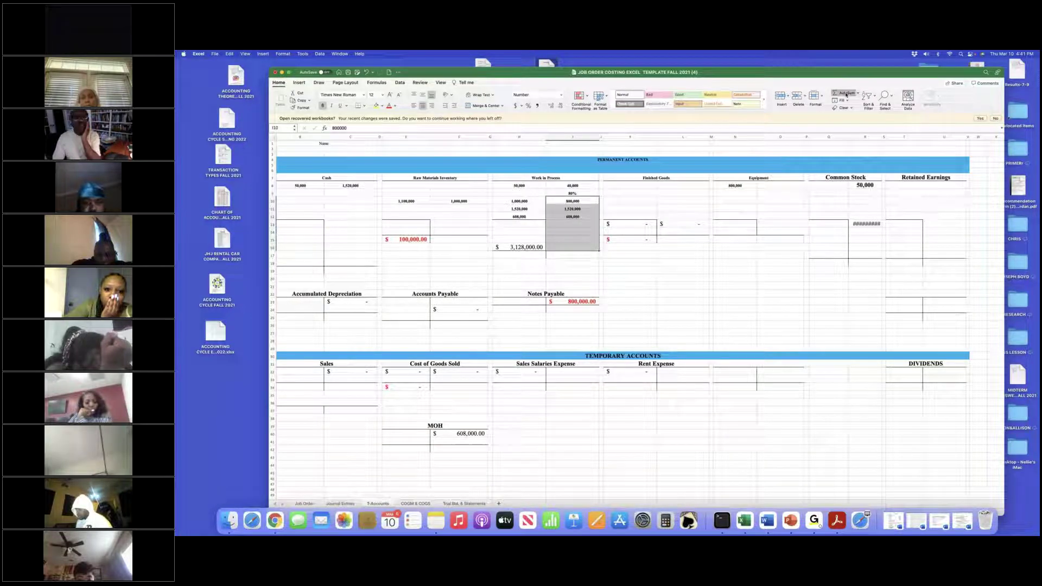
click(845, 94)
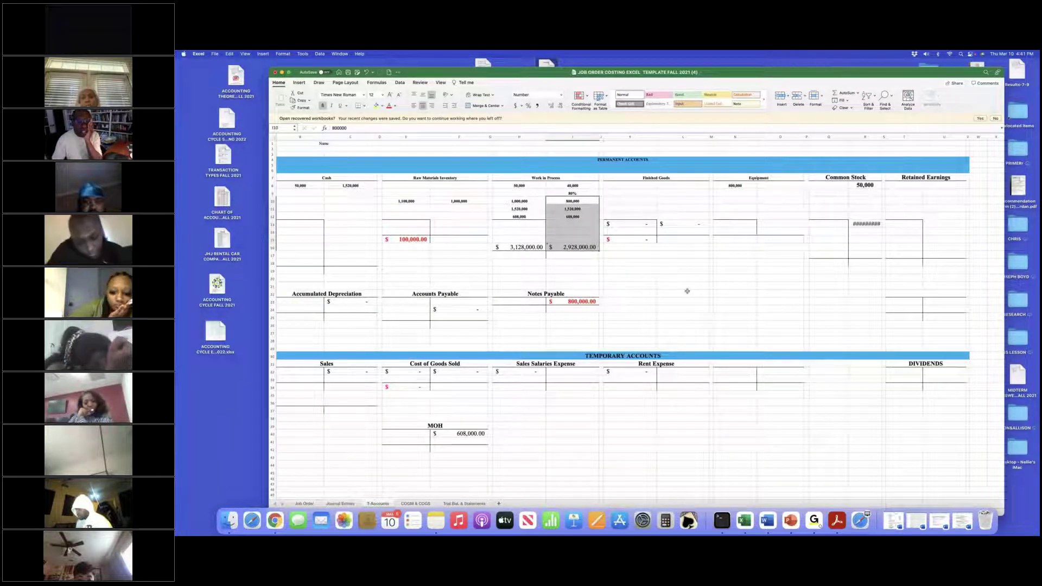
click(685, 286)
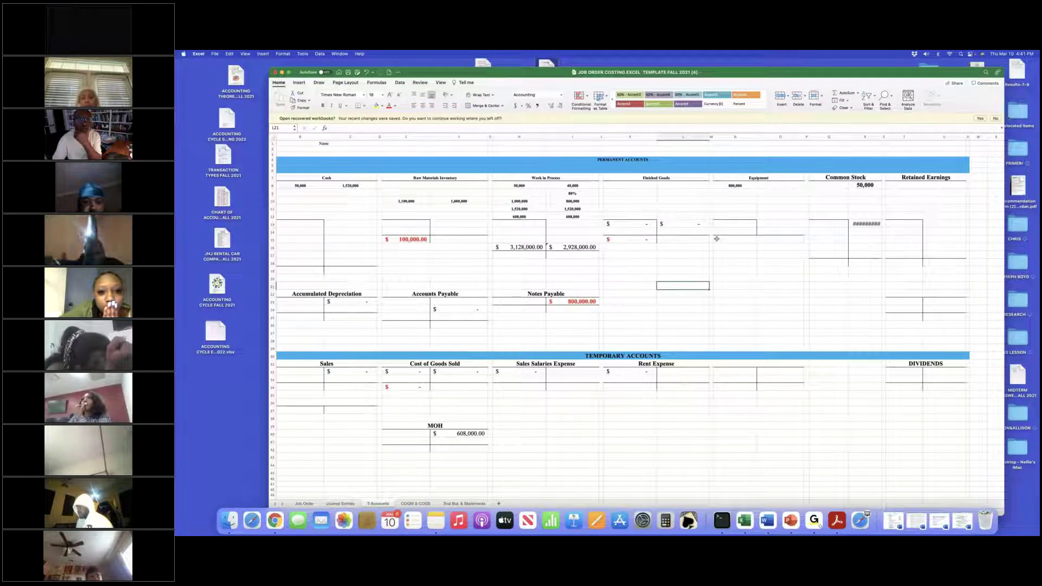
Compute the Work in Process balance in H17 as =(H16-I16), giving $200,000, then go to Journal Entries.
click(512, 255)
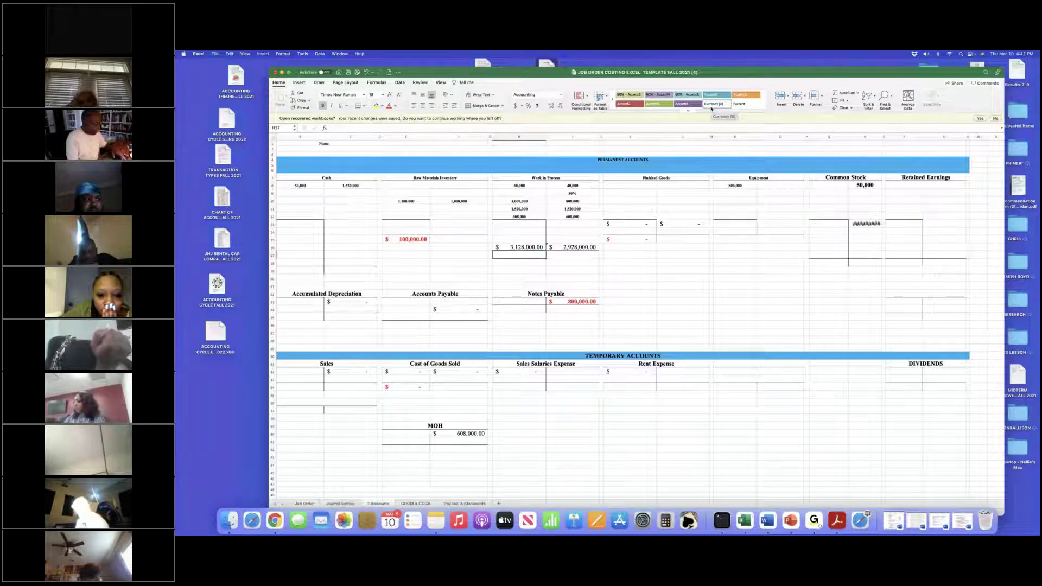
text(=)
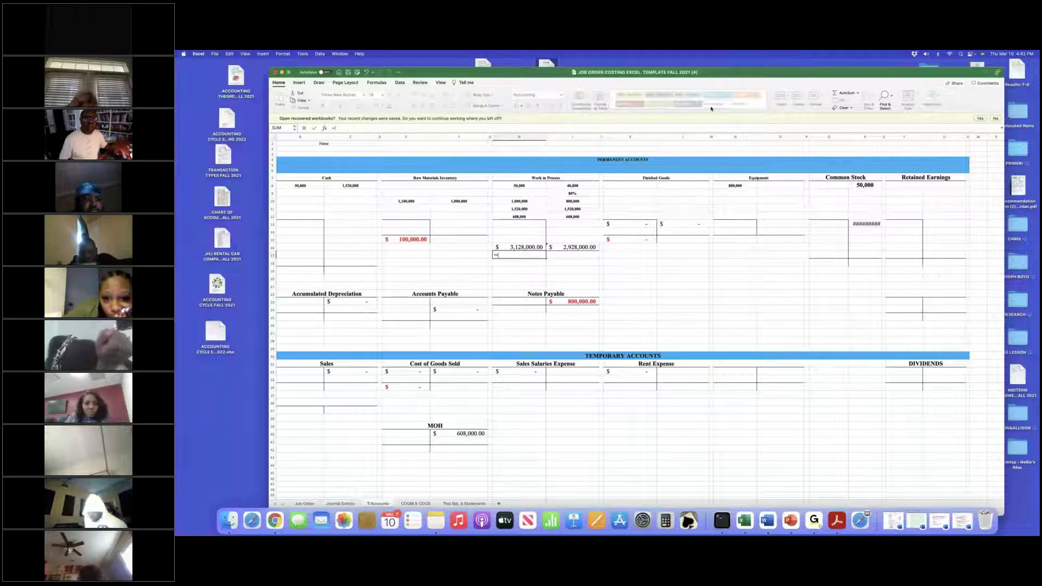
text(()
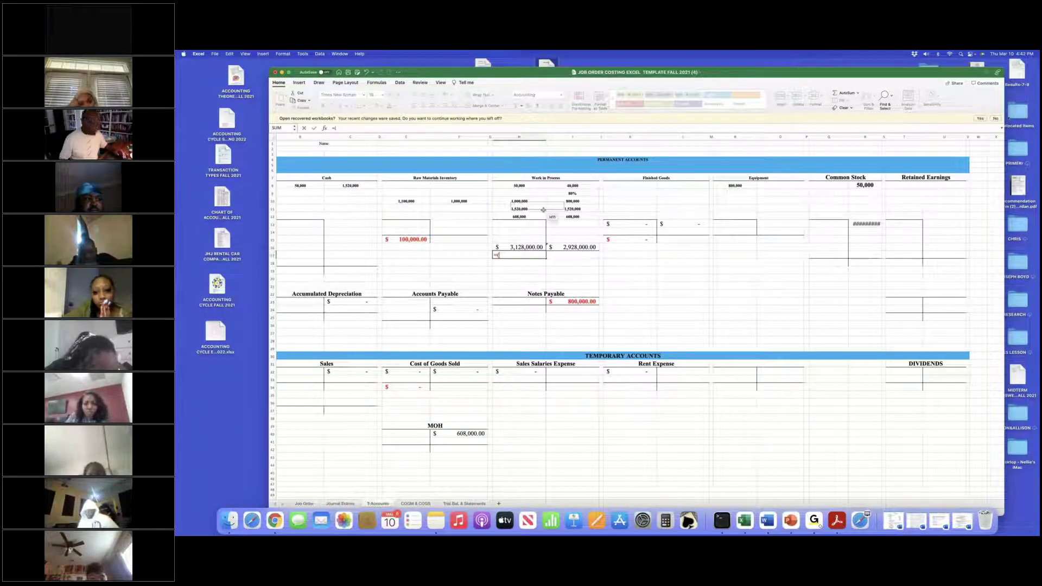
click(526, 249)
text(-)
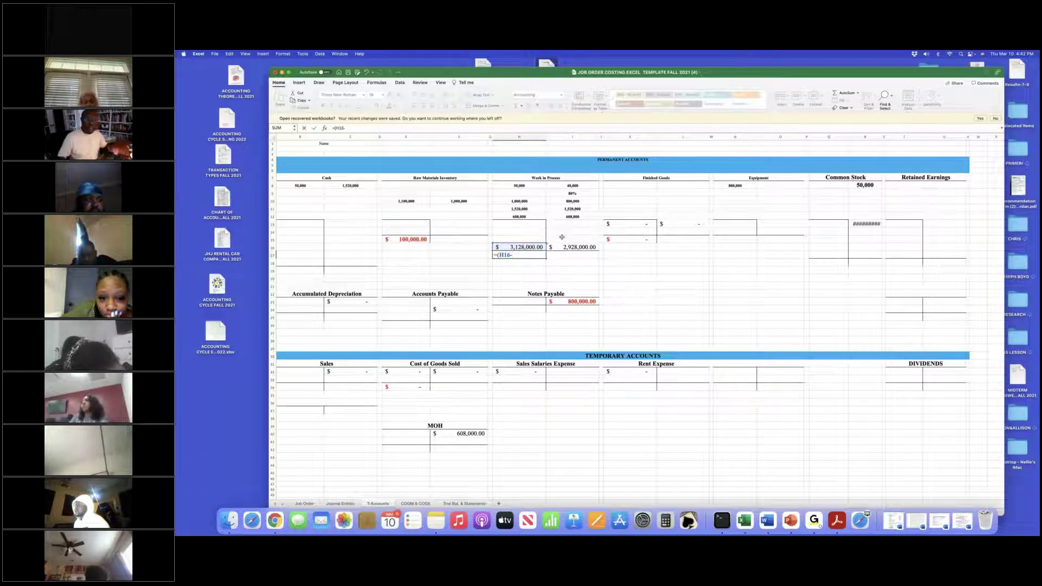
click(584, 245)
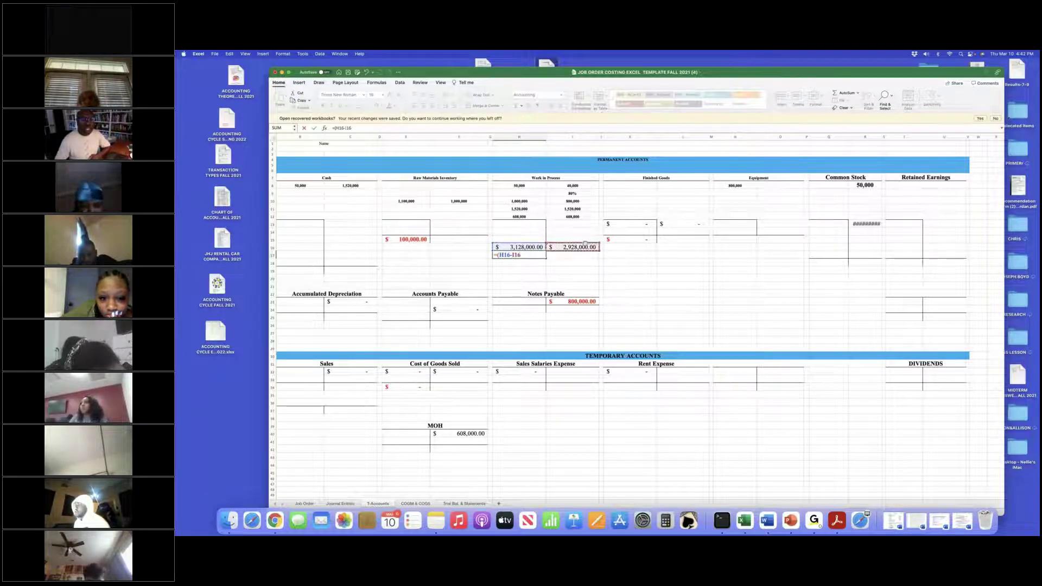
text())
click(512, 269)
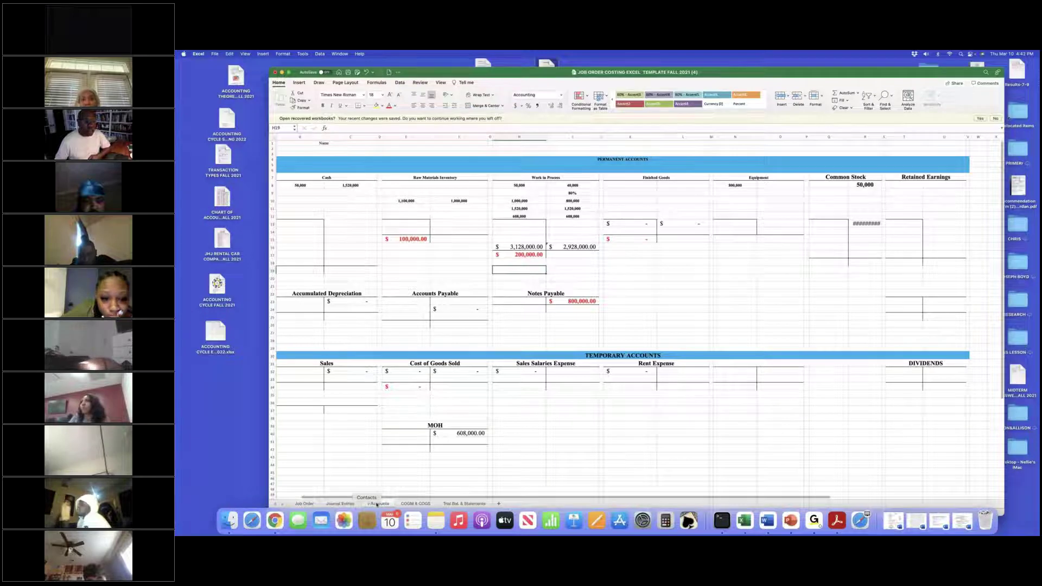
click(340, 503)
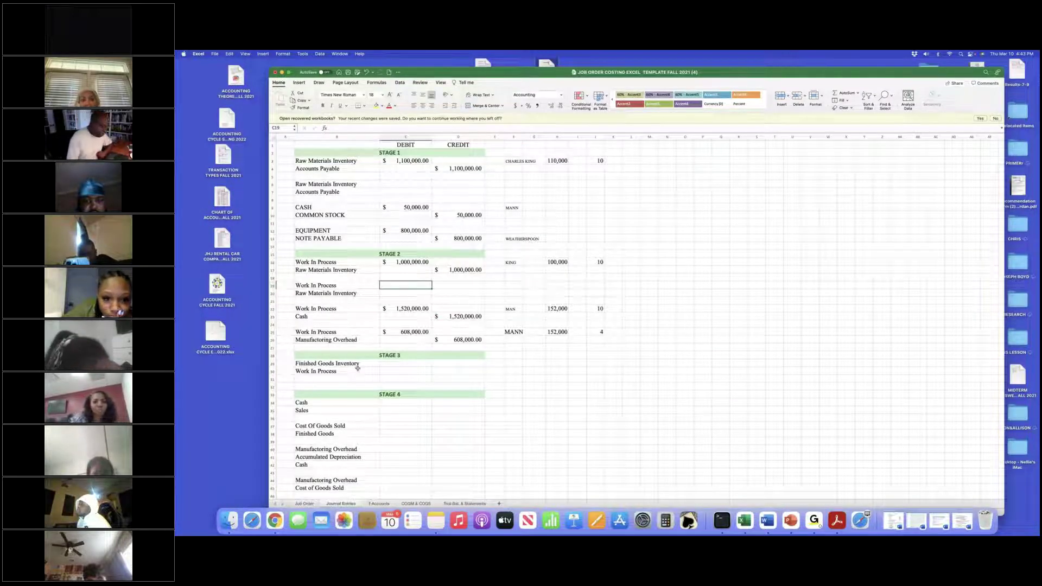
Debit Finished Goods and credit Work in Process 2,928,000 for Stage 3, with the job name in F29.
click(404, 363)
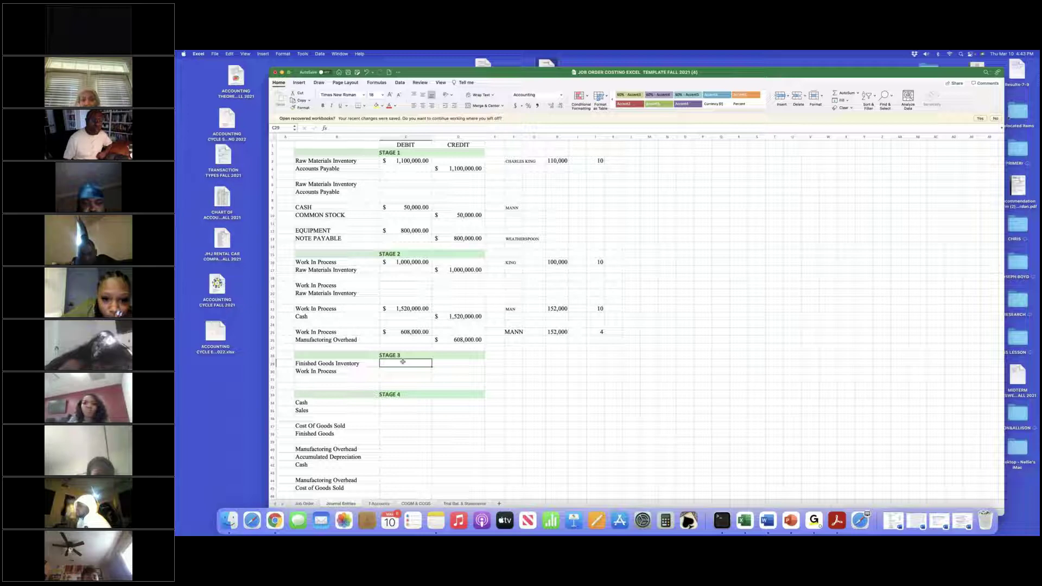
text(2,928.000)
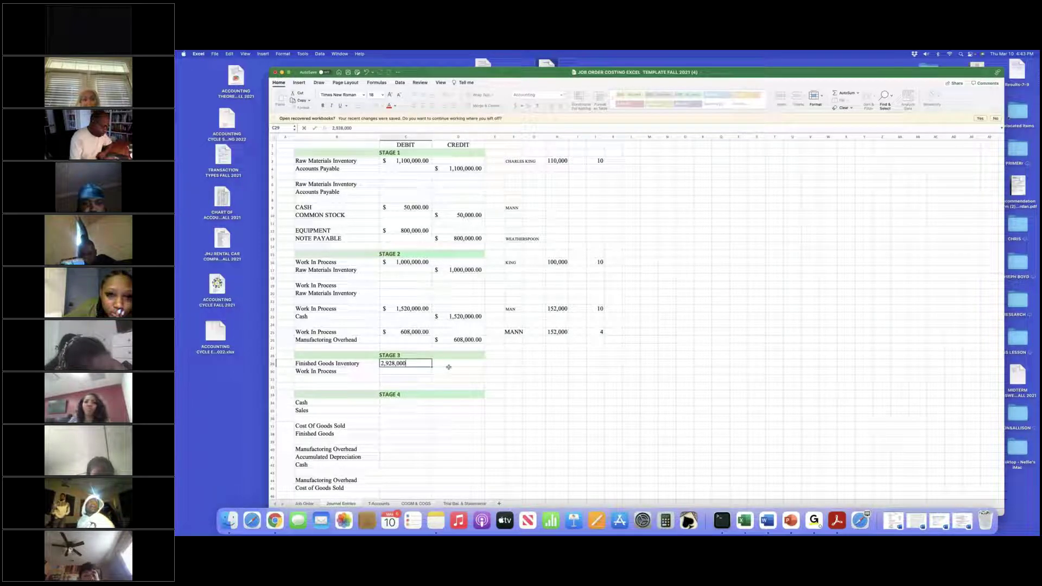
click(442, 369)
text(2)
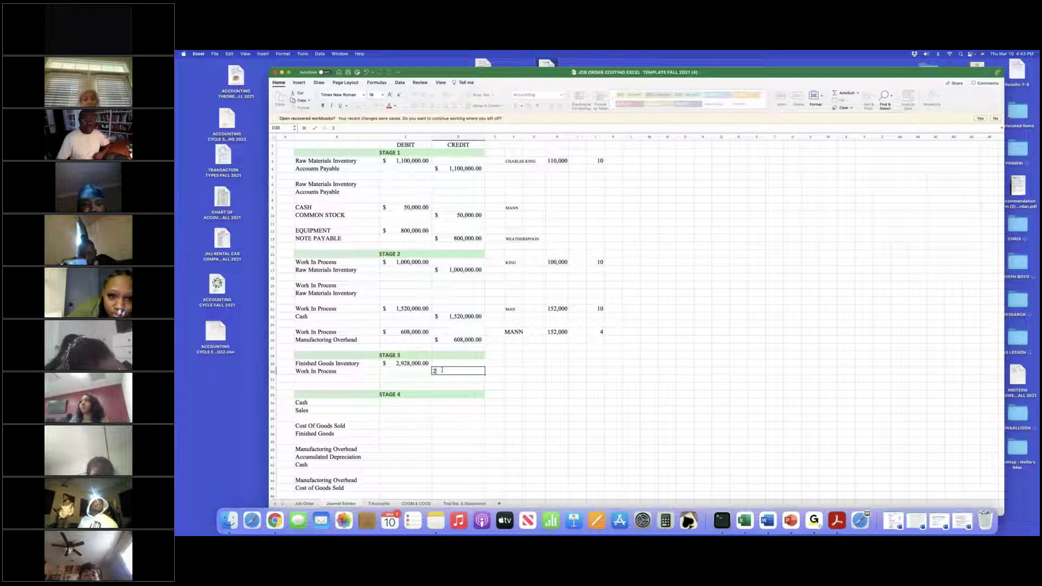
text(,928)
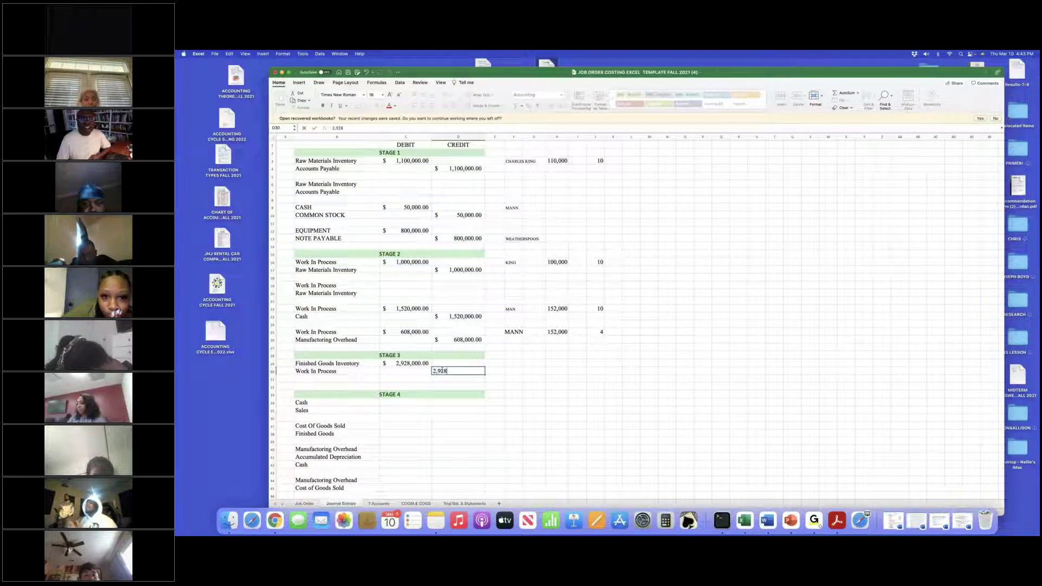
text(,000)
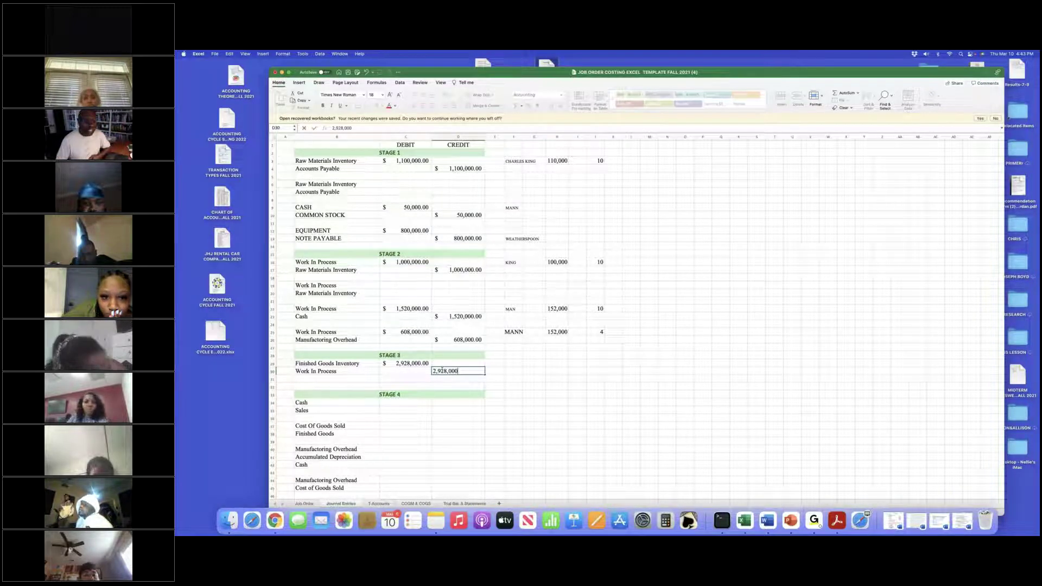
drag(557, 77, 610, 53)
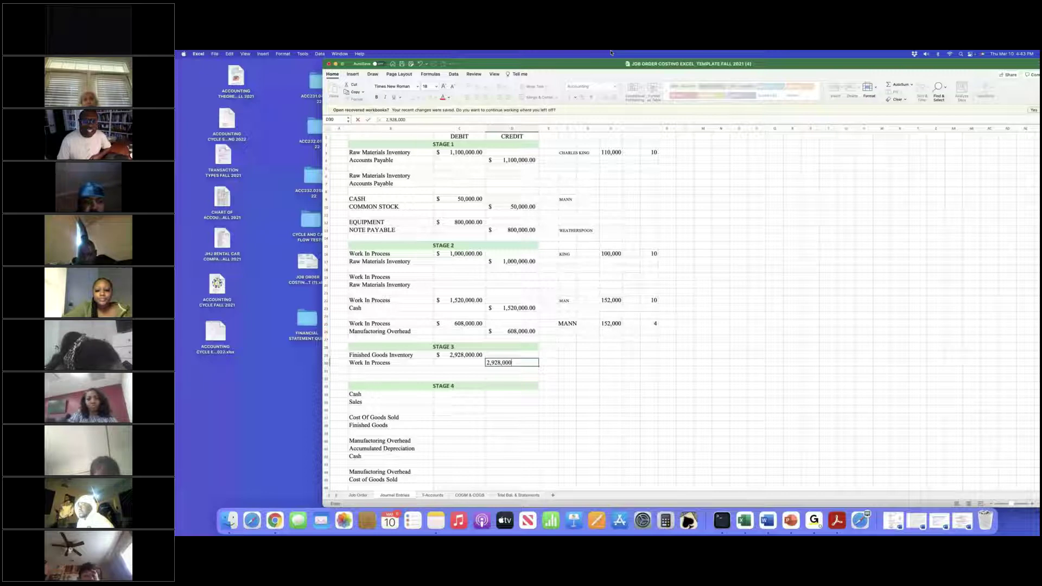
drag(610, 53, 619, 52)
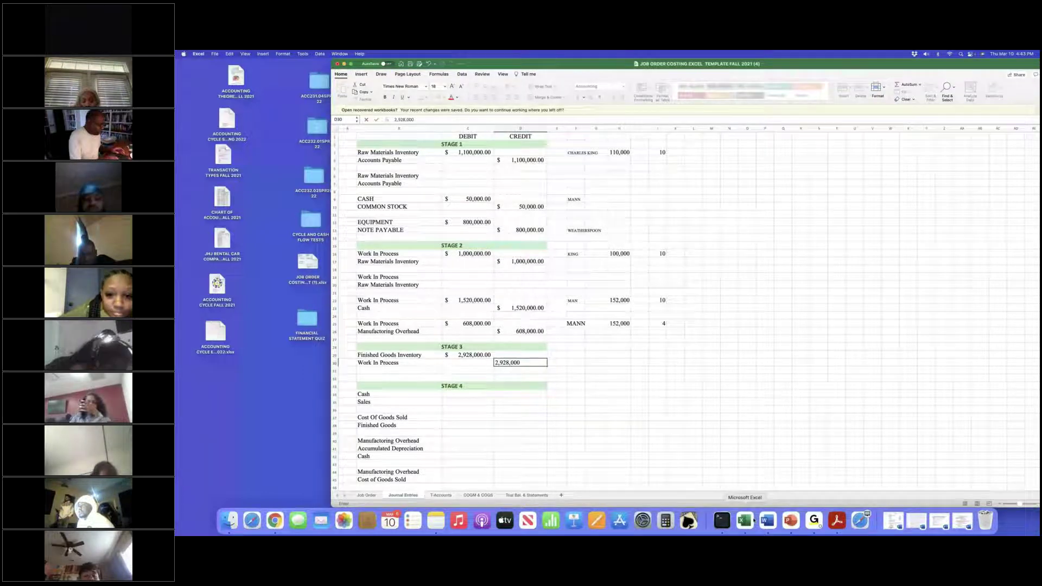
click(574, 357)
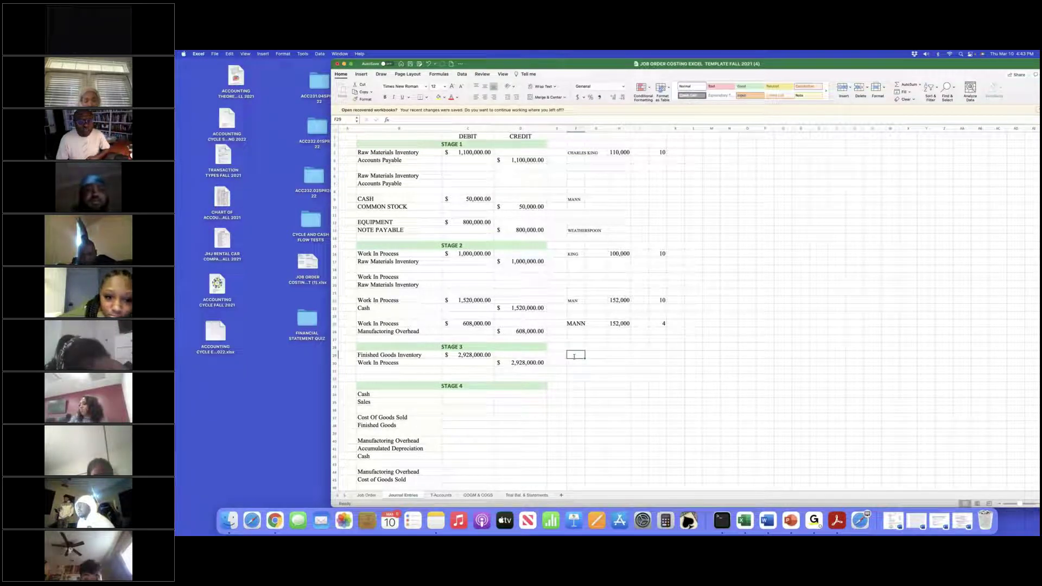
text(WILLIAMS)
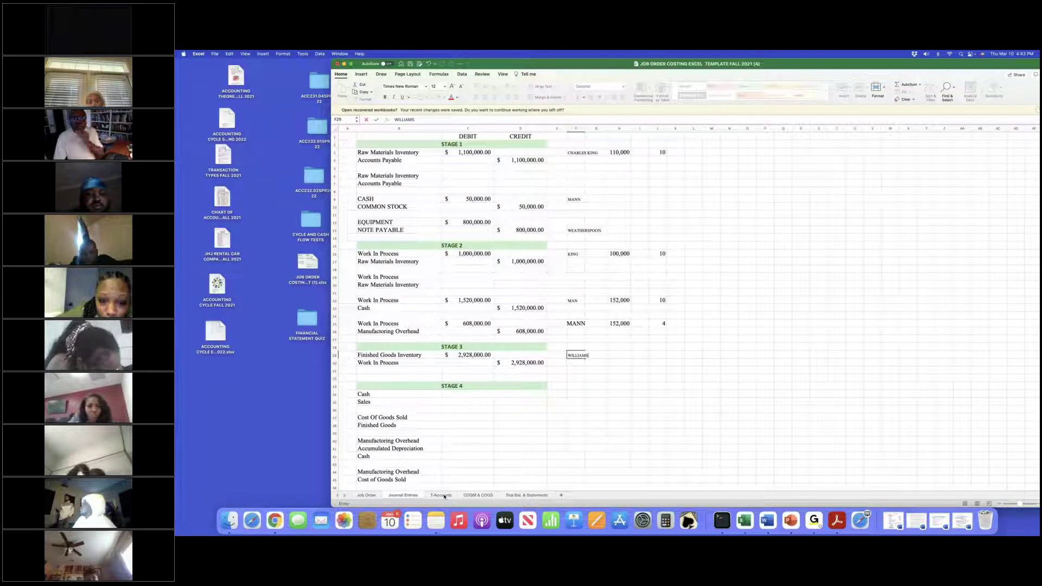
On T-Accounts, enter 40,000 in K8 and the label ACTUAL UC in K9 above Finished Goods.
click(440, 495)
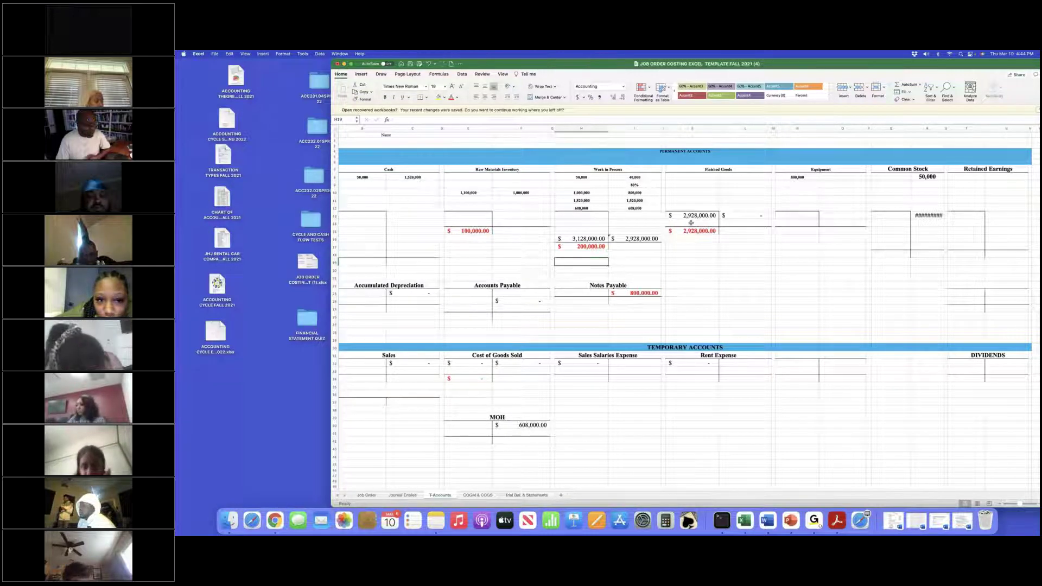
click(688, 177)
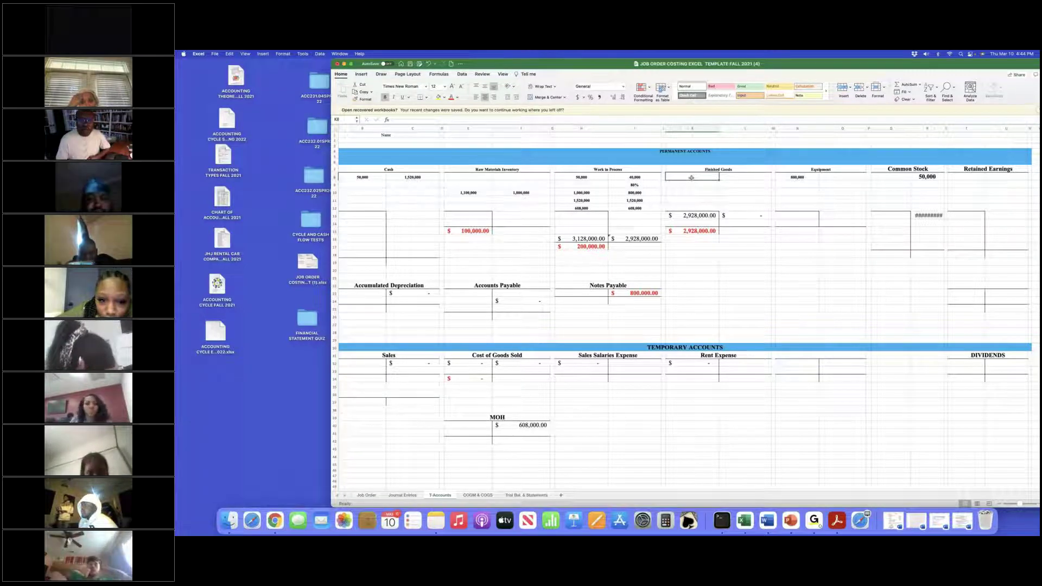
text(40)
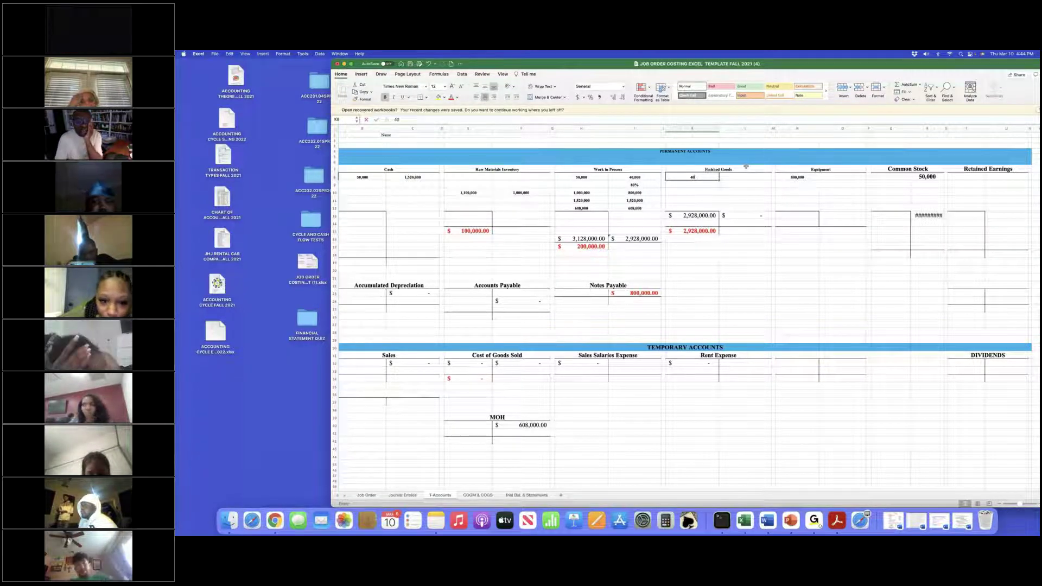
text(,000)
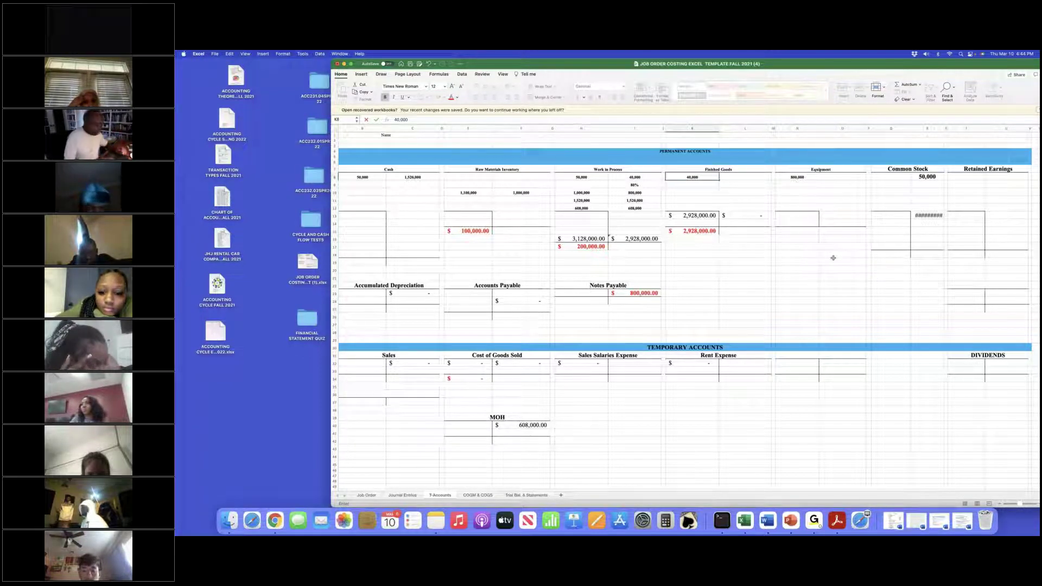
click(673, 183)
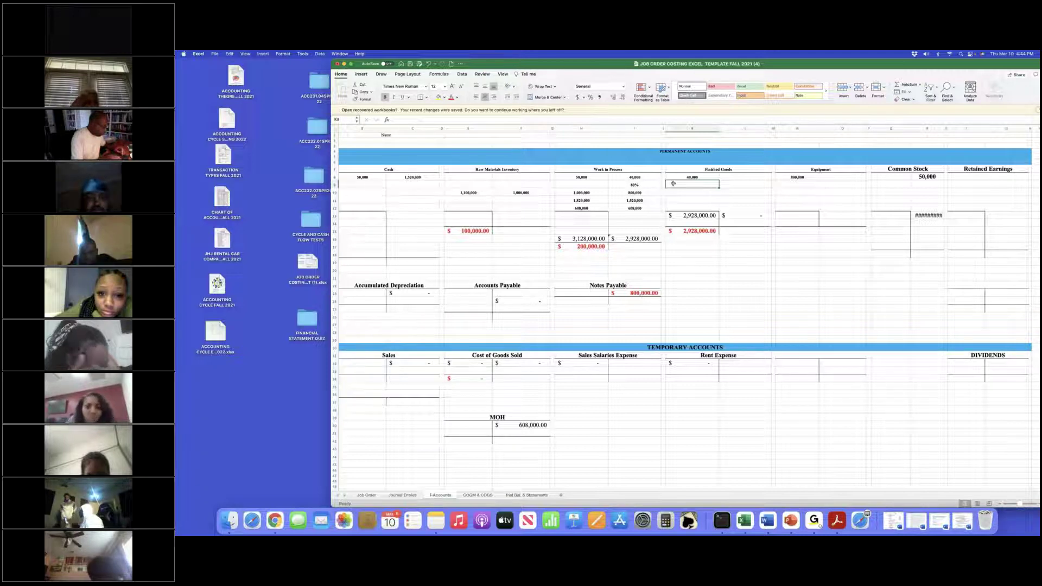
text(ACTUAL)
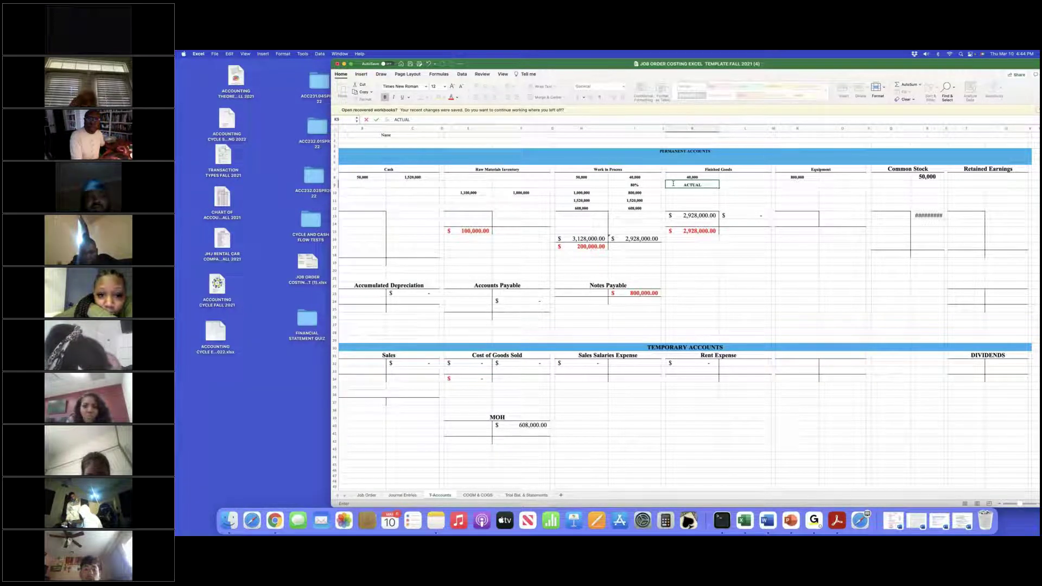
text(UC)
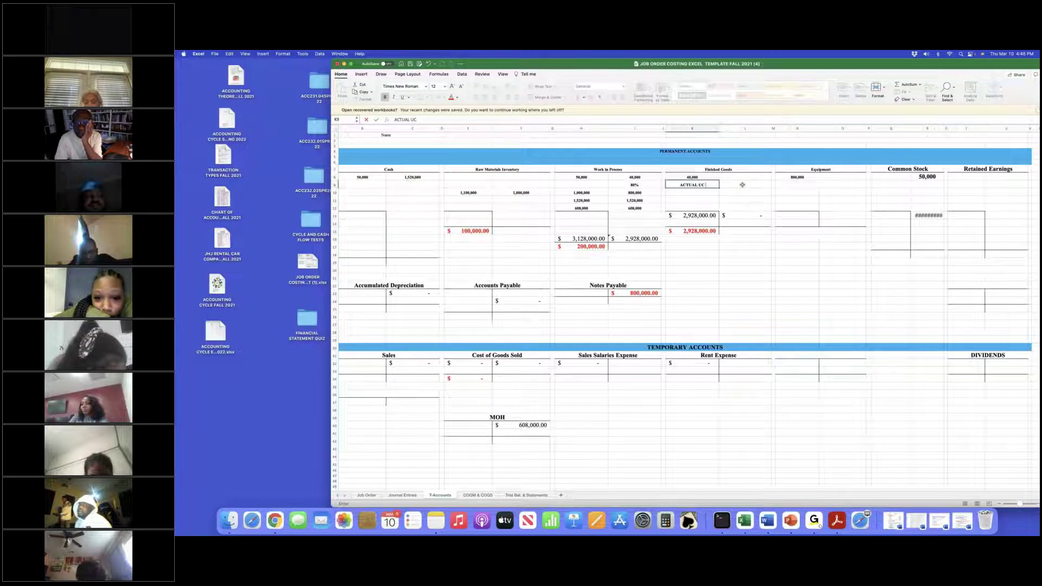
click(742, 177)
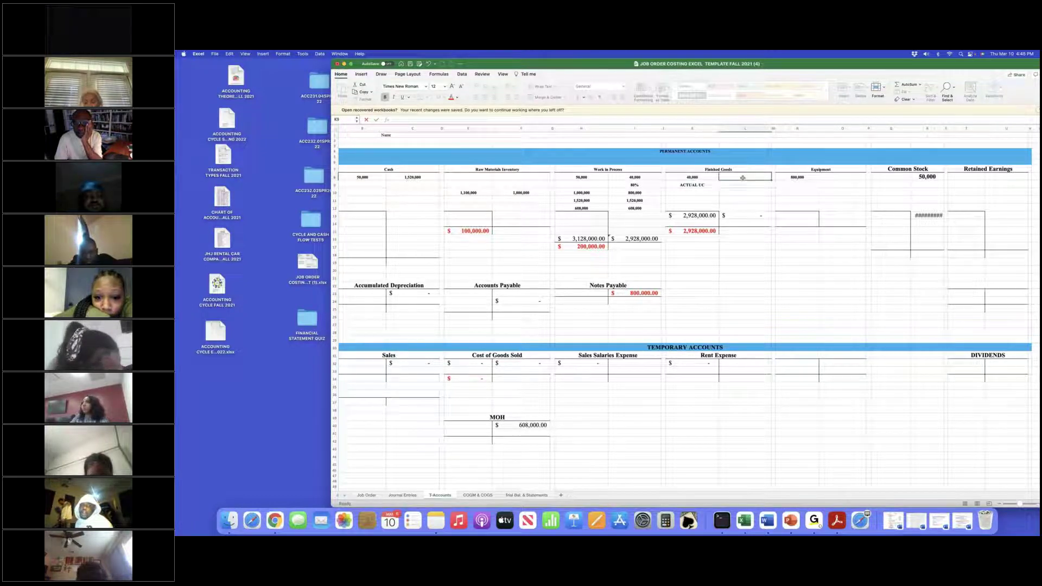
Insert entire blank rows beside the Finished Goods labels to shift the account balances down.
right_click(743, 185)
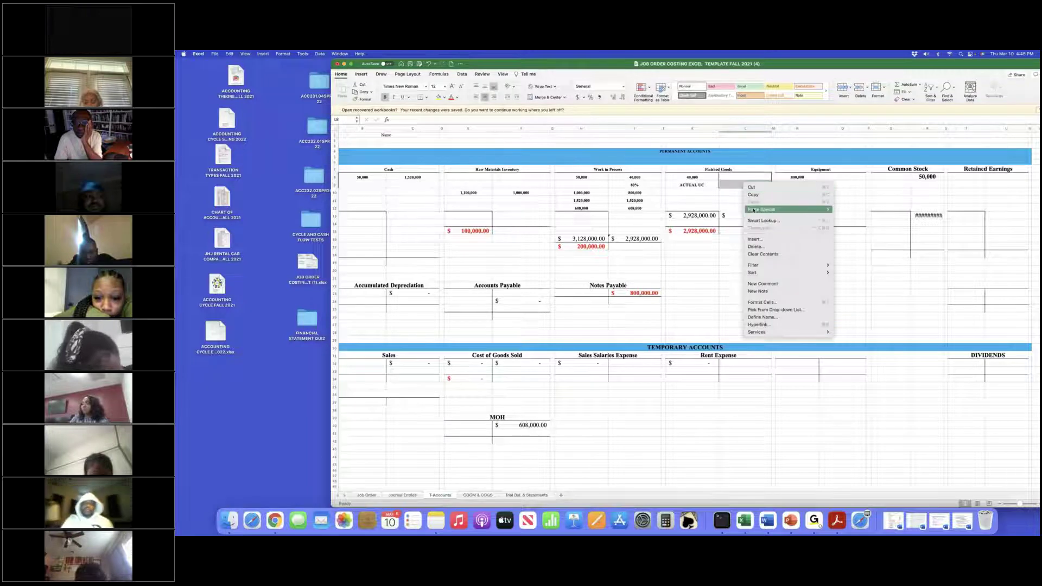
click(770, 242)
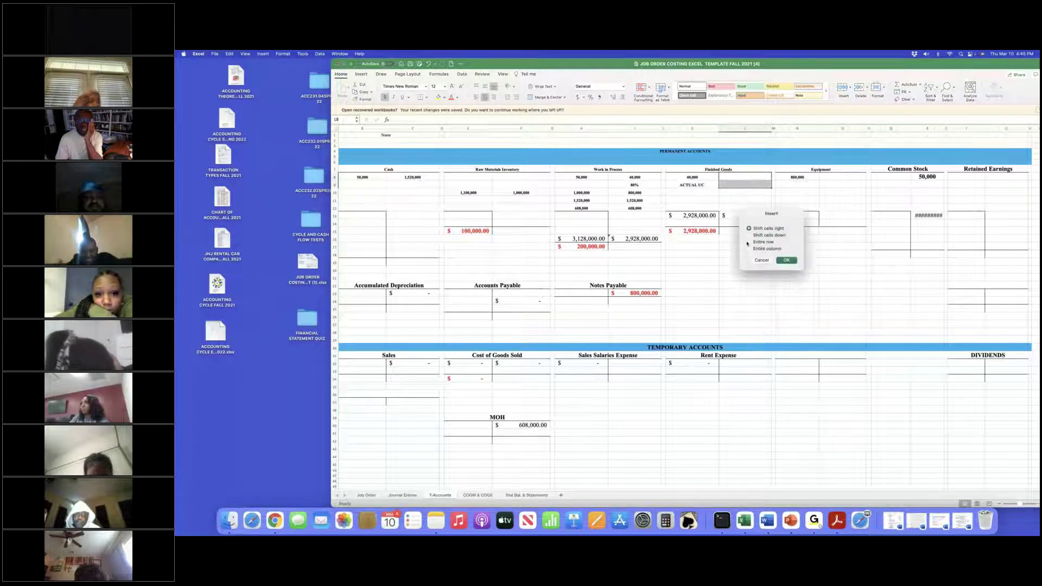
click(749, 242)
click(786, 260)
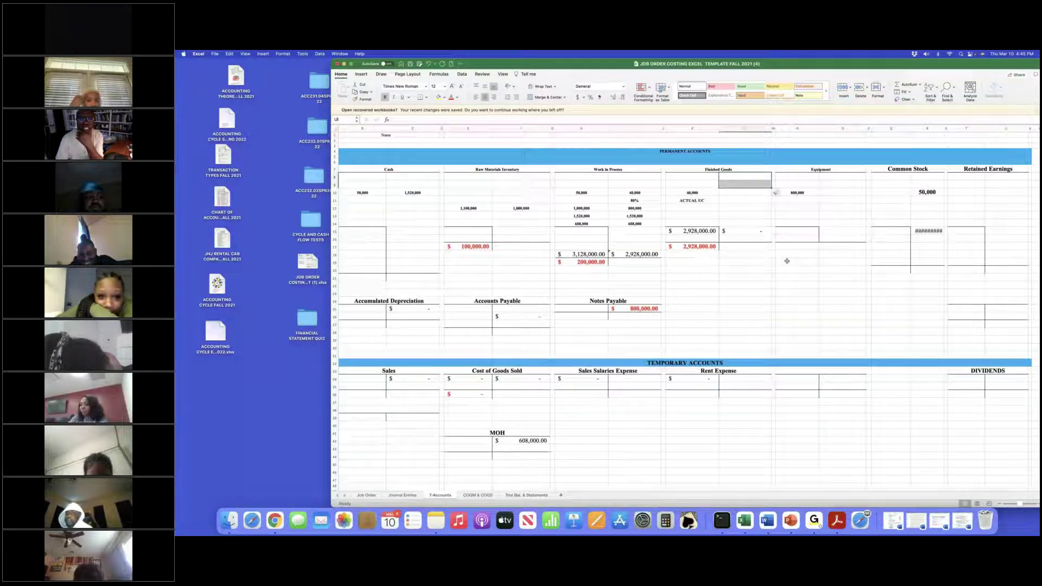
click(773, 276)
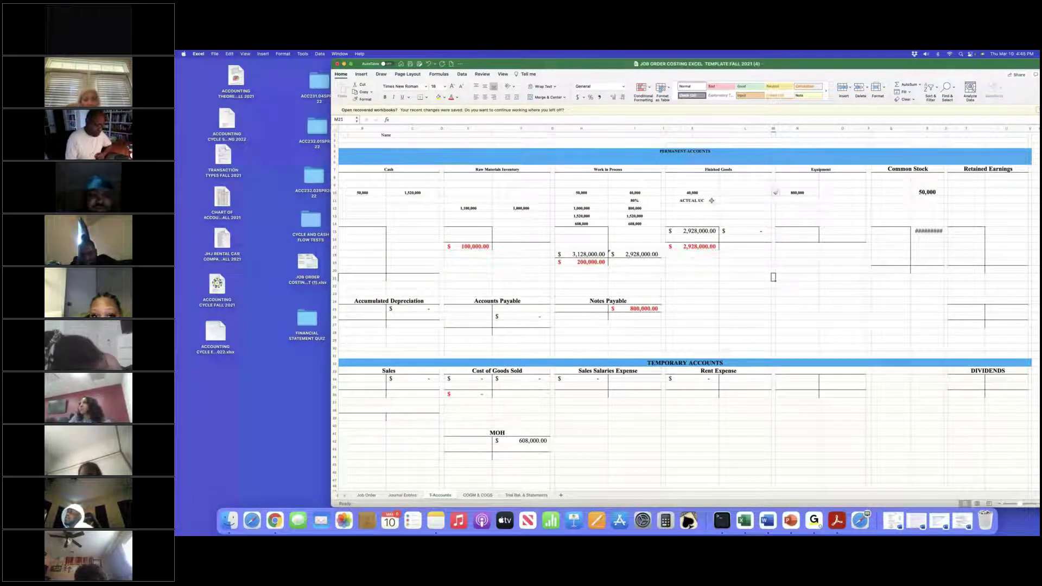
Note 73.2 in K9 and the job name in K8 above Finished Goods, then return to Journal Entries.
click(686, 182)
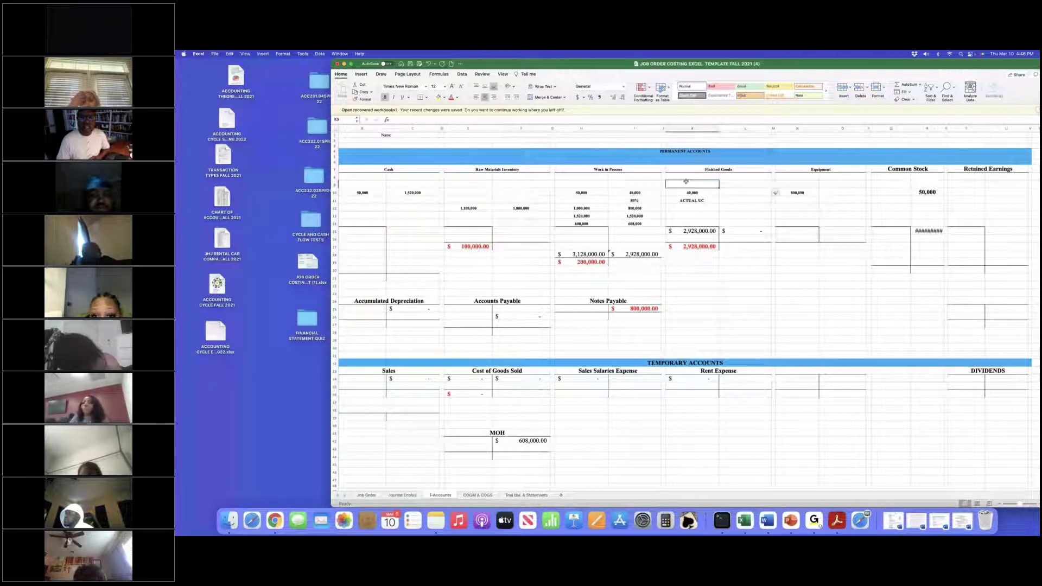
text(73.22)
drag(596, 67, 529, 64)
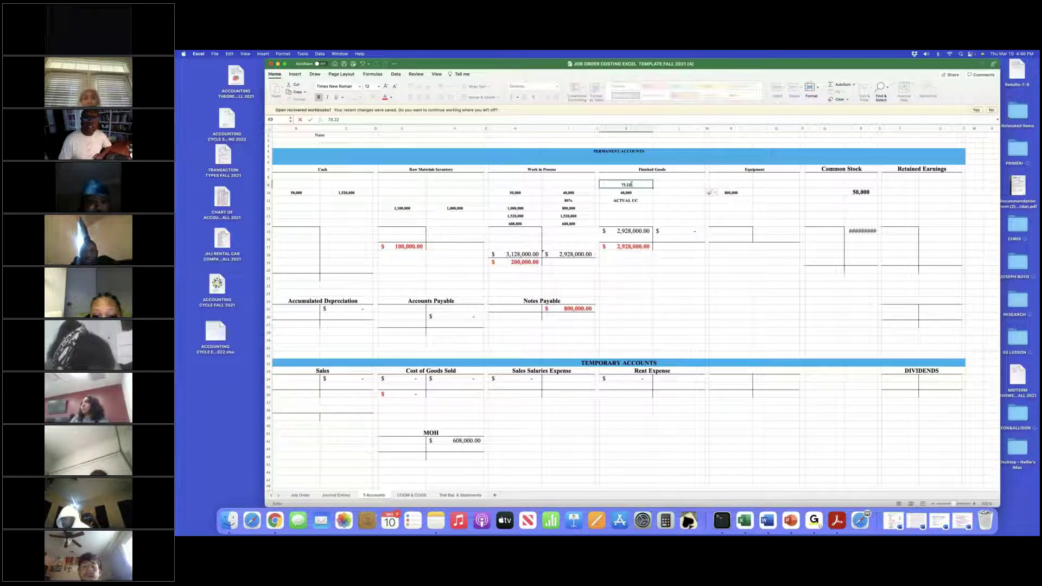
key(BackSpace)
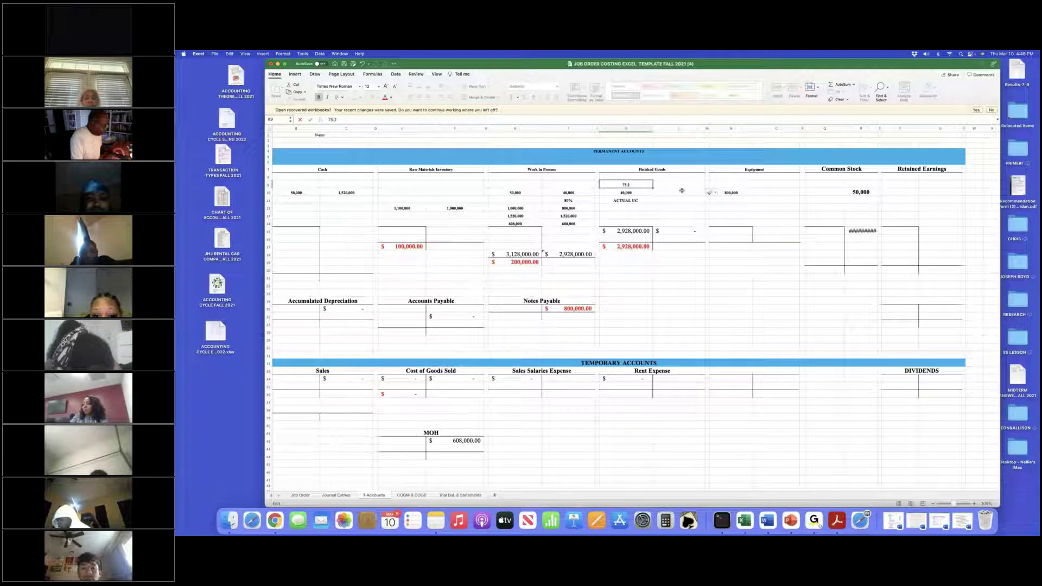
click(633, 177)
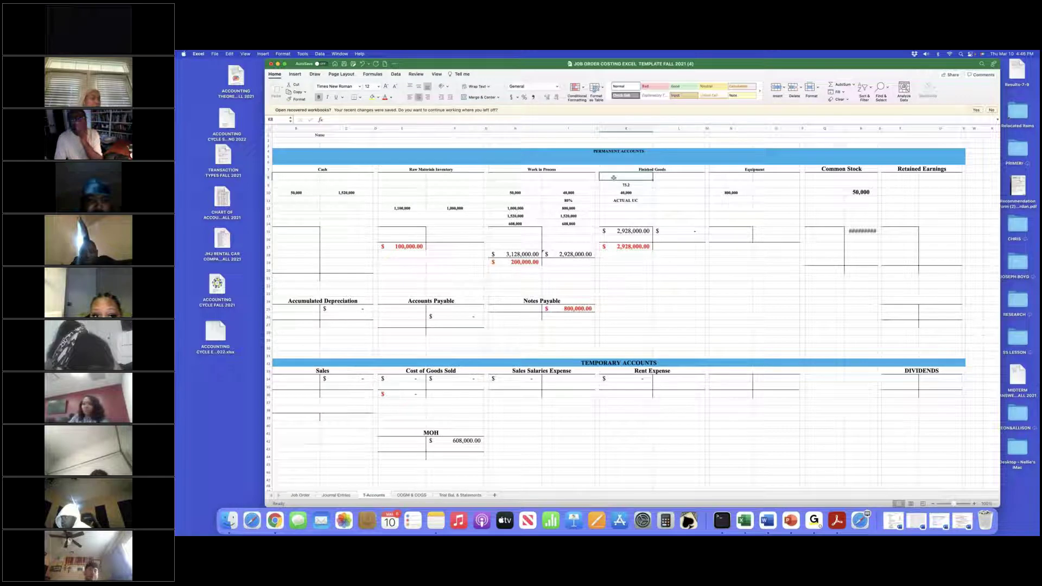
text(PERSLEY)
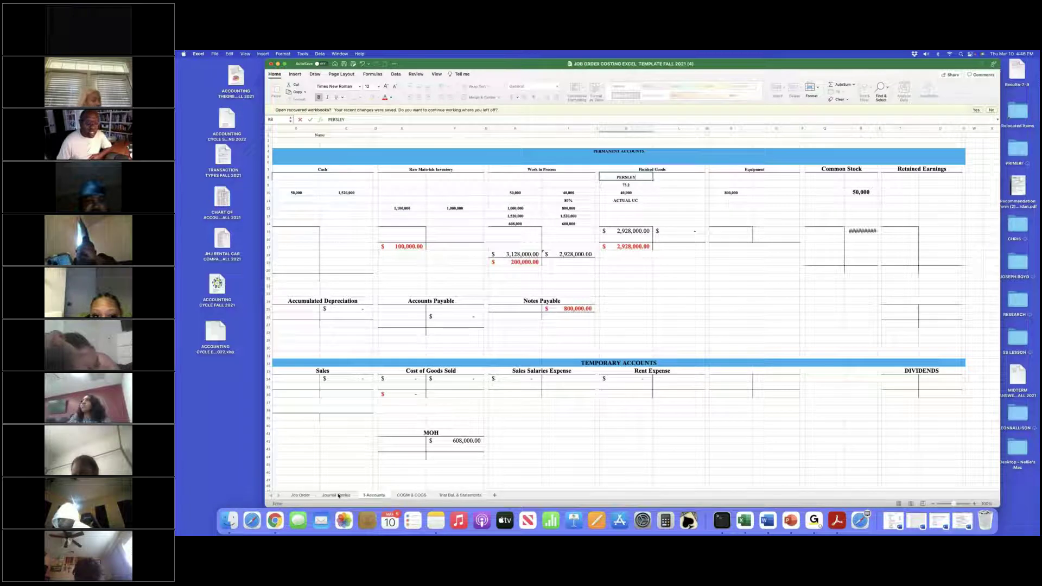
click(337, 495)
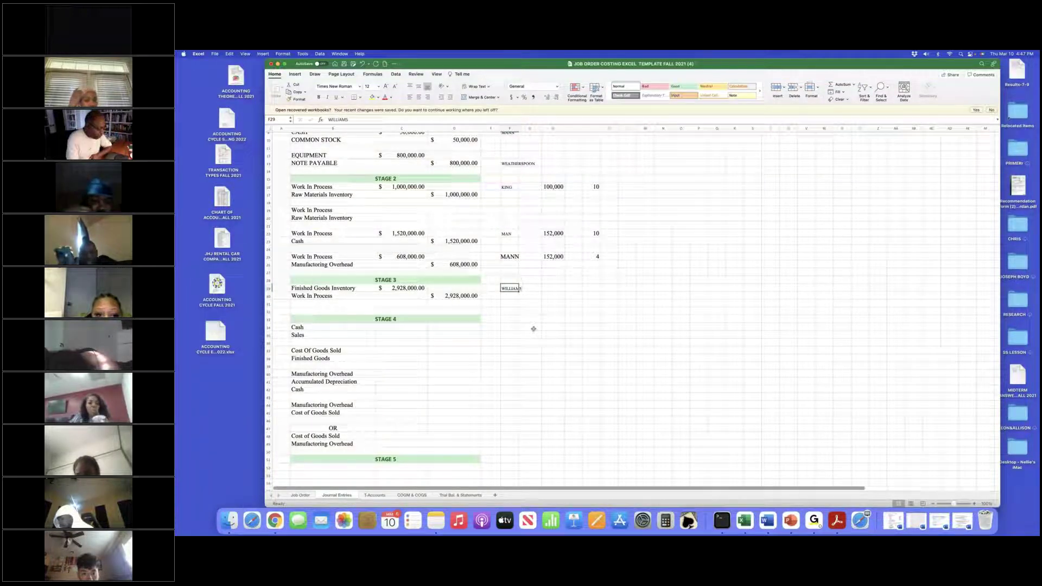
Enter 30,000 in H34 and 204 in J34 beside the Stage 4 Cash entry, then view Job Order.
click(551, 325)
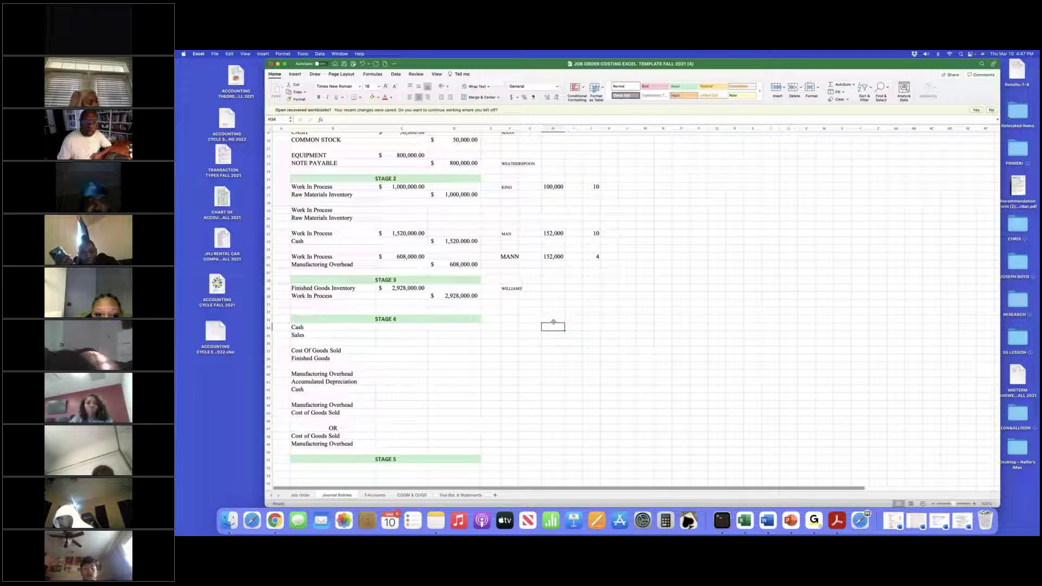
text(30,)
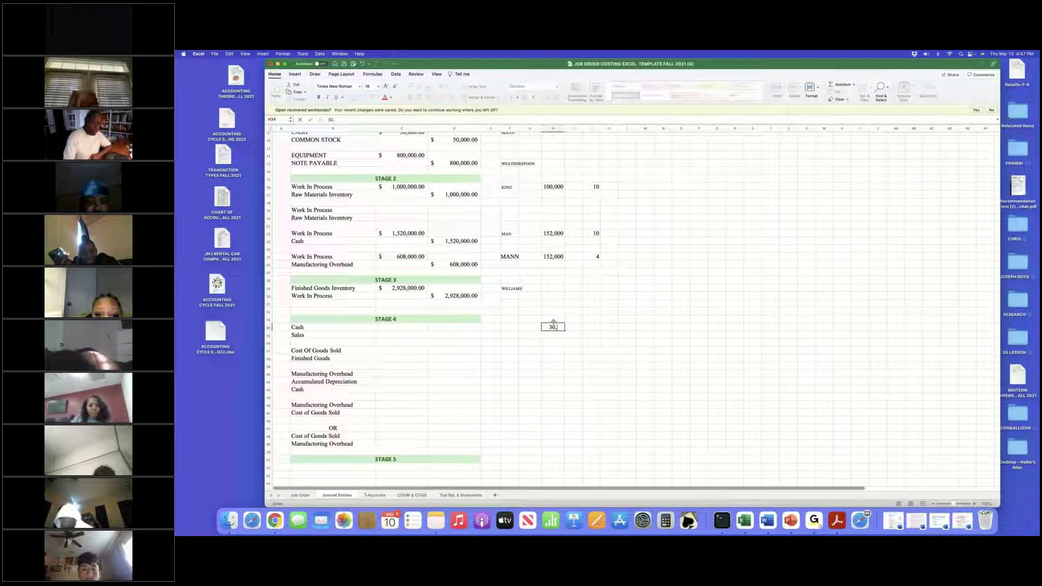
text(000)
click(589, 327)
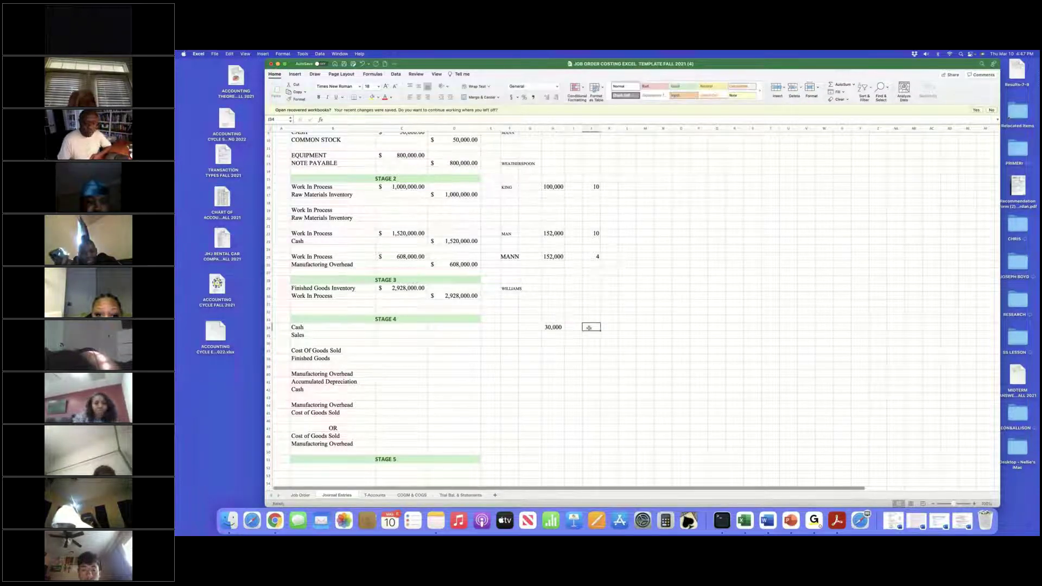
text(20)
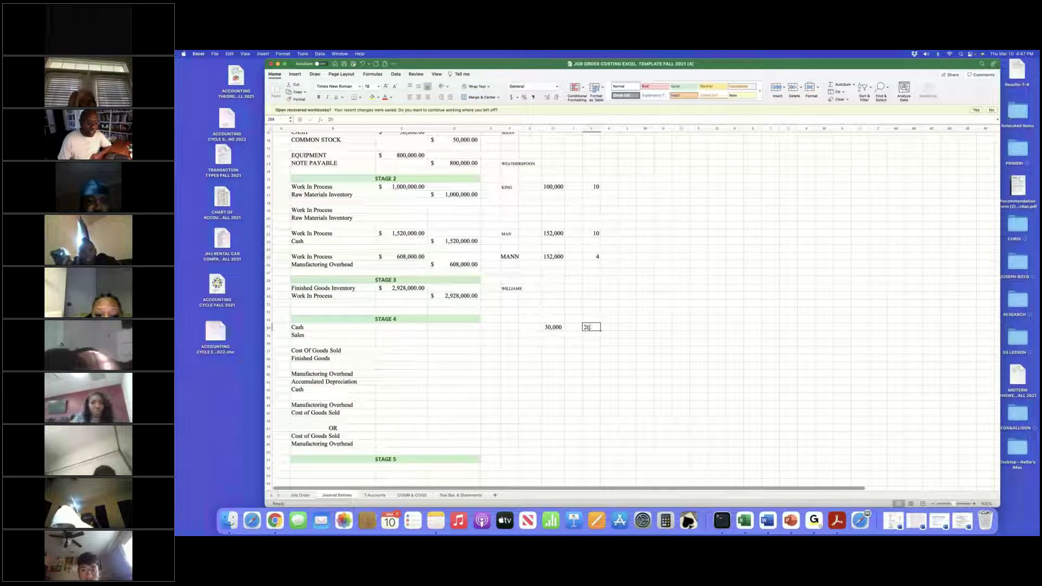
text(4)
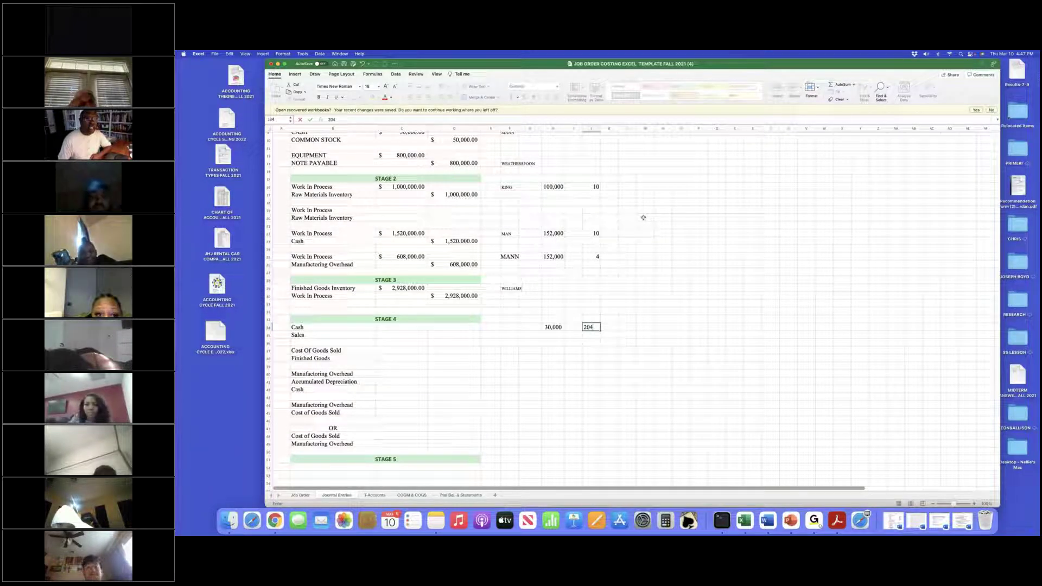
click(297, 494)
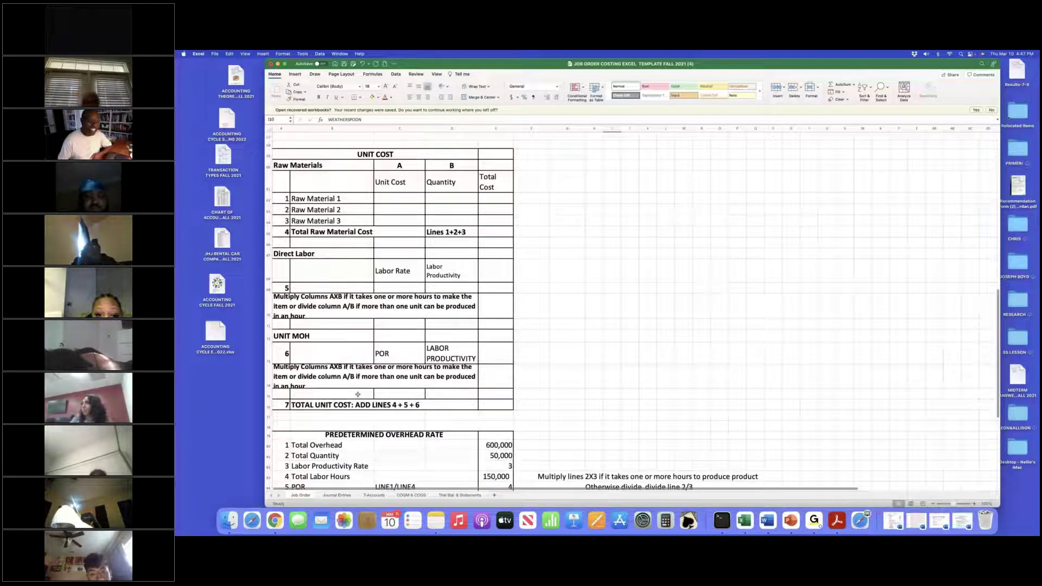
Review the Job Order overhead rate of 4 (600,000 over 150,000 hours), then return to Journal Entries.
scroll(379, 380, up, 15)
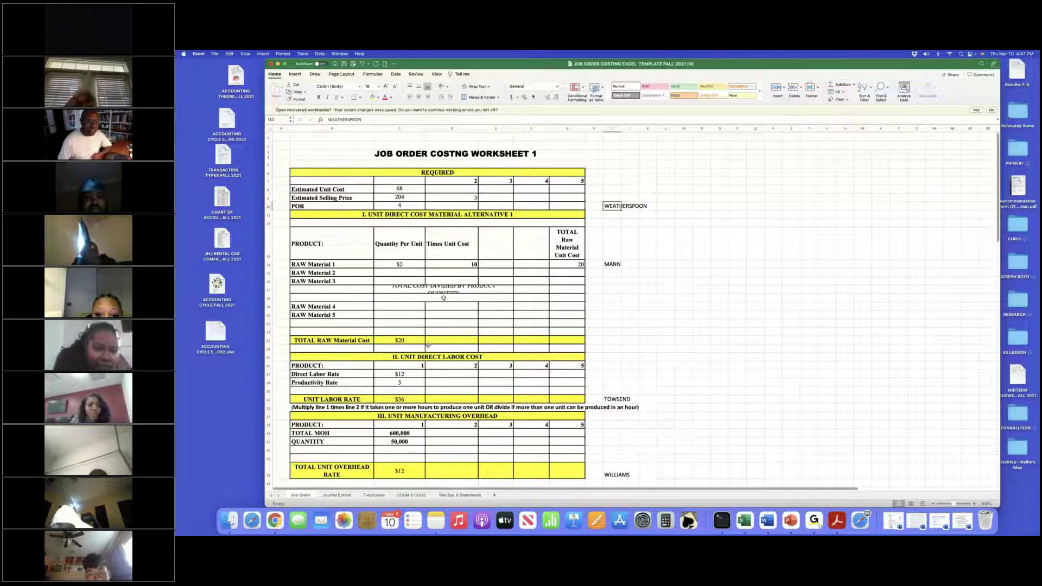
scroll(428, 344, down, 15)
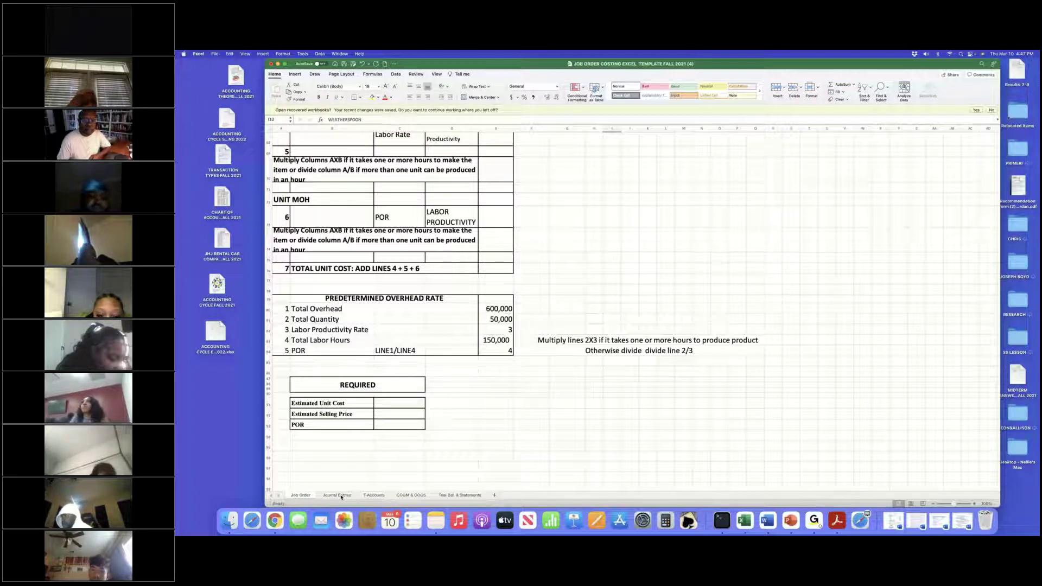
click(341, 496)
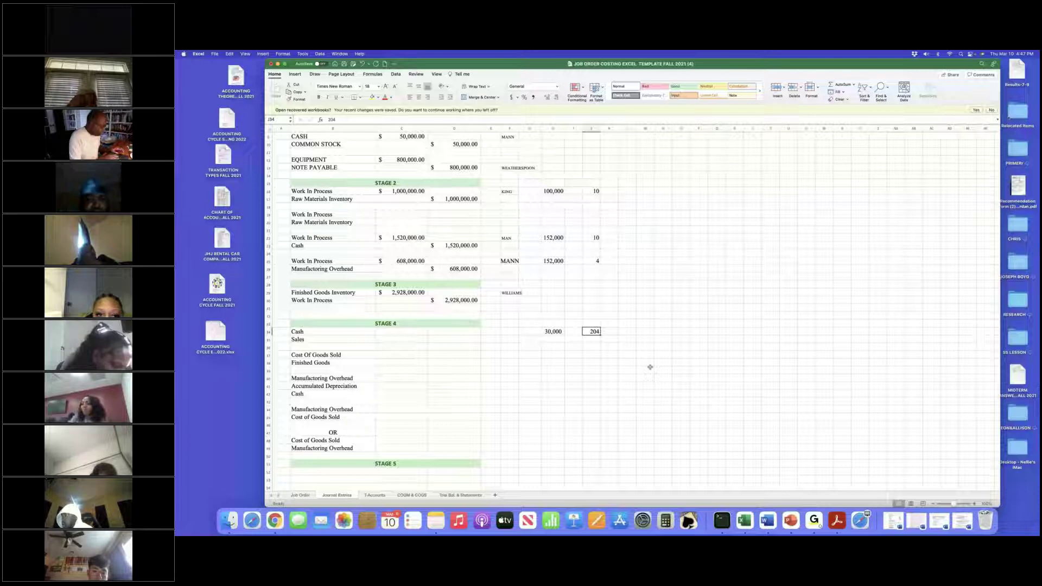
Record the Stage 4 sale as a 6,124,000 Cash debit and Sales credit, with the customer name in F34.
click(510, 331)
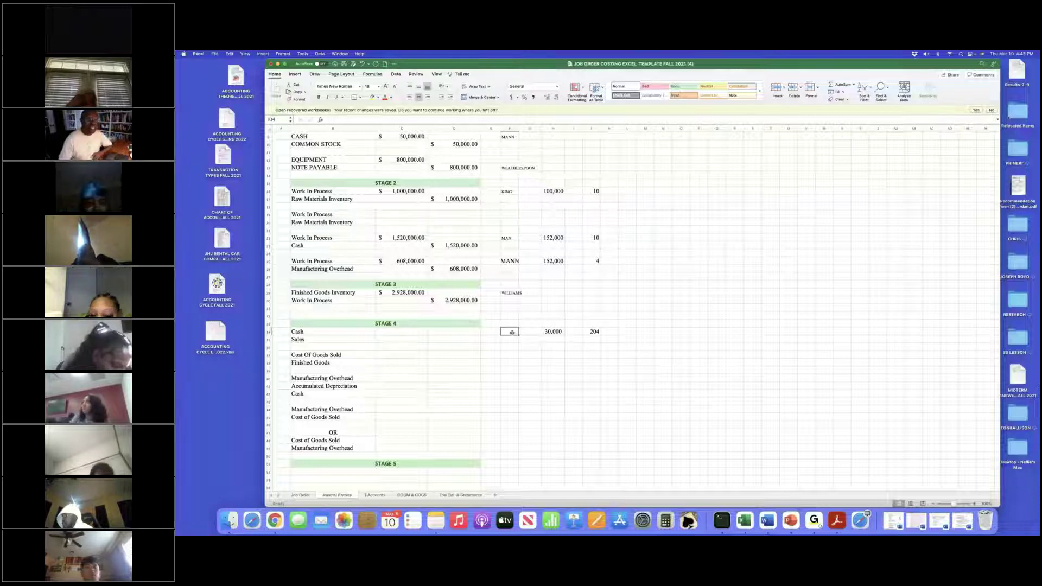
text(MANN)
click(387, 332)
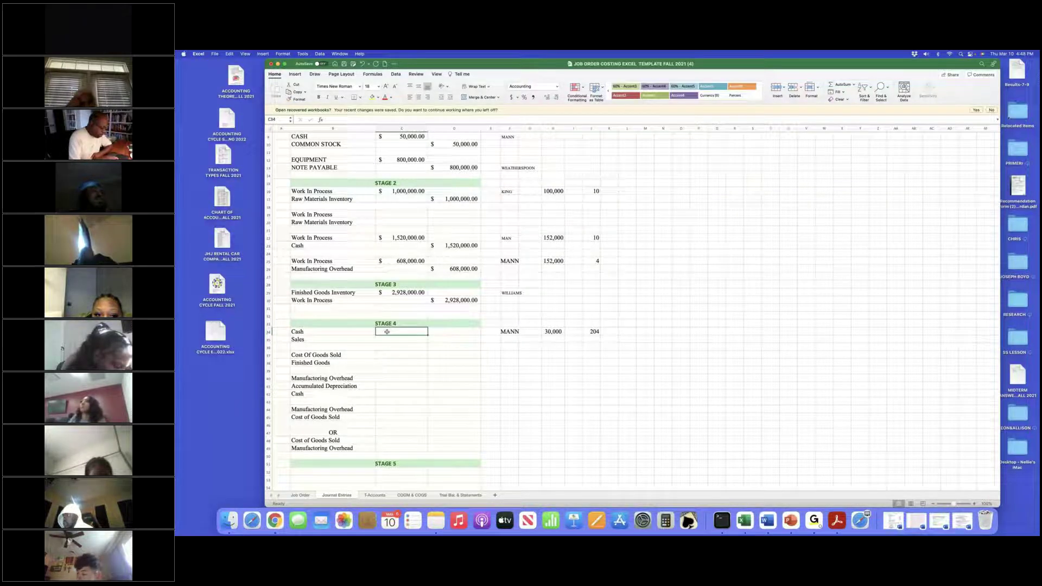
text(6)
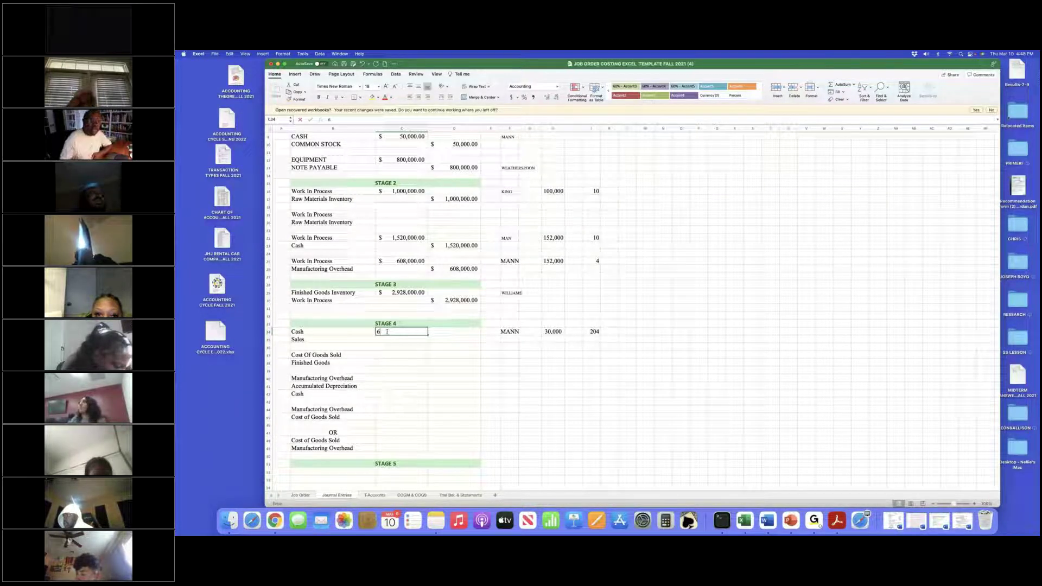
text(,)
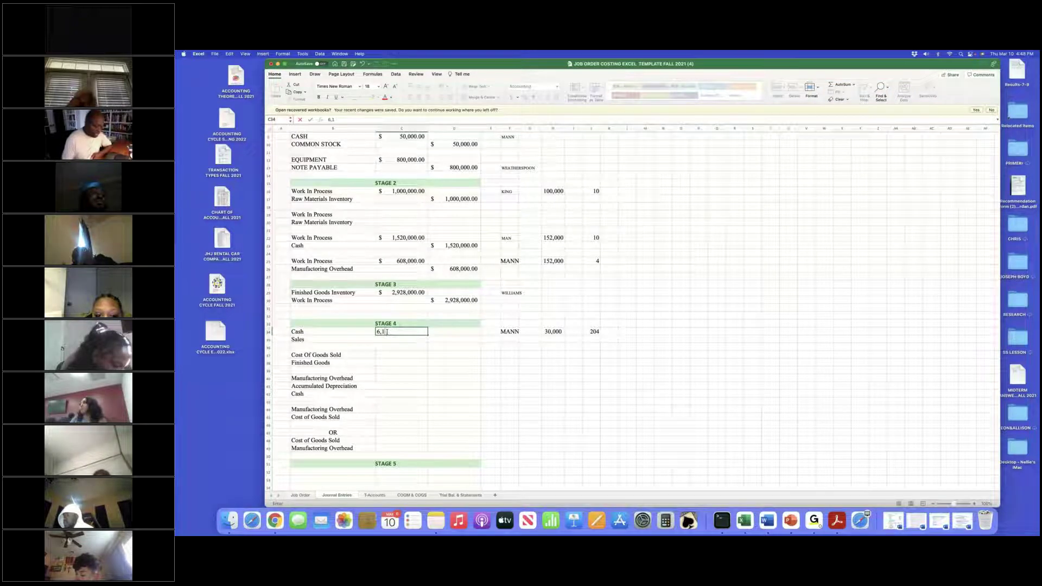
text(124,000)
click(443, 337)
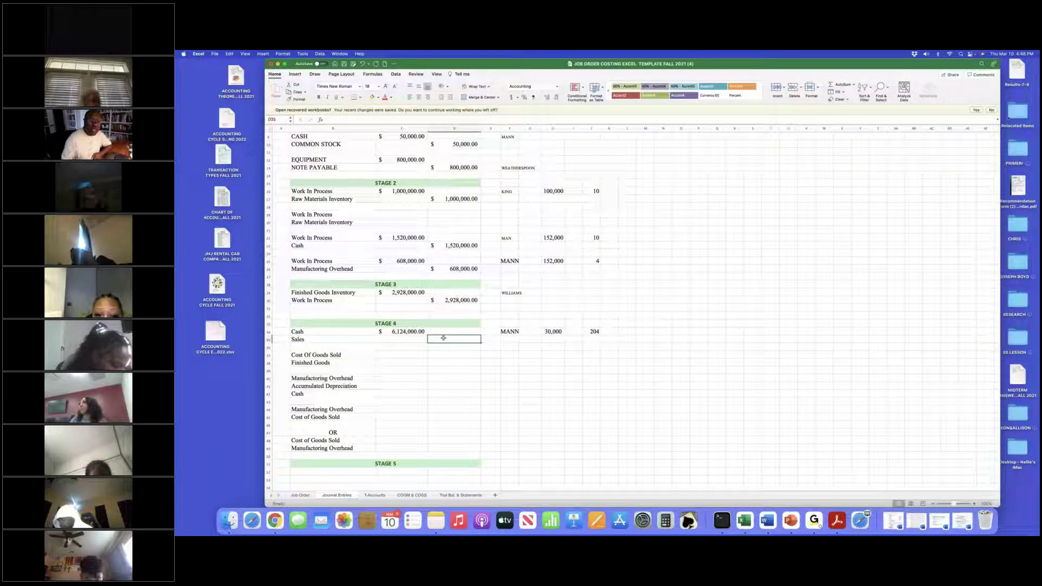
text(6,124)
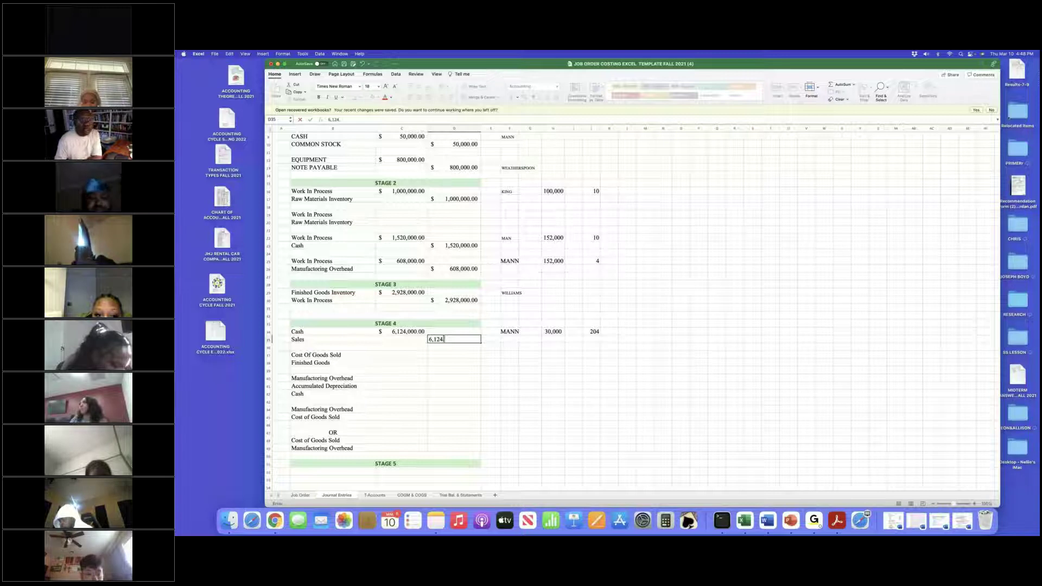
text(,000)
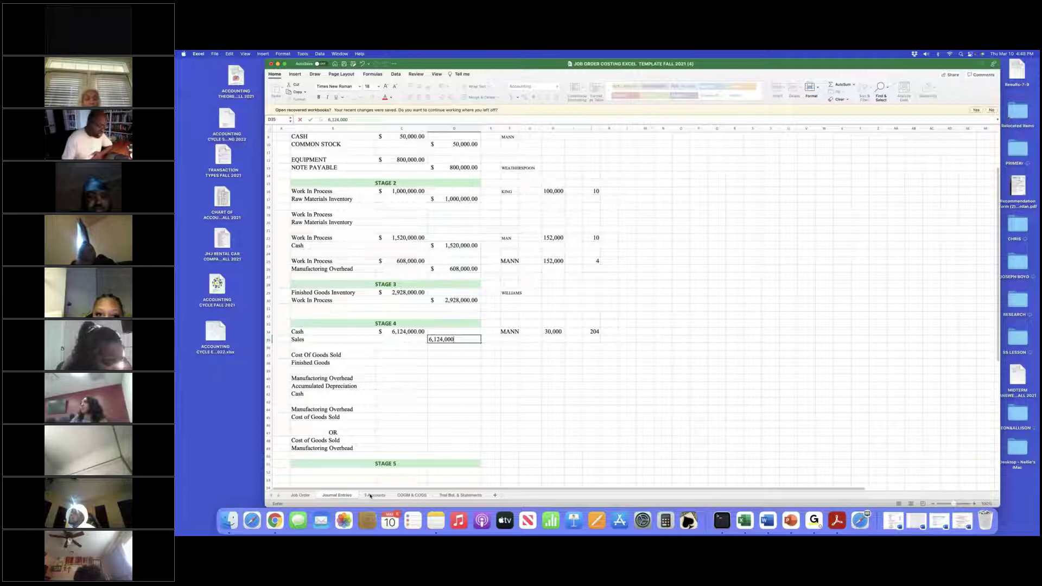
click(370, 496)
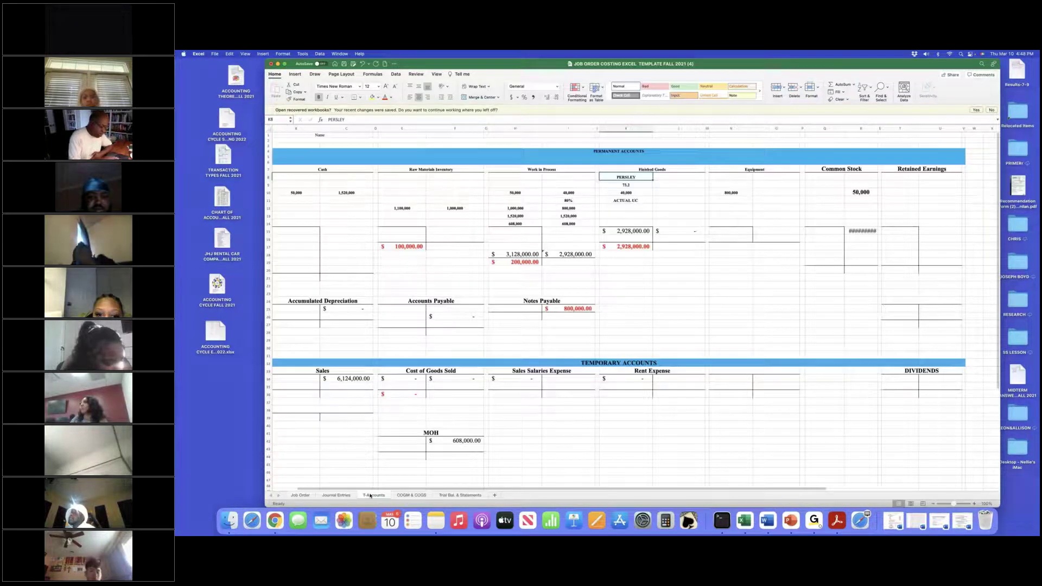
Enter 6,124,000 in cell B11 as the Cash T-account debit.
click(287, 201)
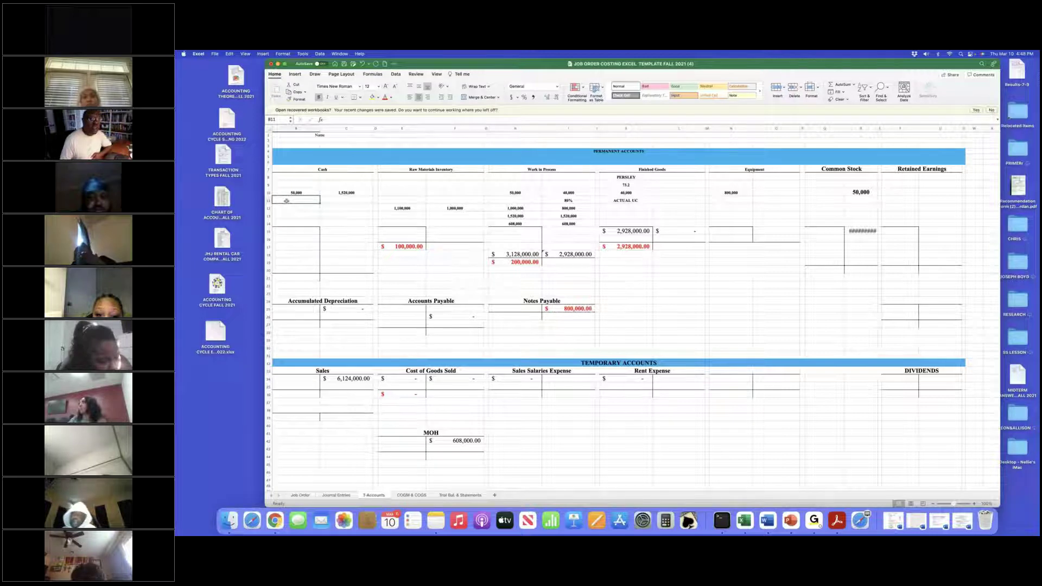
text(6,)
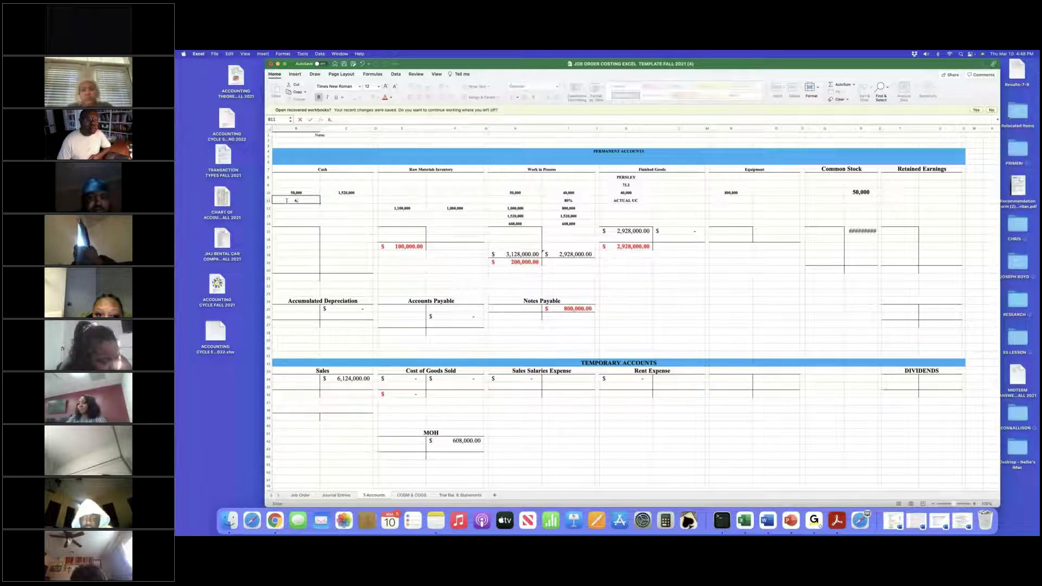
text(124,000)
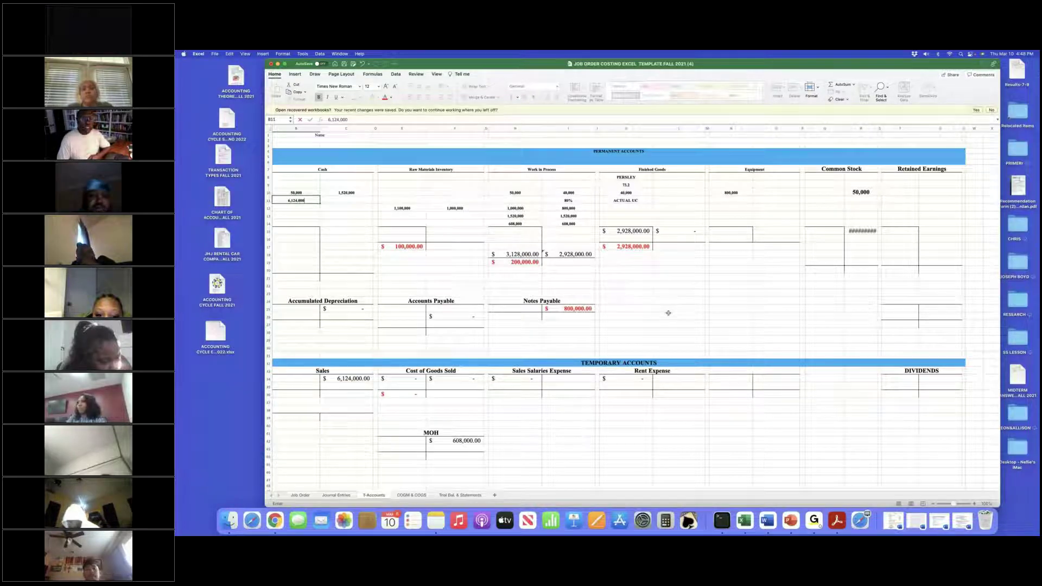
click(668, 311)
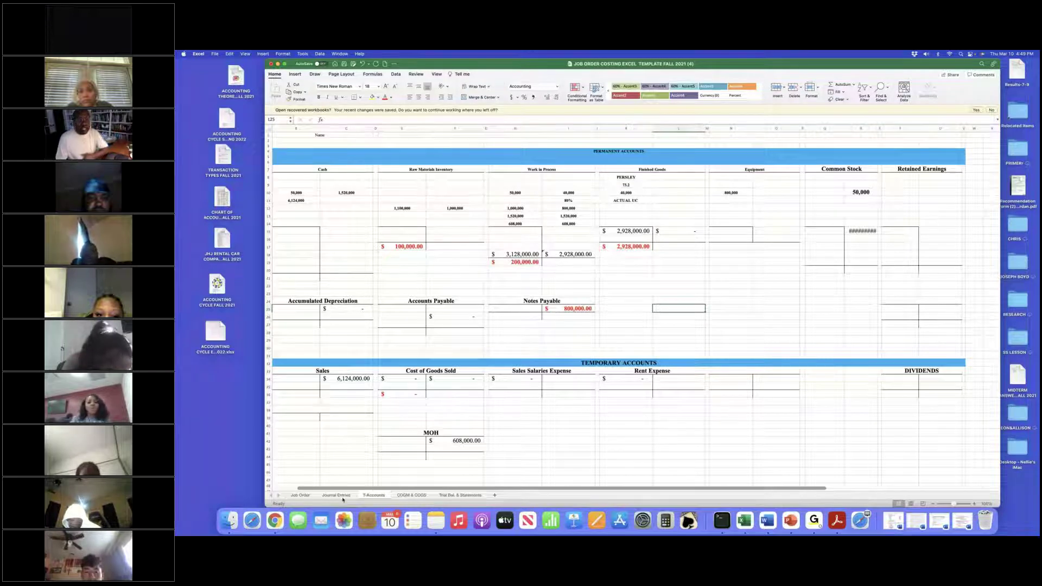
Copy the Cost of Goods Sold debit cell C37 on Journal Entries, then return to T-Accounts.
click(338, 495)
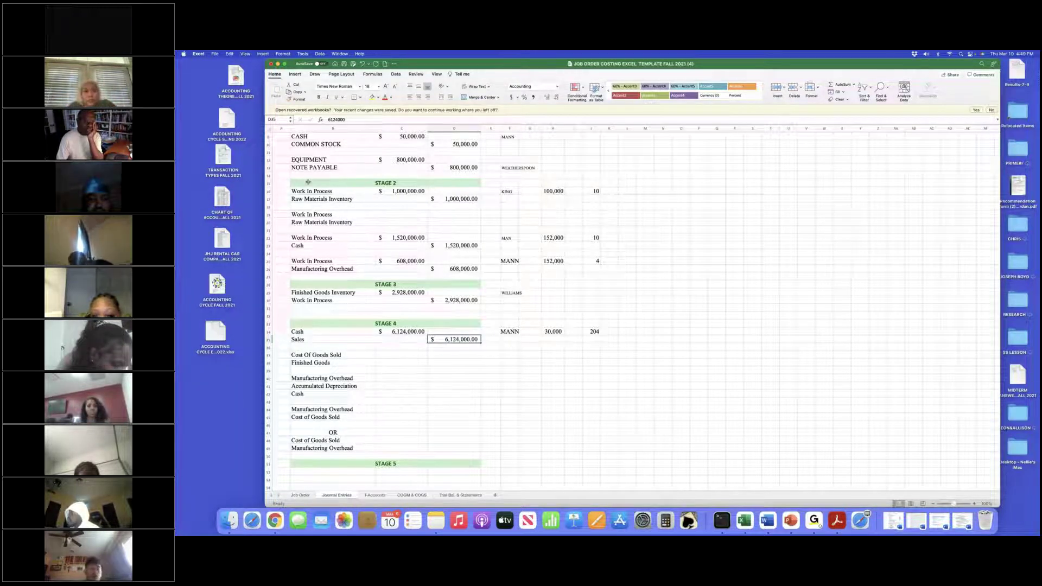
scroll(312, 184, up, 3)
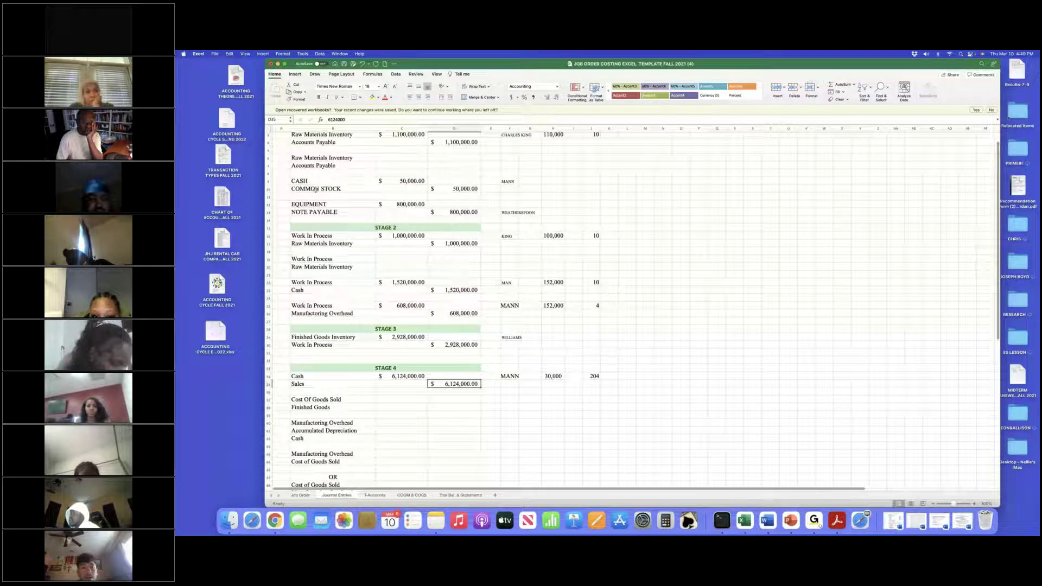
scroll(324, 438, down, 6)
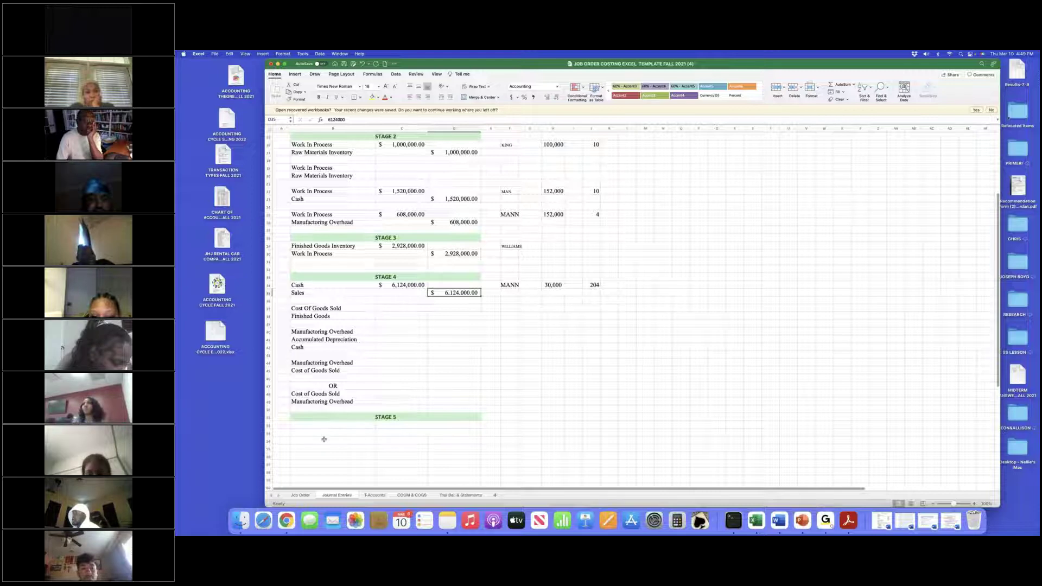
scroll(436, 364, up, 2)
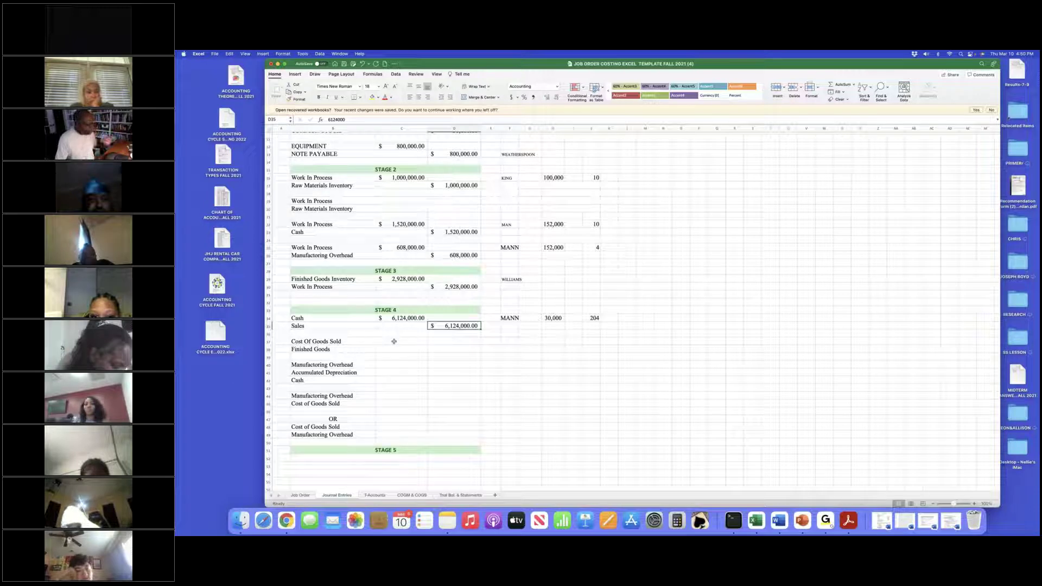
click(394, 342)
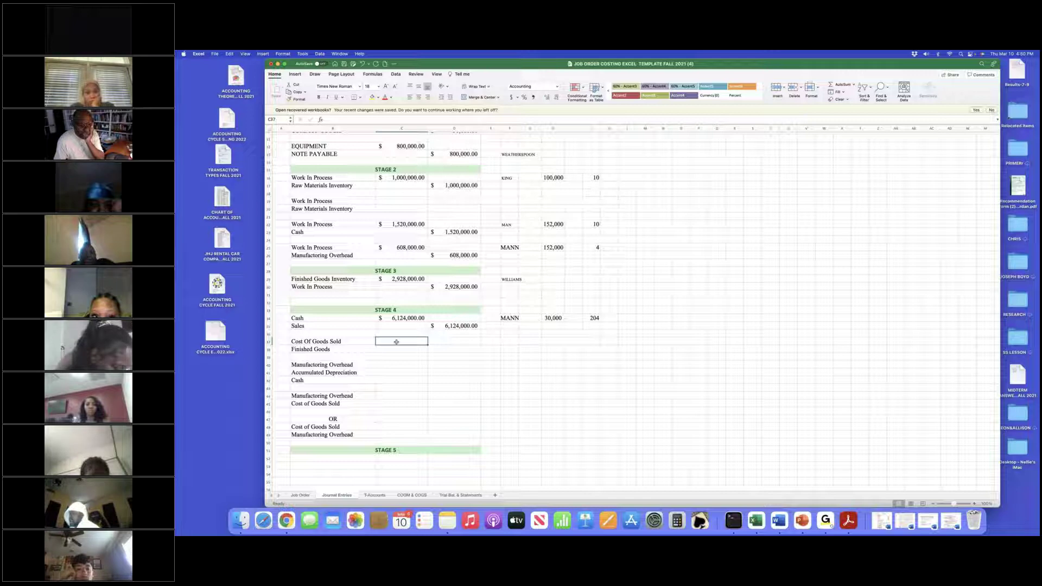
key(super+c)
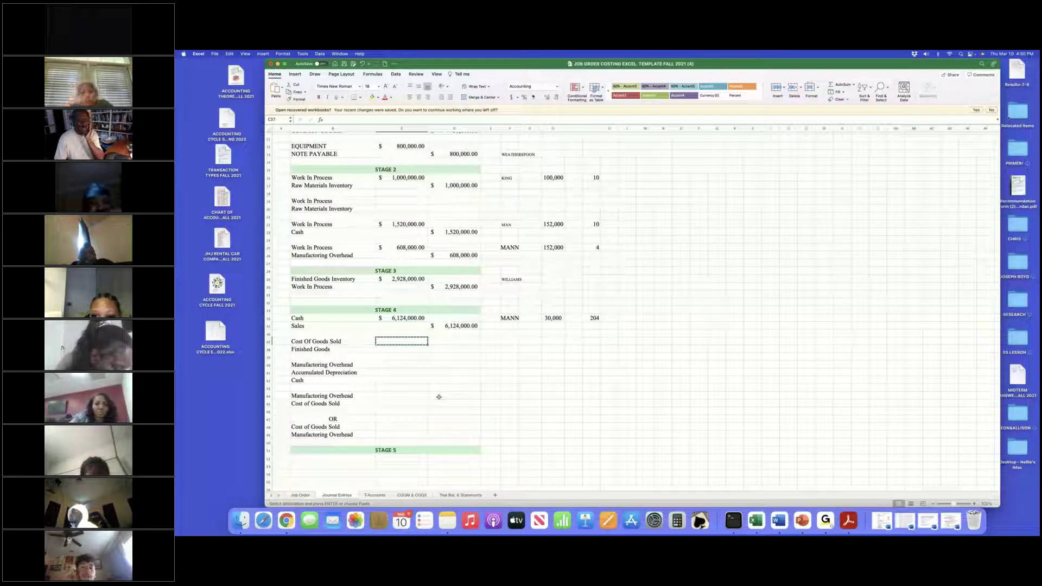
key(ctrl+Page_Down)
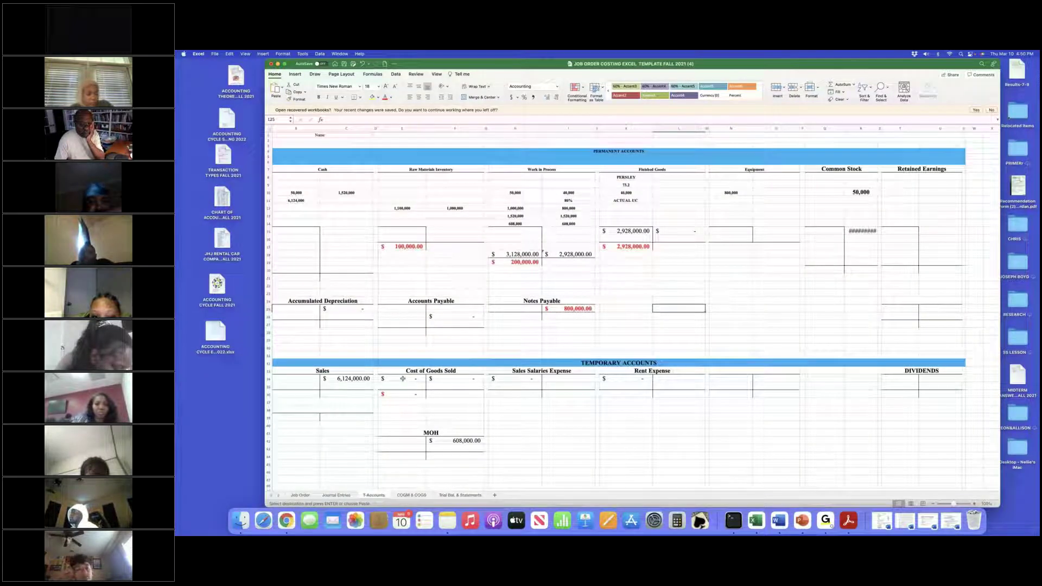
Paste-link cell E34 to Journal Entries C37 as the Cost of Goods Sold debit.
click(403, 378)
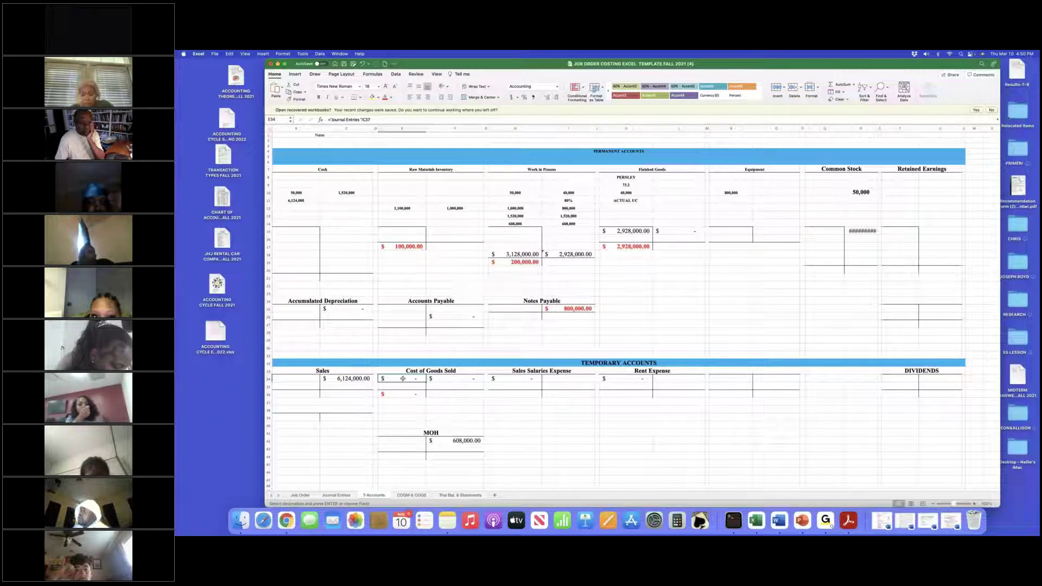
right_click(403, 378)
mouse_move(434, 378)
click(499, 471)
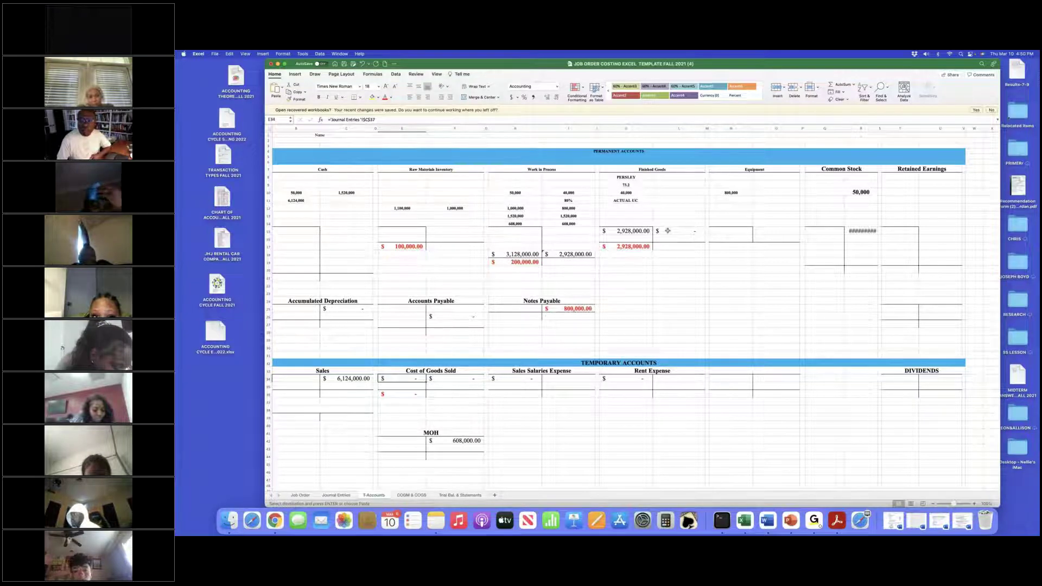
Paste-link the Finished Goods credit in L15 to journal cell C37 and end copy mode.
right_click(667, 230)
mouse_move(715, 259)
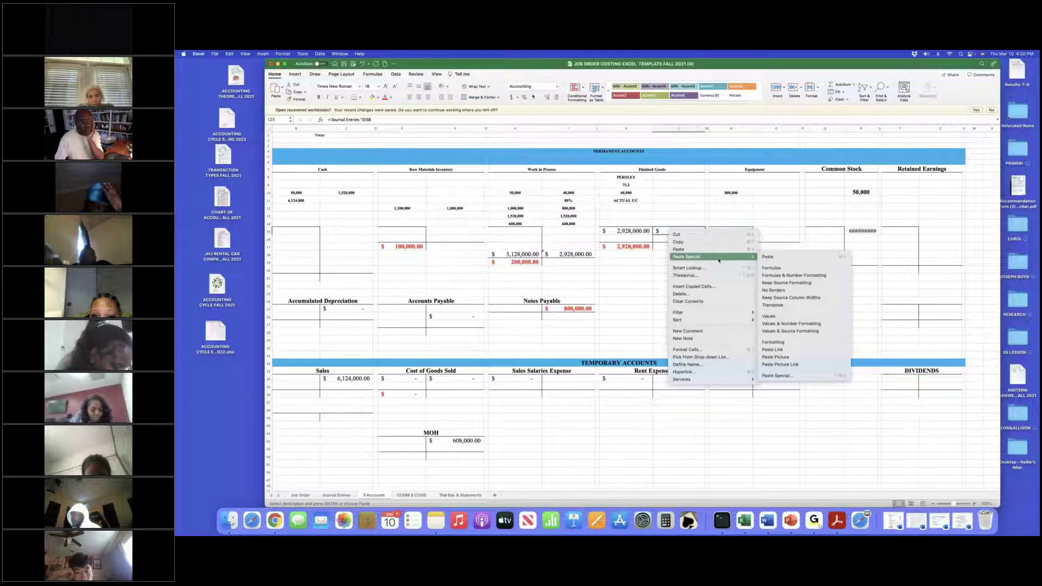
click(773, 349)
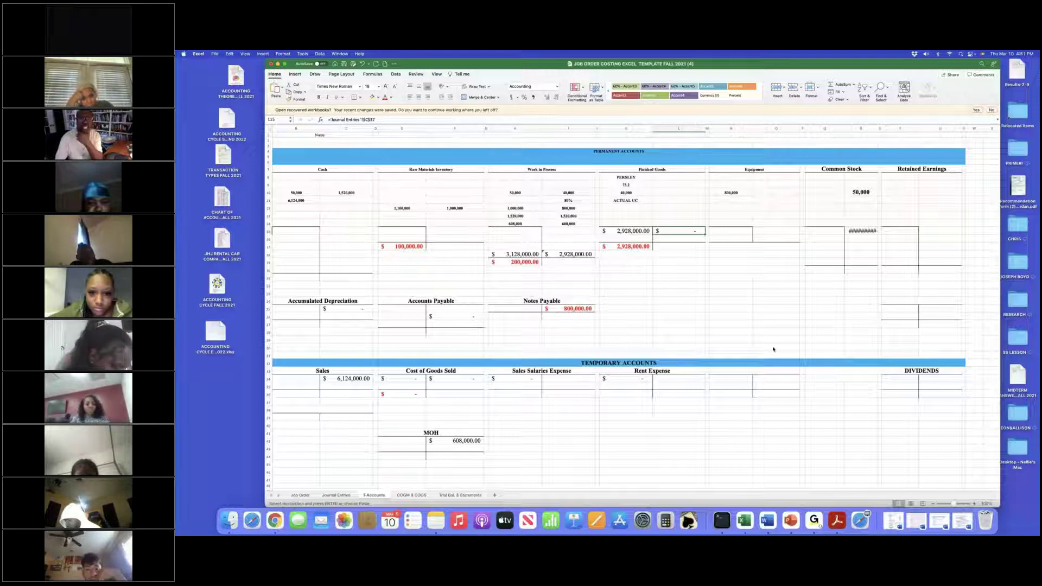
click(346, 245)
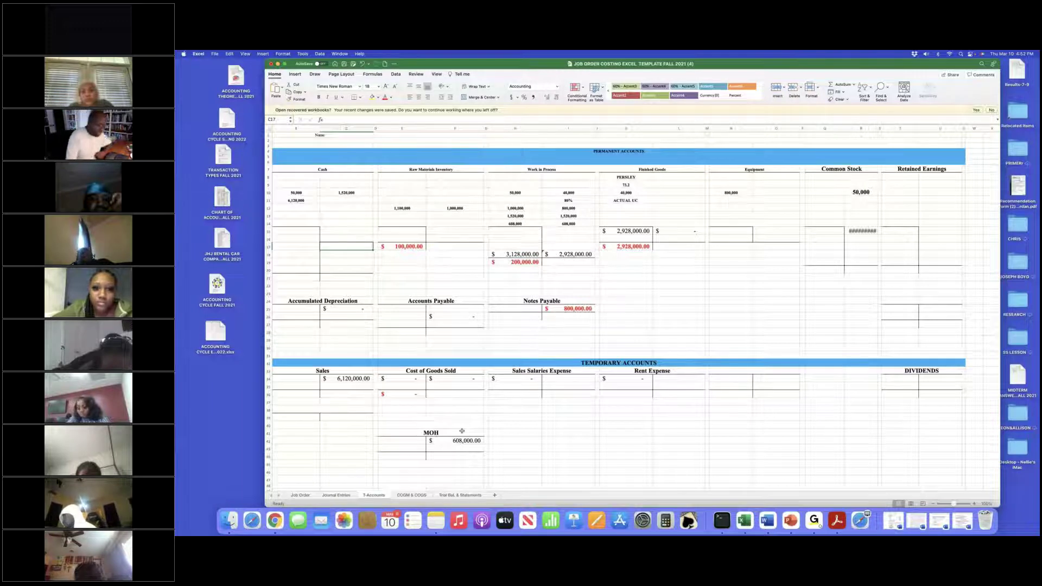
On Journal Entries, enter 73.2 in J37 beside the 30,000 units.
key(ctrl+Page_Up)
click(594, 347)
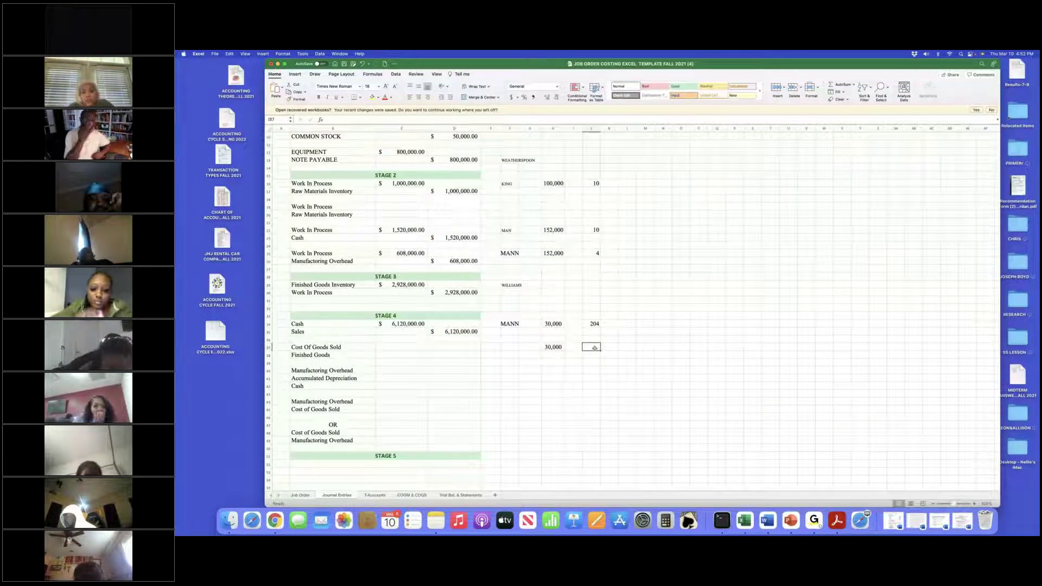
text(73.)
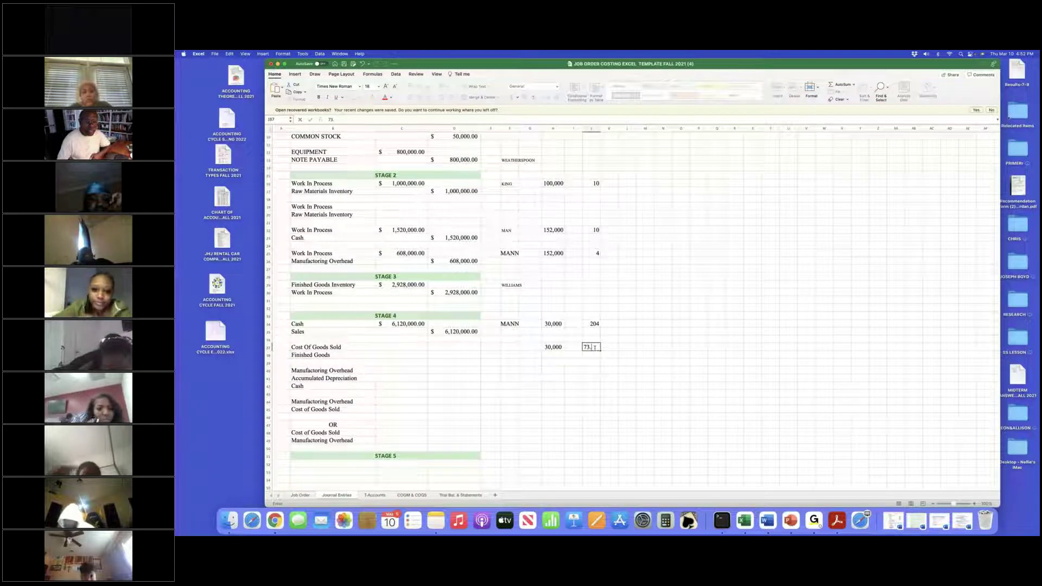
text(2)
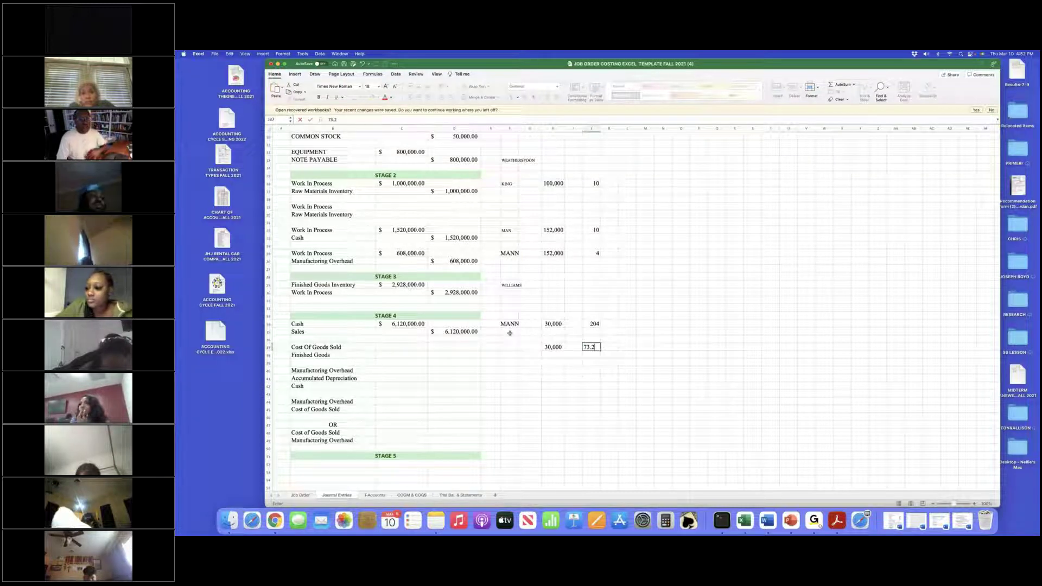
click(400, 347)
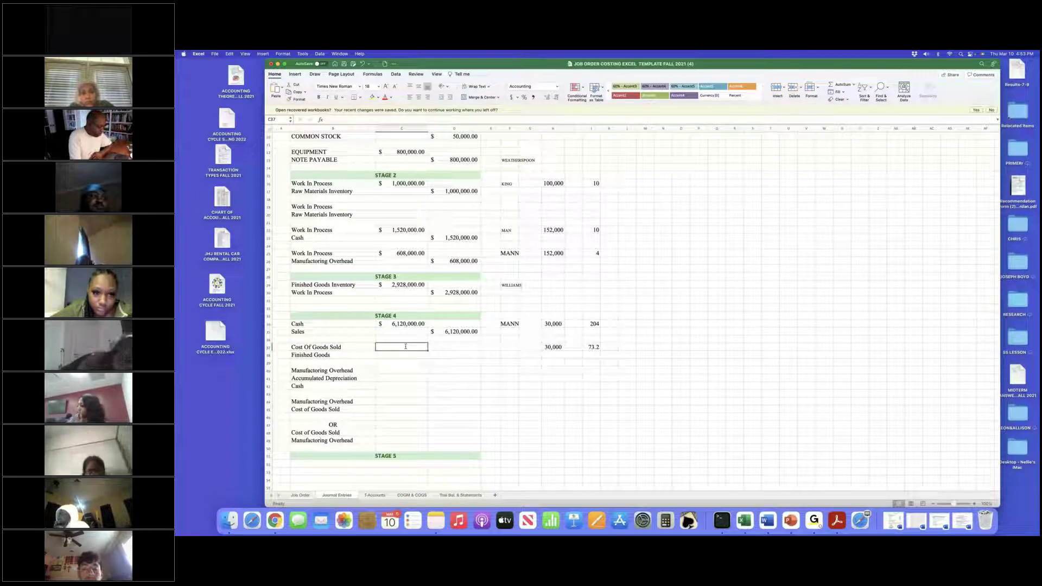
Enter 2,196,000 as the Cost of Goods Sold debit in C37 and Finished Goods credit in D38.
text(=)
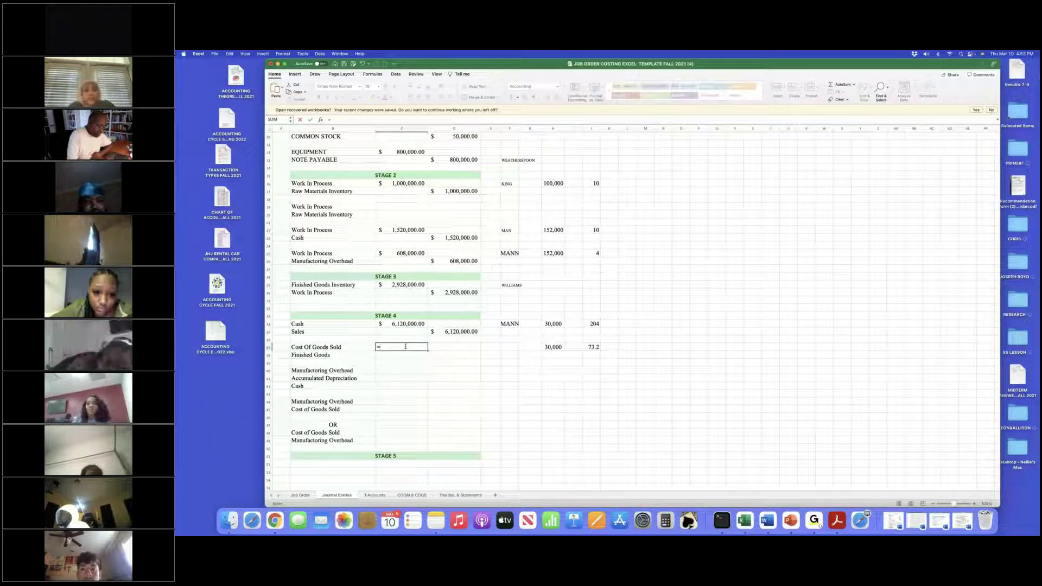
key(BackSpace)
text(2)
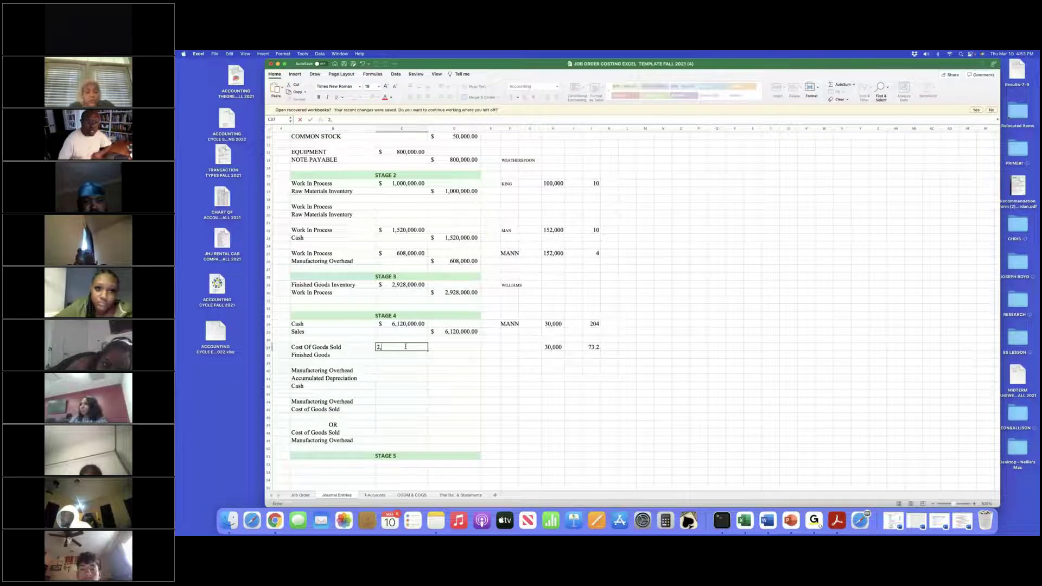
text(,196,000)
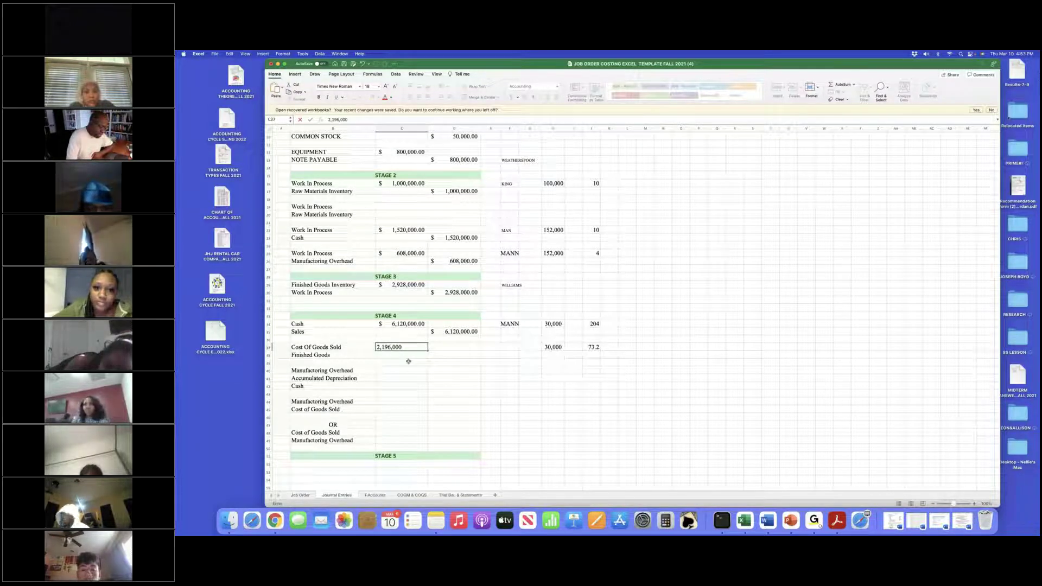
click(448, 355)
text(2,196)
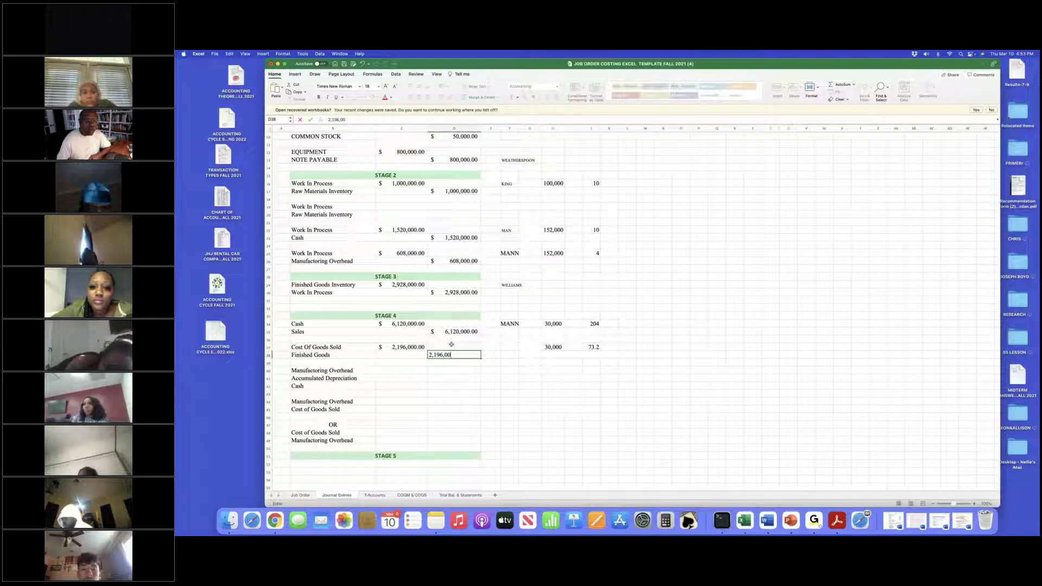
key(Return)
key(ctrl+Page_Down)
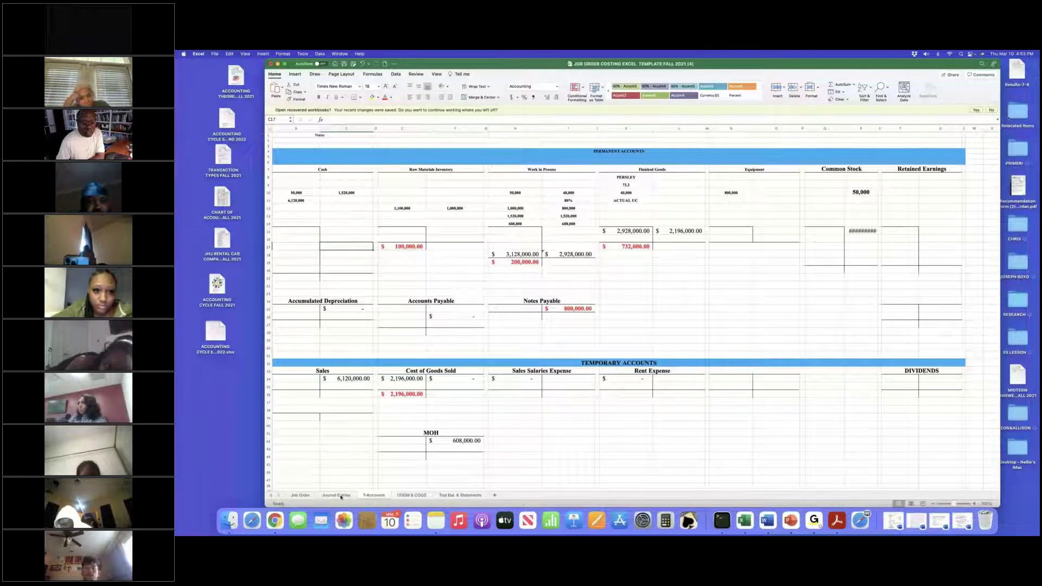
Back on Journal Entries, drag the workbook window down and right to uncover desktop files.
click(336, 495)
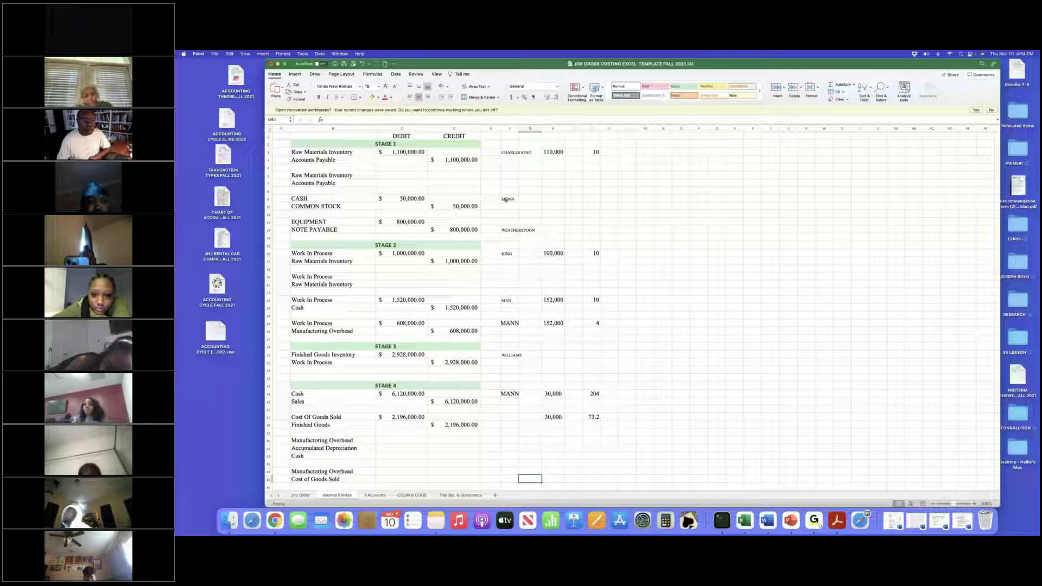
scroll(431, 482, down, 2)
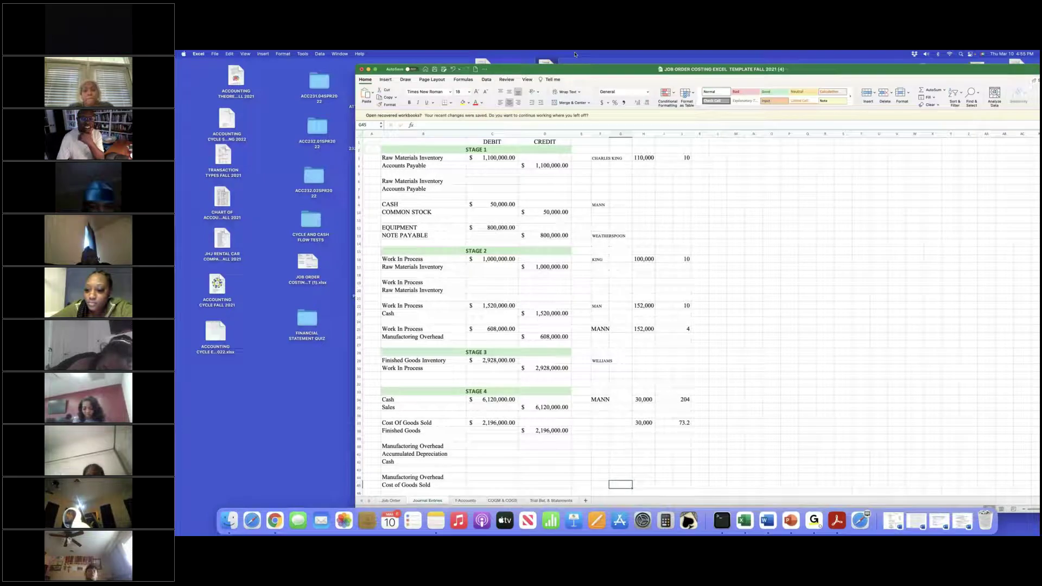
drag(587, 71, 647, 112)
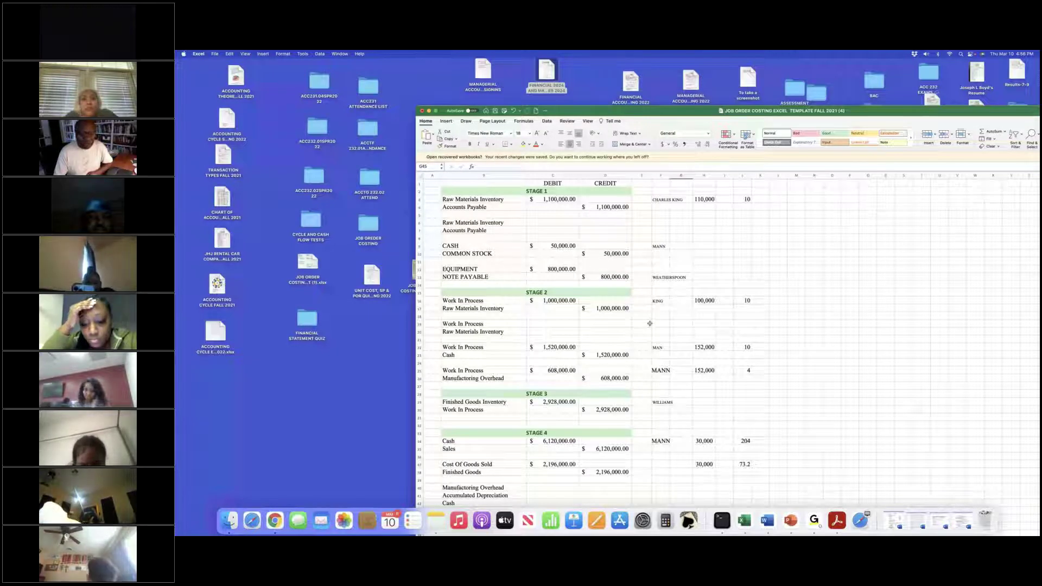
drag(887, 111, 861, 75)
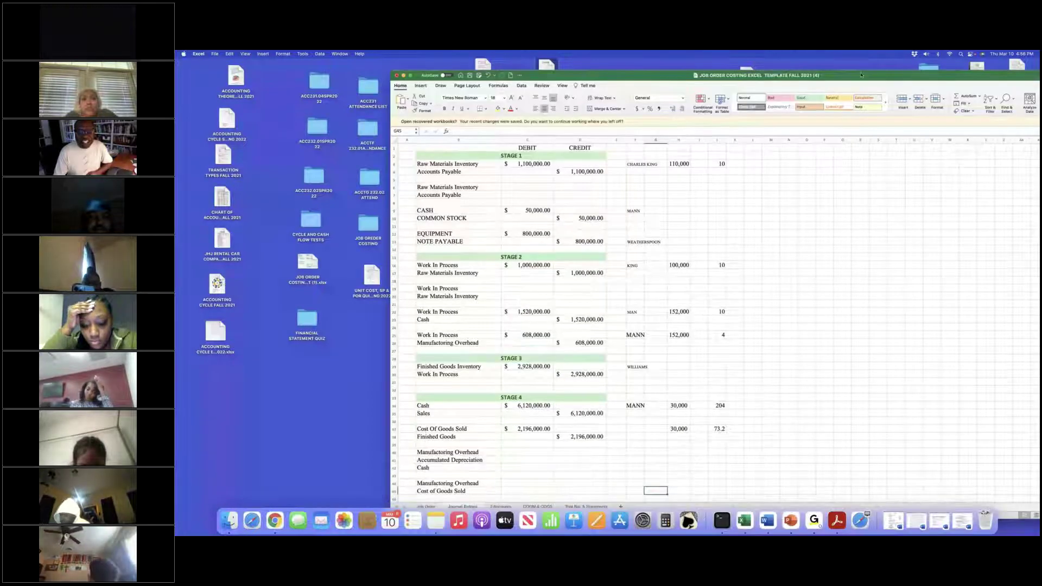
drag(861, 75, 855, 76)
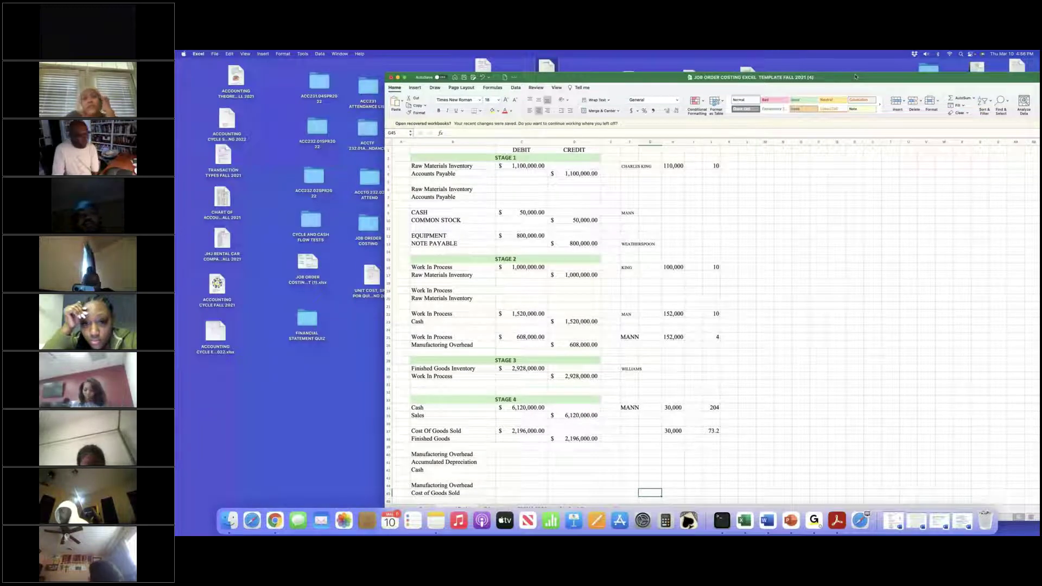
drag(856, 77, 862, 90)
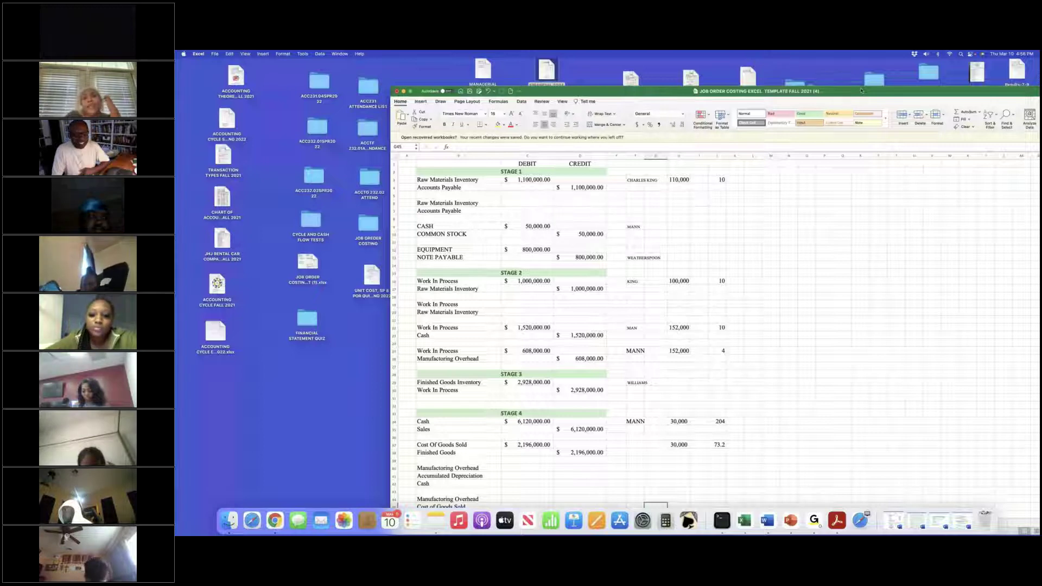
drag(862, 91, 864, 87)
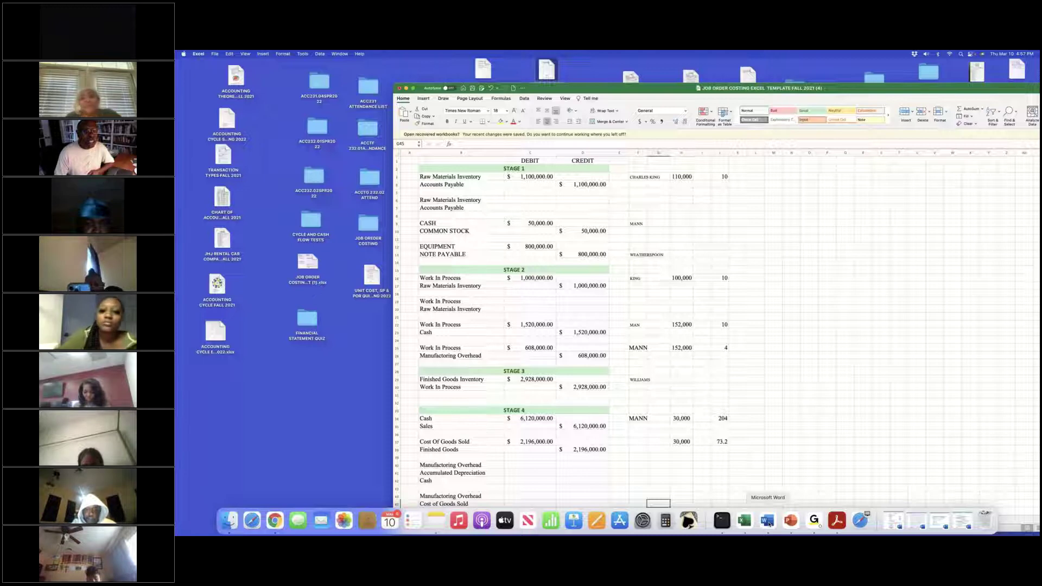
Bring the Word job order costing instructions document to the front.
click(767, 521)
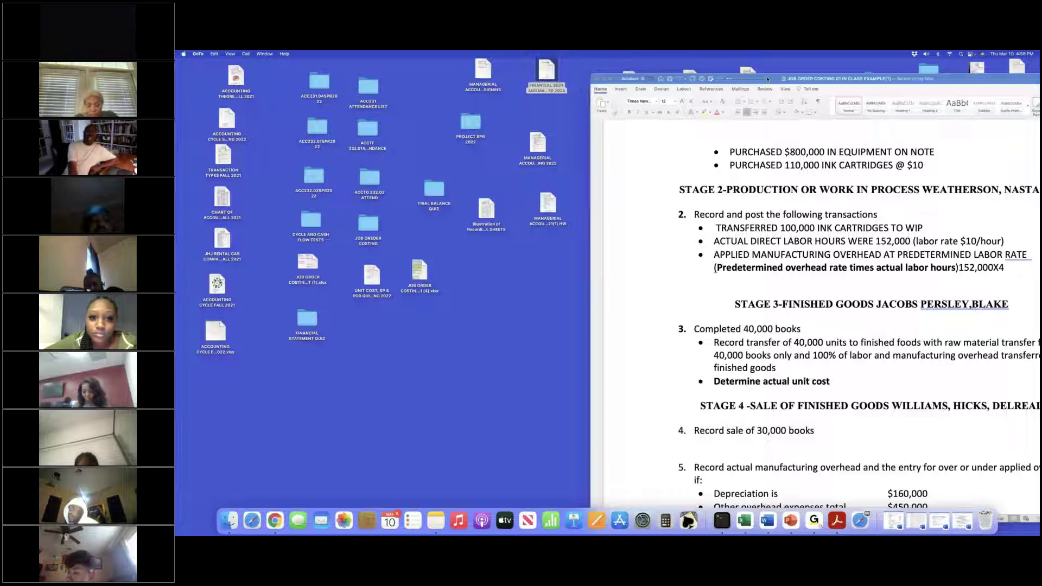
Shift the Word window left and scroll to item 5's $160,000 and $450,000 overhead figures.
drag(767, 79, 640, 52)
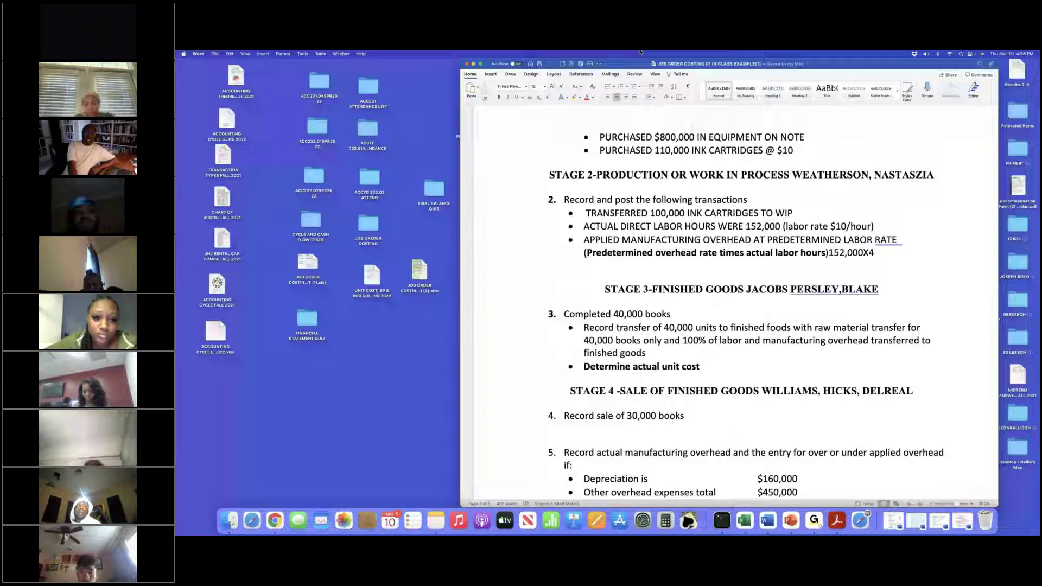
drag(640, 53, 630, 53)
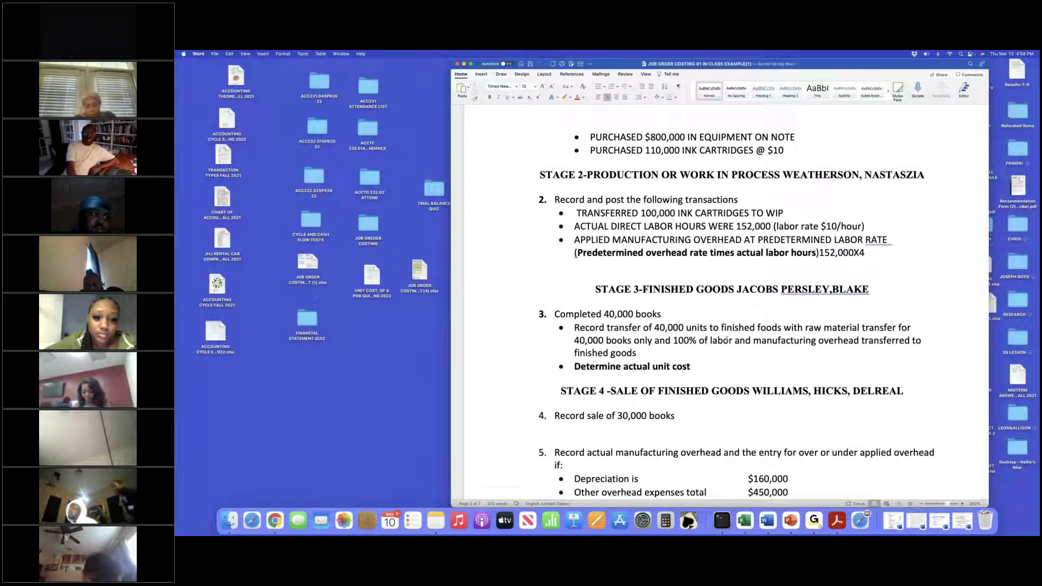
scroll(743, 340, down, 3)
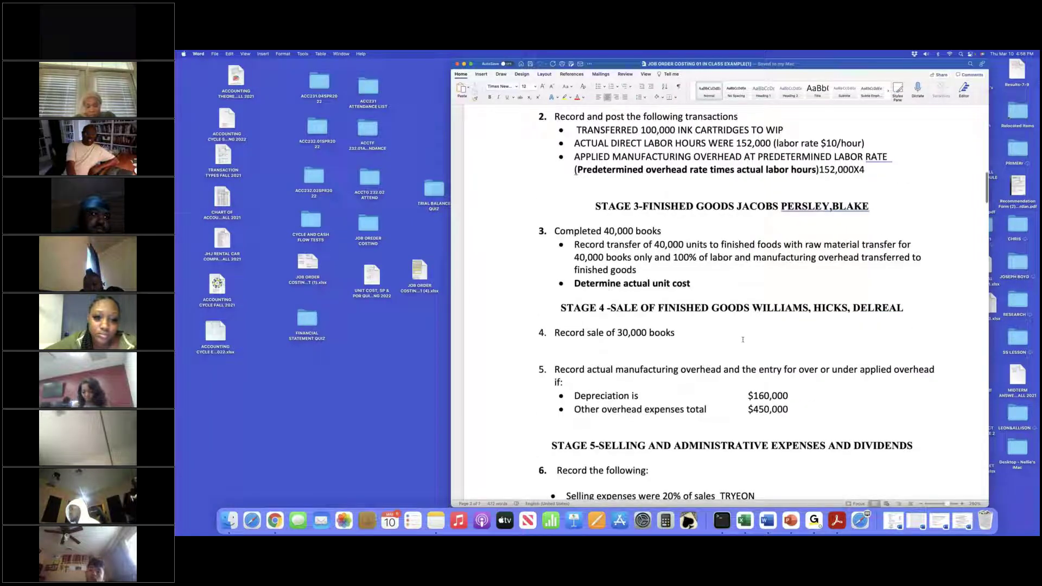
scroll(685, 403, down, 1)
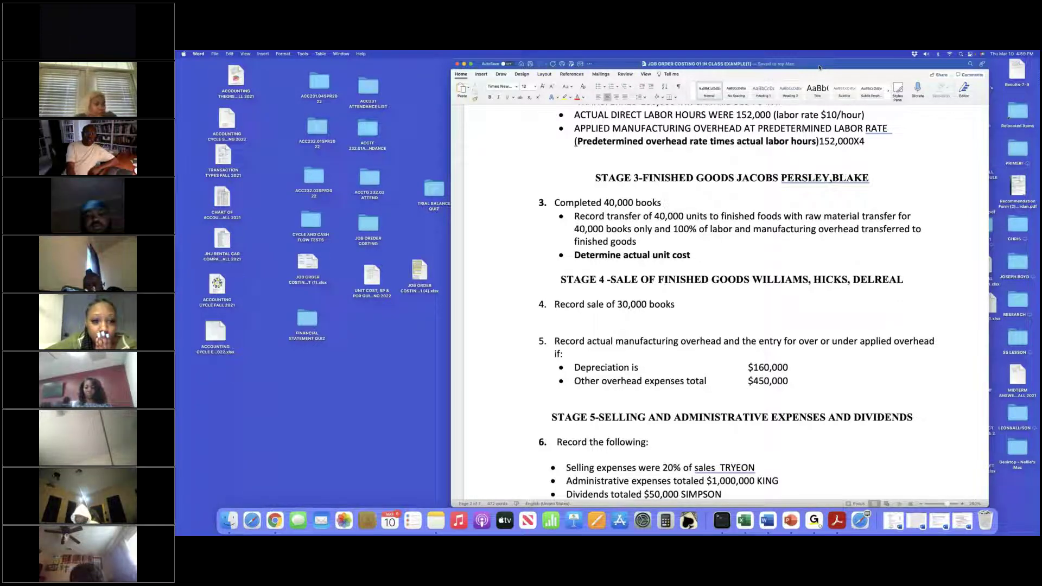
drag(819, 67, 701, 68)
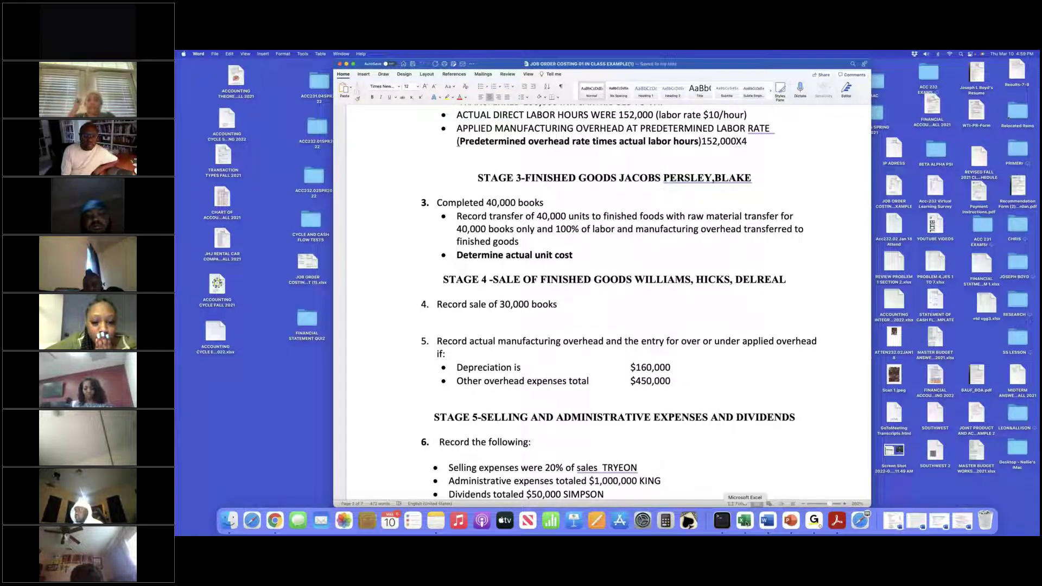
click(744, 521)
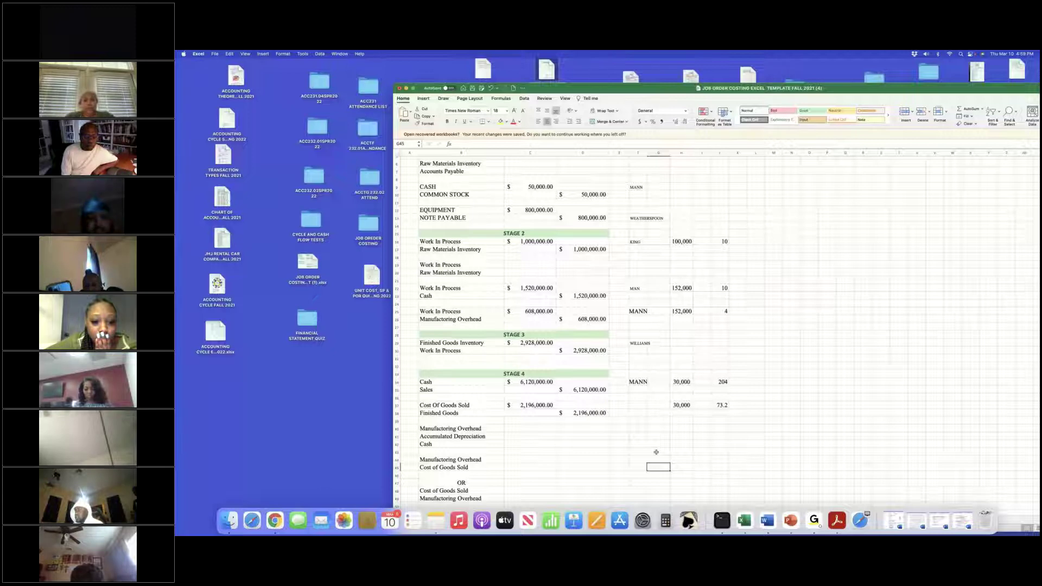
Credit Accumulated Depreciation 160,000 and Cash 450,000, and debit Manufacturing Overhead 610,000.
click(578, 435)
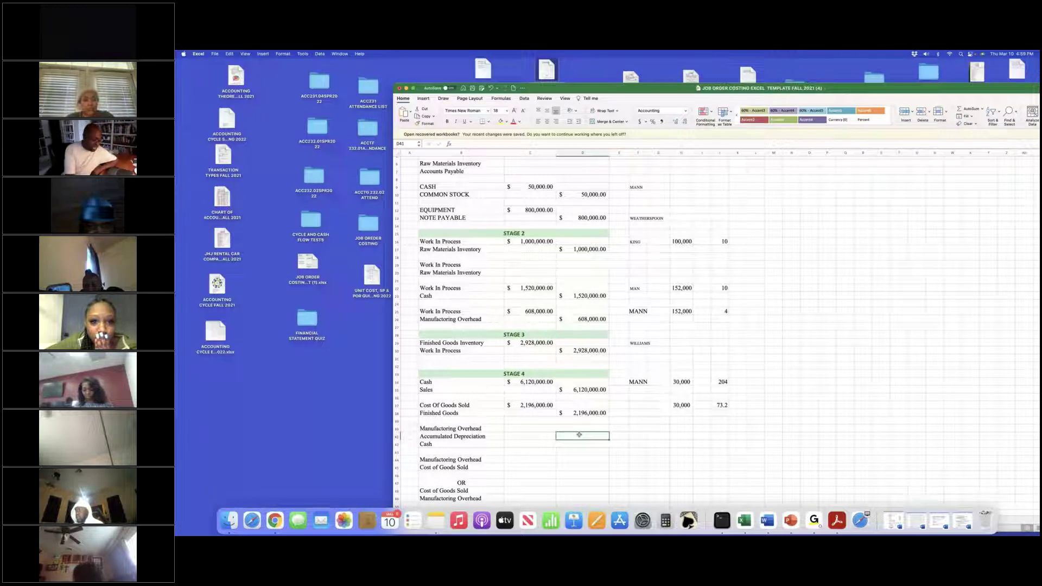
text(160,000)
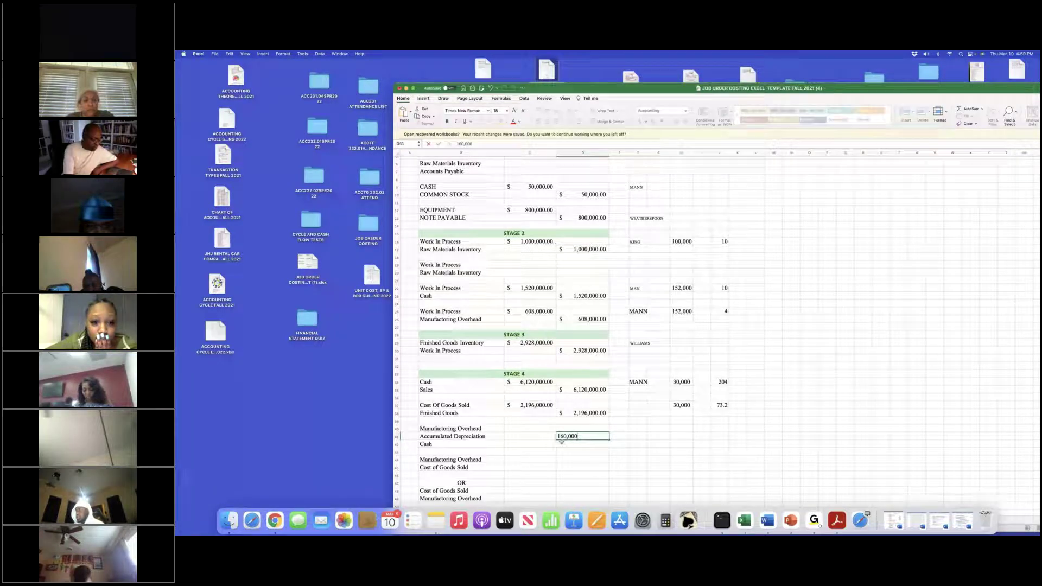
key(Return)
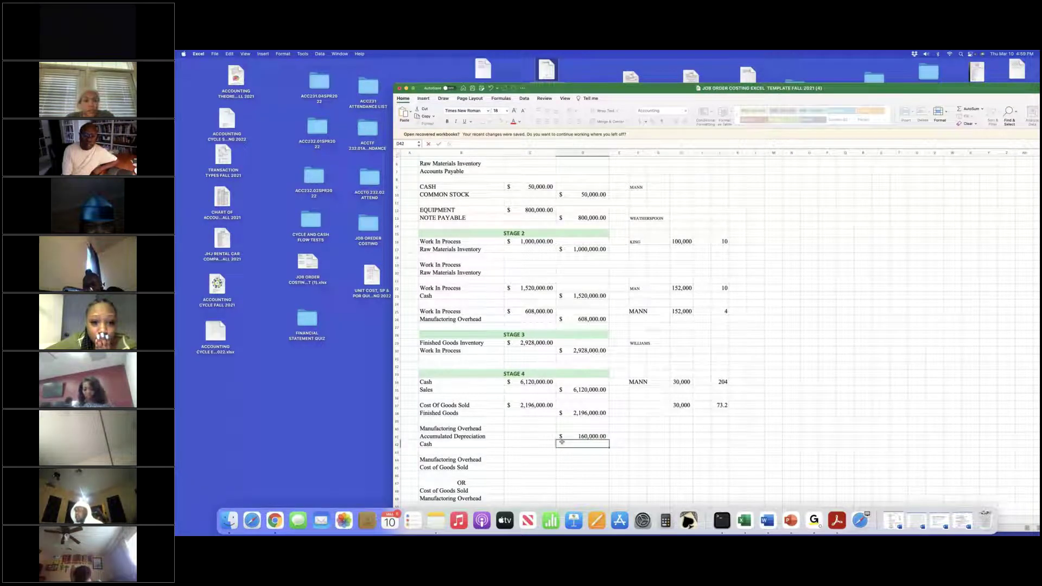
text(450,000)
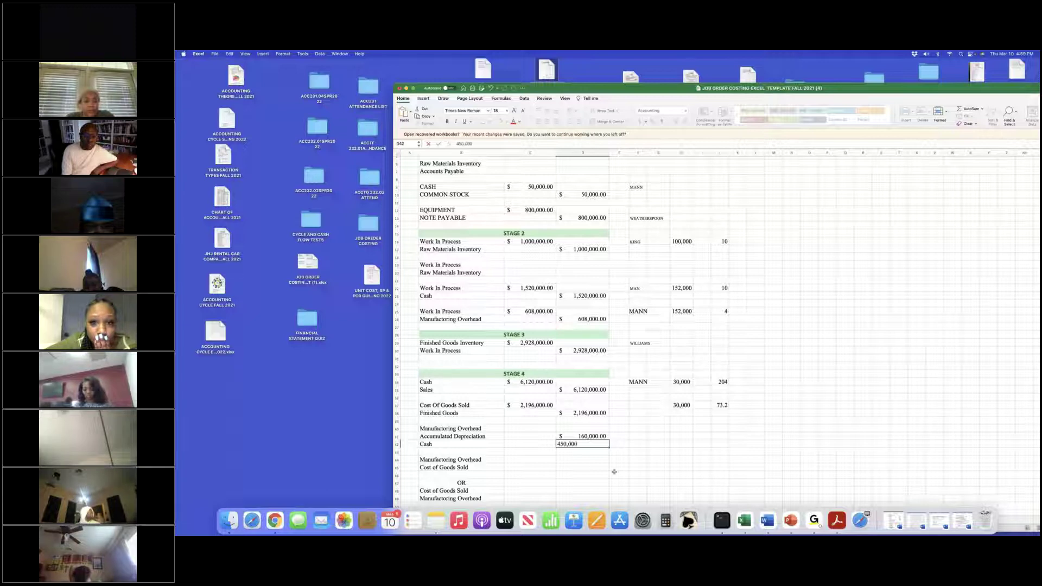
click(617, 473)
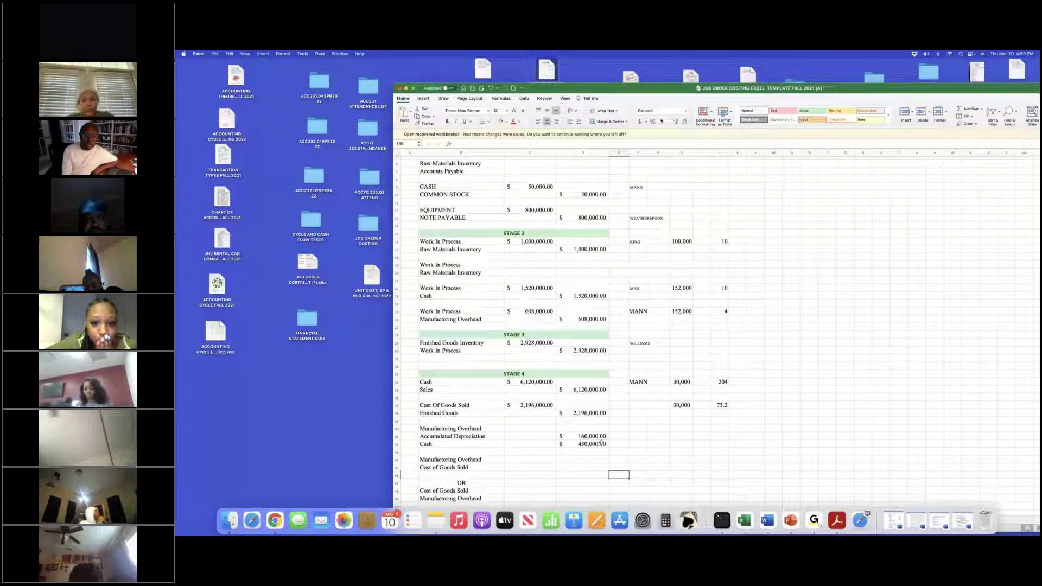
click(530, 429)
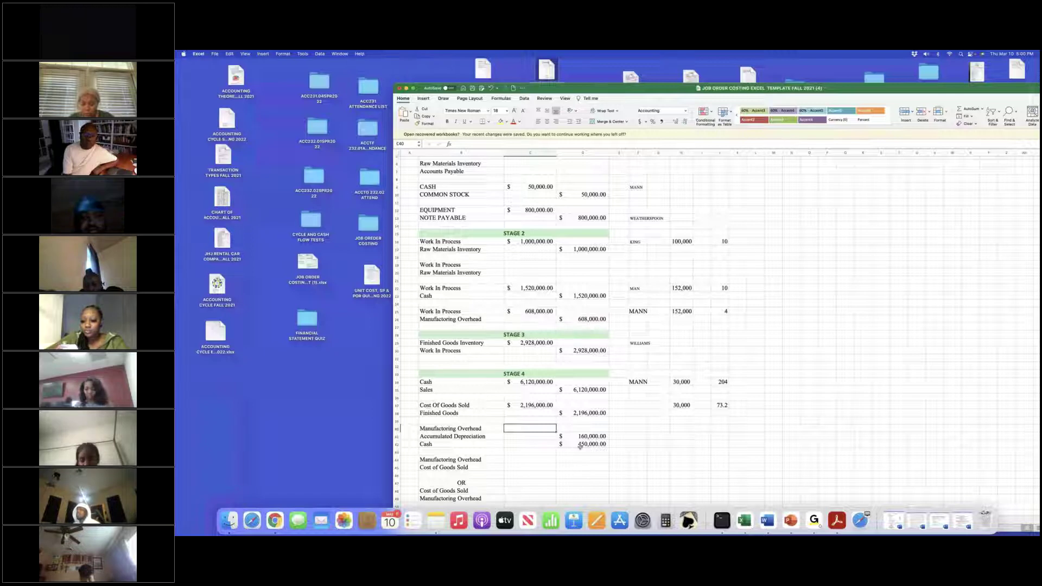
text(610,000)
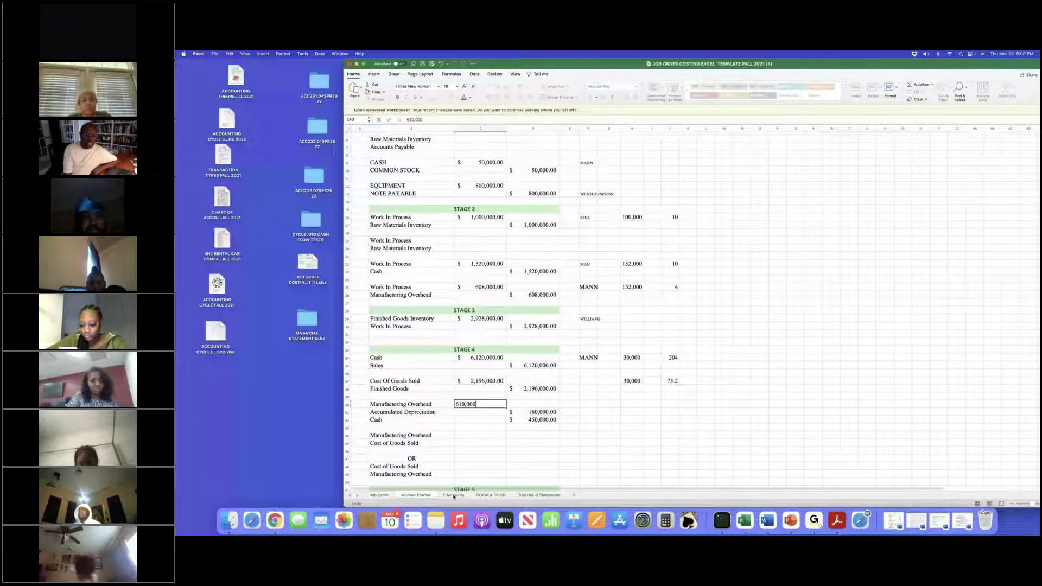
On the T-Accounts sheet, enter 610,000 on the debit side of the MOH T-account.
click(453, 495)
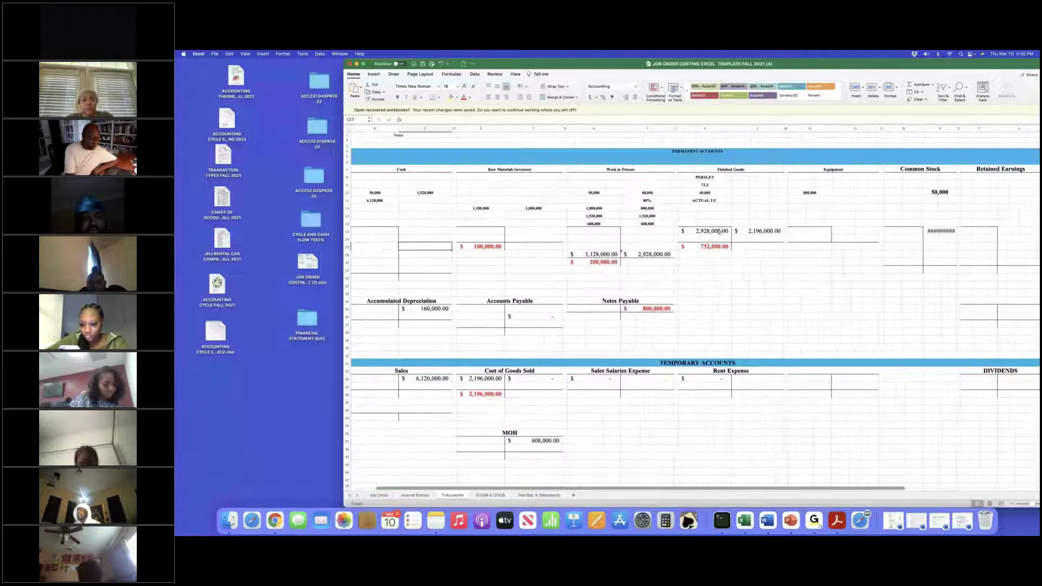
scroll(474, 439, down, 1)
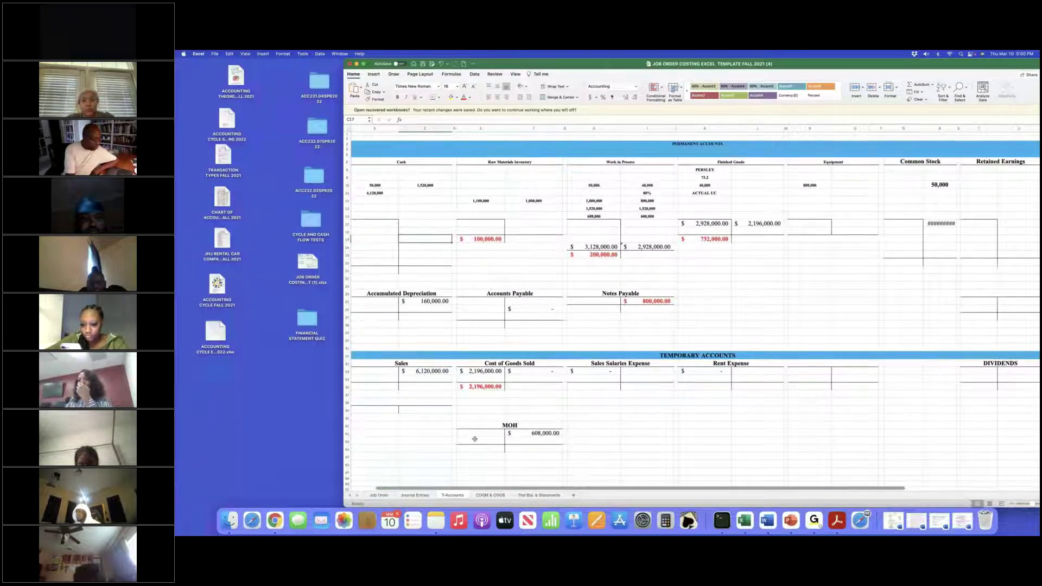
click(482, 433)
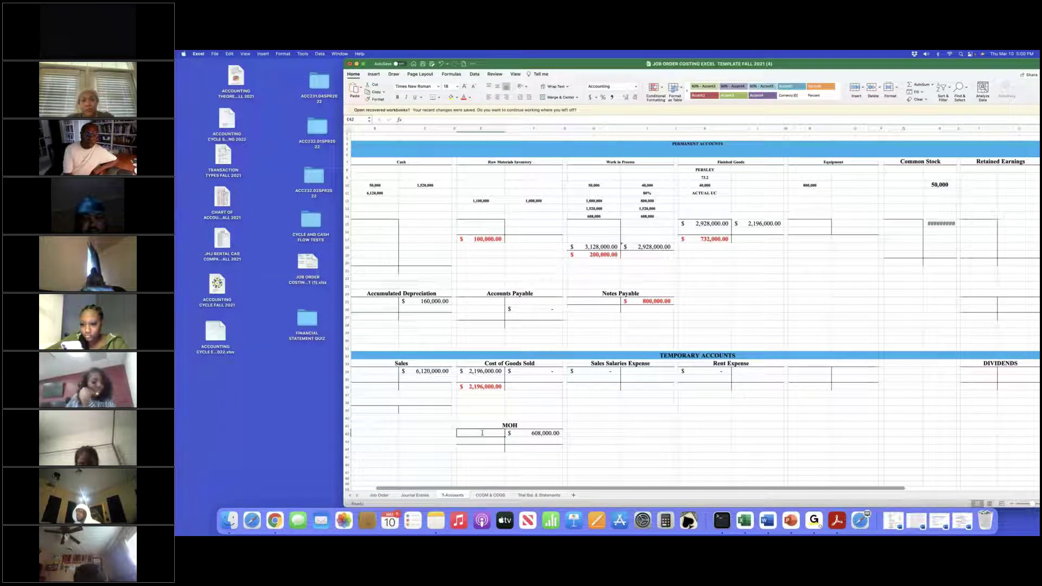
text(610,)
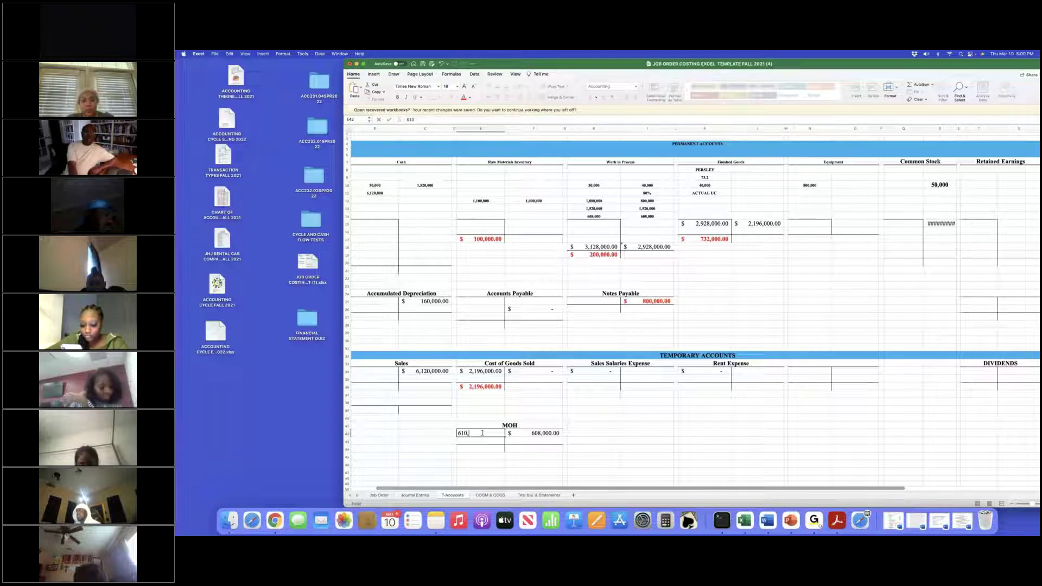
text(000)
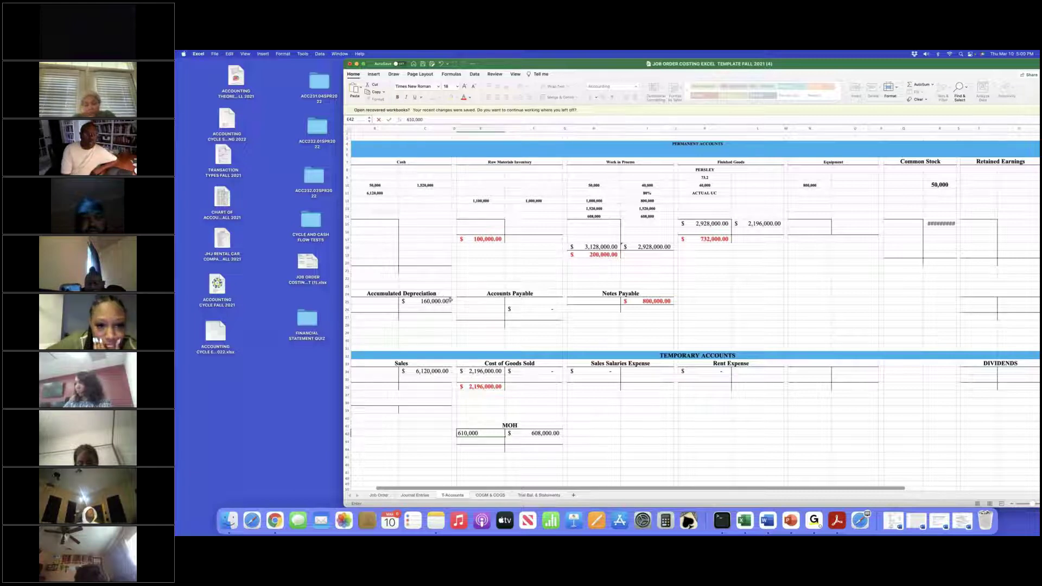
Post 450,000 to the credit side of the Cash T-account.
scroll(452, 280, up, 1)
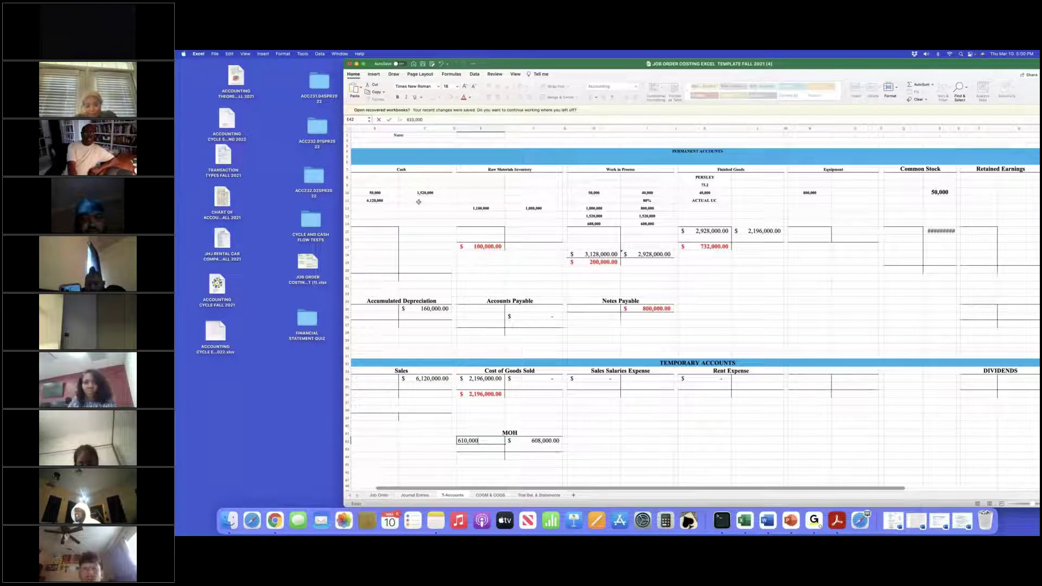
click(419, 201)
text(450)
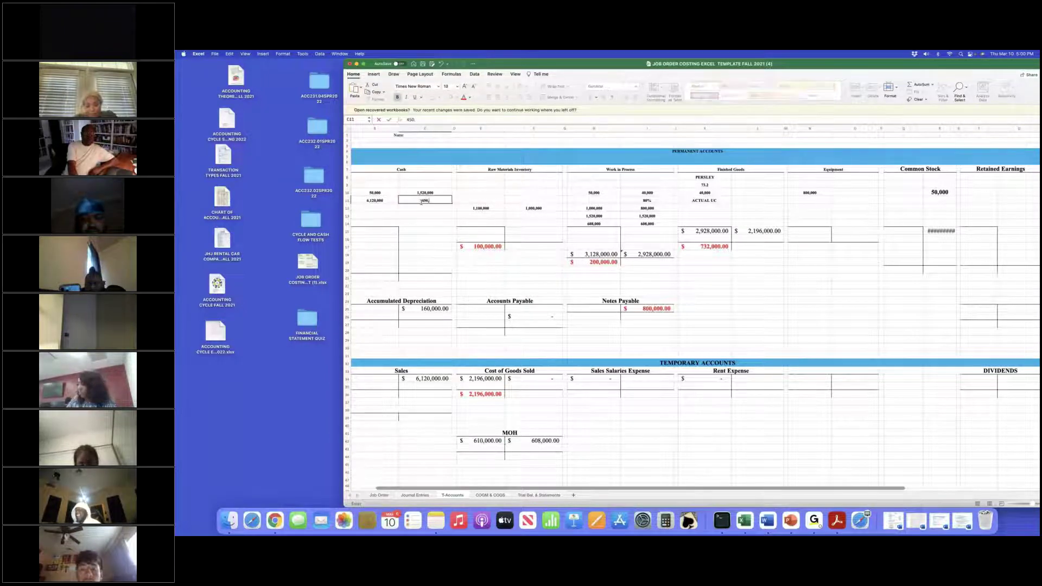
text(,)
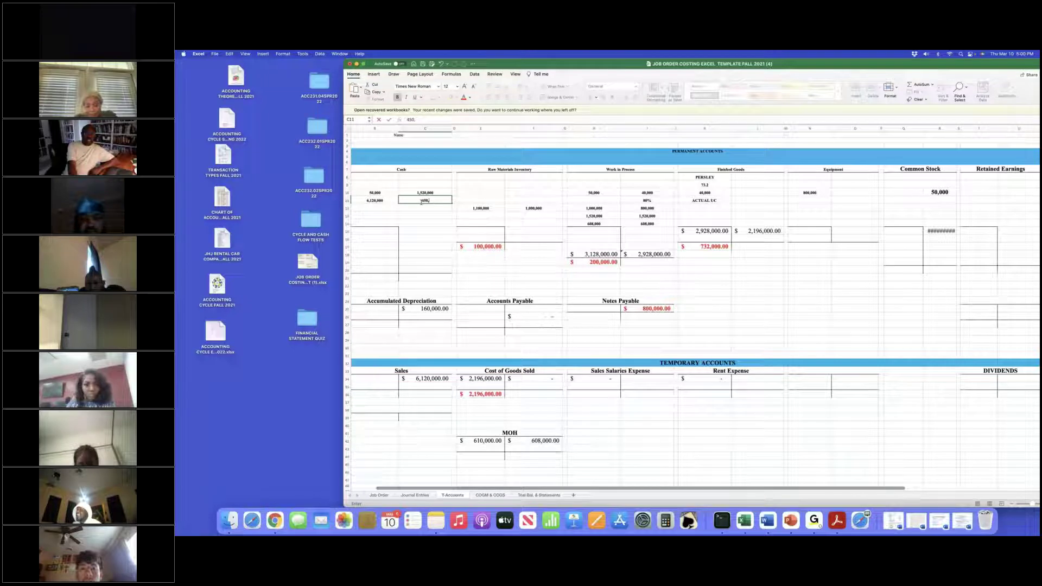
text(000)
click(425, 237)
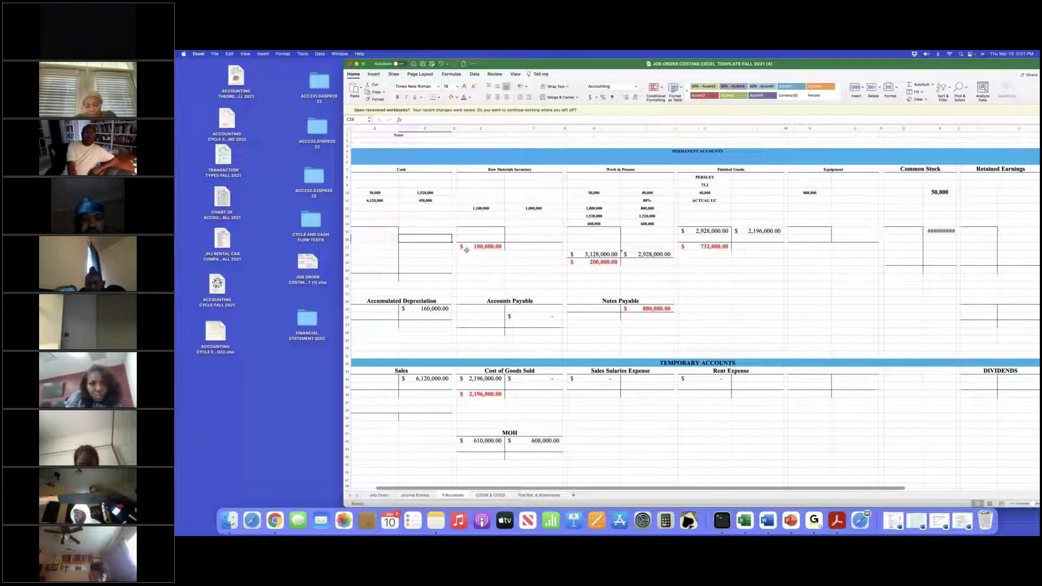
scroll(467, 251, down, 3)
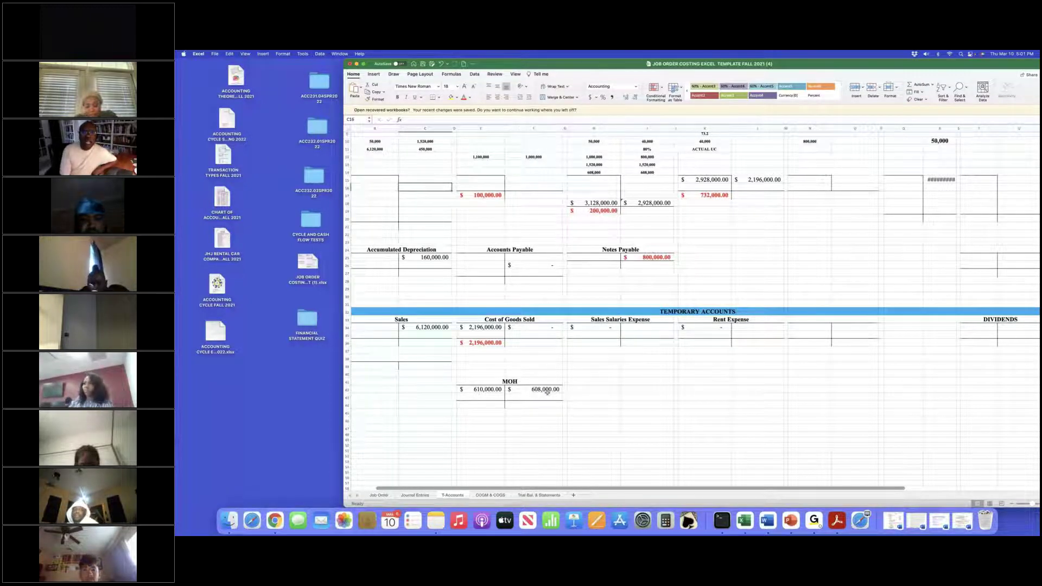
scroll(547, 391, up, 3)
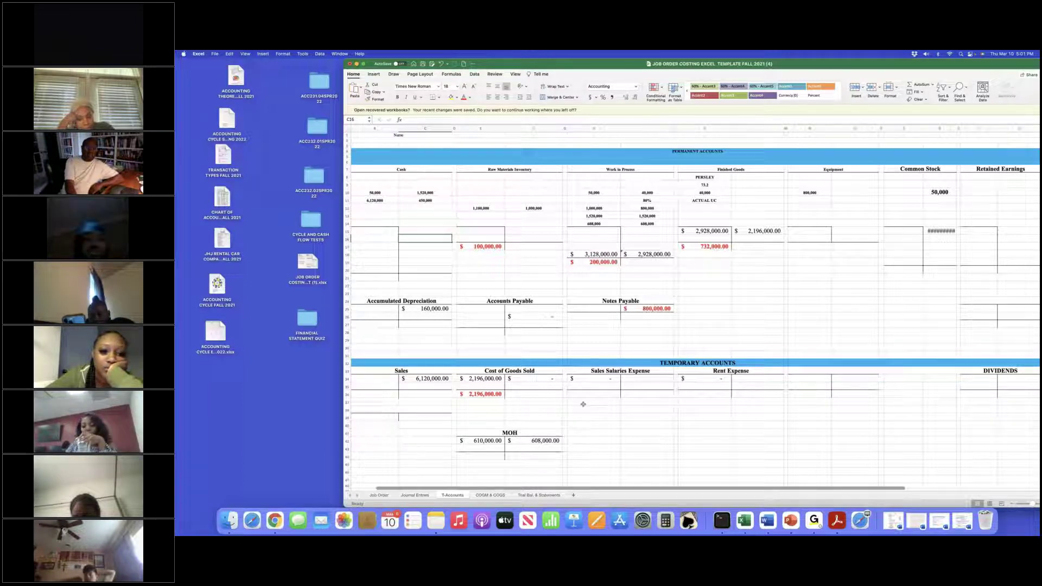
scroll(529, 434, down, 2)
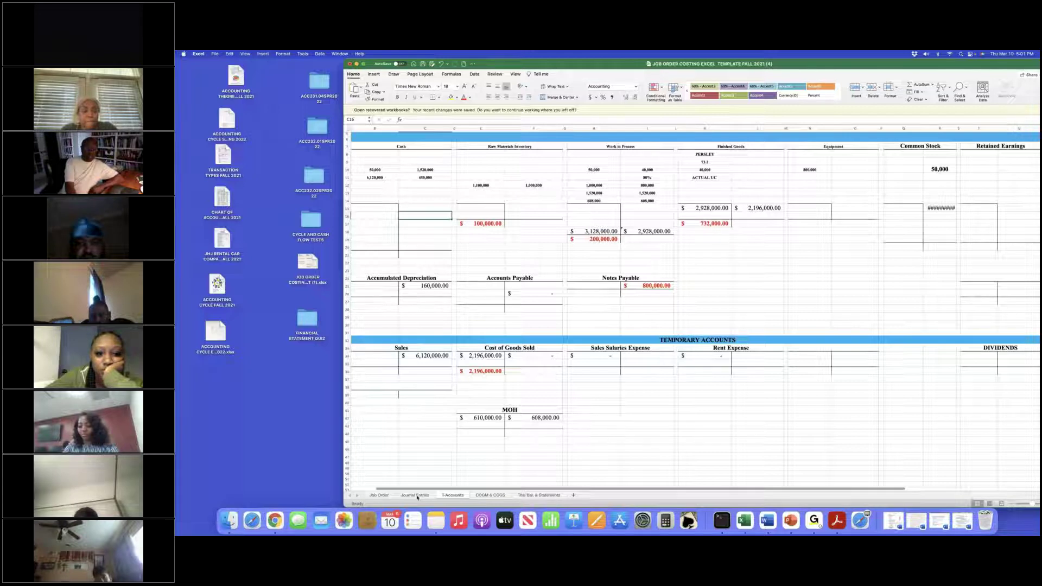
On Journal Entries, debit Cost of Goods Sold 2,000 and credit Manufacturing Overhead 2,000.
click(415, 495)
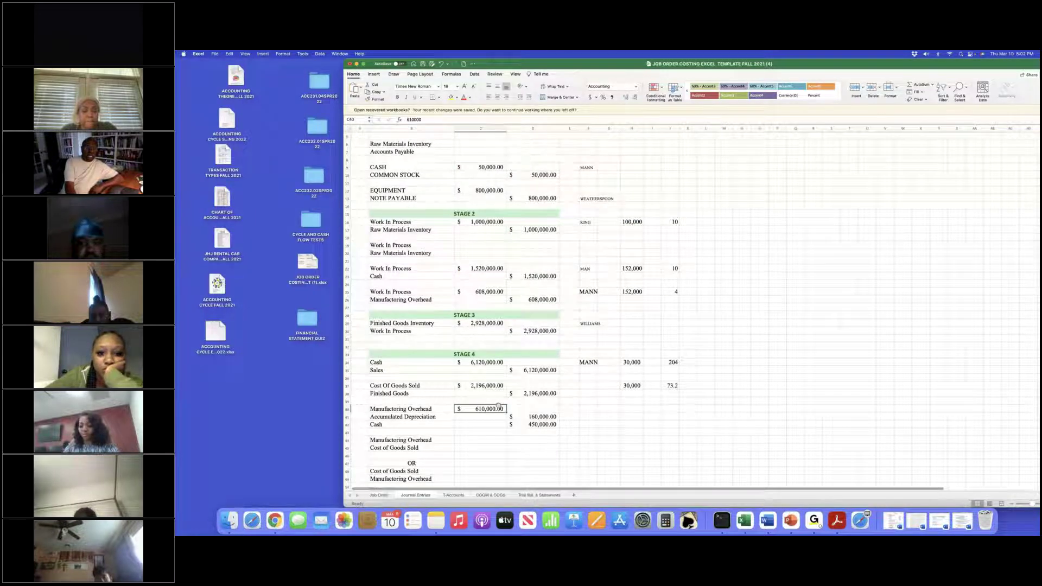
scroll(482, 398, down, 3)
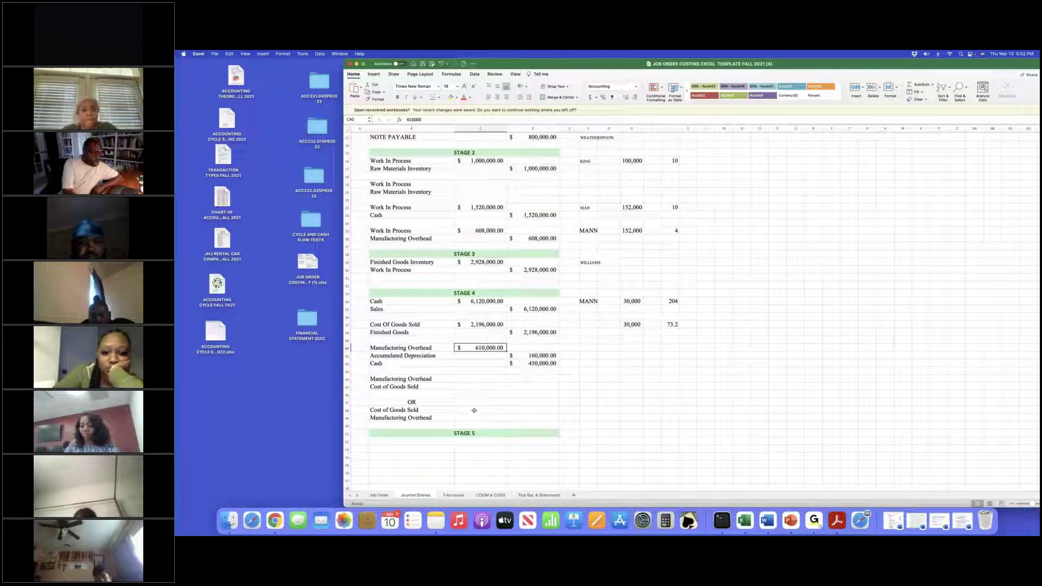
click(473, 412)
text(2)
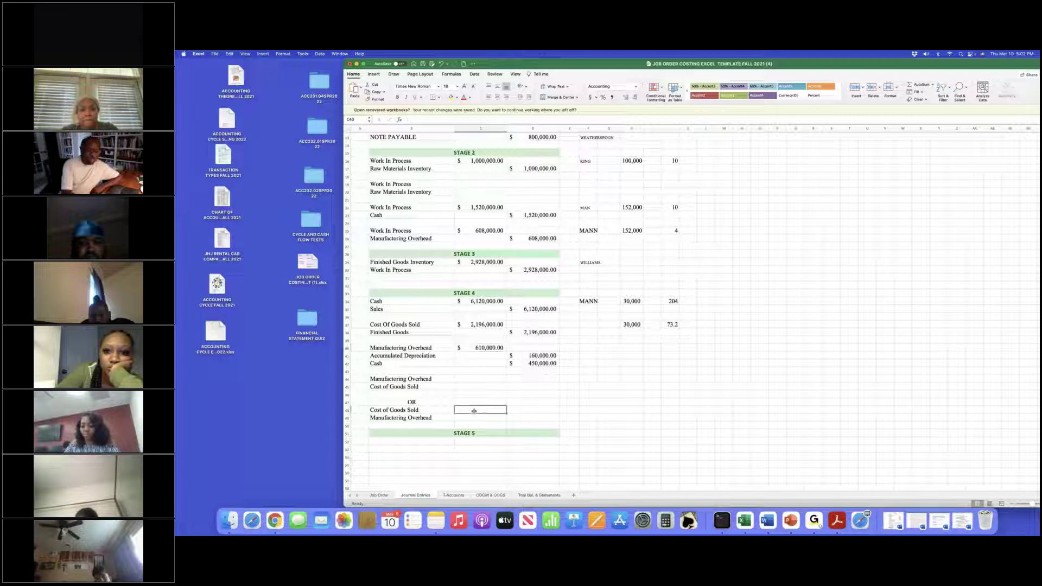
text(,000)
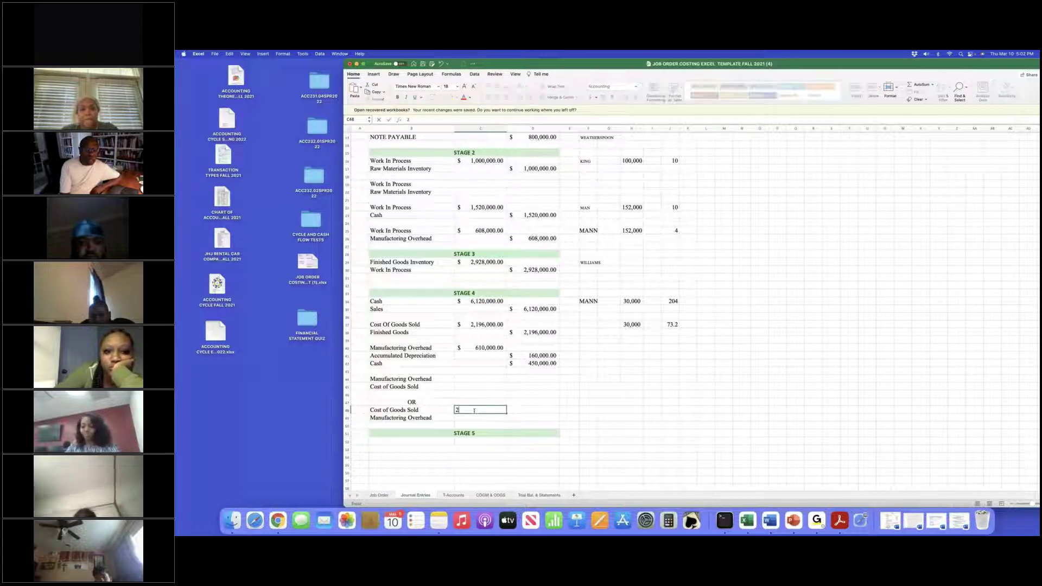
click(519, 415)
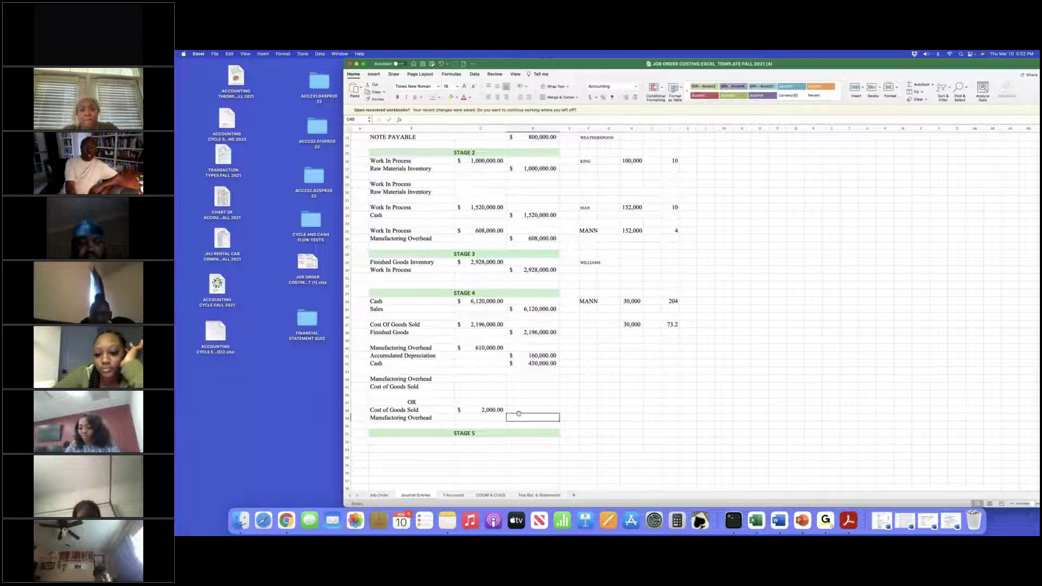
text(2)
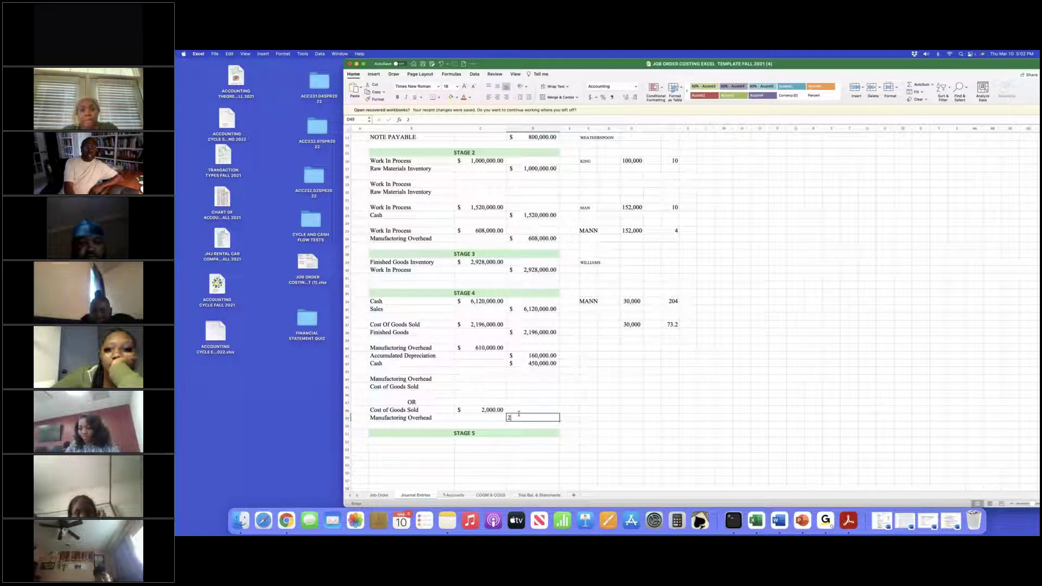
text(,000)
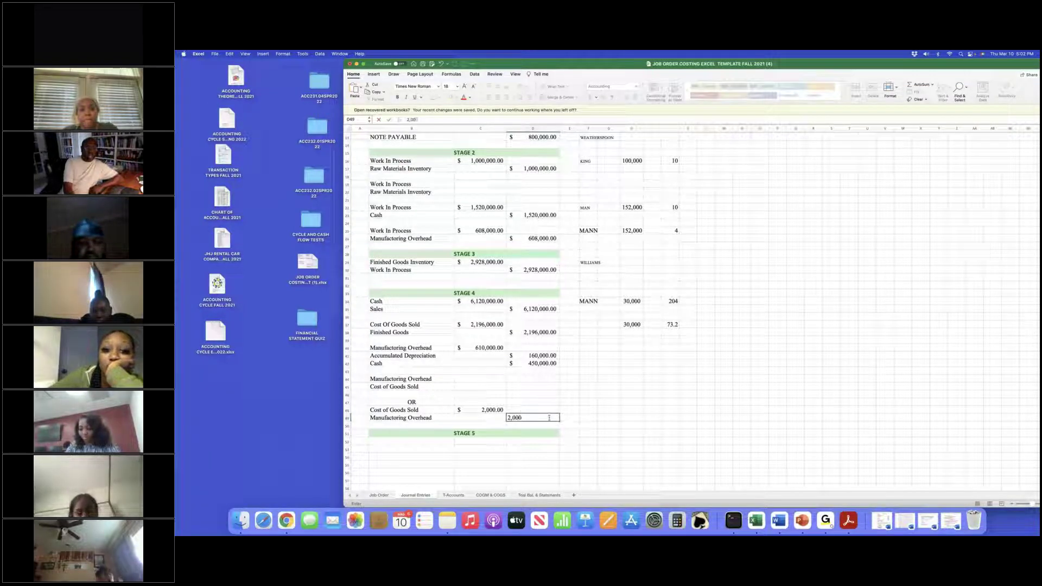
click(682, 377)
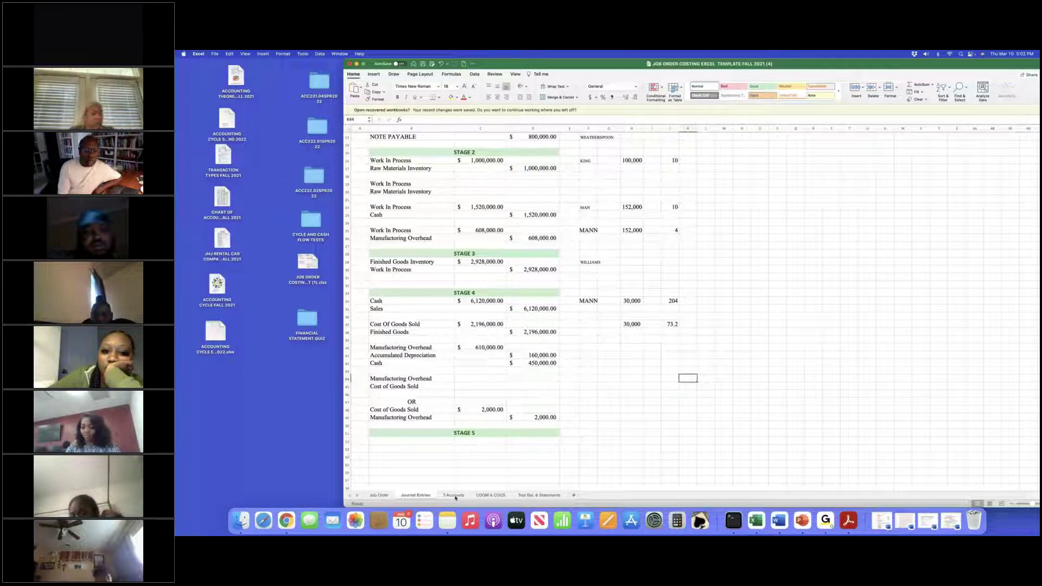
On T-Accounts, credit MOH 2,000 and debit Cost of Goods Sold 2,000.
click(453, 495)
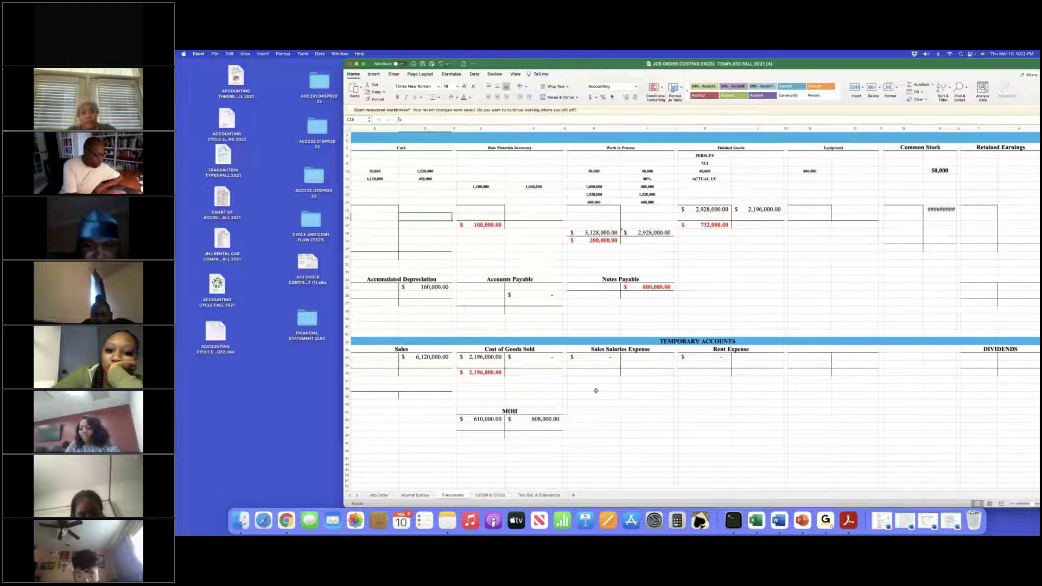
click(541, 429)
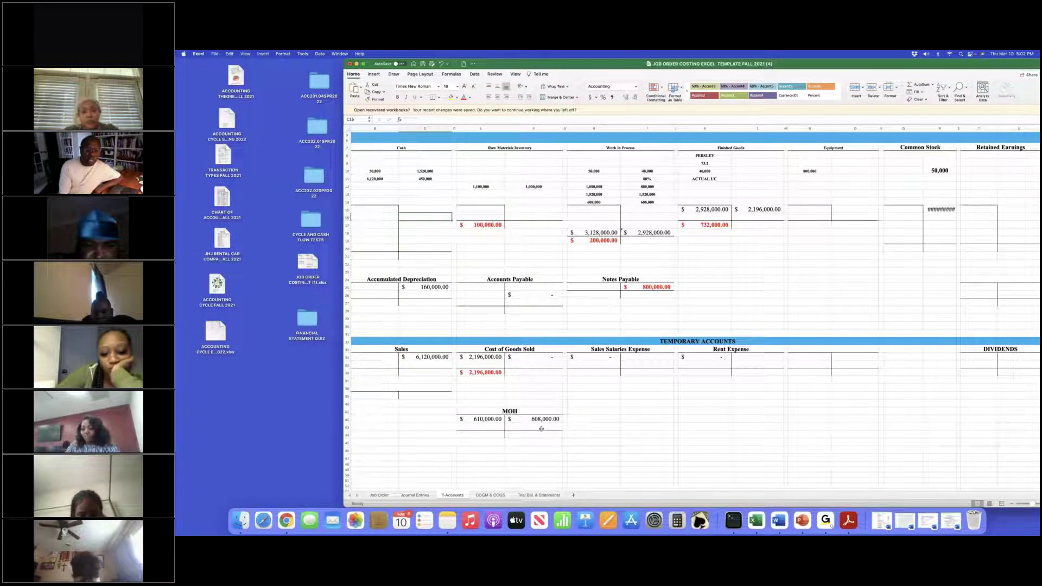
text(2,000)
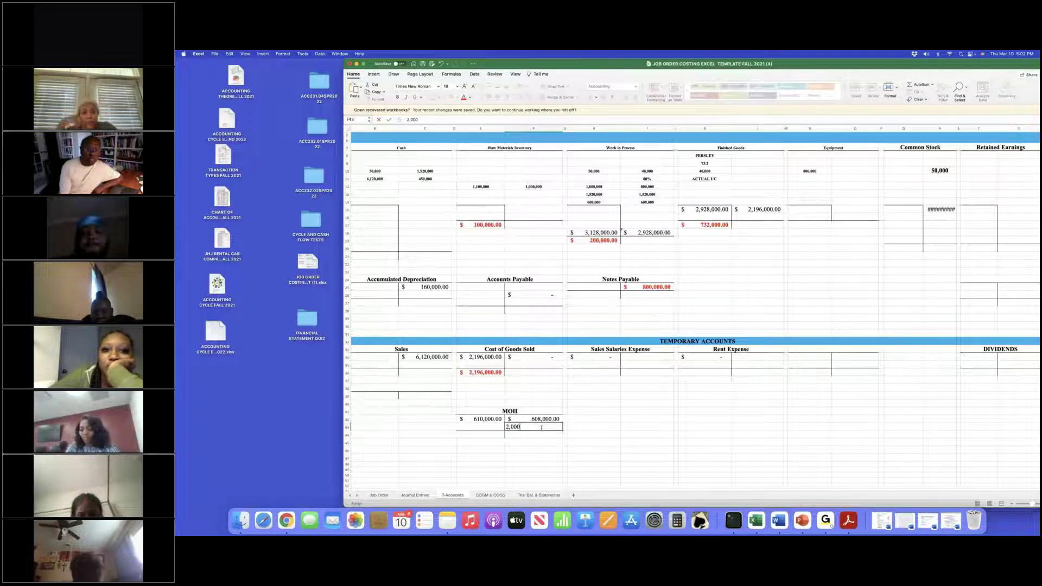
click(491, 378)
text(2)
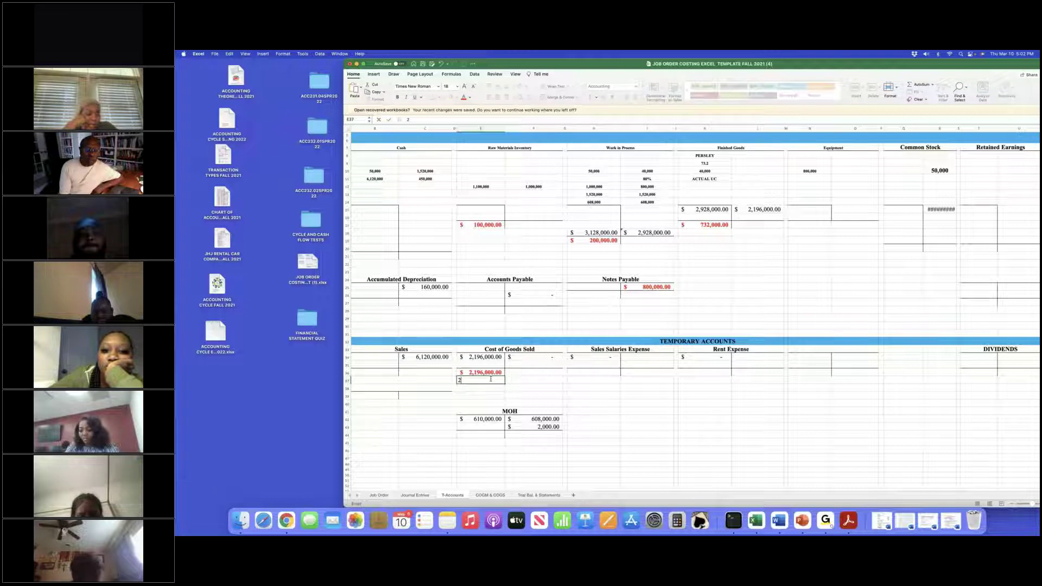
text(,)
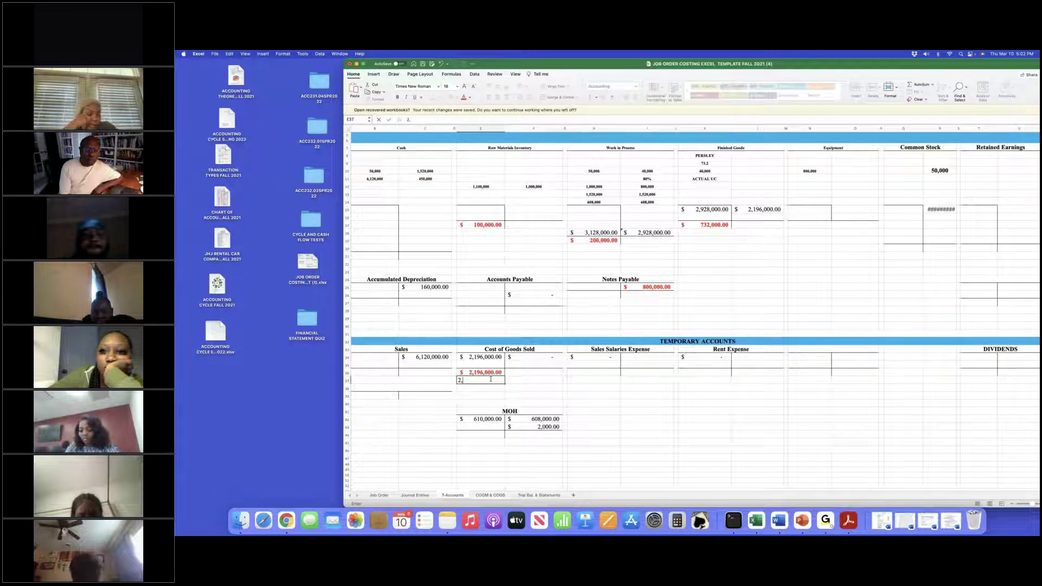
text(000)
click(531, 387)
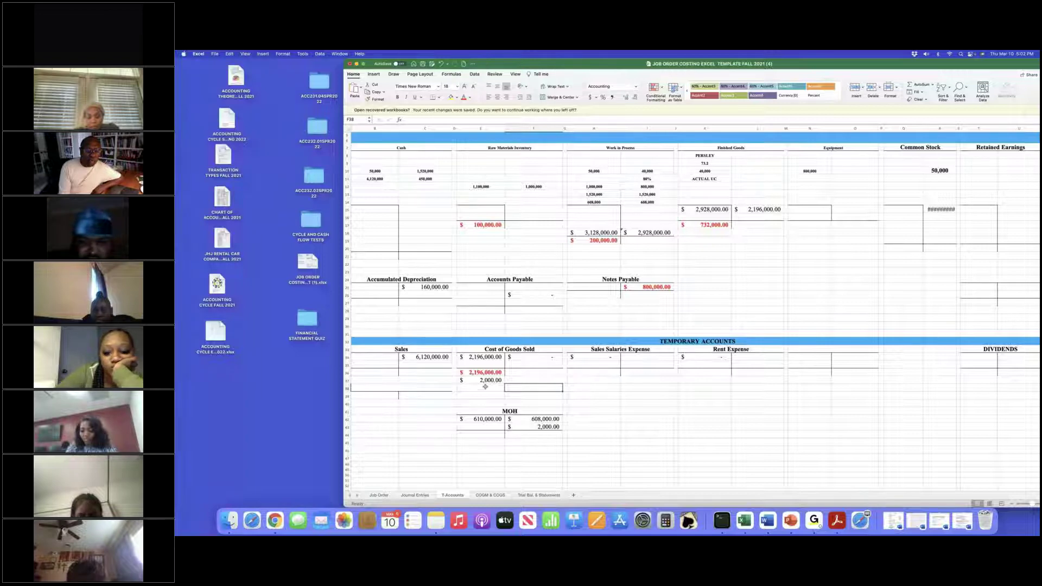
AutoSum Cost of Goods Sold to 2,198,000 and add MOH totals of 610,000 and 615,000.
drag(477, 372, 472, 388)
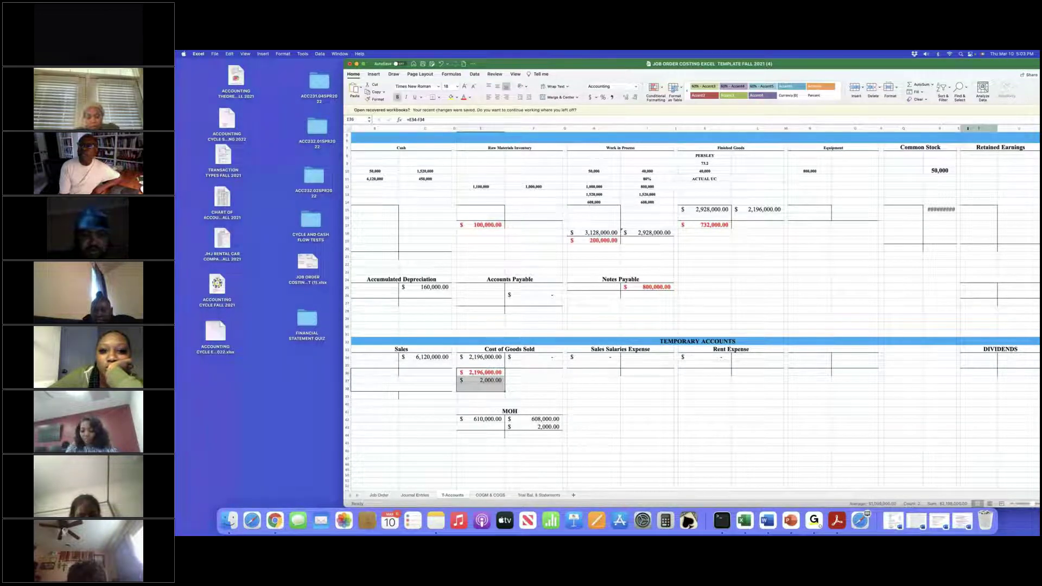
key(ctrl+Up)
key(ctrl+Up)
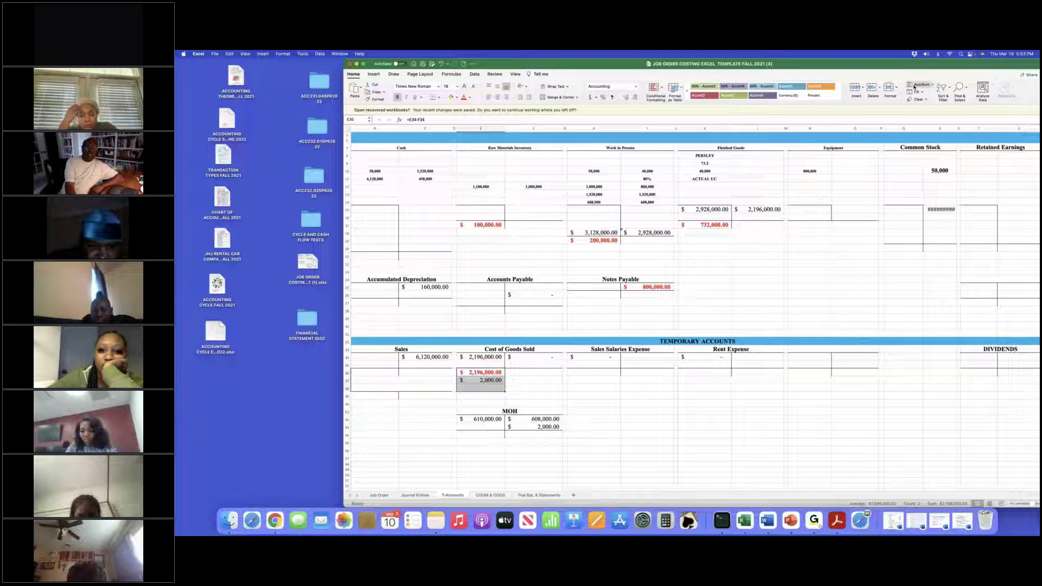
click(915, 87)
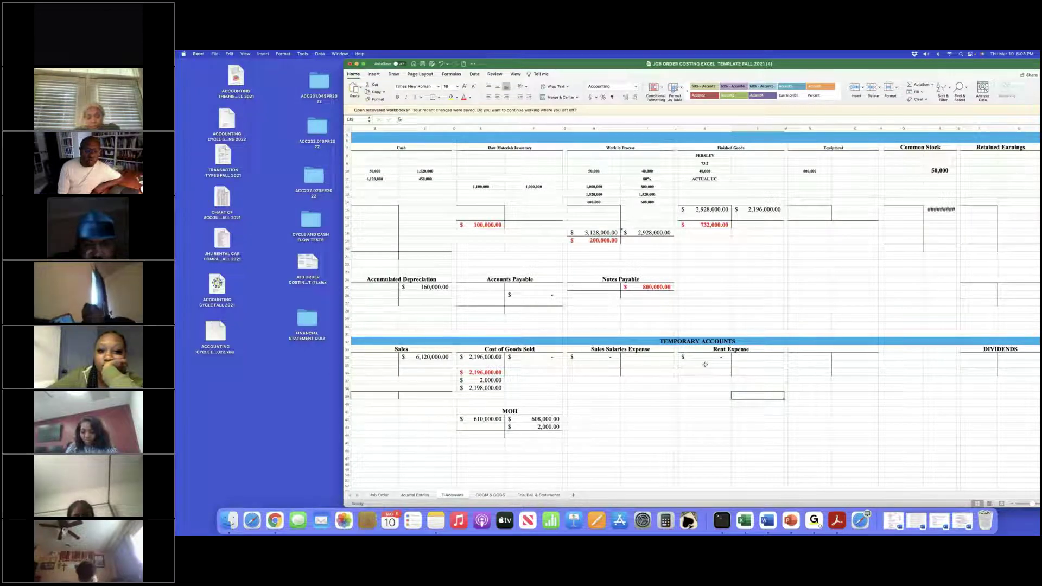
scroll(704, 364, down, 1)
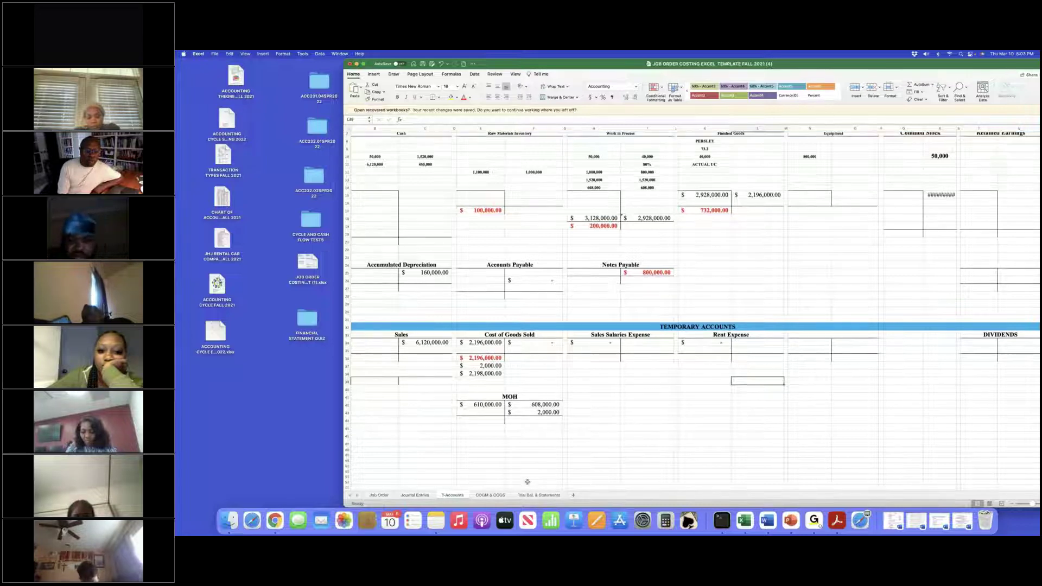
click(479, 437)
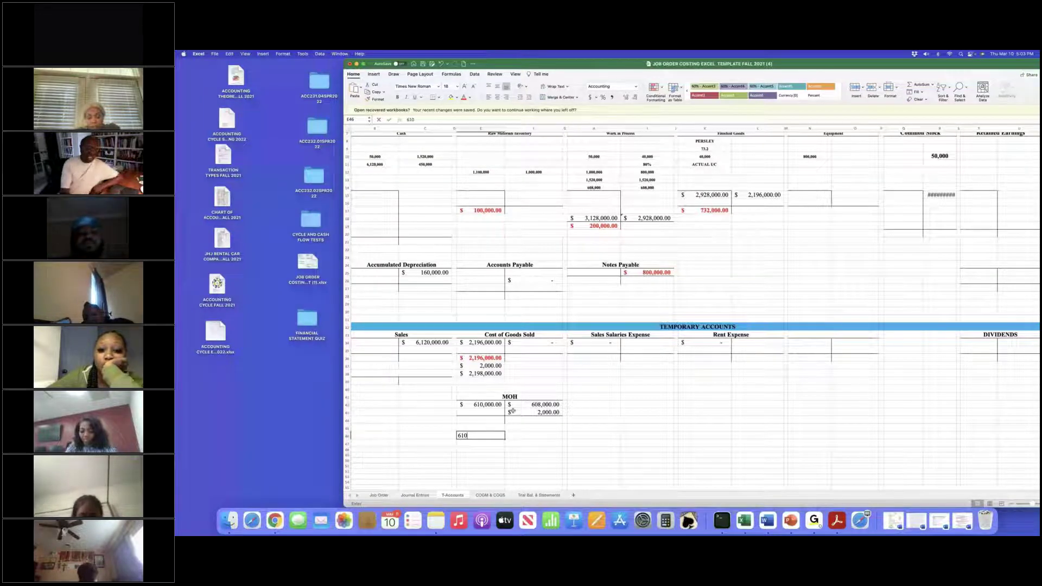
click(535, 434)
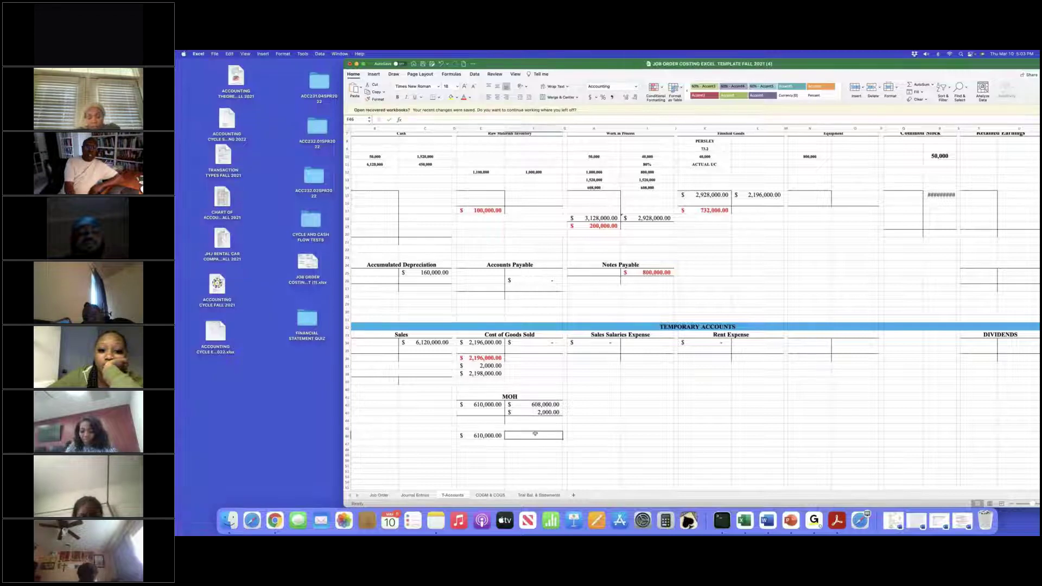
text(615,000)
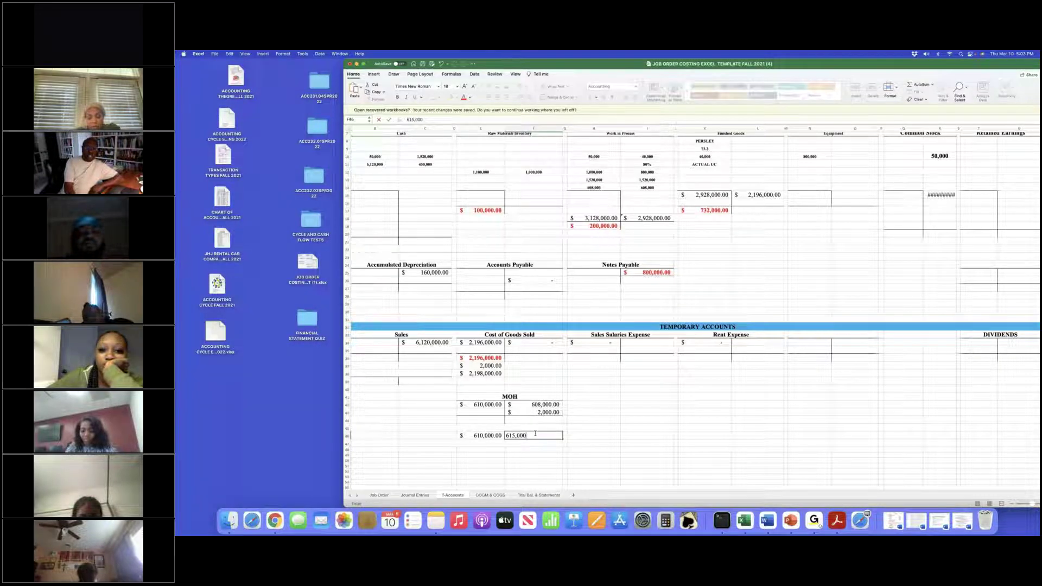
key(Return)
key(Return)
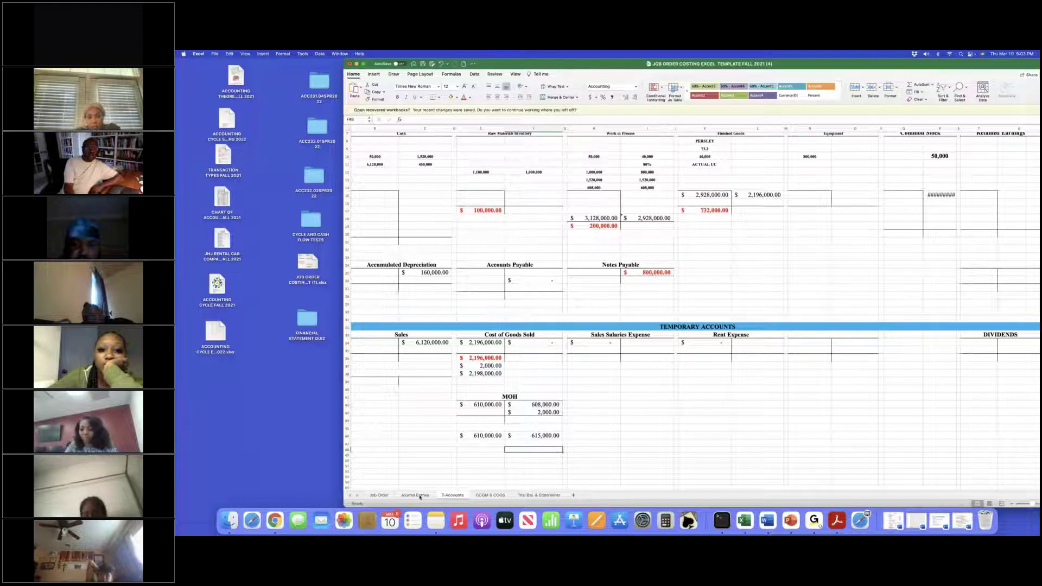
key(ctrl+Page_Up)
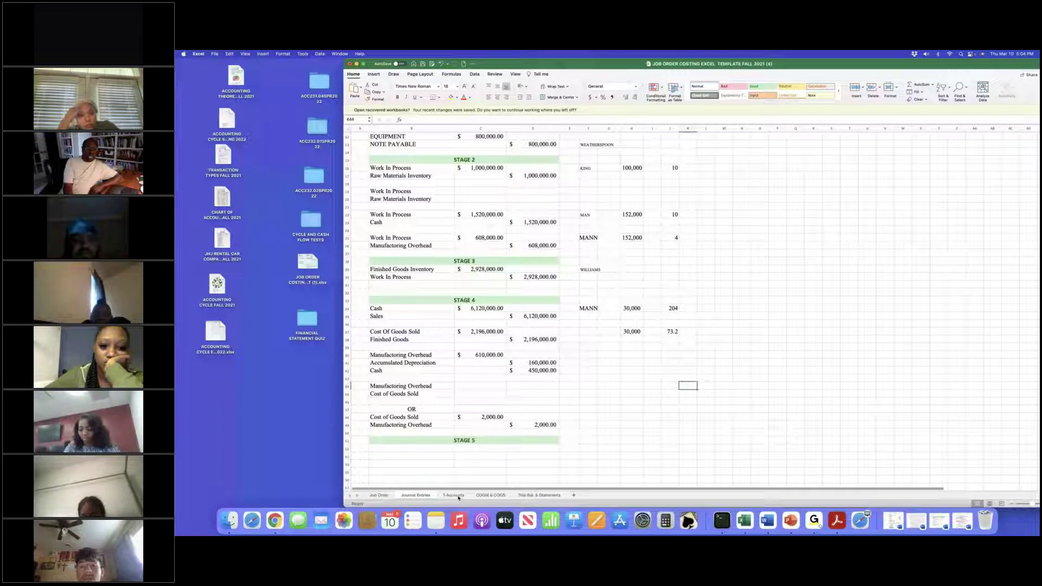
Enter 5,000 as the debit and credit of the Manufacturing Overhead/Cost of Goods Sold entry.
click(453, 495)
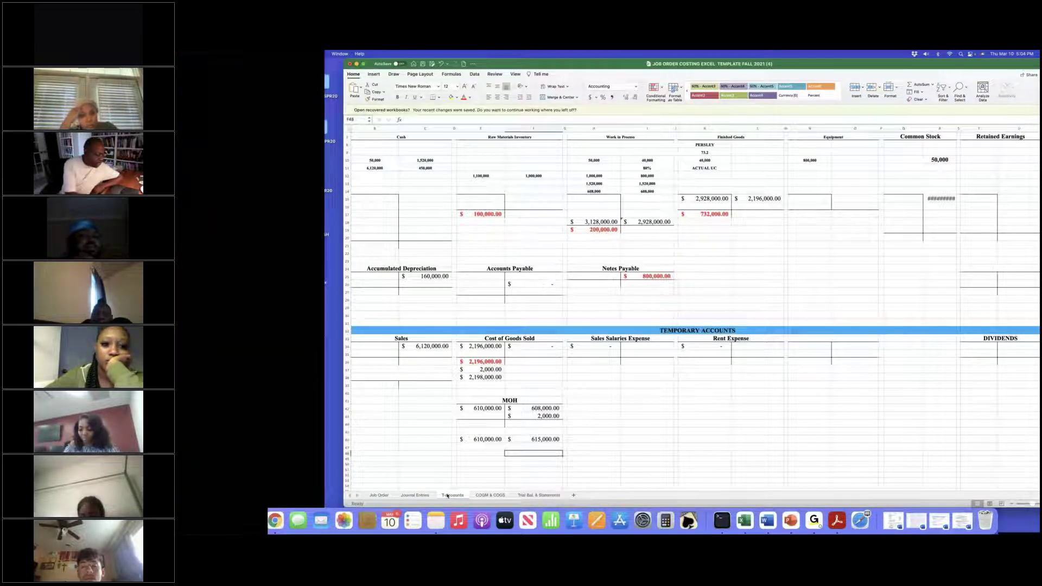
click(415, 495)
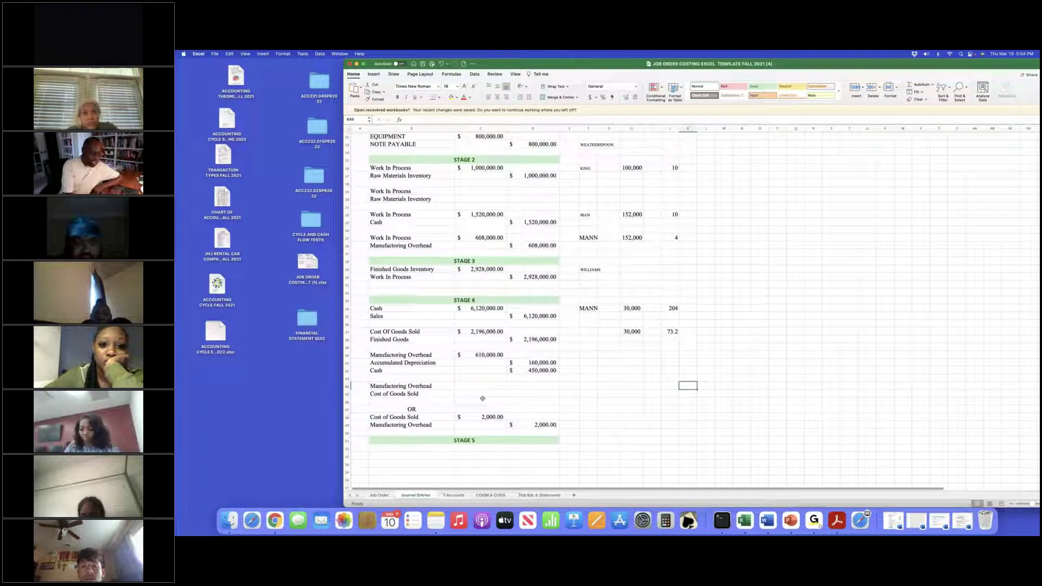
click(480, 386)
text(5,000)
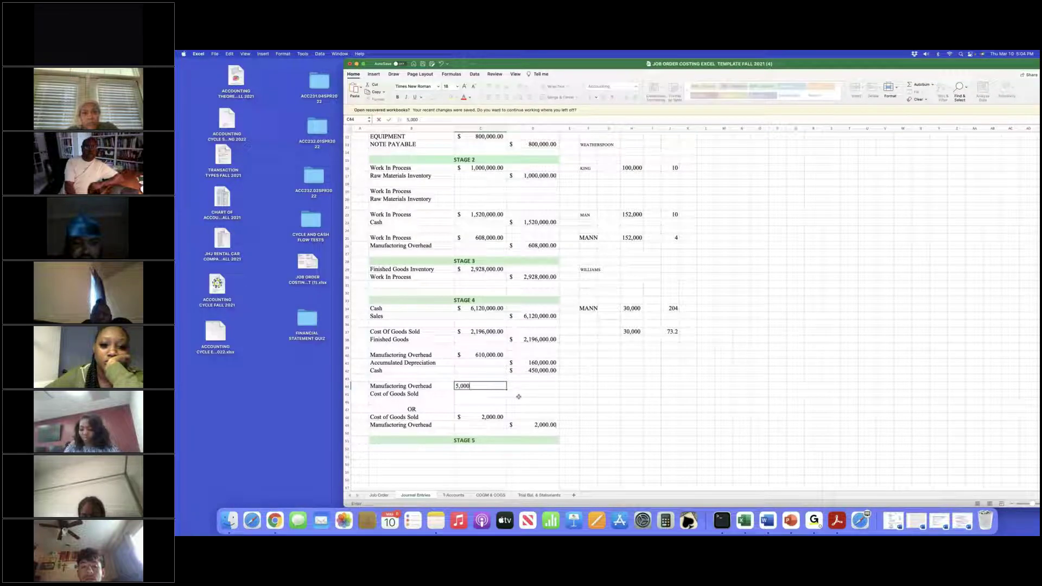
click(520, 395)
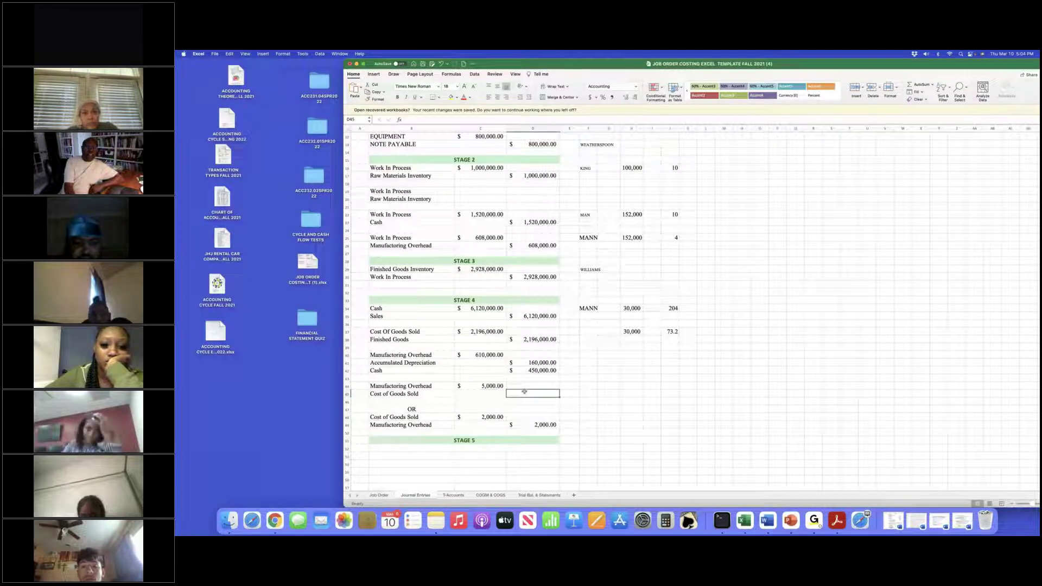
text(5,000)
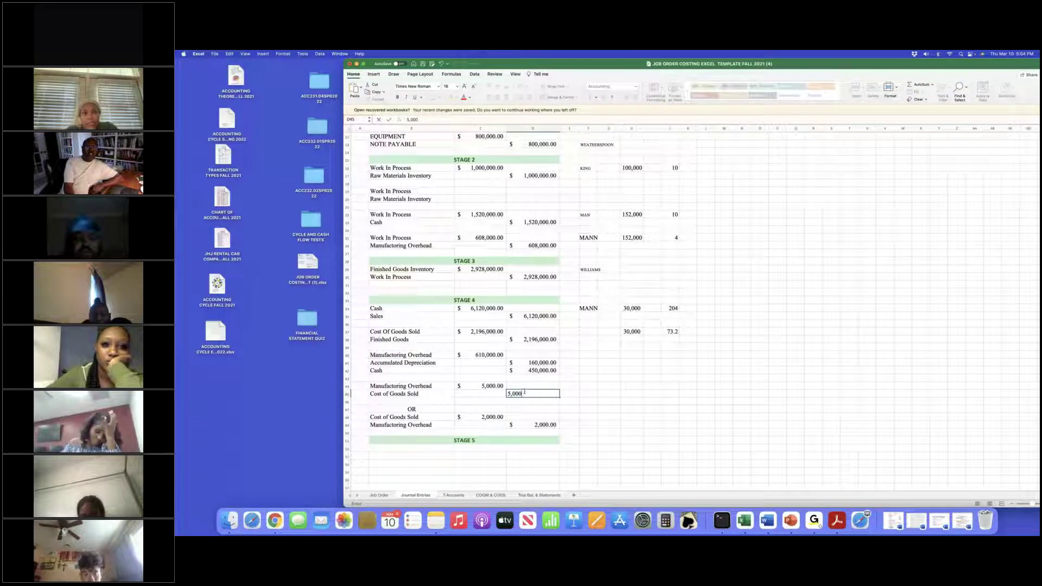
click(590, 379)
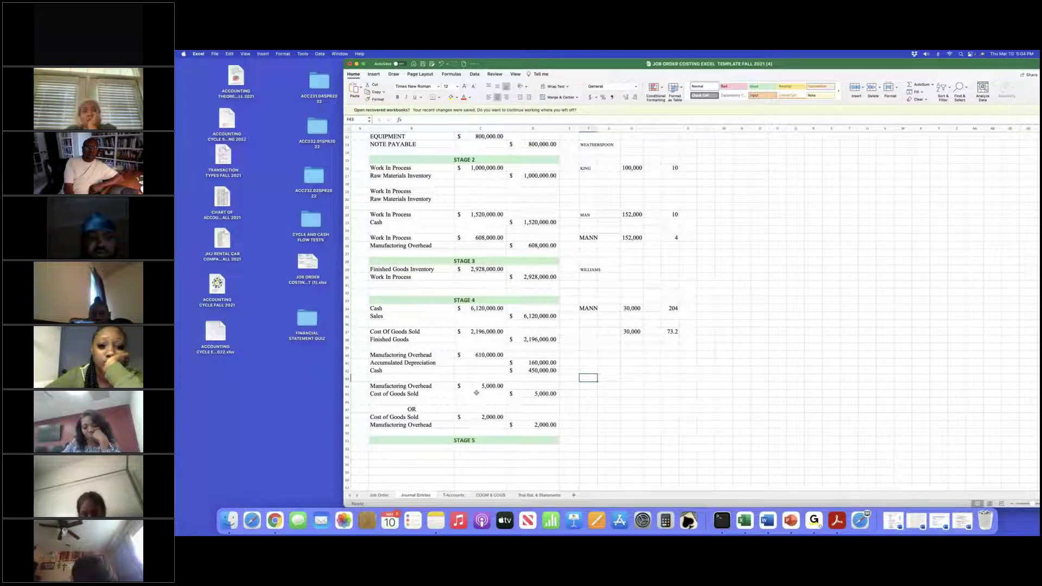
Copy the two 5,000 amounts, then clear their contents from the entry.
click(501, 387)
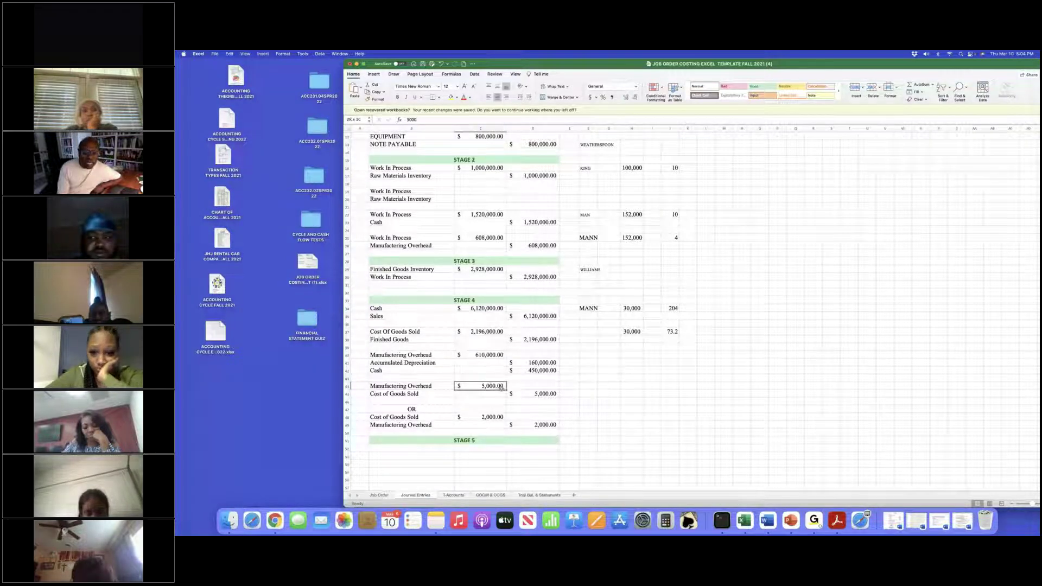
drag(501, 387, 535, 393)
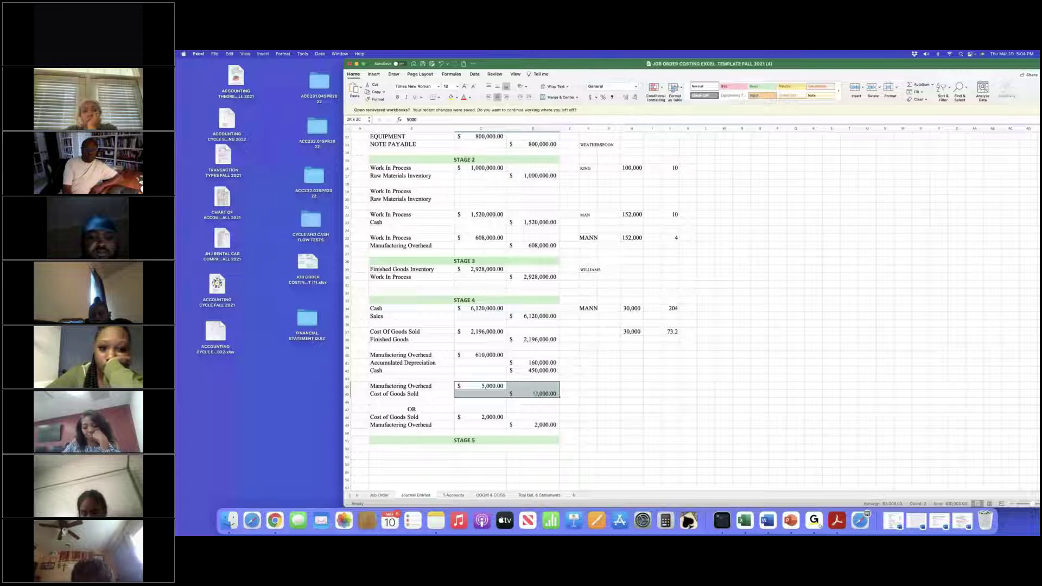
key(super+c)
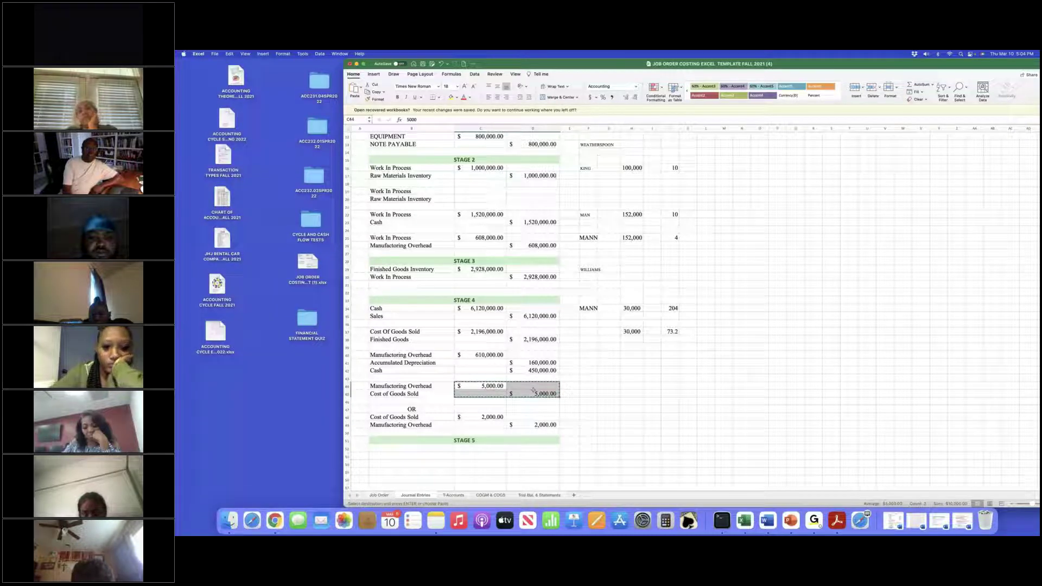
right_click(534, 391)
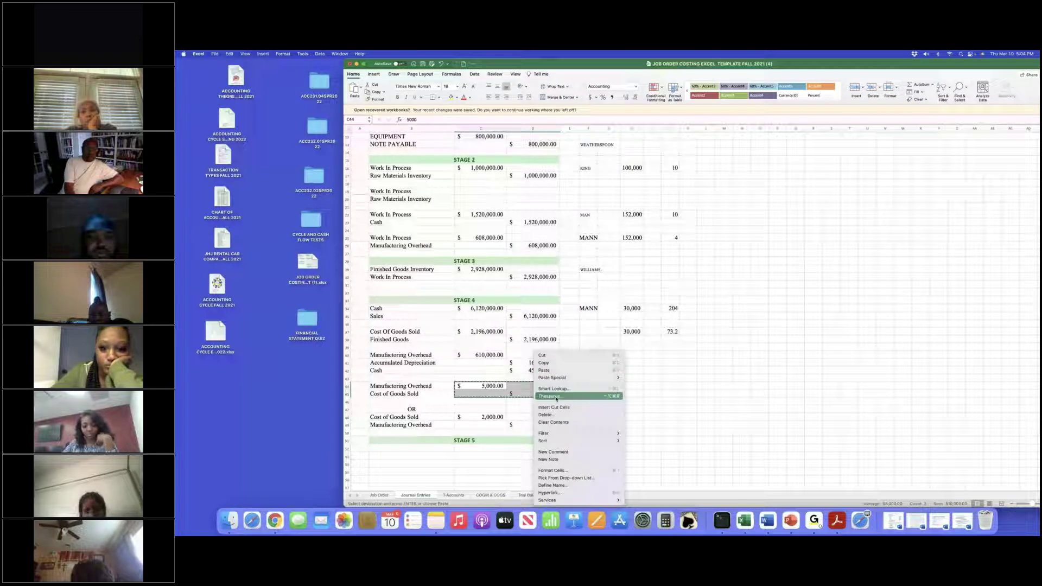
click(553, 422)
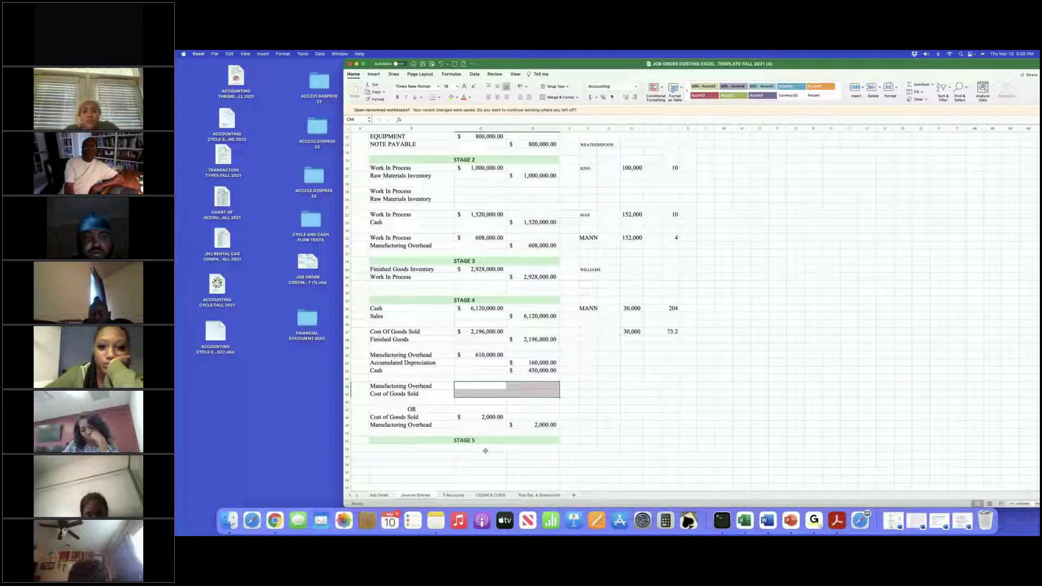
Review the Journal Entries through Stage 4, then go to the COGM & COGS sheet.
key(ctrl+Page_Down)
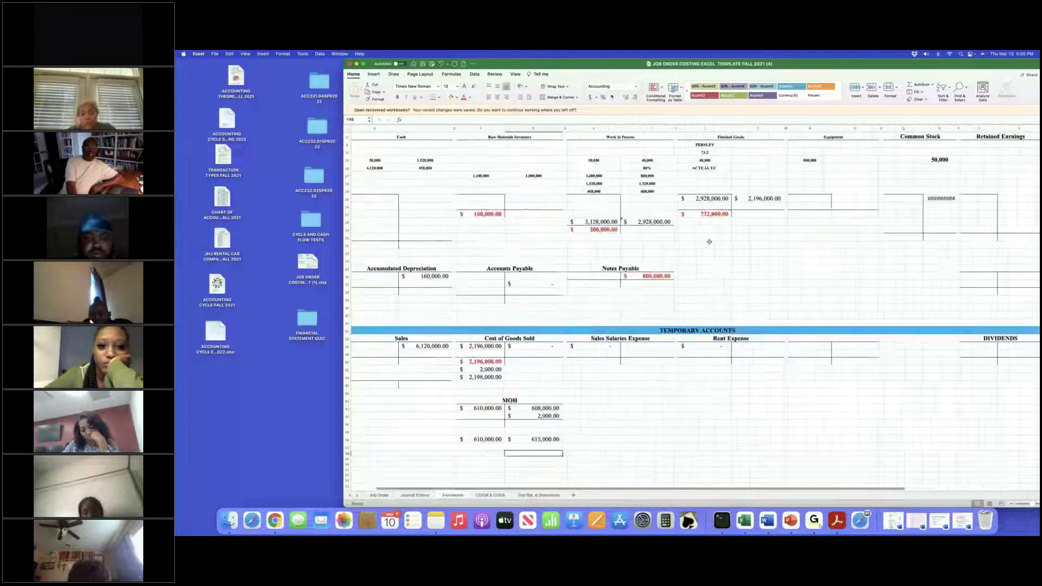
scroll(709, 242, up, 2)
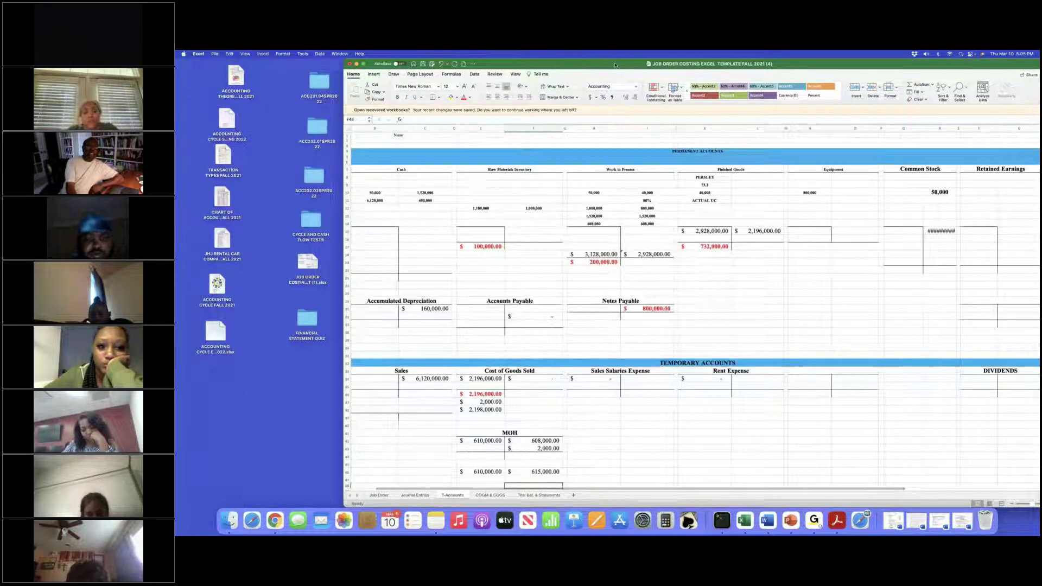
drag(615, 65, 464, 64)
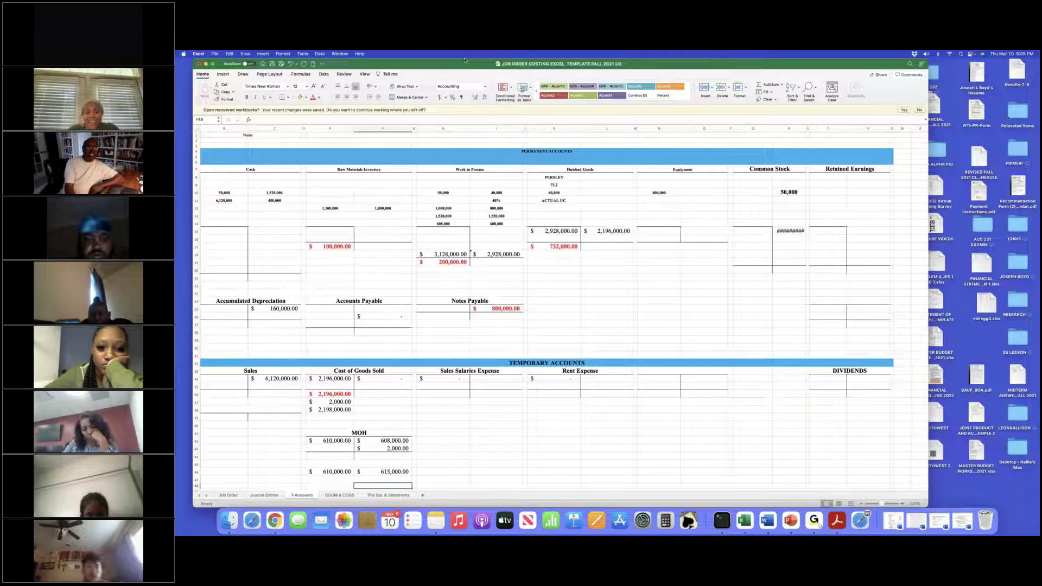
drag(463, 64, 539, 63)
click(331, 497)
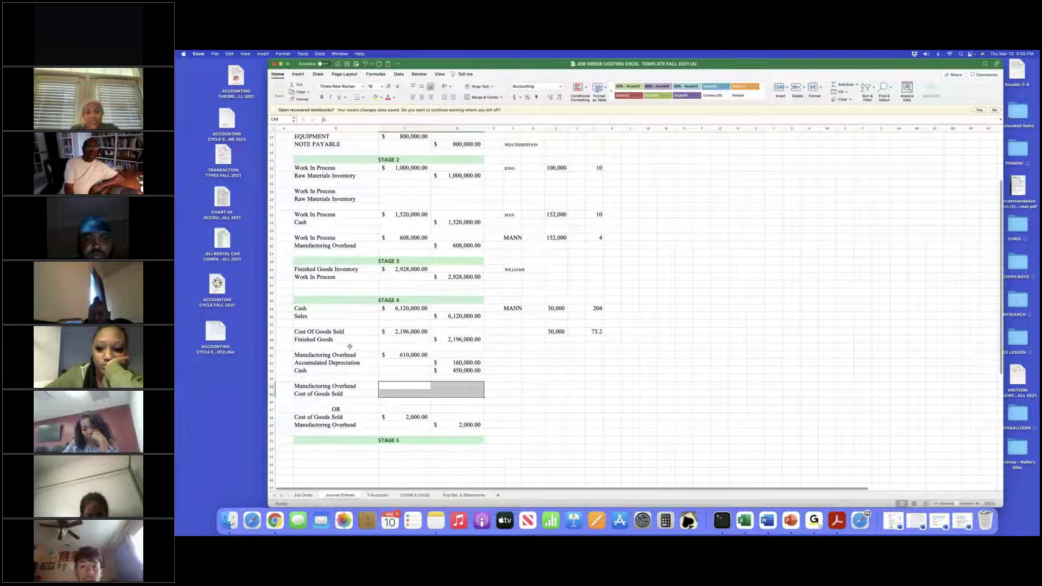
scroll(395, 251, up, 5)
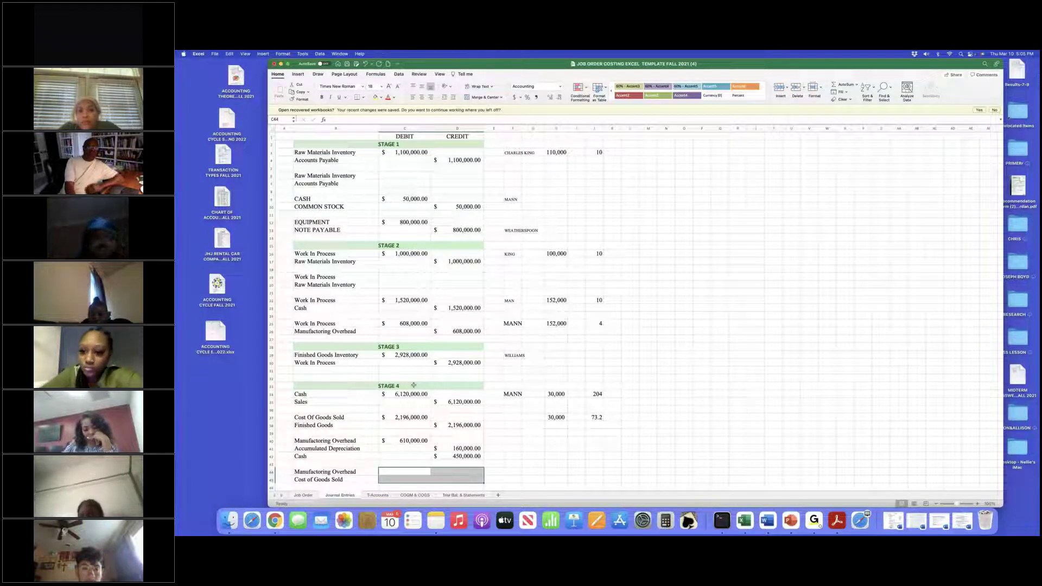
scroll(474, 273, down, 5)
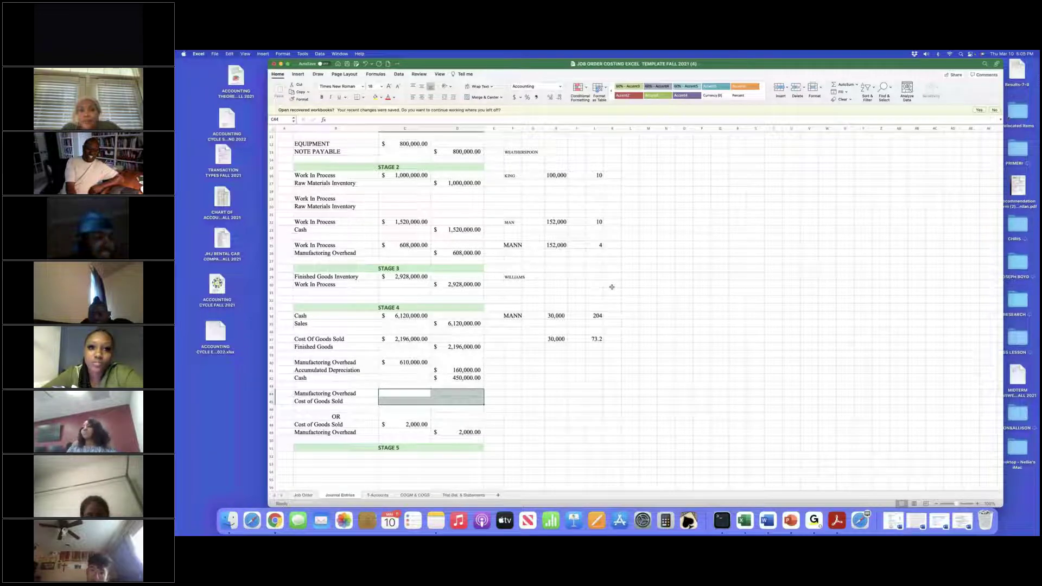
scroll(611, 287, down, 1)
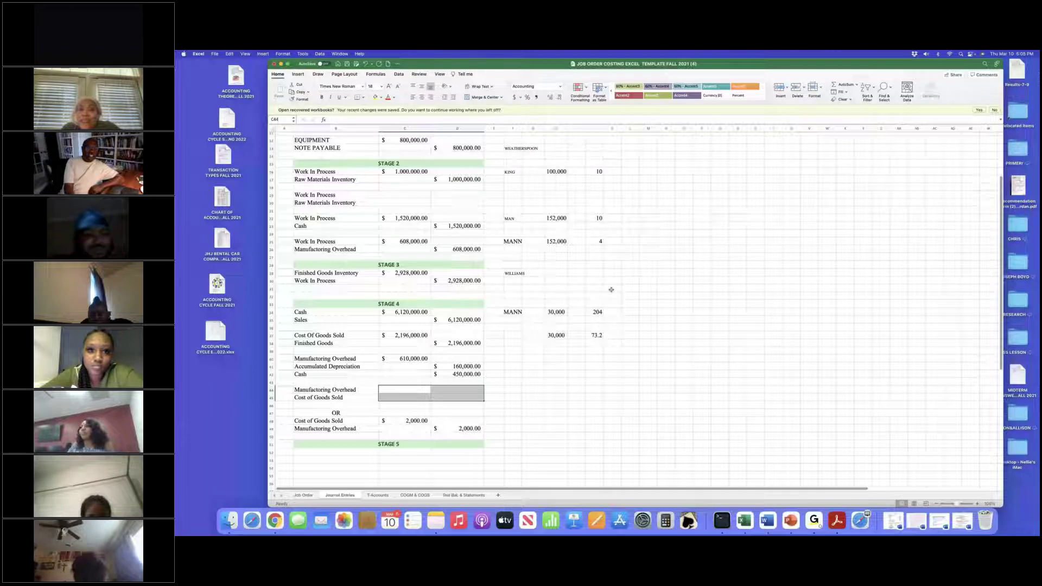
scroll(551, 412, down, 1)
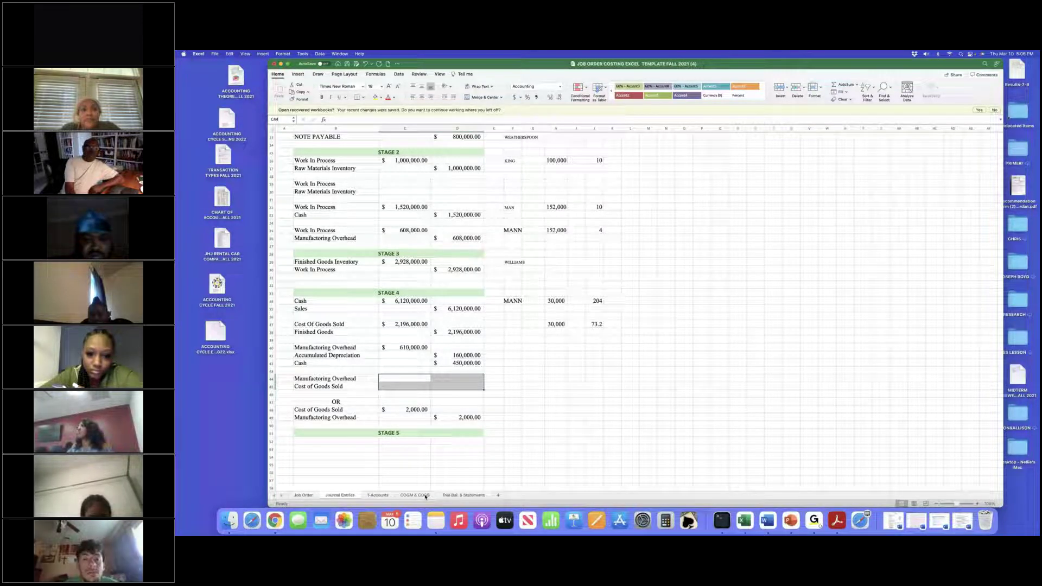
click(414, 495)
Set the Cost of Goods Manufactured Statement title to 18 pt font.
scroll(578, 246, up, 1)
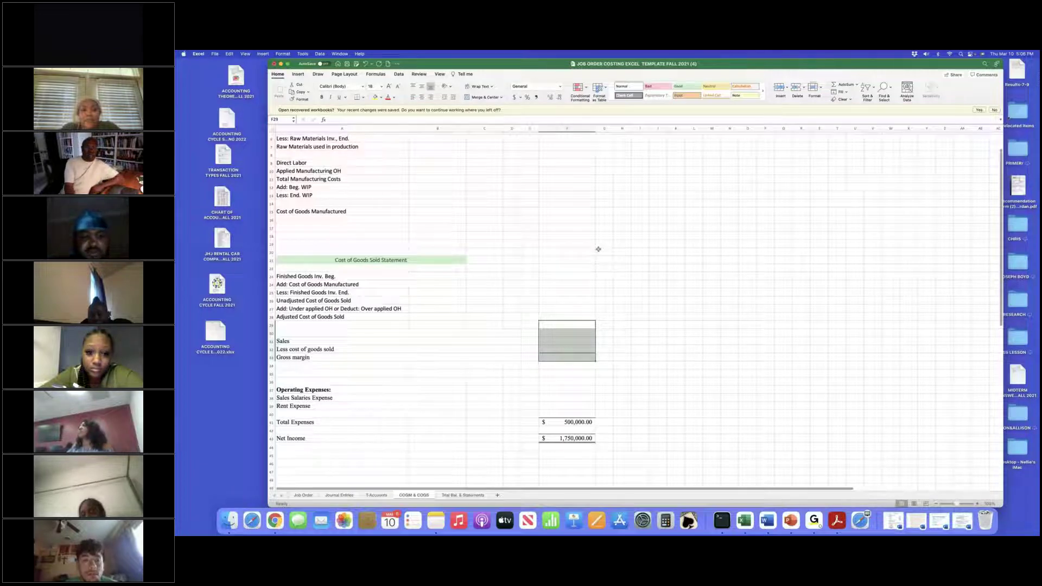
scroll(598, 249, up, 3)
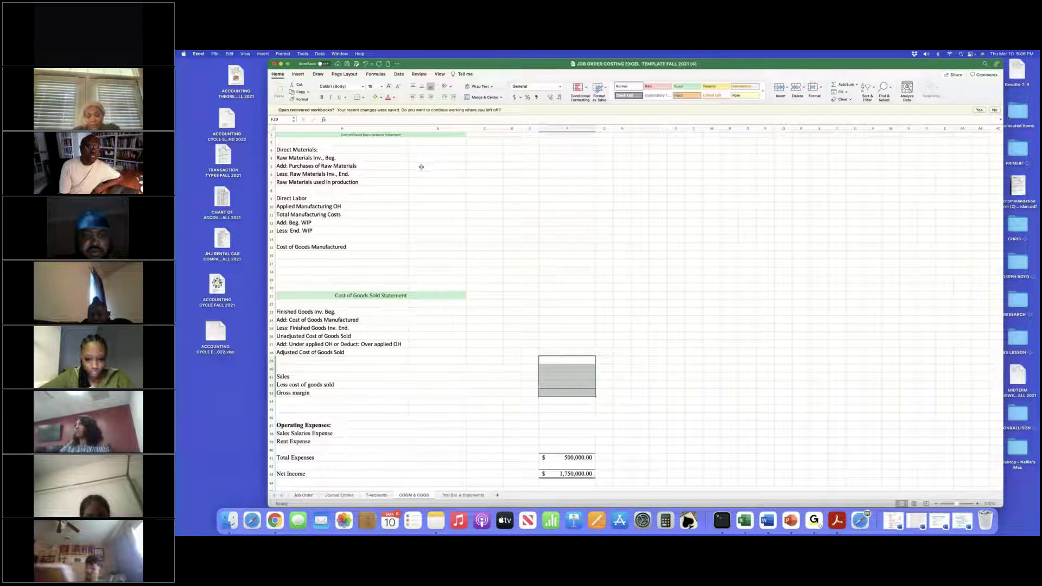
click(320, 135)
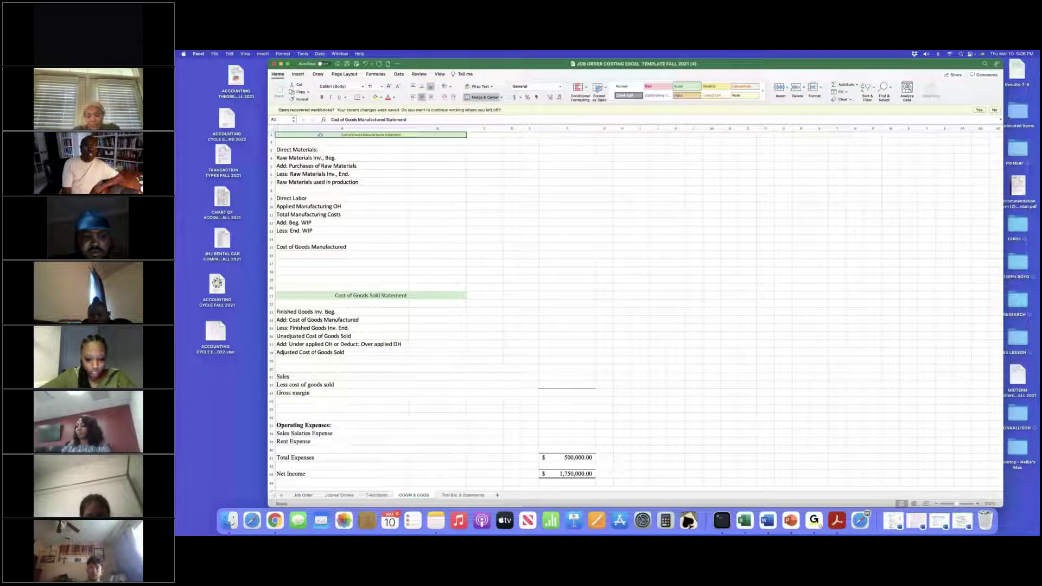
click(381, 86)
click(378, 148)
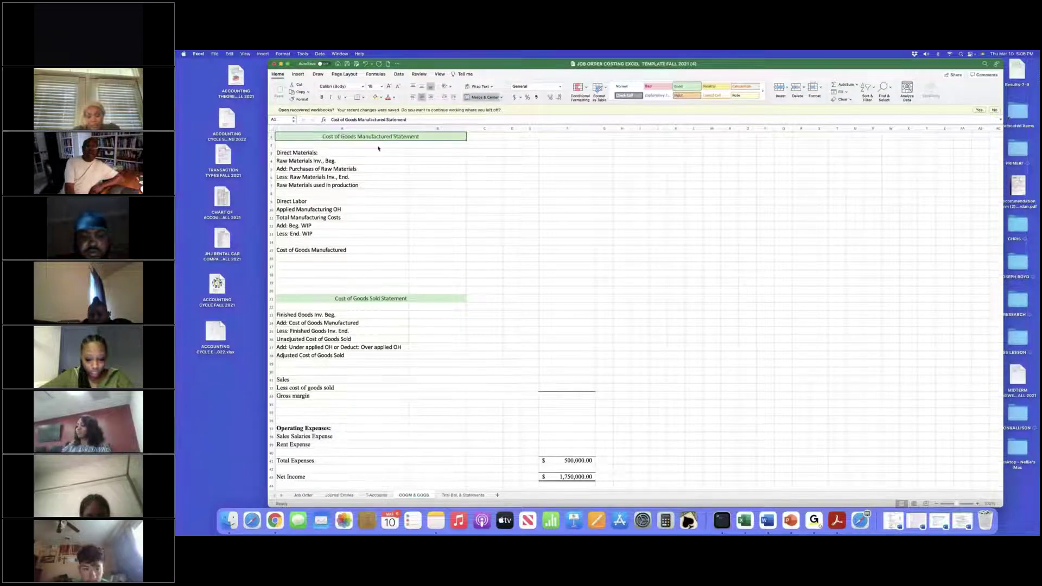
click(676, 263)
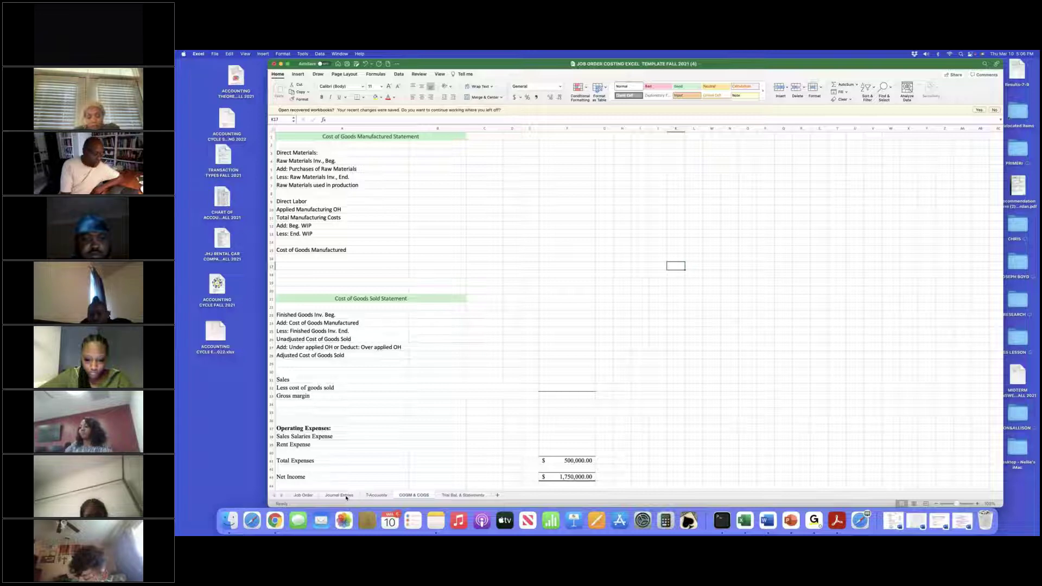
Enter 0 as the beginning Raw Materials Inventory.
click(439, 160)
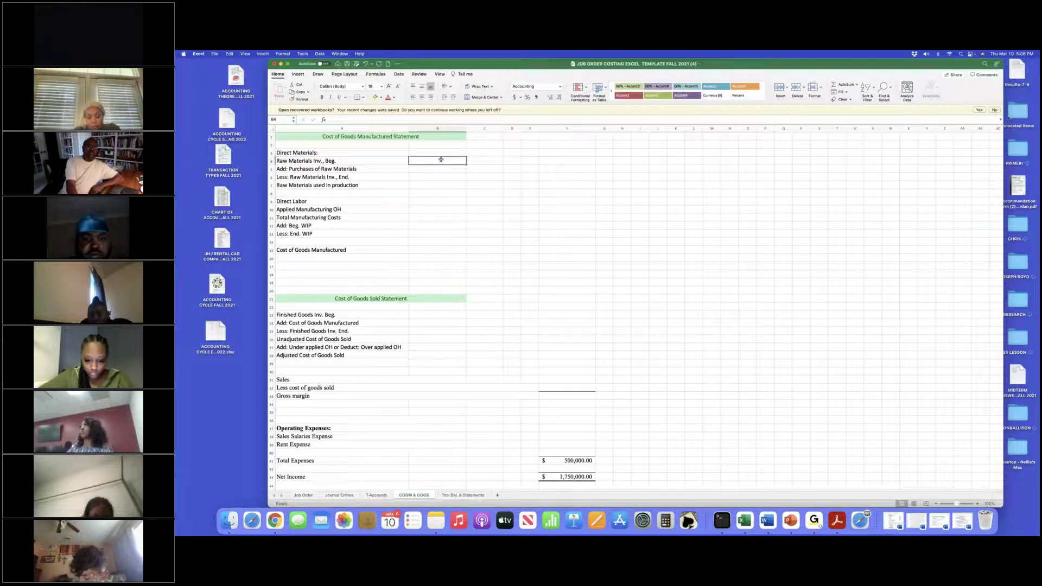
text(0)
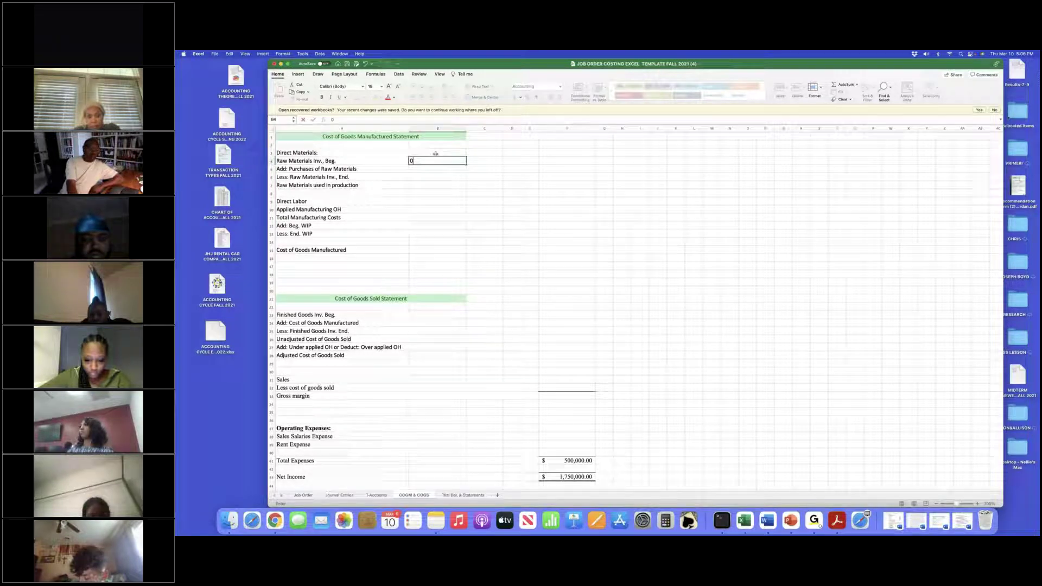
click(423, 170)
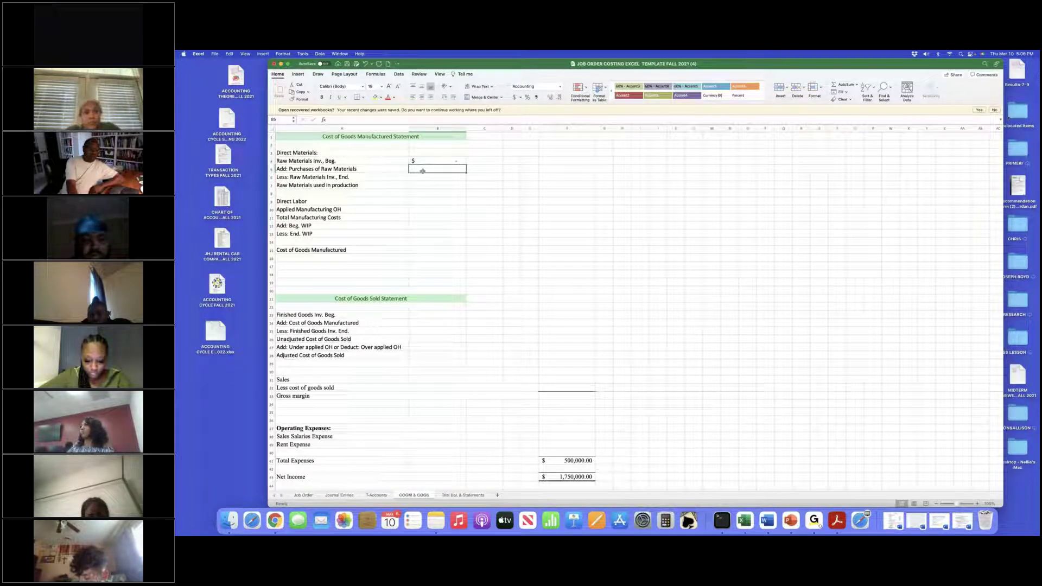
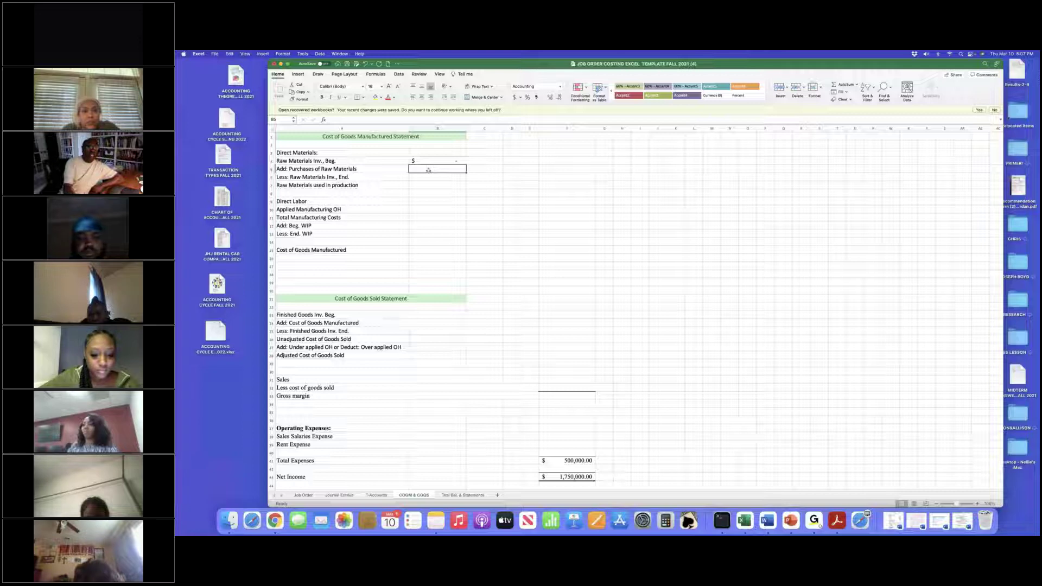
Enter 1,100,000 purchases in B5, 100,000 ending raw materials in B6, and 1,100,000 raw materials used in B7.
text(1100000)
click(455, 178)
text(1)
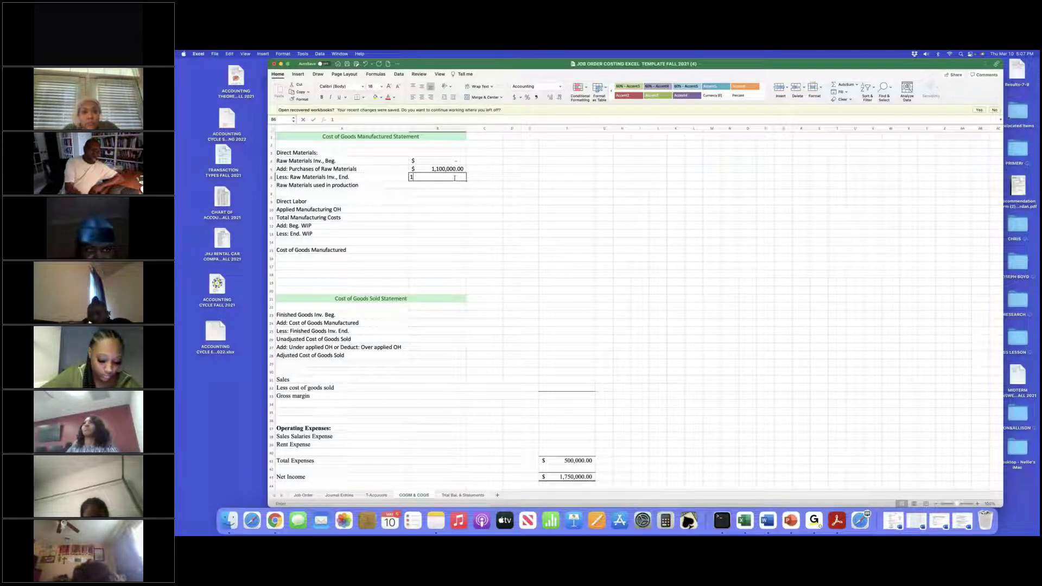
text(00,000)
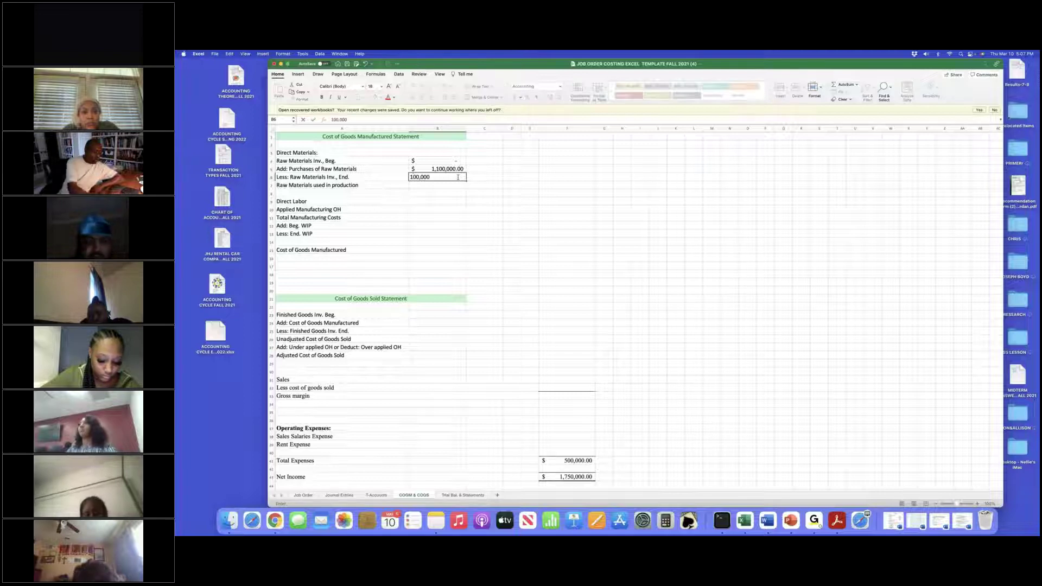
click(441, 186)
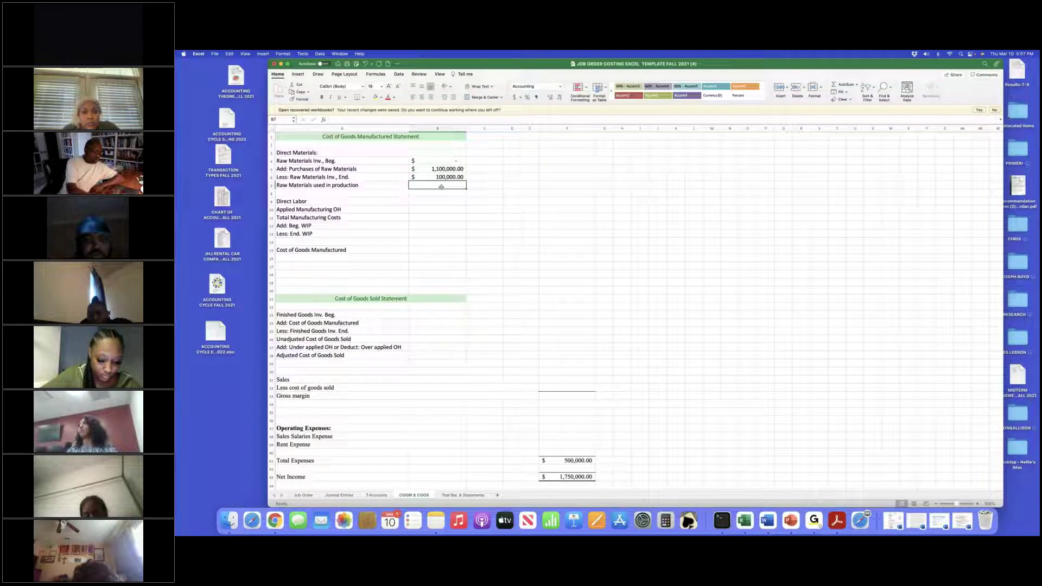
text(1,)
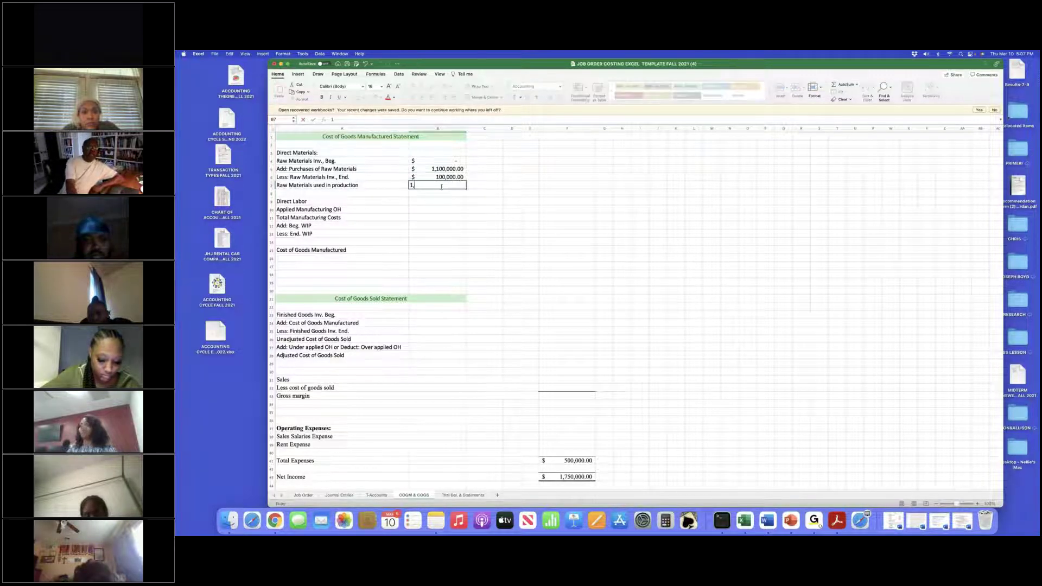
text(100,000)
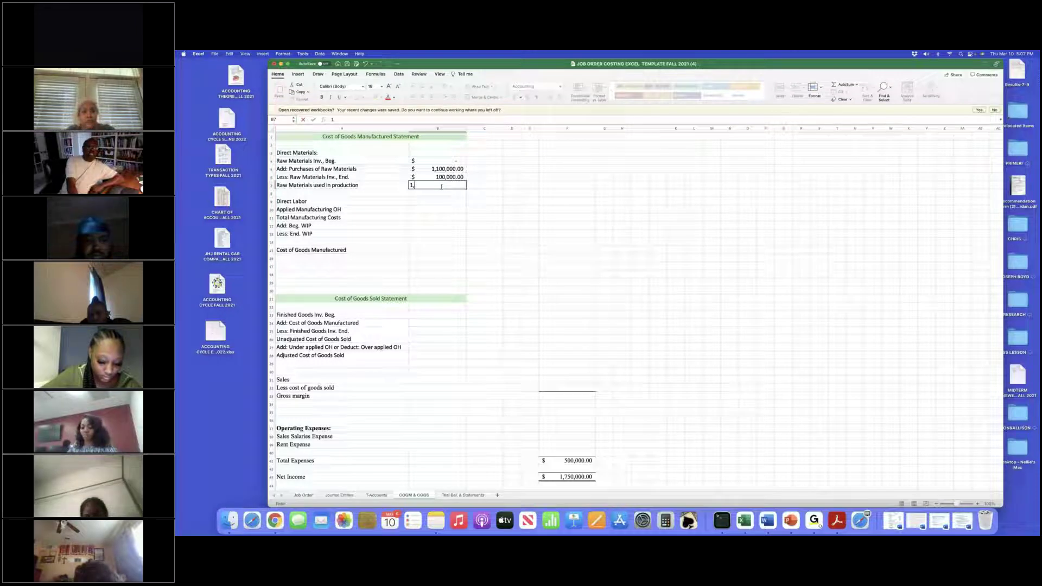
click(445, 208)
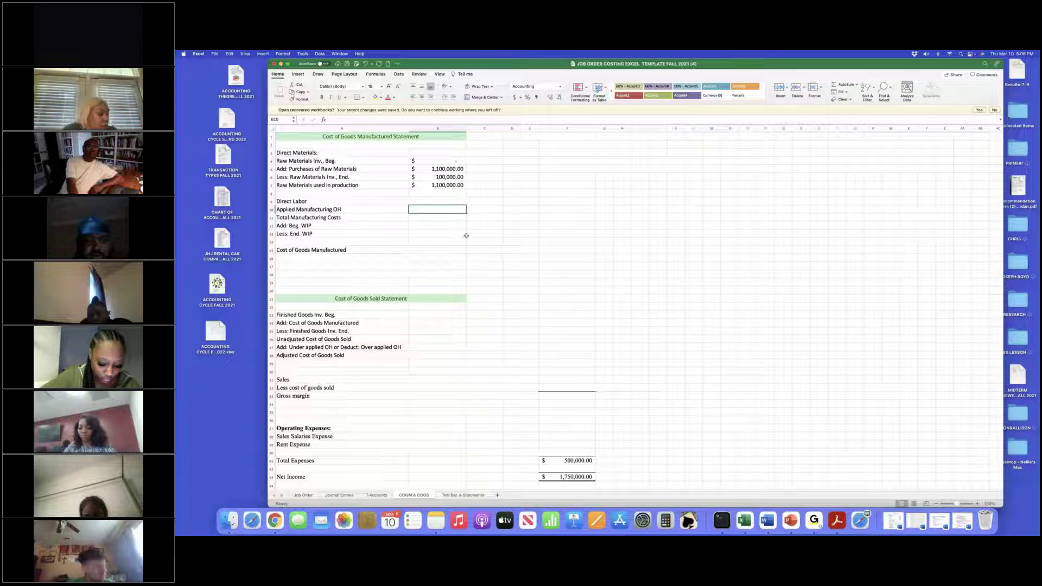
click(444, 202)
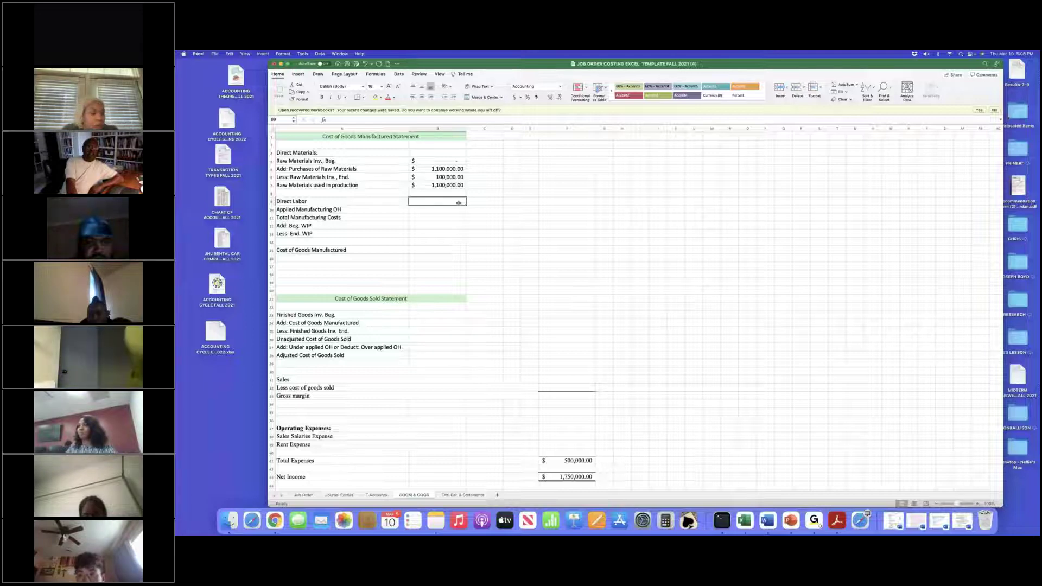
Enter direct labor of 1,520,000 in B9 and applied overhead of 608,000 in B10.
text(1,520,000)
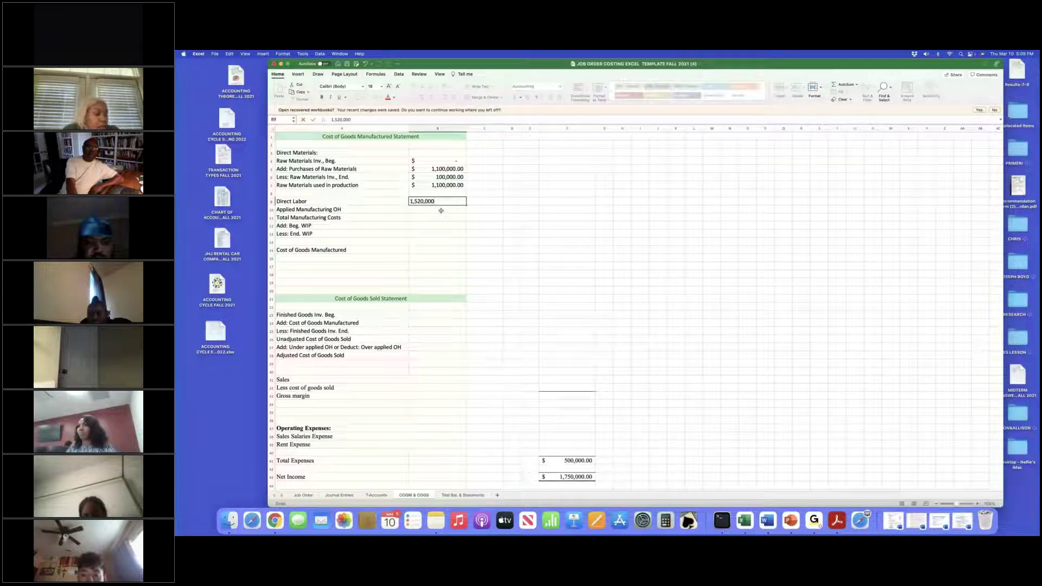
key(Return)
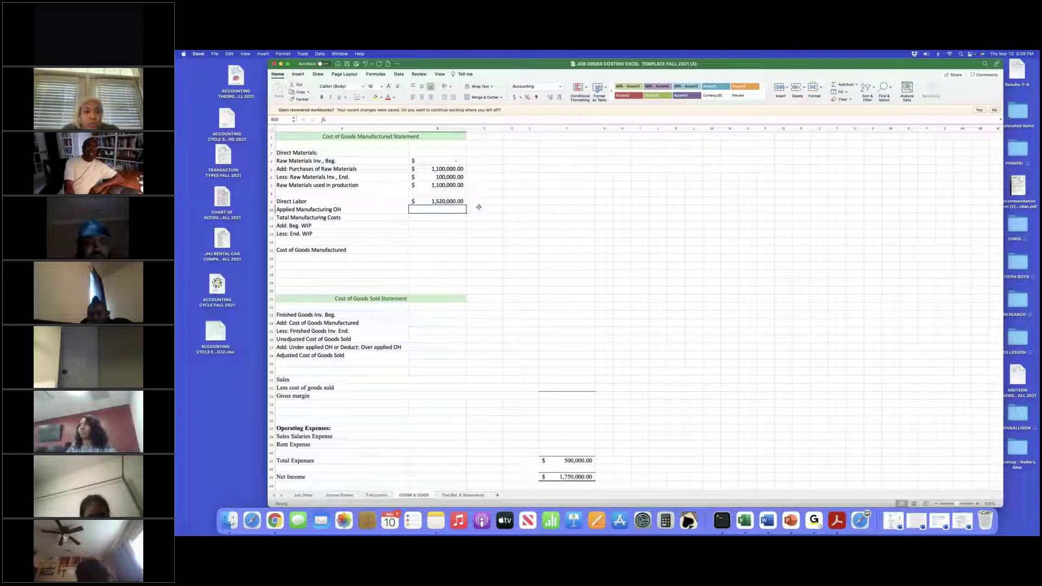
text(608,0)
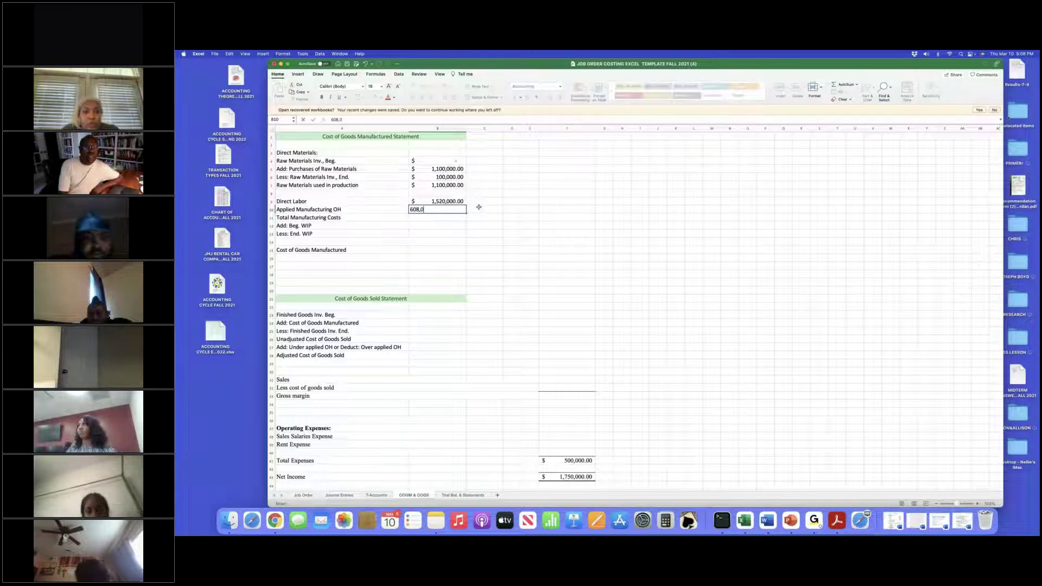
text(00)
click(516, 215)
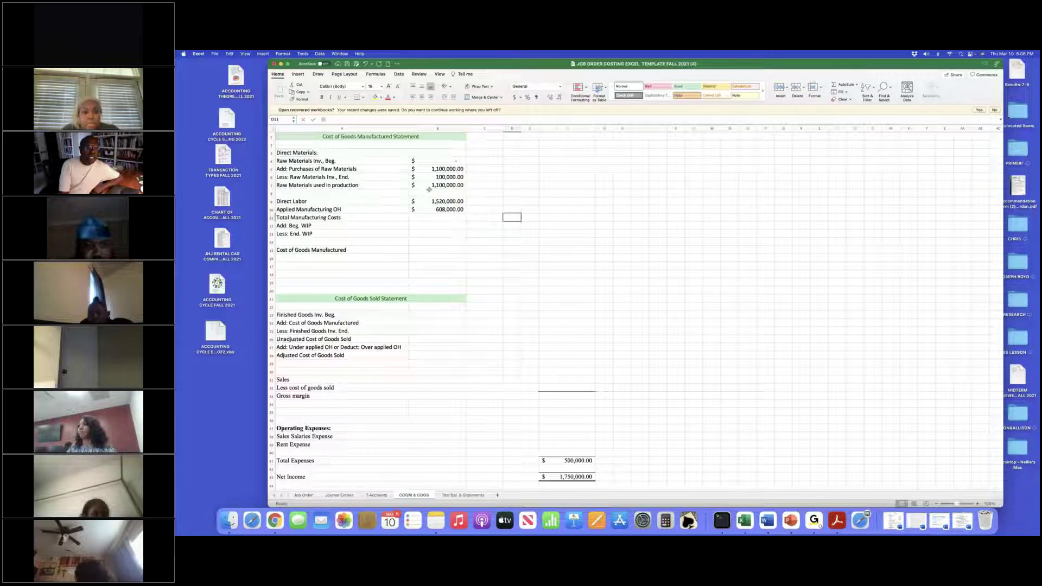
AutoSum B7:B11 so Total Manufacturing Costs shows 3,228,000.
drag(428, 186, 432, 216)
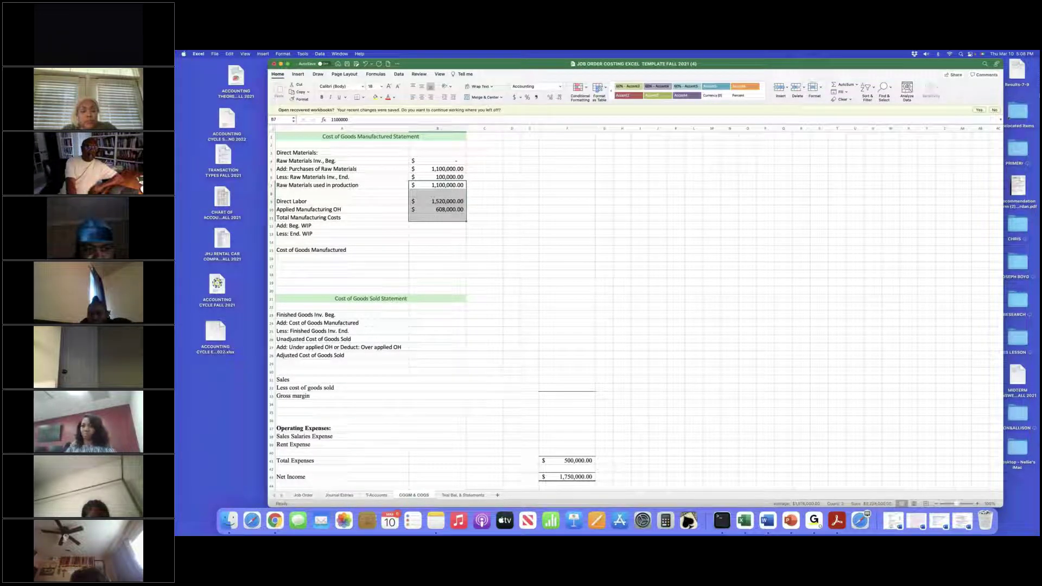
key(super+shift+t)
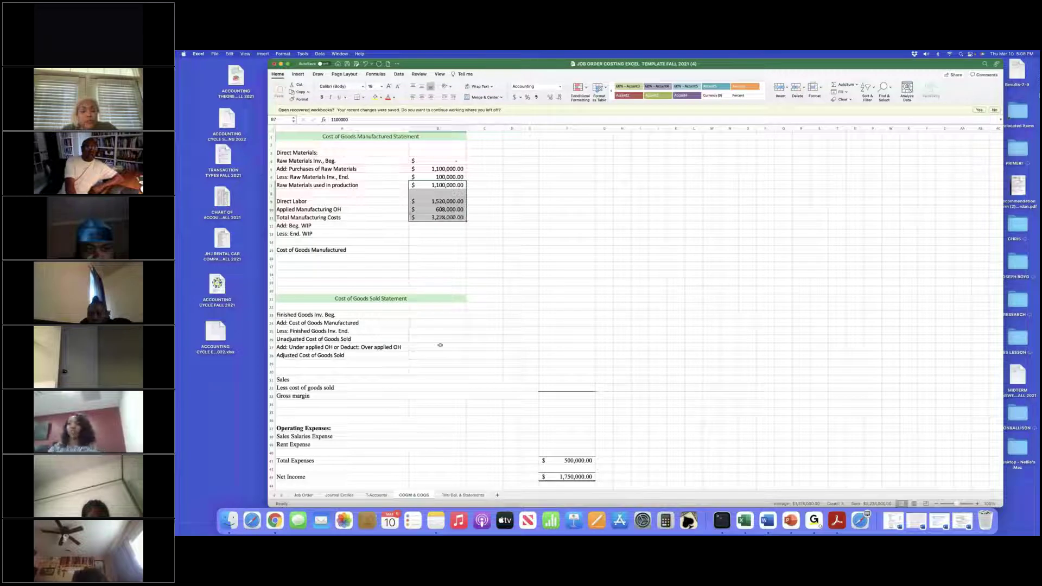
click(539, 279)
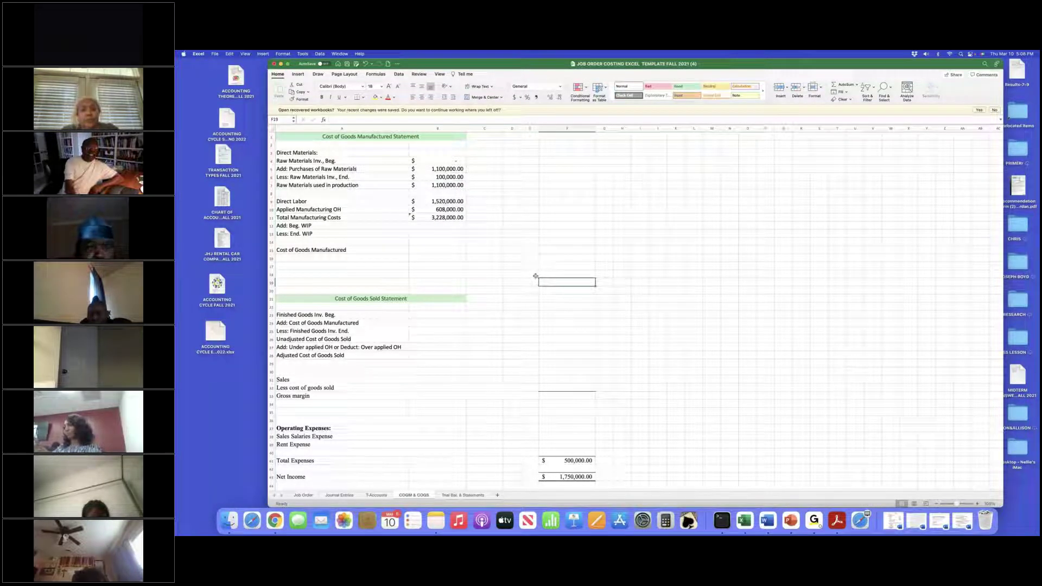
Enter 0 as the Beginning WIP amount in B12.
click(445, 225)
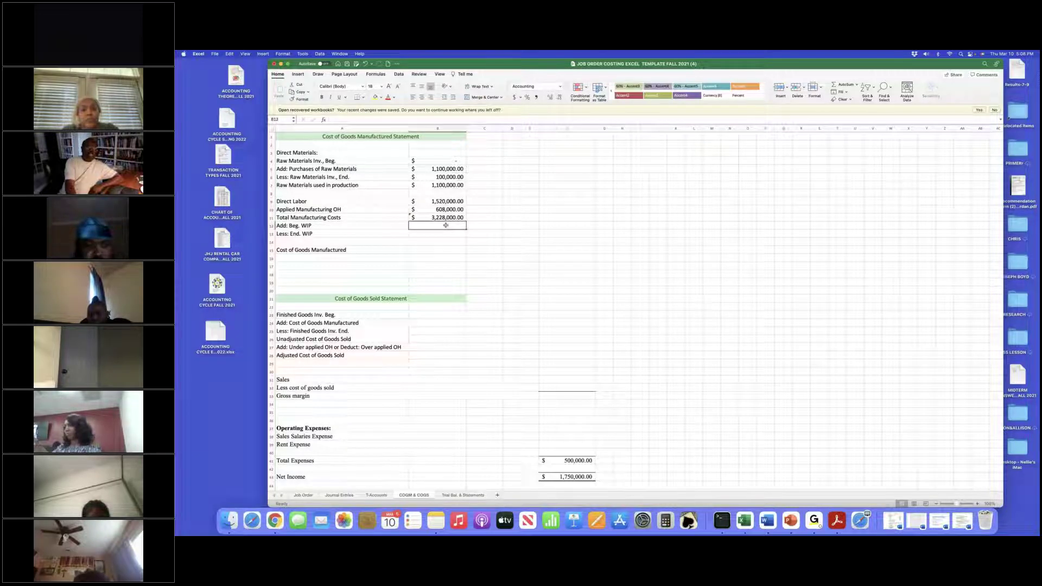
text(0)
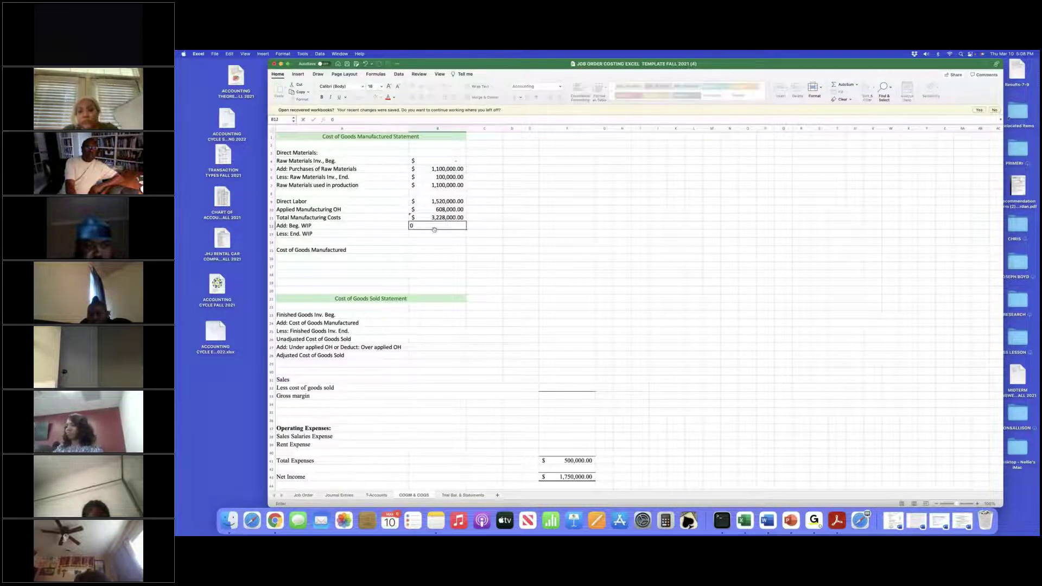
key(Return)
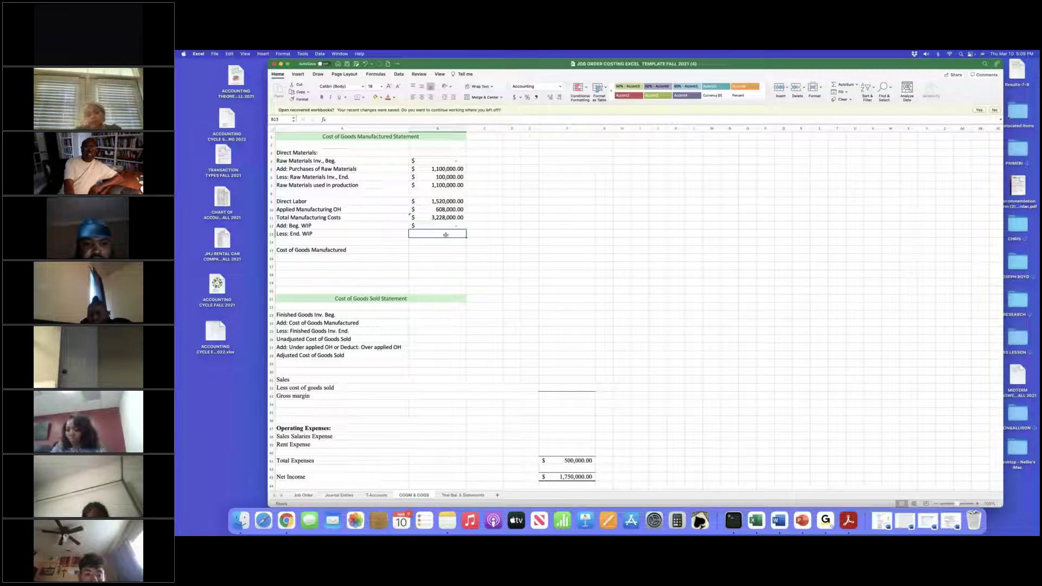
Copy the Work in Process T-account cells from T-Accounts and go back to COGM & COGS.
click(376, 495)
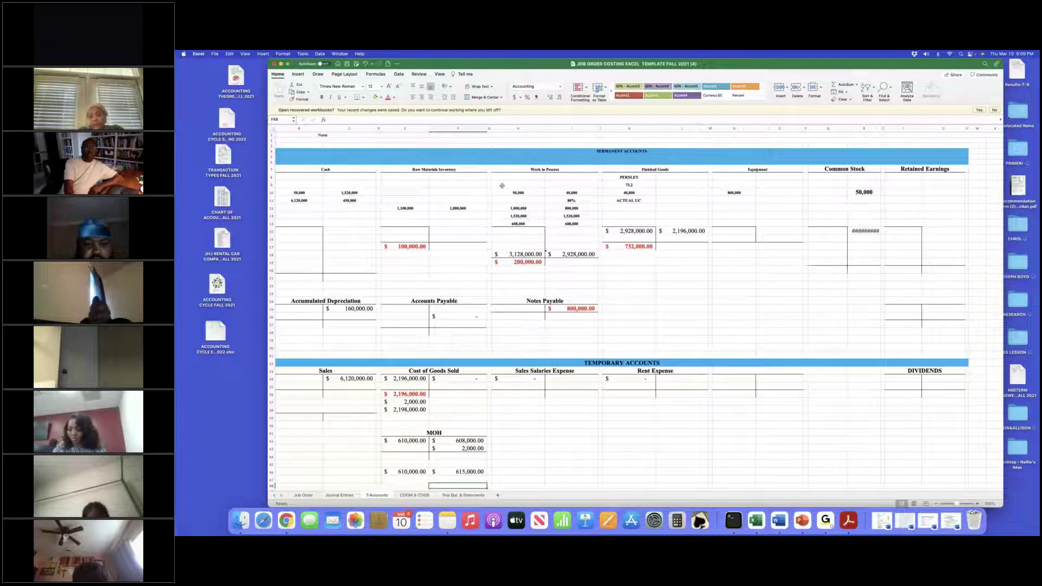
drag(502, 186, 565, 270)
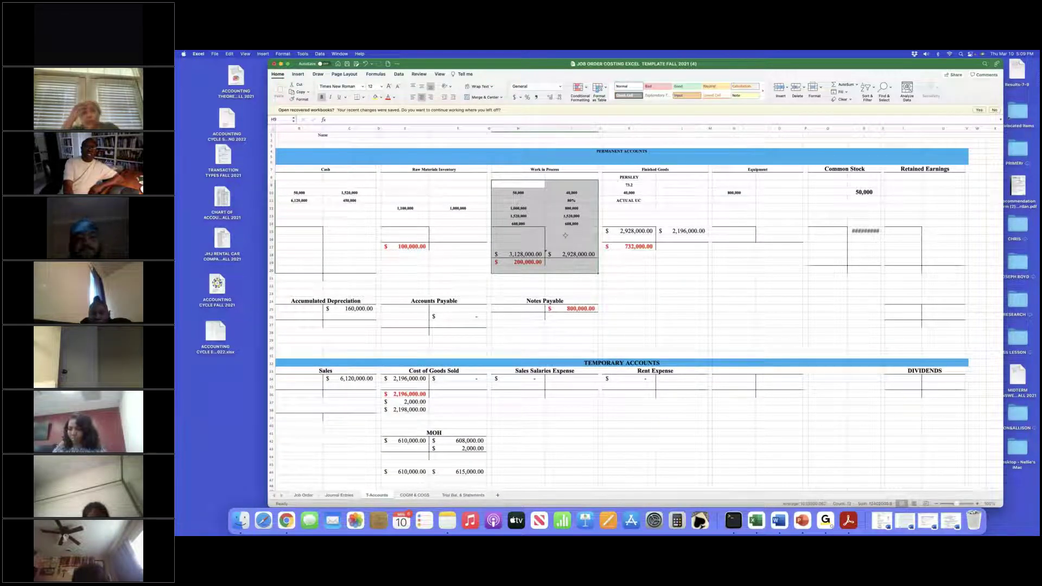
right_click(566, 236)
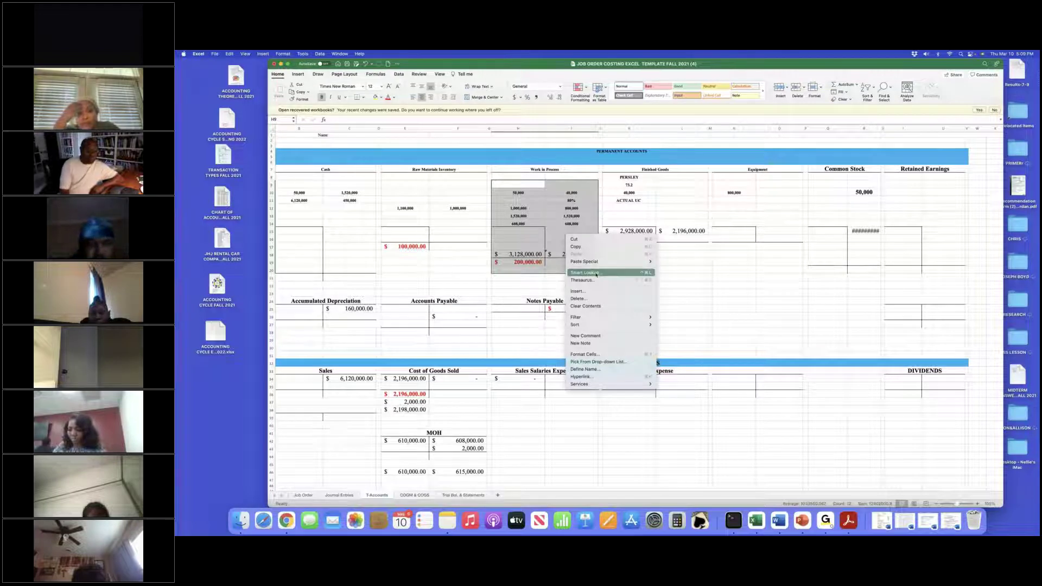
click(580, 248)
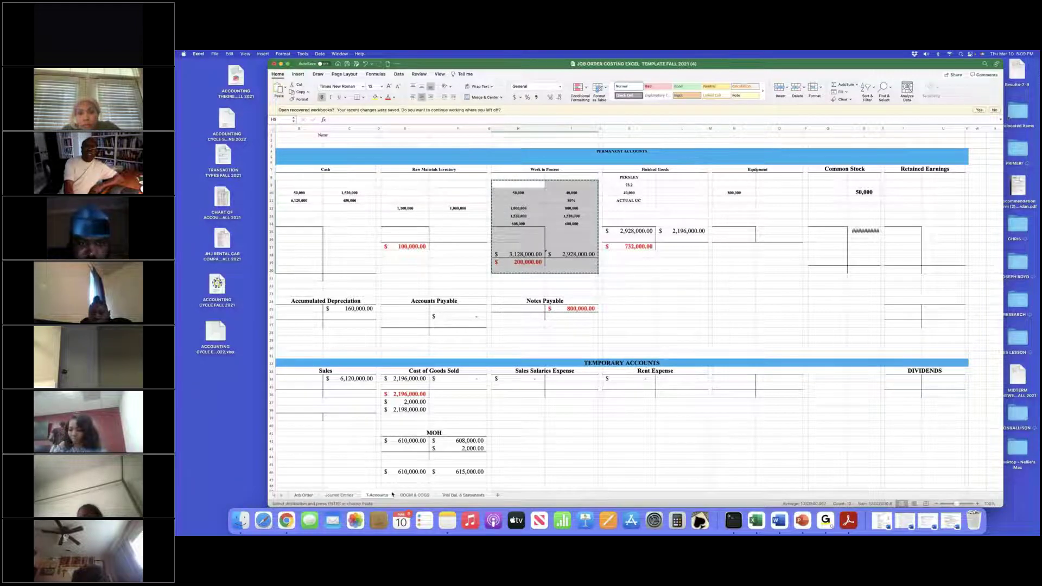
click(413, 495)
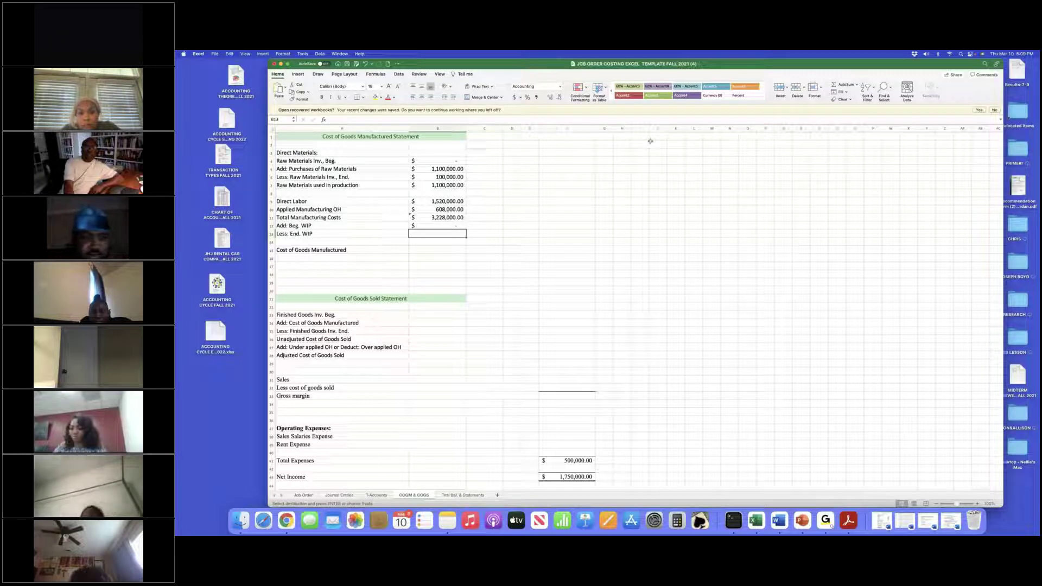
Widen column G and paste the Work in Process T-account at F3.
click(622, 136)
drag(613, 128, 651, 131)
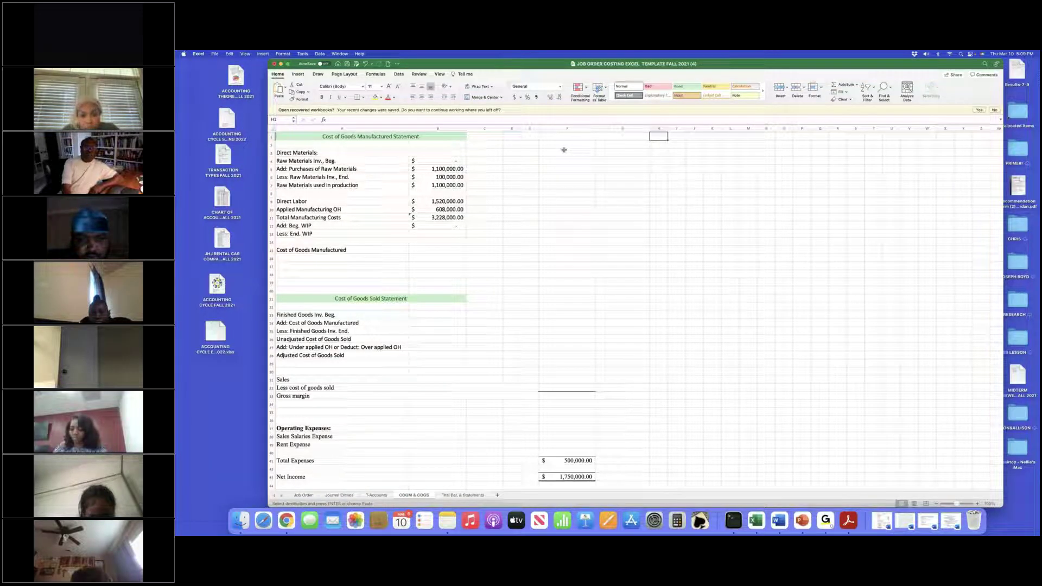
right_click(566, 152)
click(574, 169)
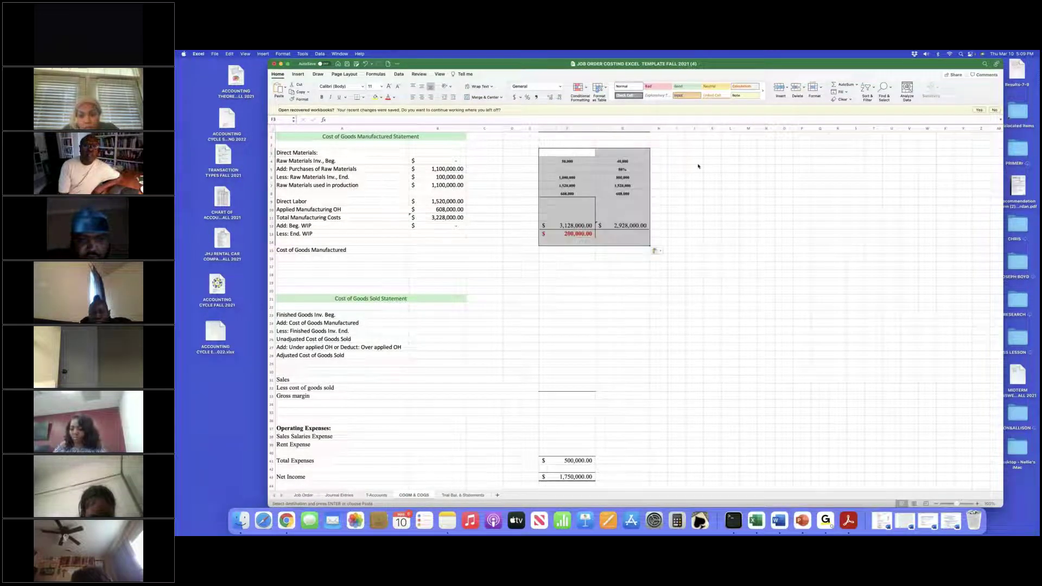
click(715, 209)
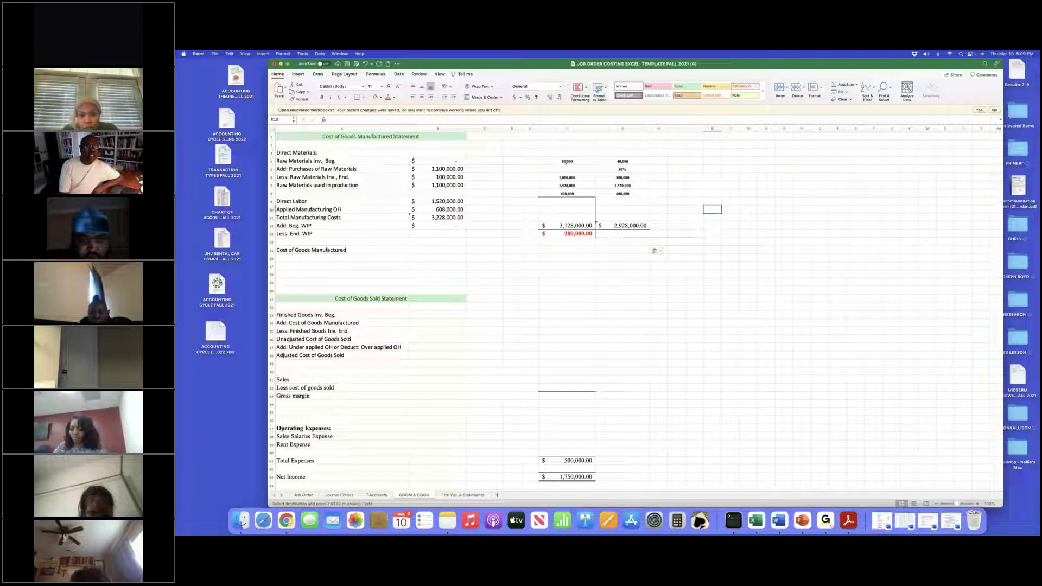
Set the working figures in F3:G13 to 18-point font size.
drag(557, 155, 624, 235)
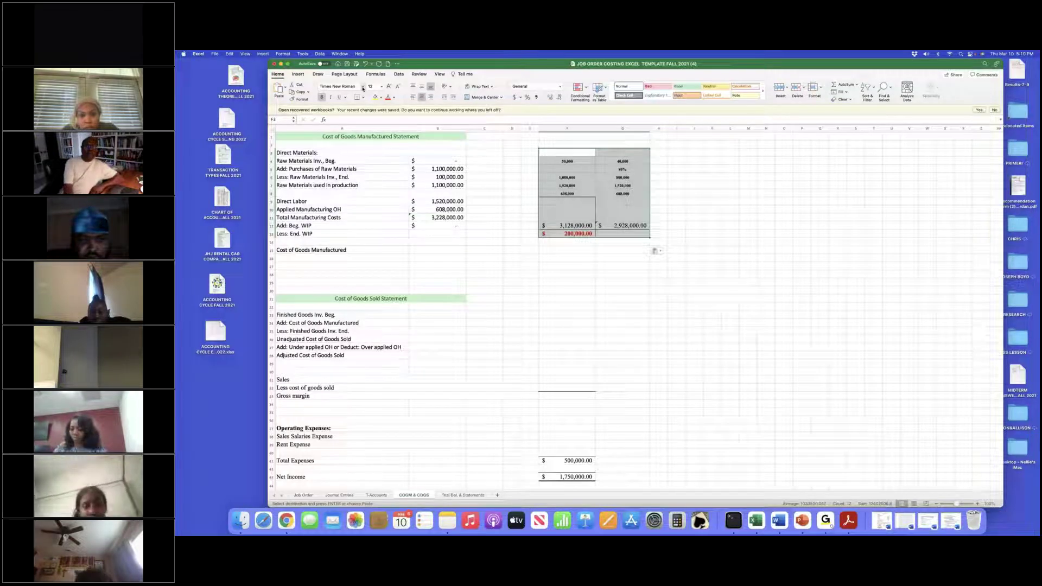
click(382, 86)
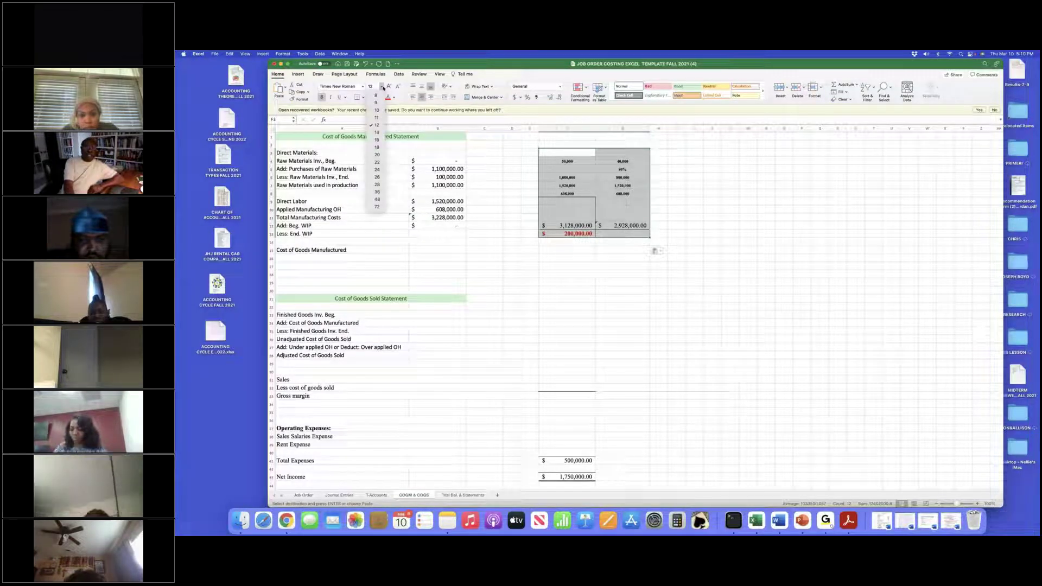
click(380, 147)
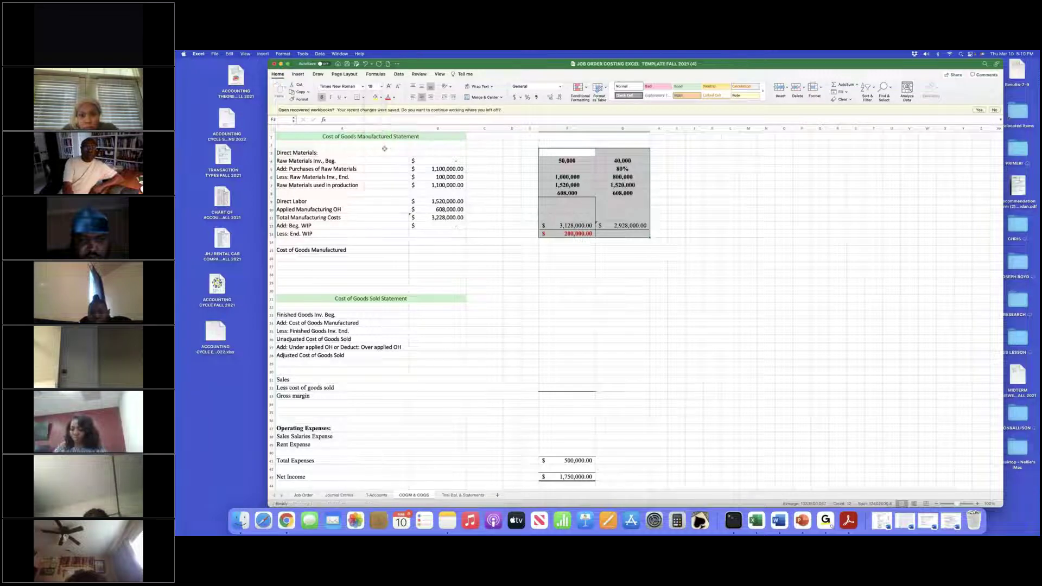
click(576, 354)
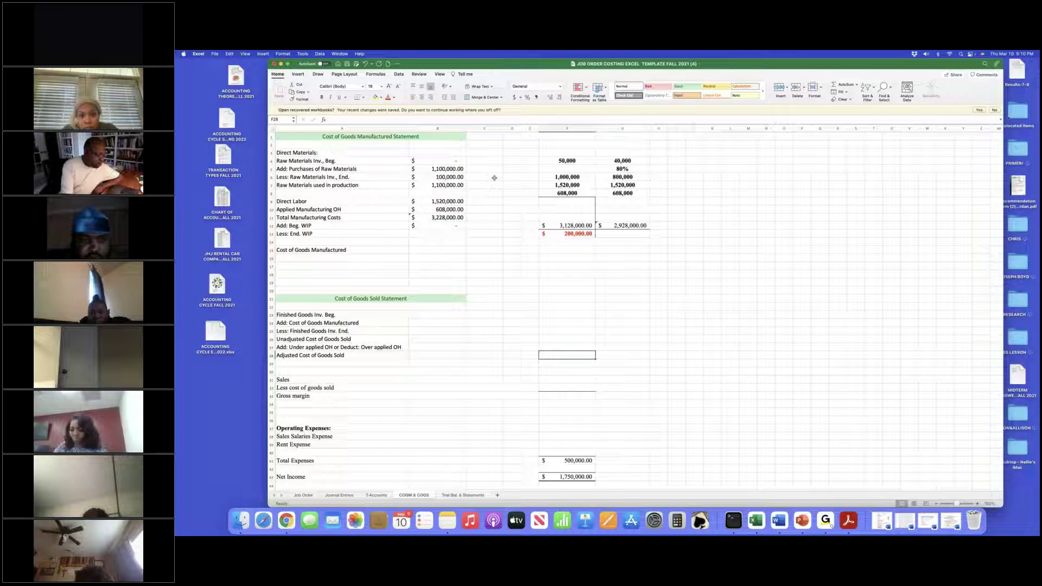
Change Raw Materials used in production in B7 from 1,100,000 to 1,000,000.
click(441, 185)
text(1)
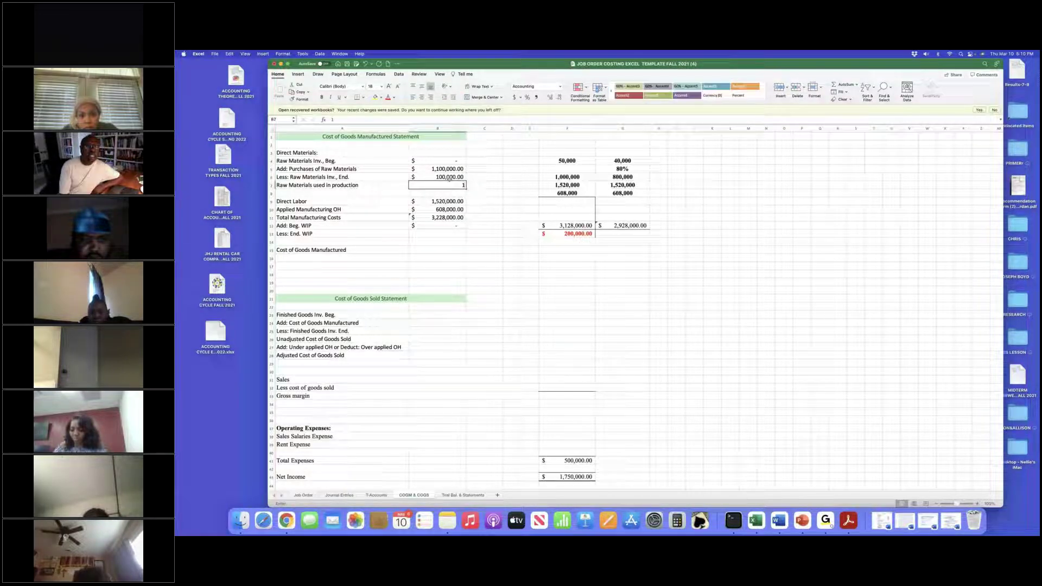
text(,000,000)
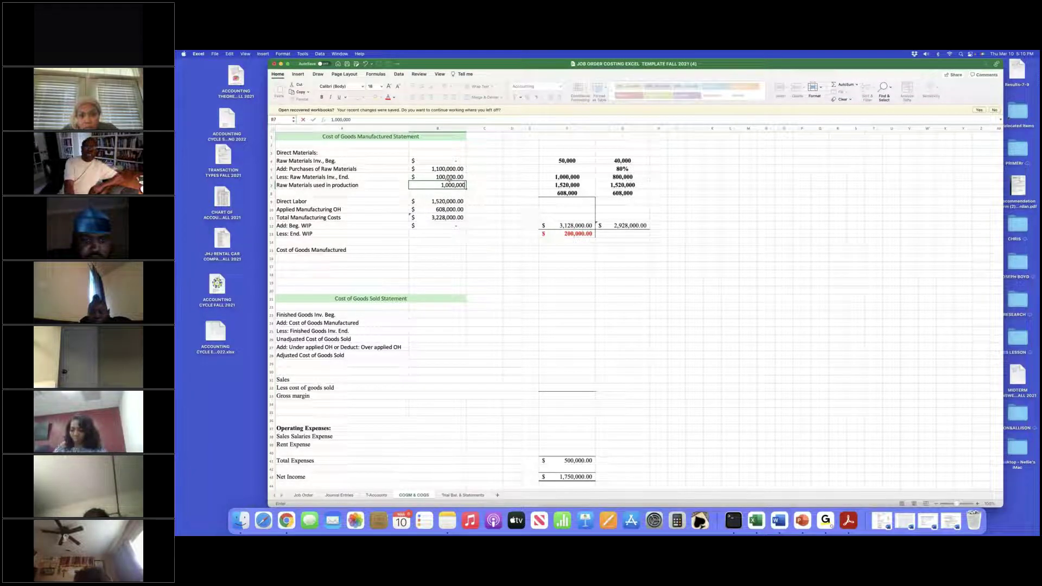
click(484, 225)
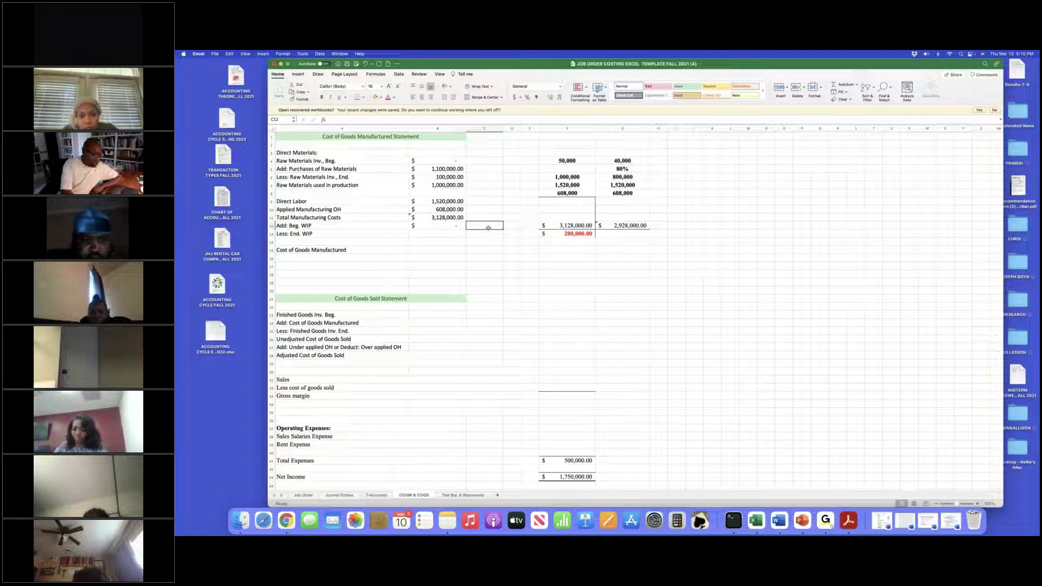
click(442, 232)
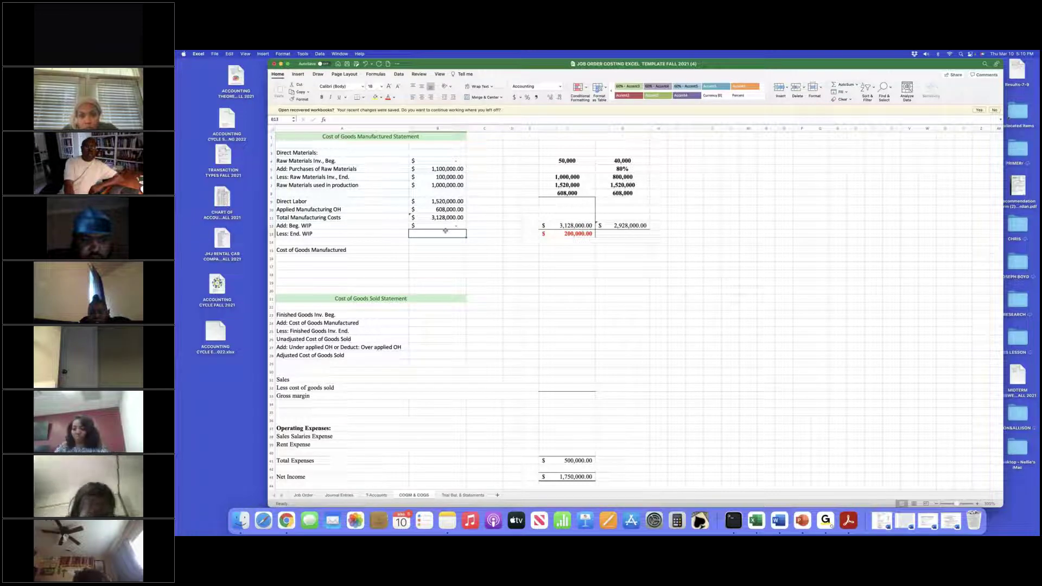
Enter 200,000 as Less: End. WIP in B13.
text(2)
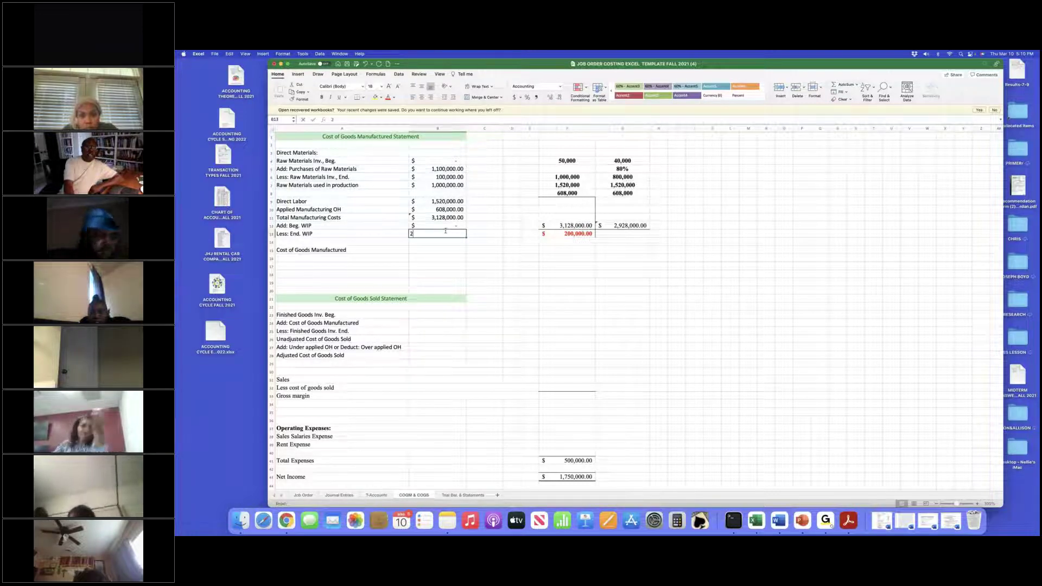
text(00,000)
click(434, 242)
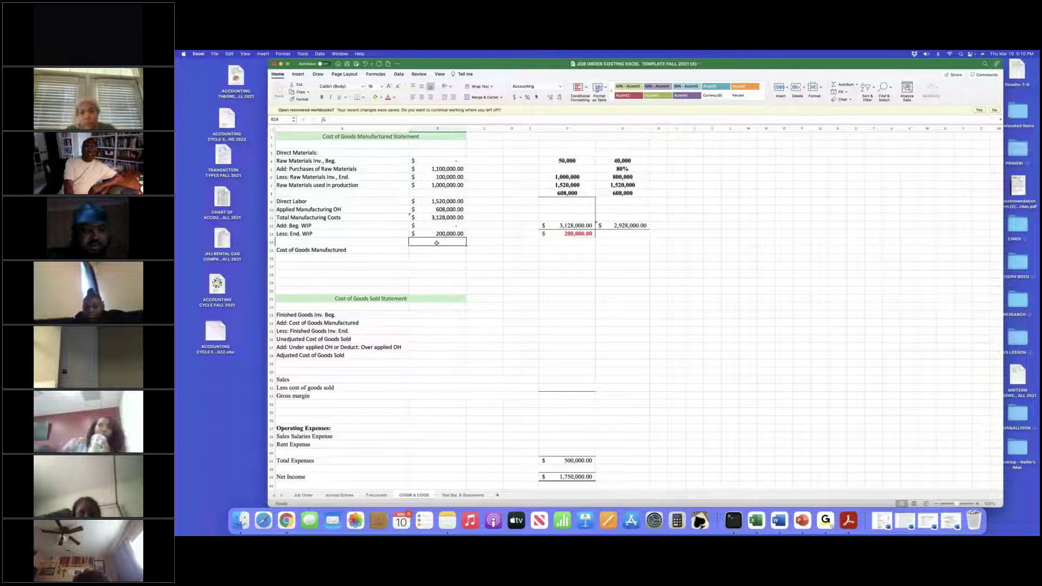
click(439, 250)
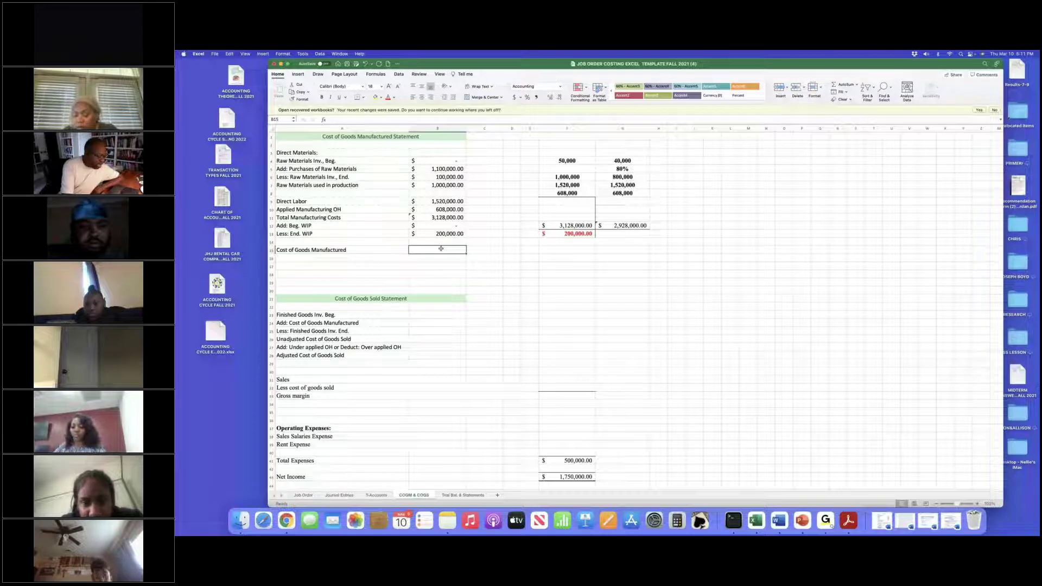
Enter 2,928,000 as Cost of Goods Manufactured in B15.
text(2,)
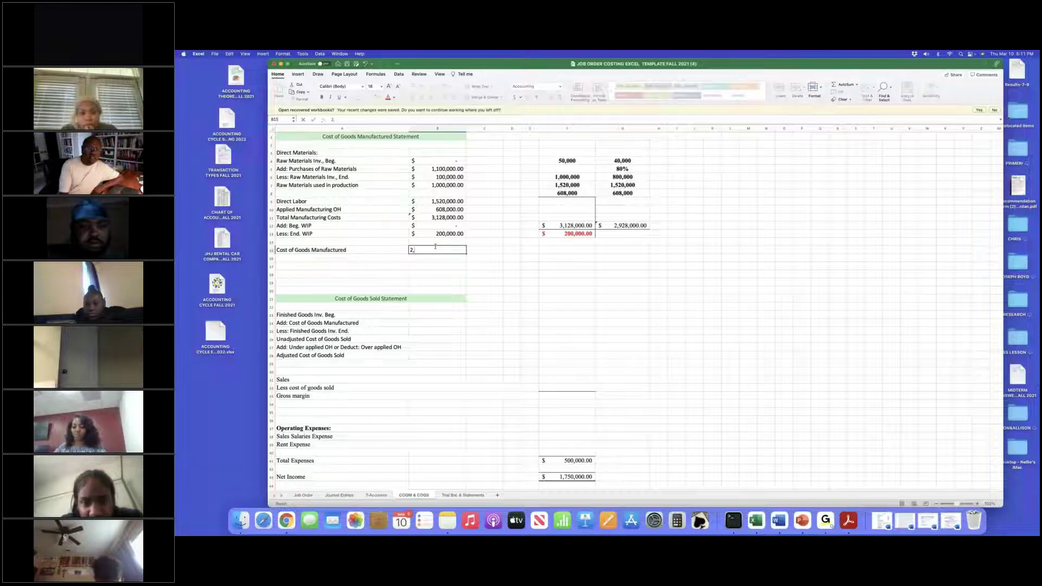
text(928,0)
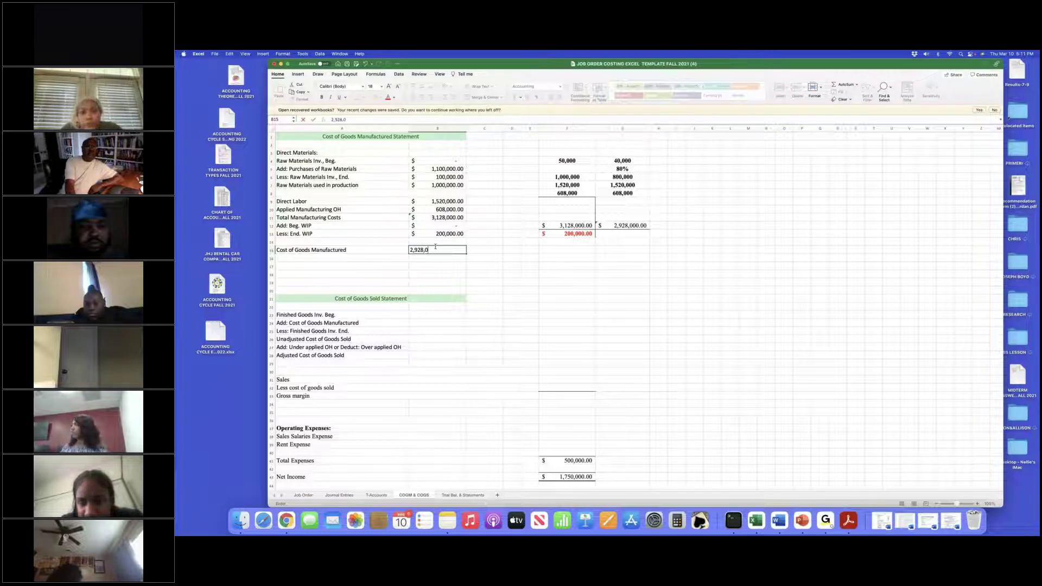
text(00)
click(484, 281)
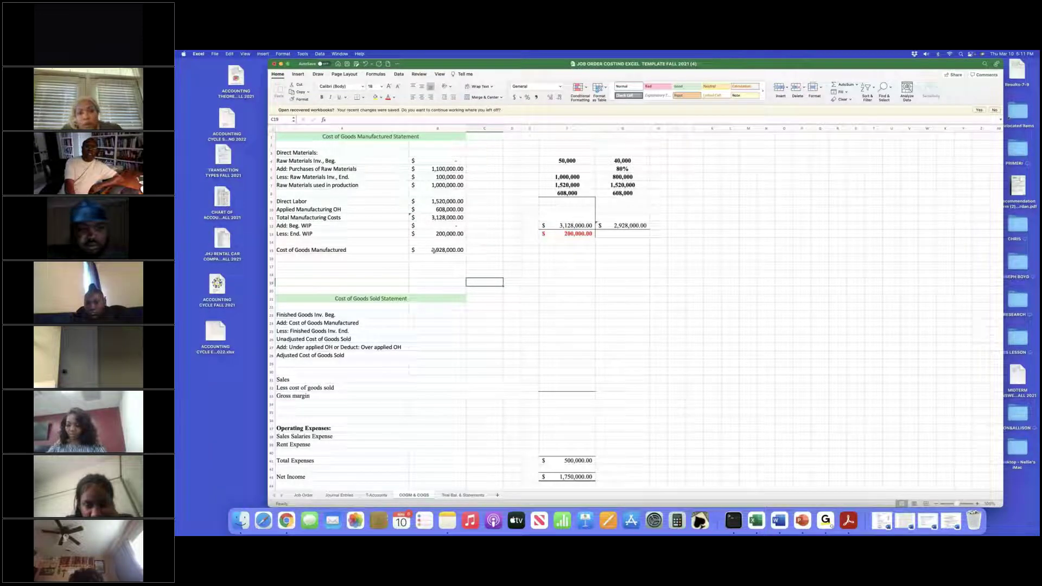
Make the 2,928,000 figures in B15 and G12 red and the 200,000 ending WIP figure black.
click(433, 250)
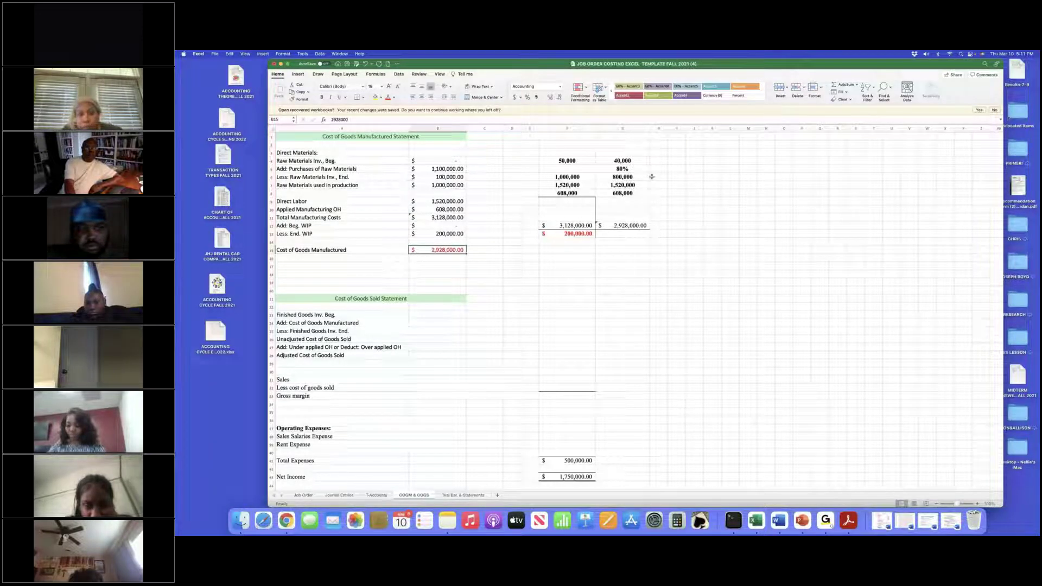
click(622, 241)
click(579, 234)
click(394, 98)
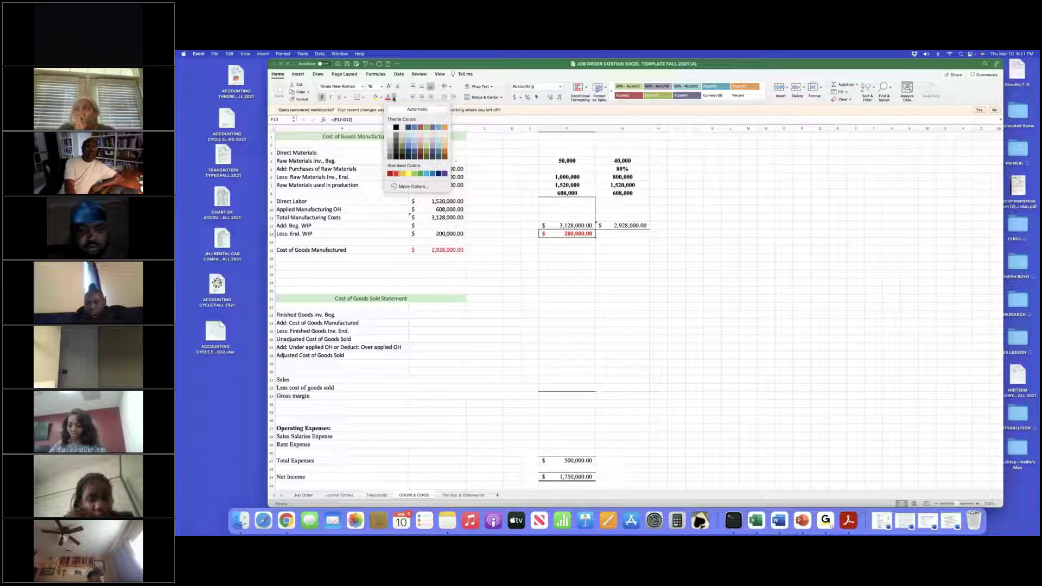
click(396, 127)
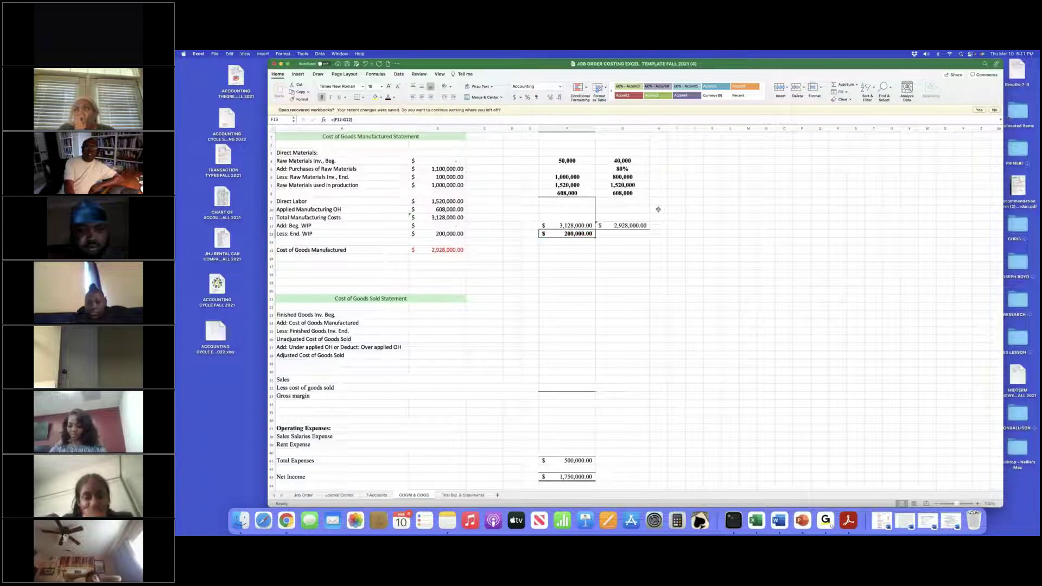
click(624, 225)
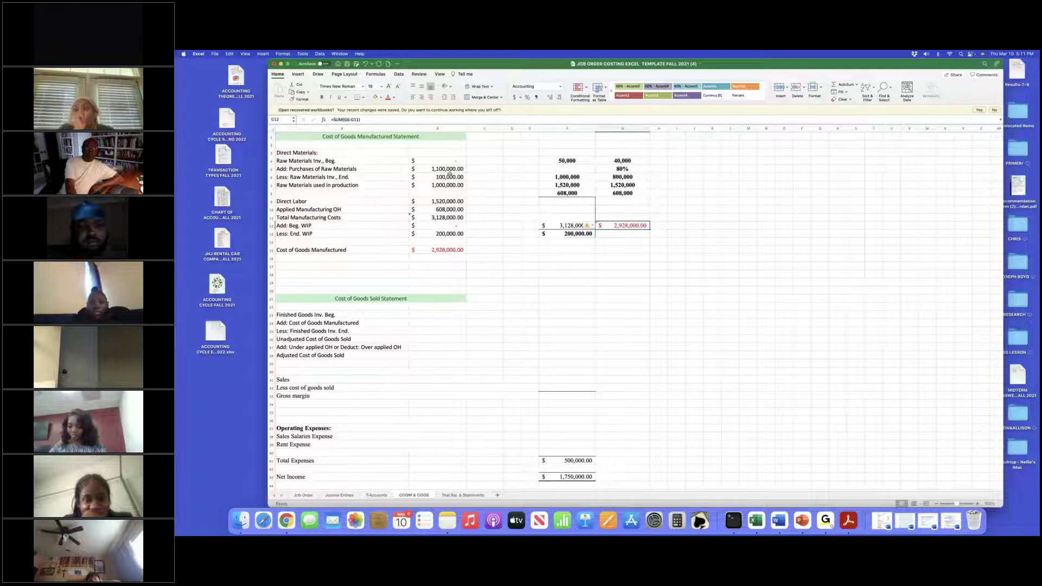
click(841, 351)
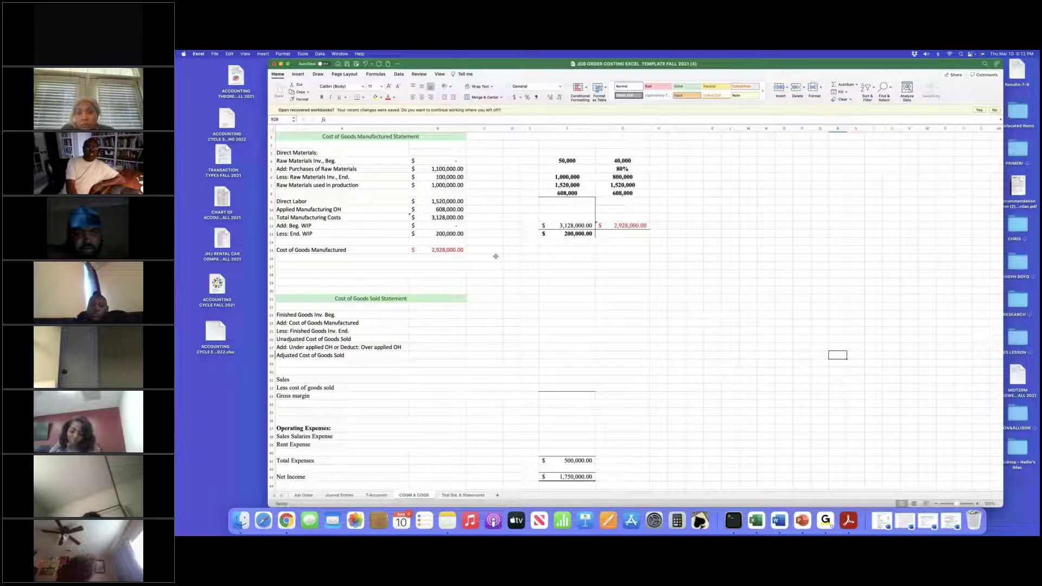
scroll(605, 290, down, 3)
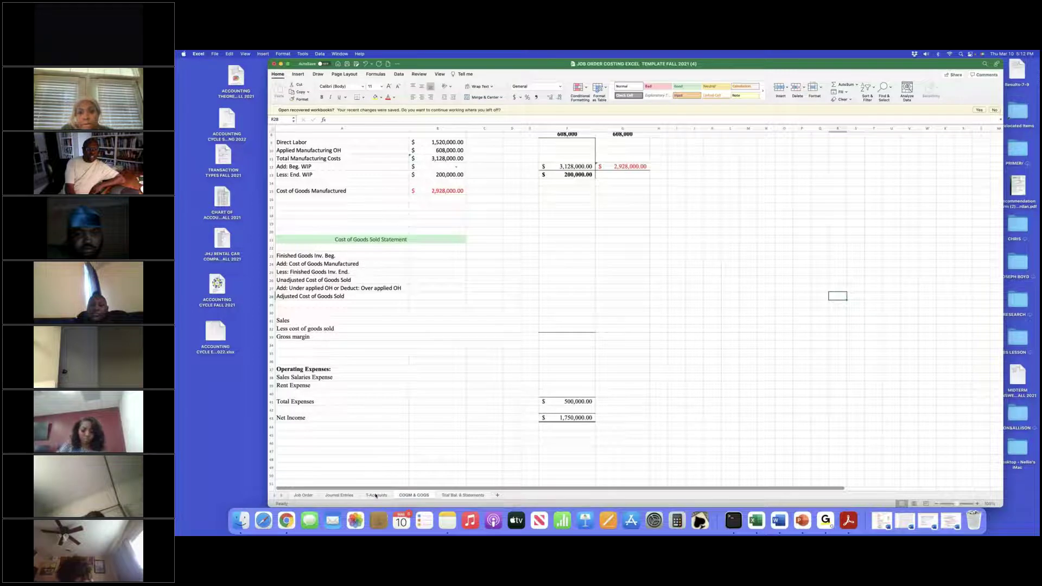
Copy the Cost of Goods Sold T-account from T-Accounts and paste it at F23 on COGM & COGS.
click(376, 495)
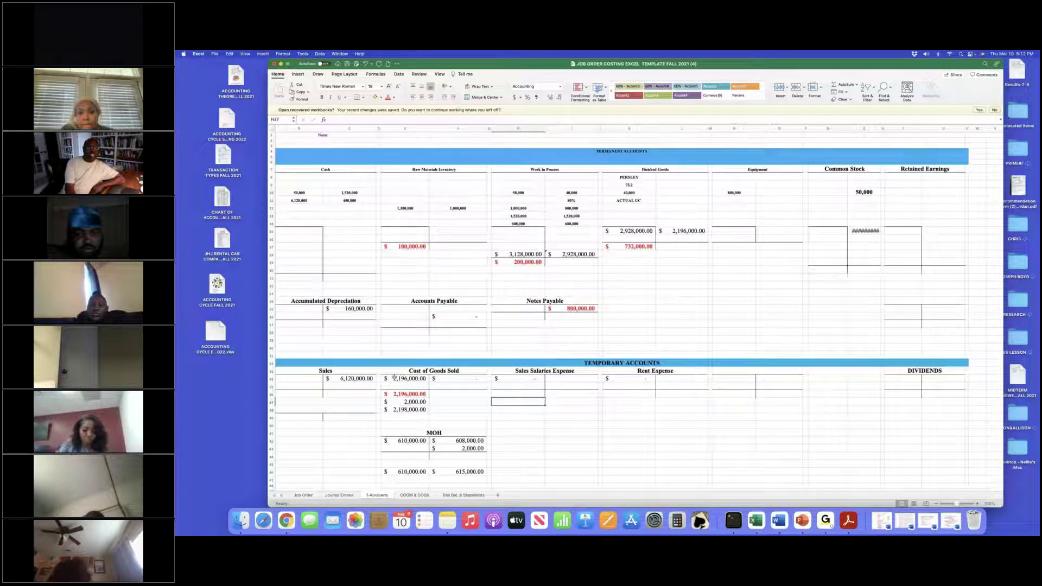
drag(394, 374, 459, 410)
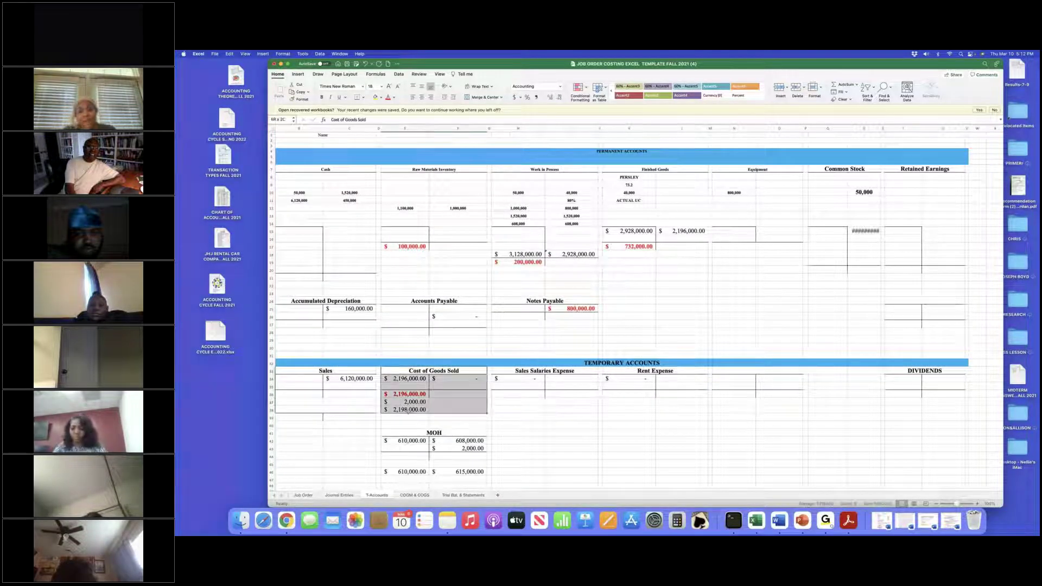
right_click(457, 395)
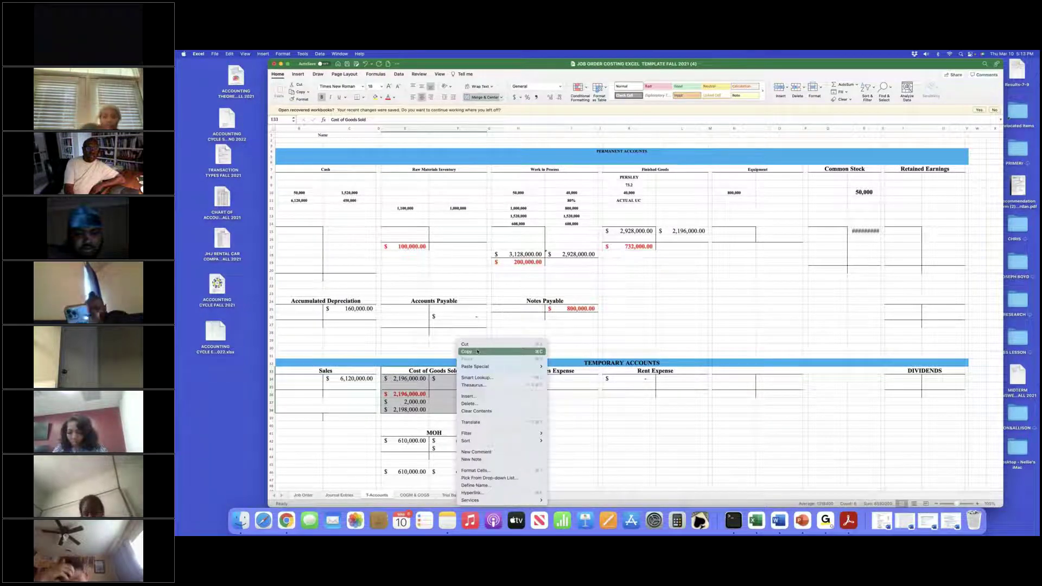
click(481, 351)
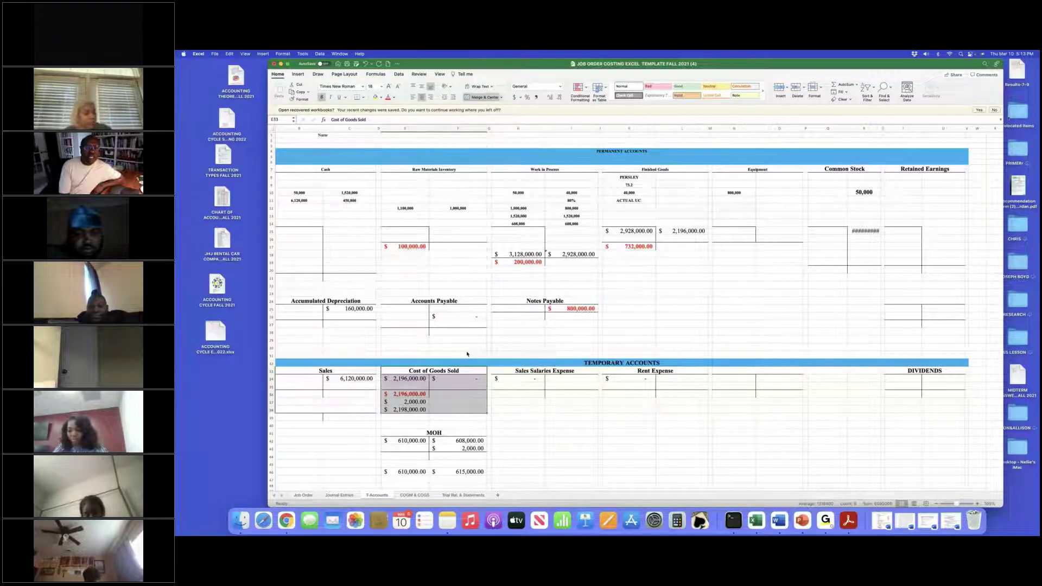
key(ctrl+Page_Down)
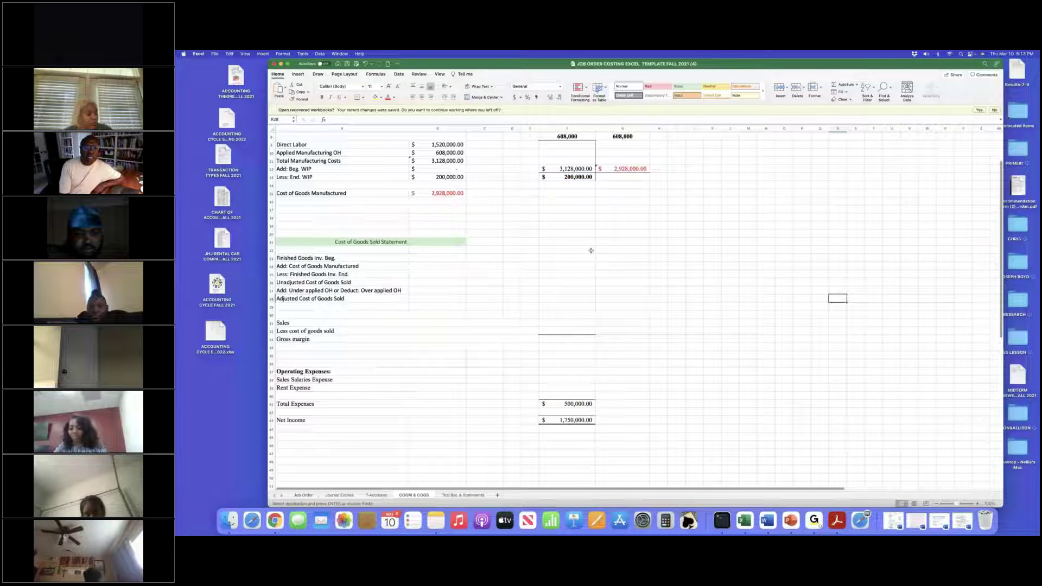
right_click(567, 259)
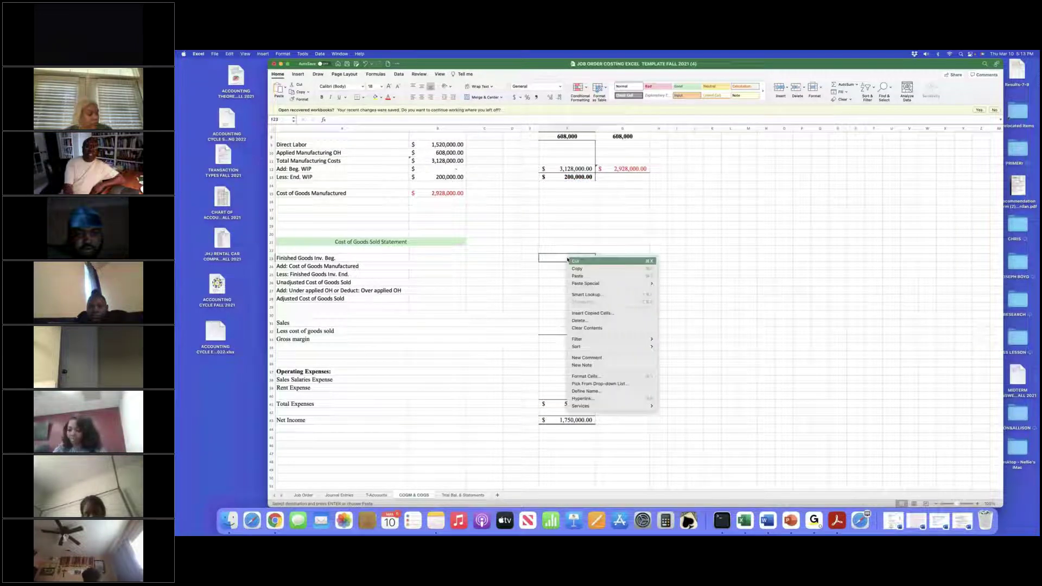
click(577, 276)
Clear the 50,000, 40,000 and 80% working figures in F4:G5.
scroll(712, 250, up, 2)
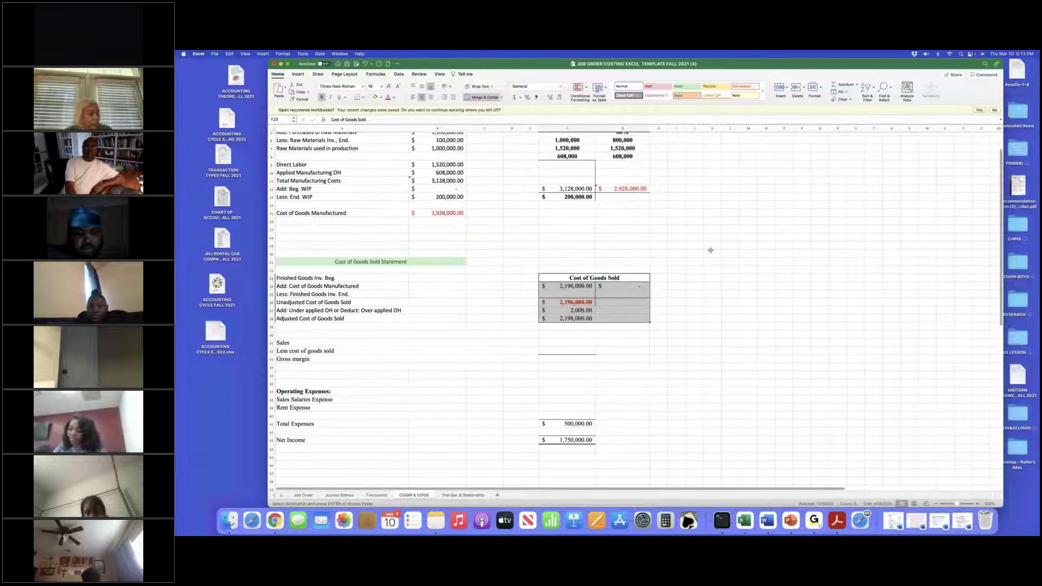
scroll(712, 251, up, 4)
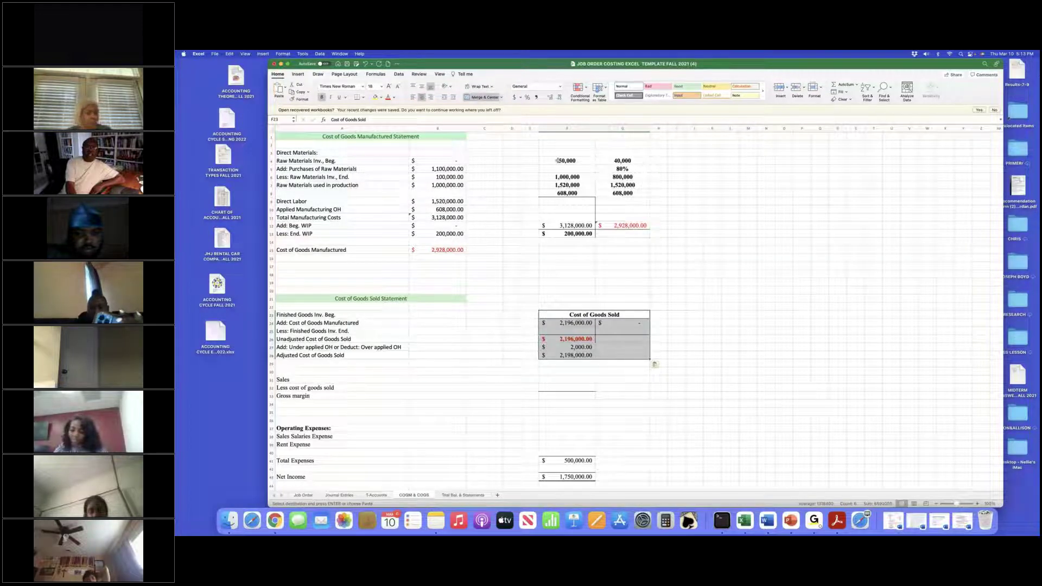
drag(557, 161, 617, 165)
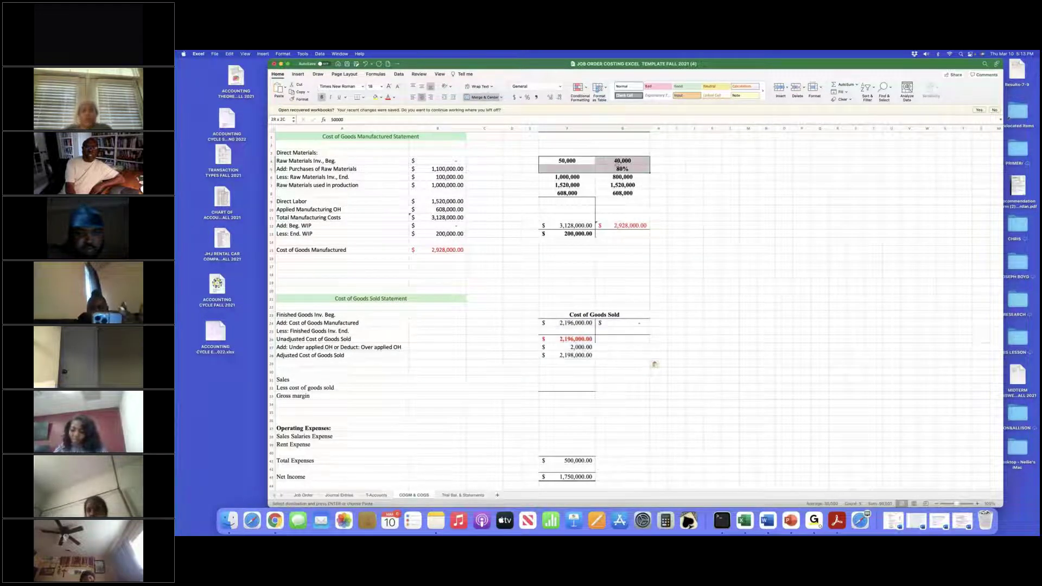
right_click(598, 161)
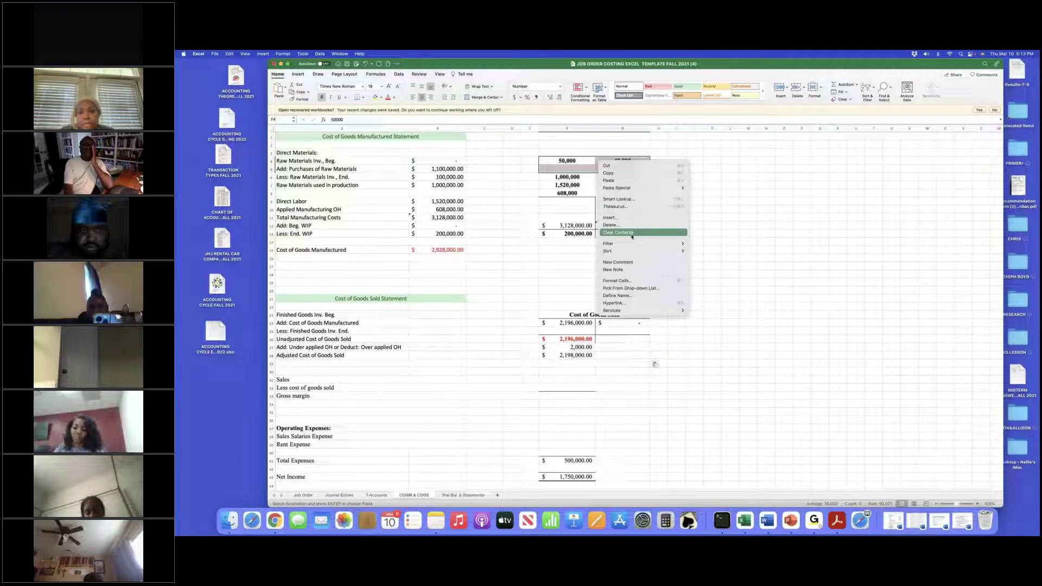
click(722, 195)
key(Delete)
click(749, 201)
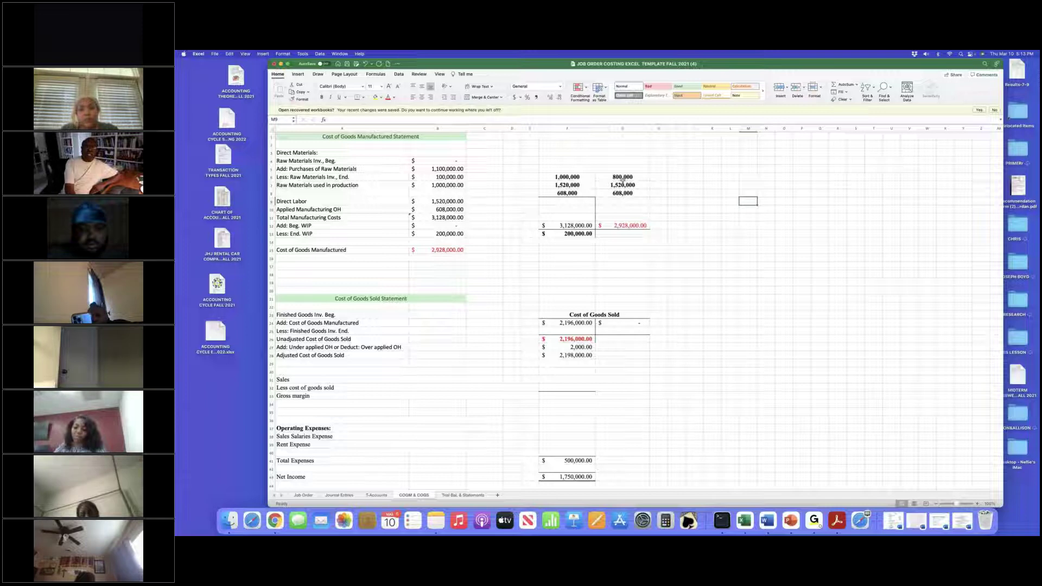
Give the 800,000, 1,520,000 and 608,000 figures in G6:G8 a pale font colour.
drag(622, 178, 622, 193)
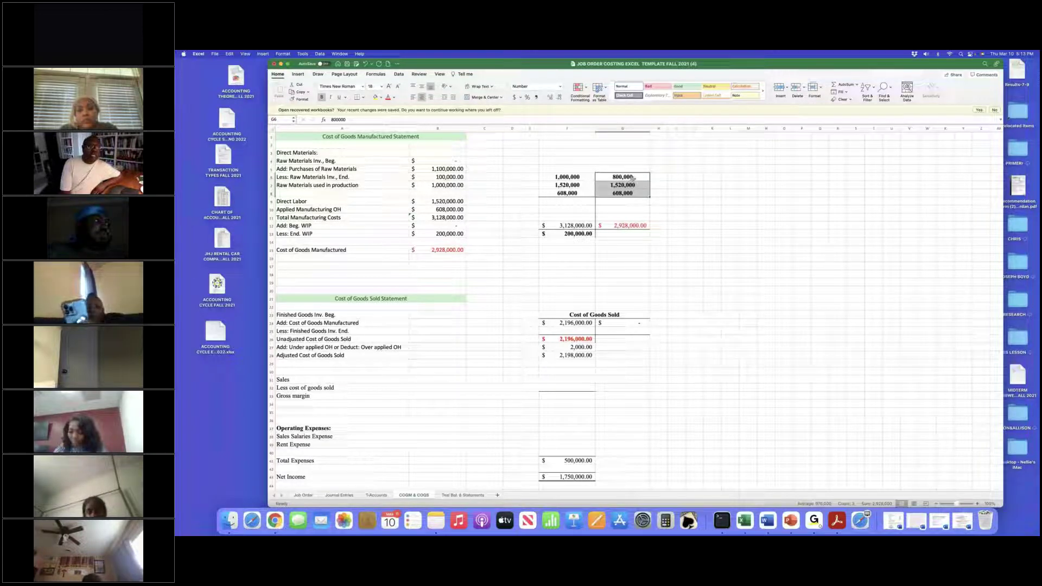
click(395, 98)
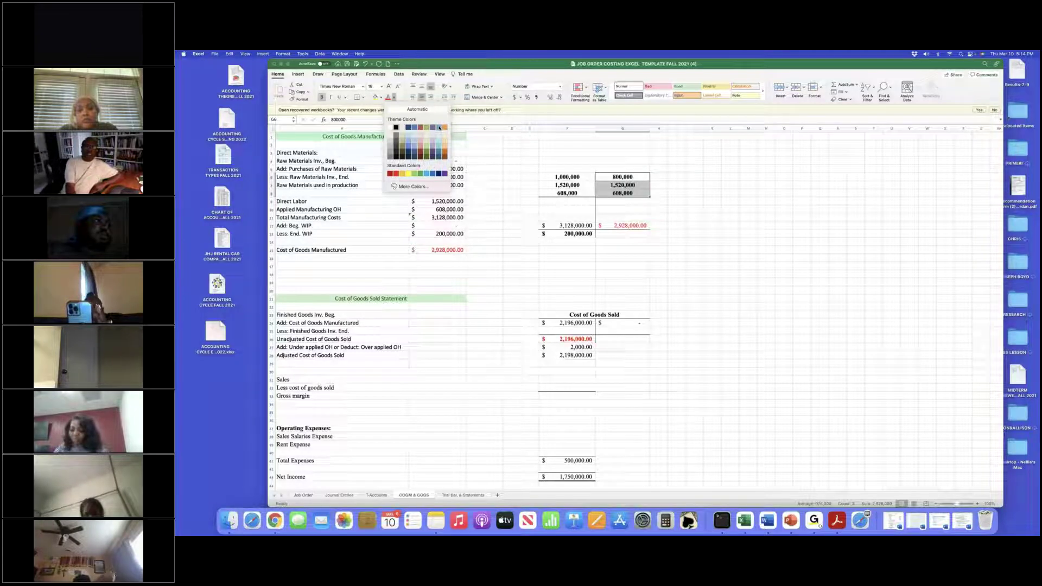
click(439, 127)
click(712, 225)
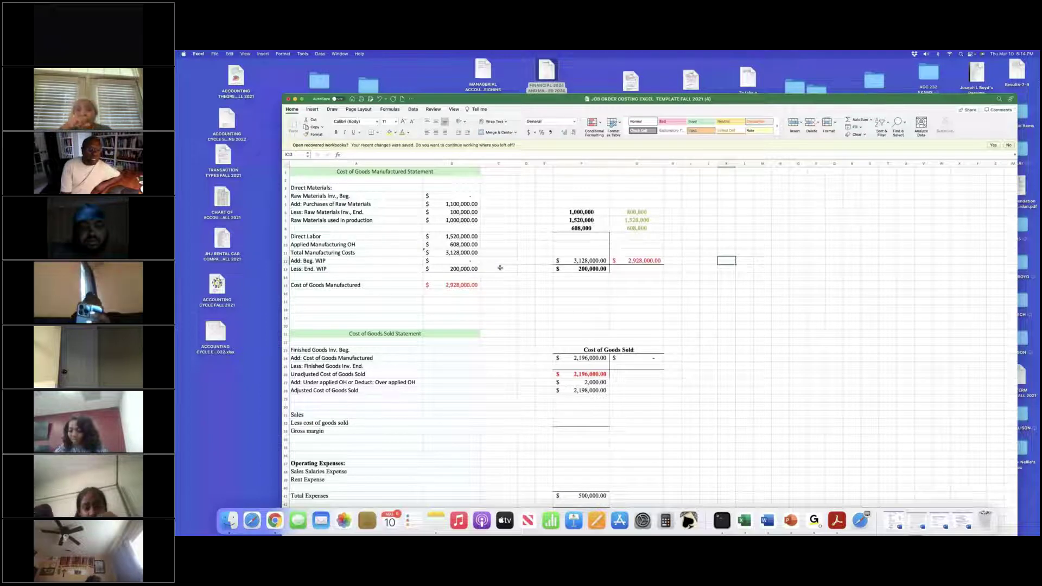
Enter 0 as beginning finished goods in B23 and 2,928,000 as cost of goods manufactured in B24.
scroll(504, 274, down, 3)
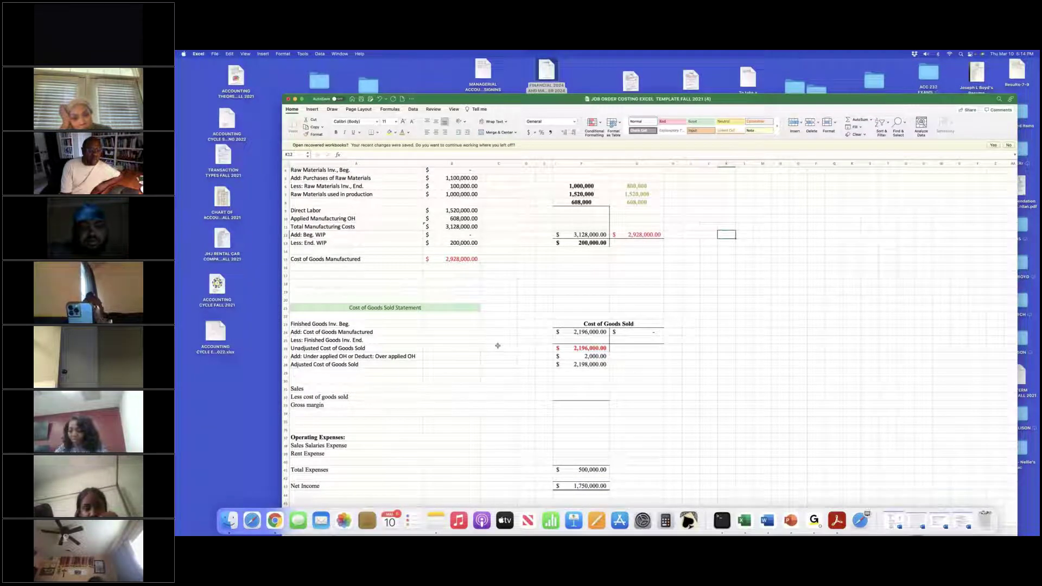
click(452, 324)
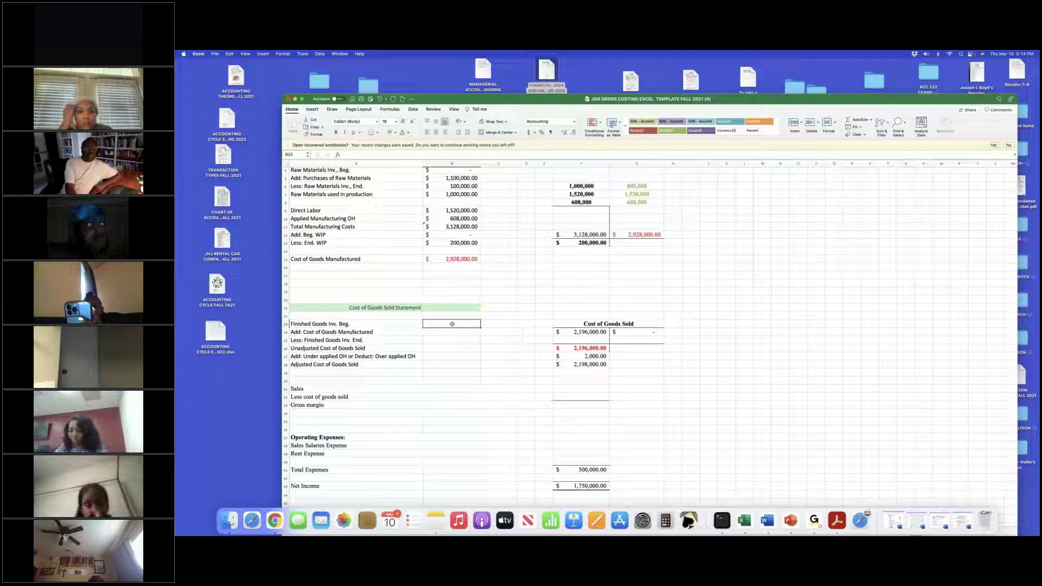
text(0)
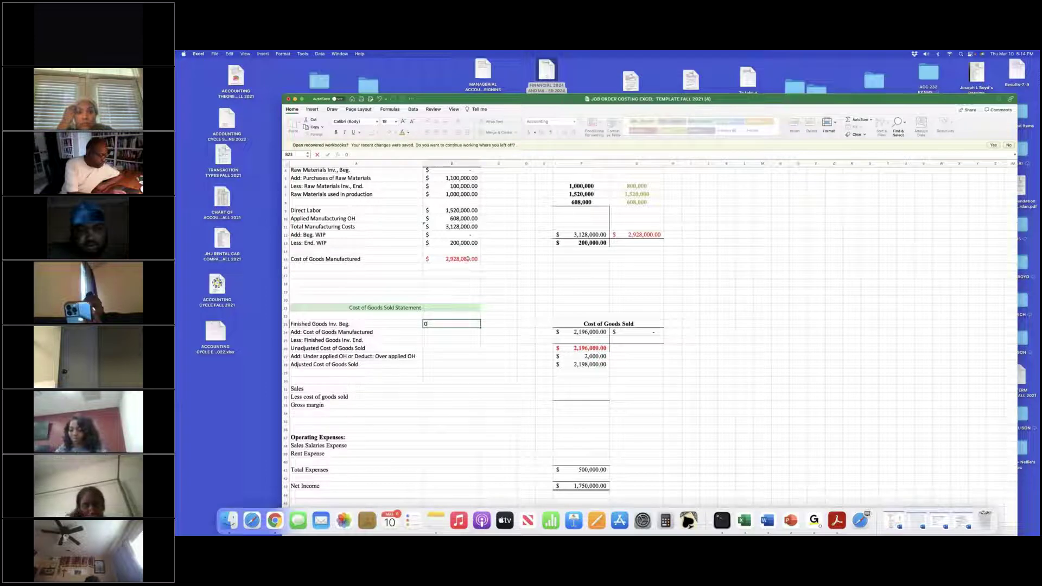
click(435, 331)
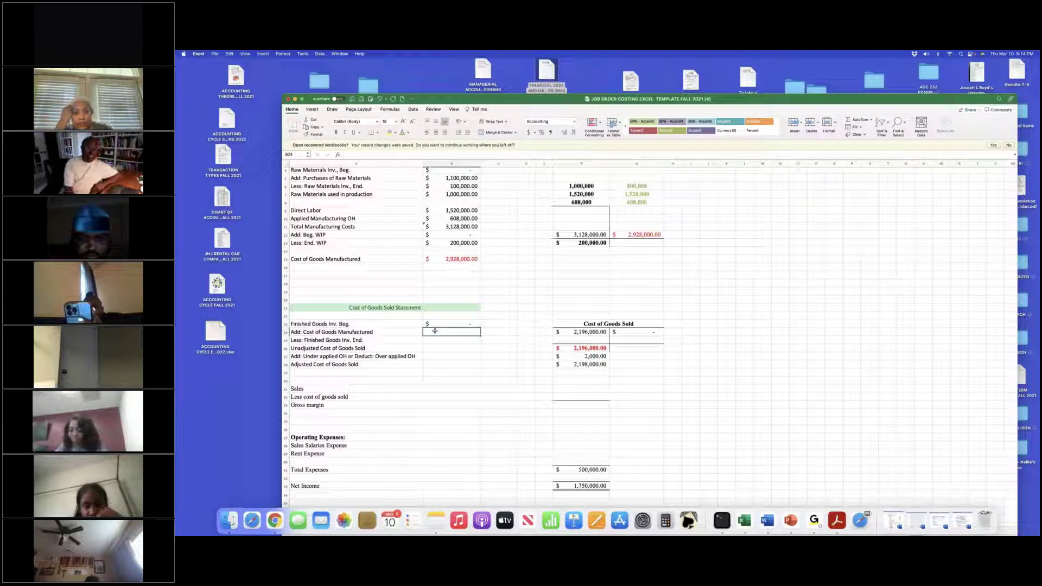
text(2)
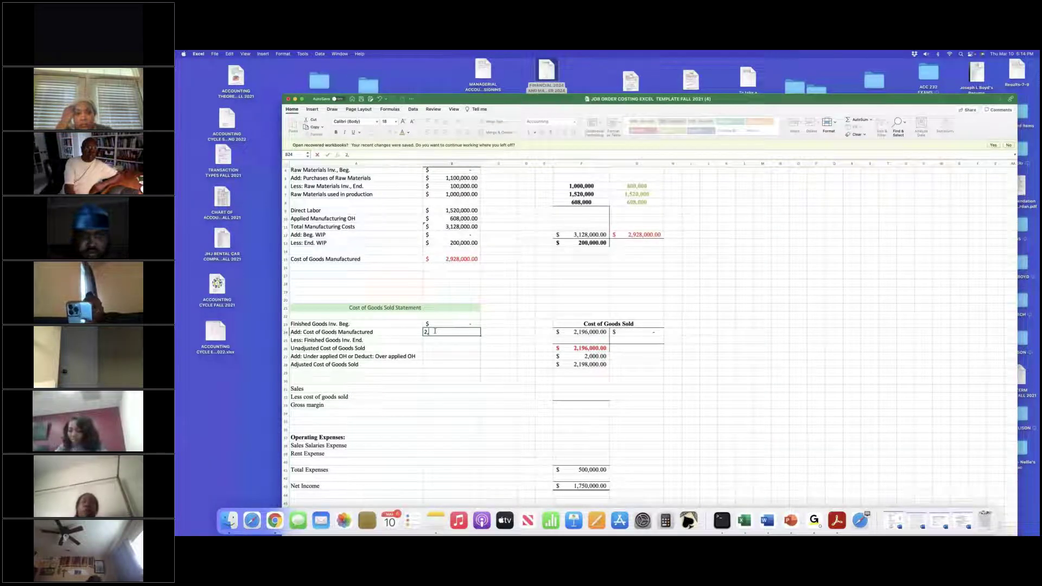
text(,928,000)
click(486, 351)
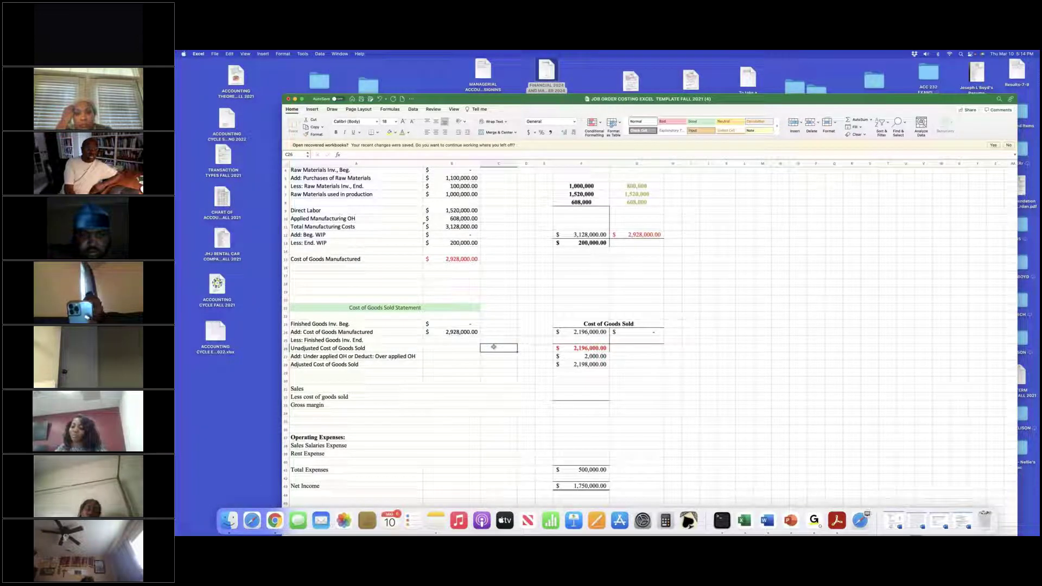
key(Up)
key(Left)
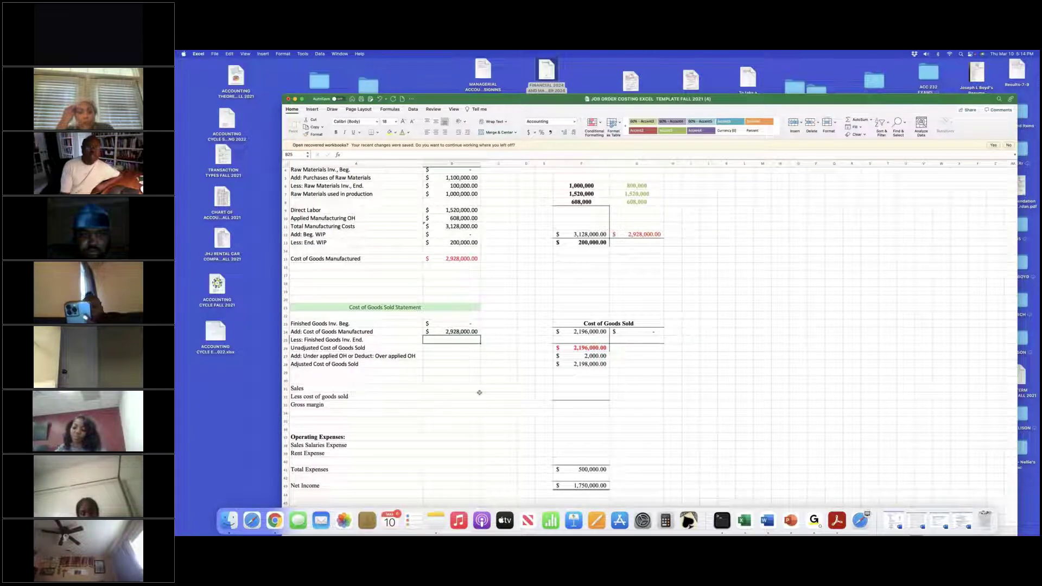
scroll(498, 384, down, 3)
scroll(432, 485, down, 2)
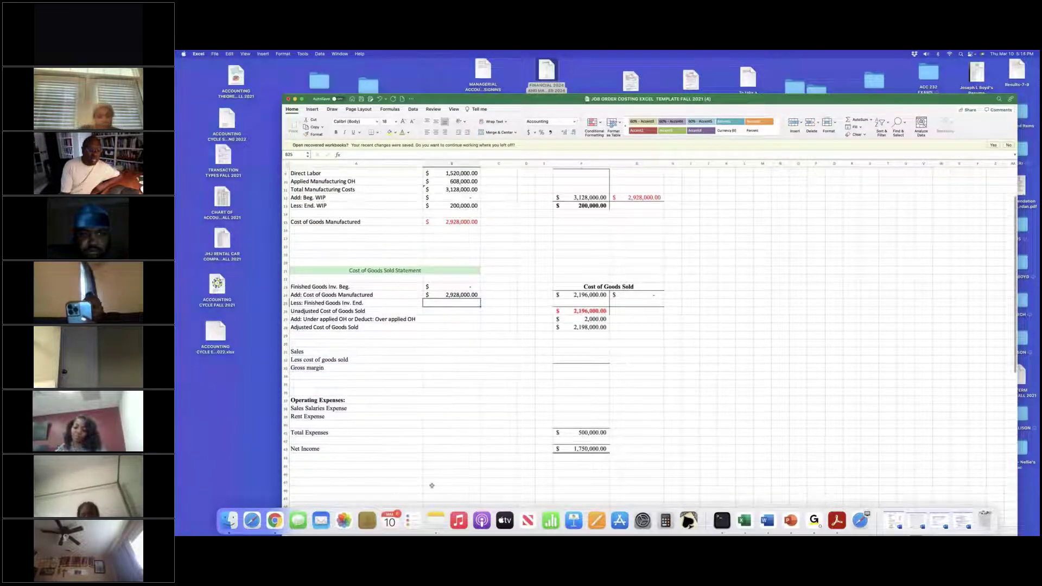
scroll(432, 485, down, 5)
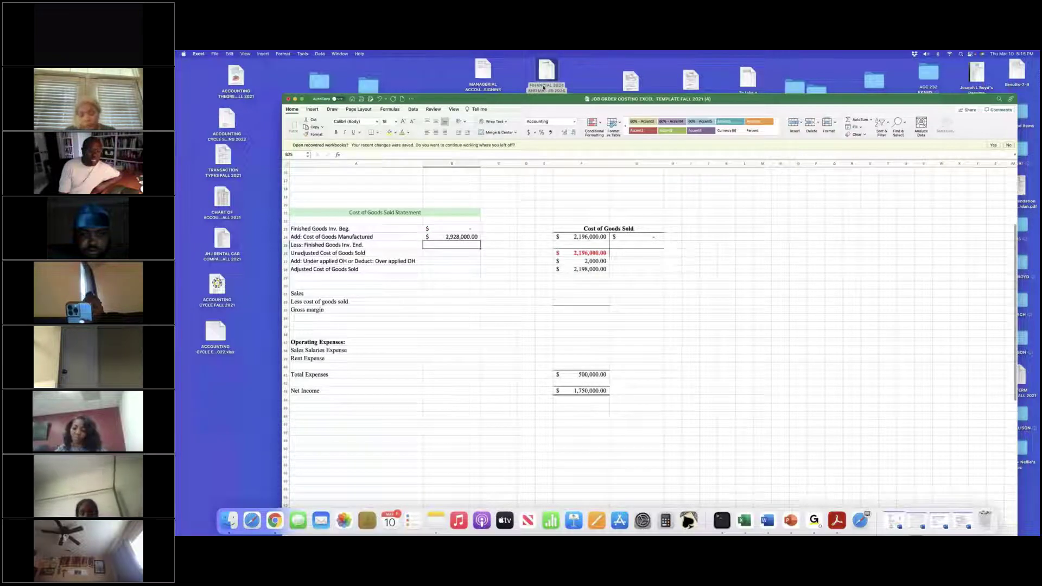
drag(533, 97, 526, 63)
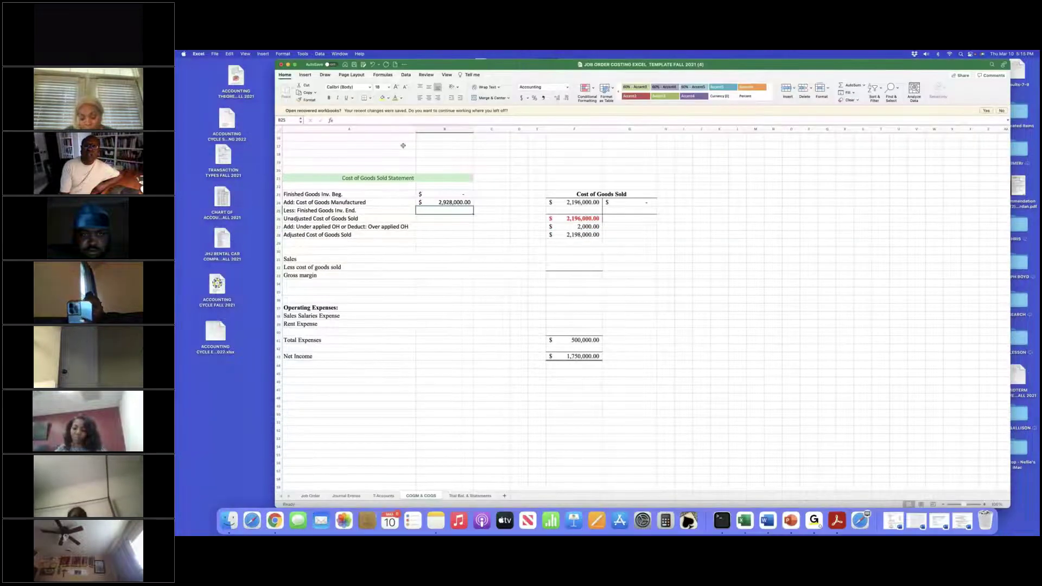
click(383, 495)
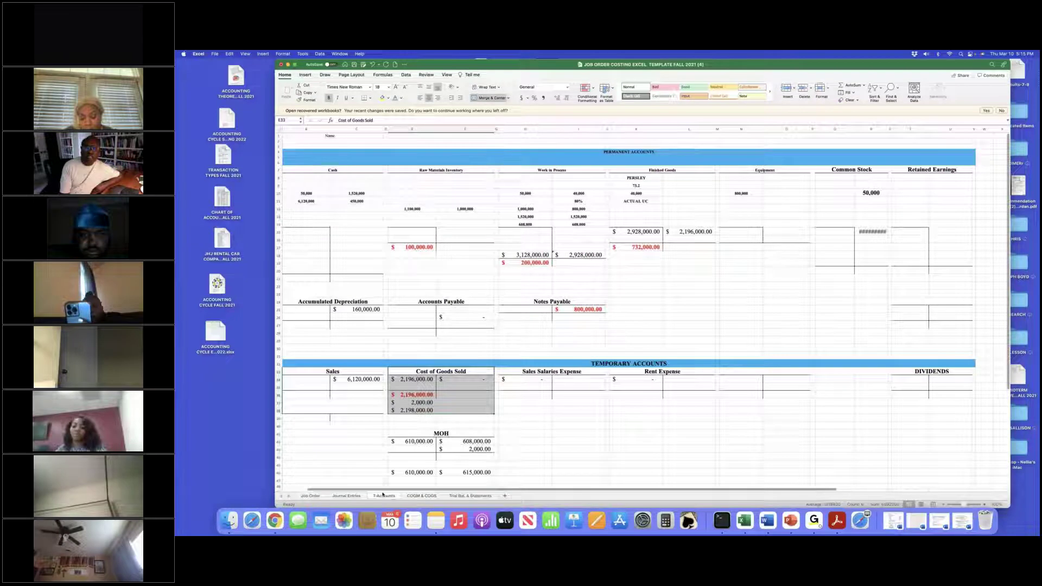
click(787, 270)
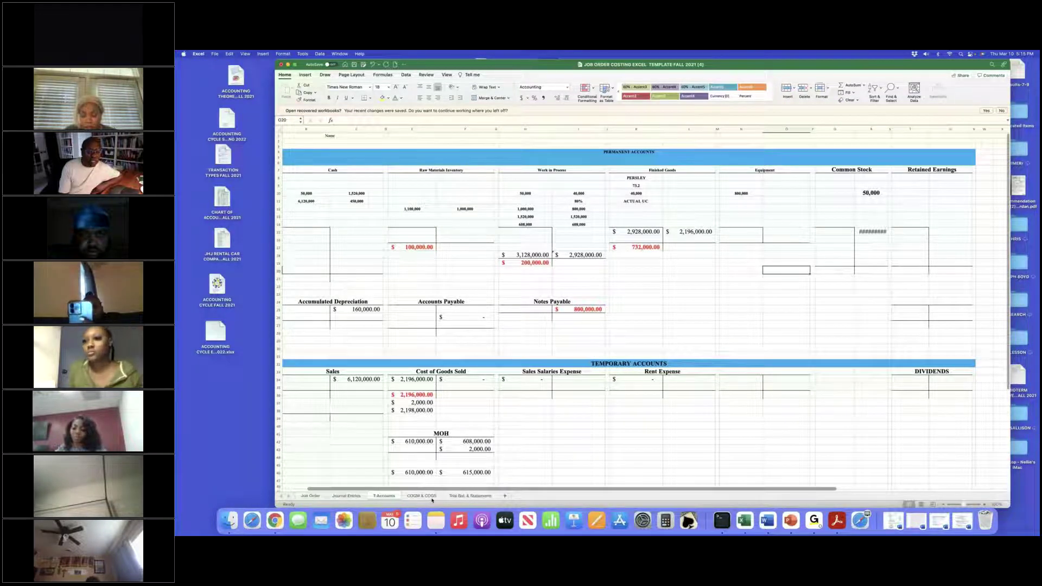
click(460, 496)
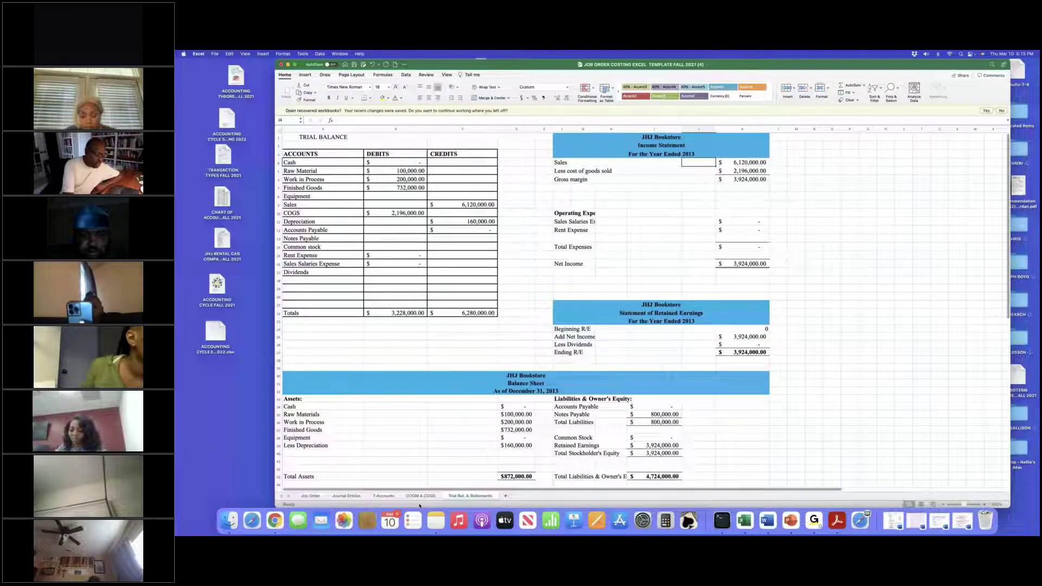
click(421, 496)
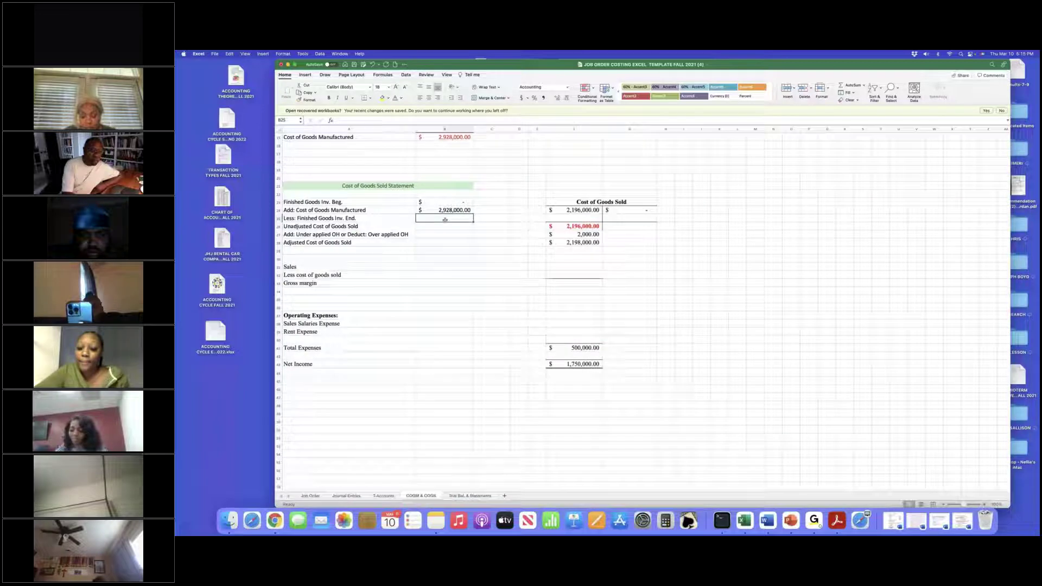
Enter 732,000 as ending finished goods and 2,196,000 as unadjusted cost of goods sold.
text(732,000)
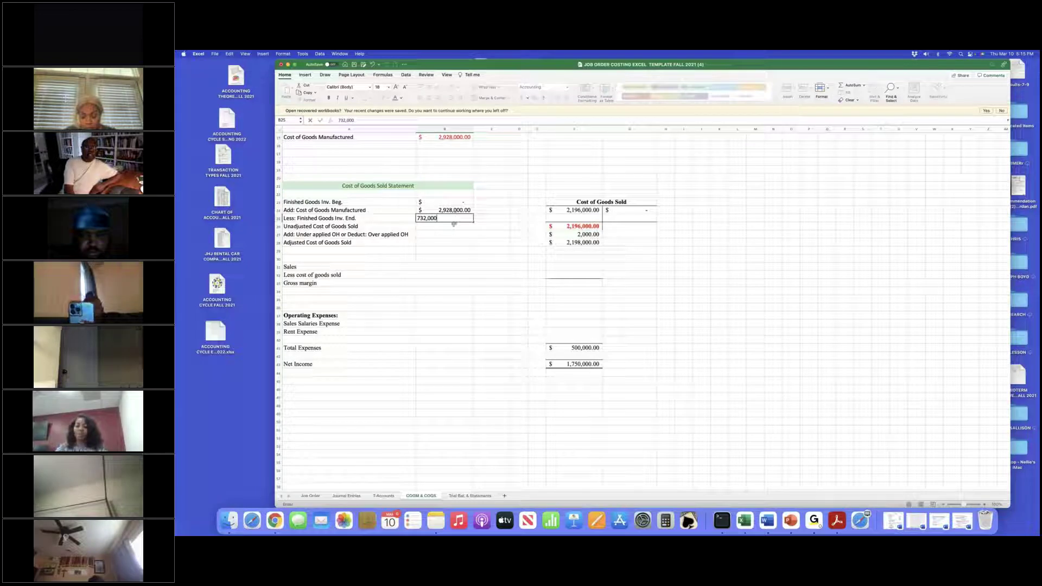
key(Return)
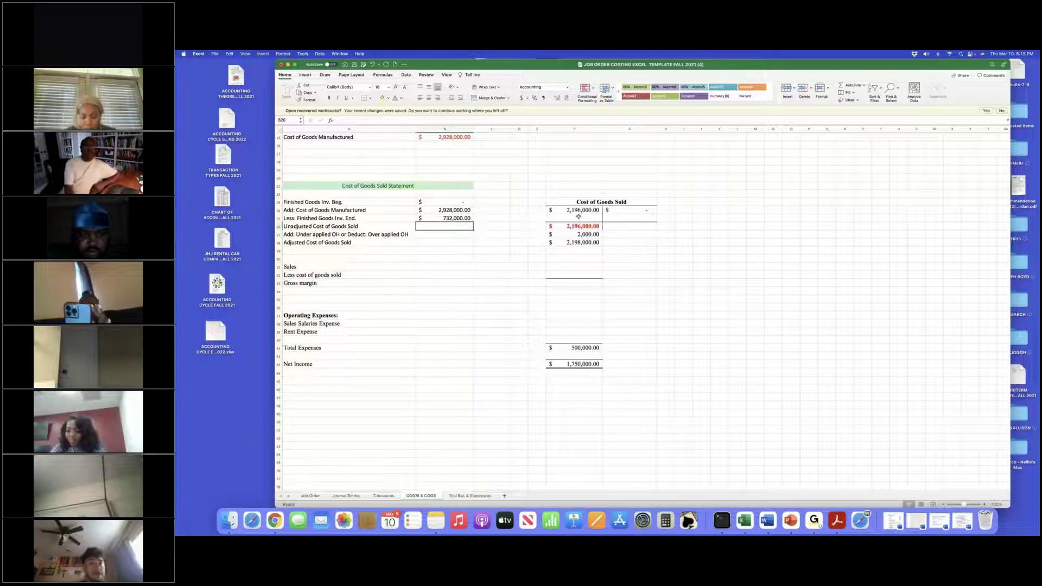
text(2,196,0)
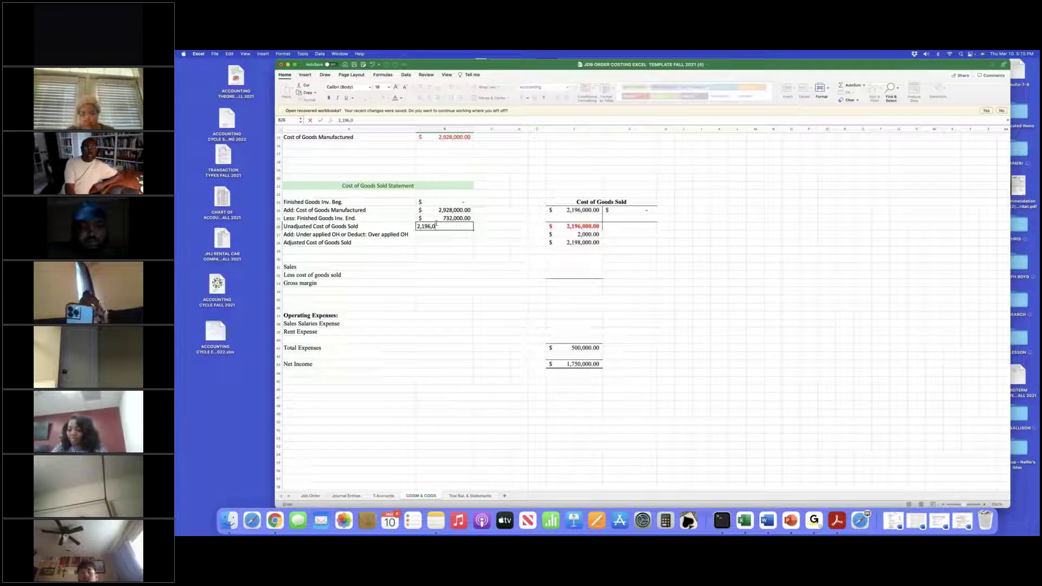
text(00)
click(491, 249)
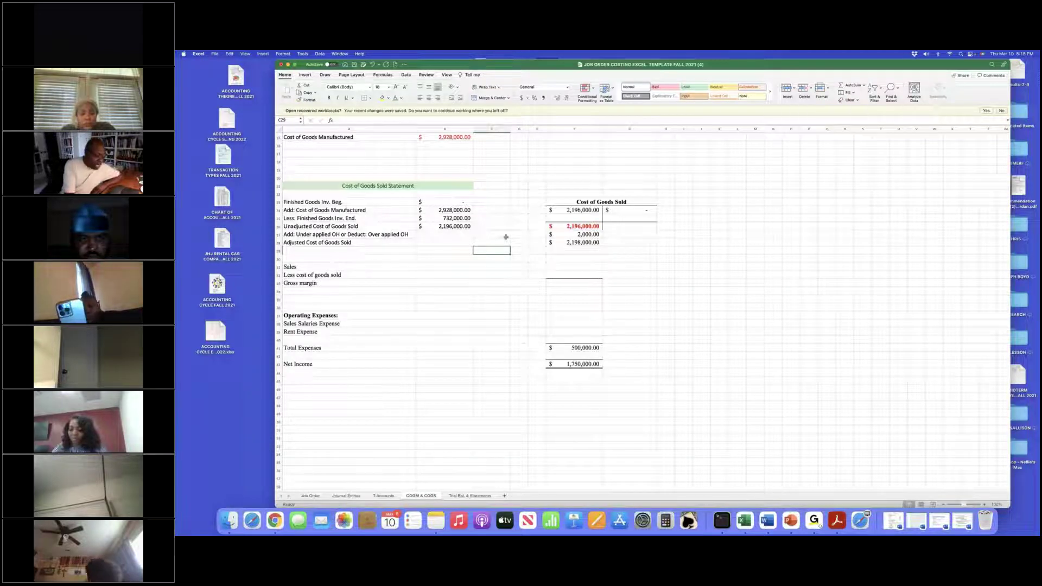
Enter 2,000 under applied overhead and 2,198,000 as adjusted cost of goods sold.
click(464, 231)
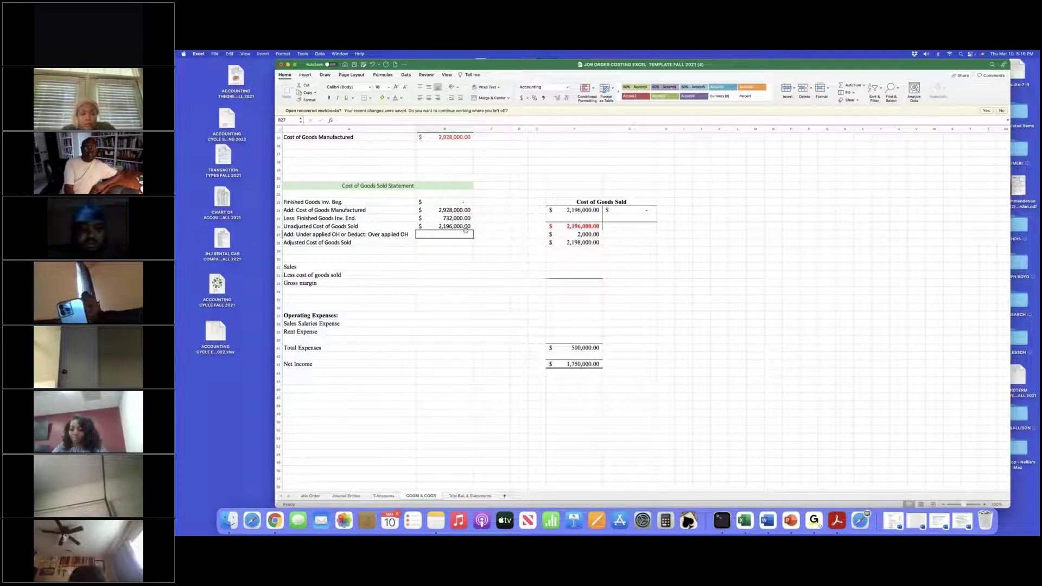
text(2,)
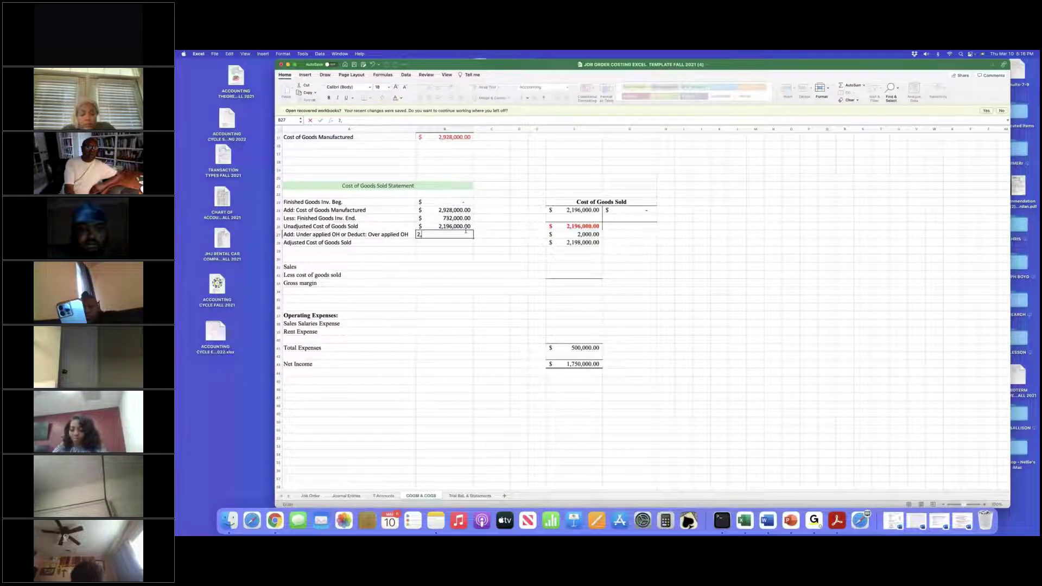
text(000)
key(Return)
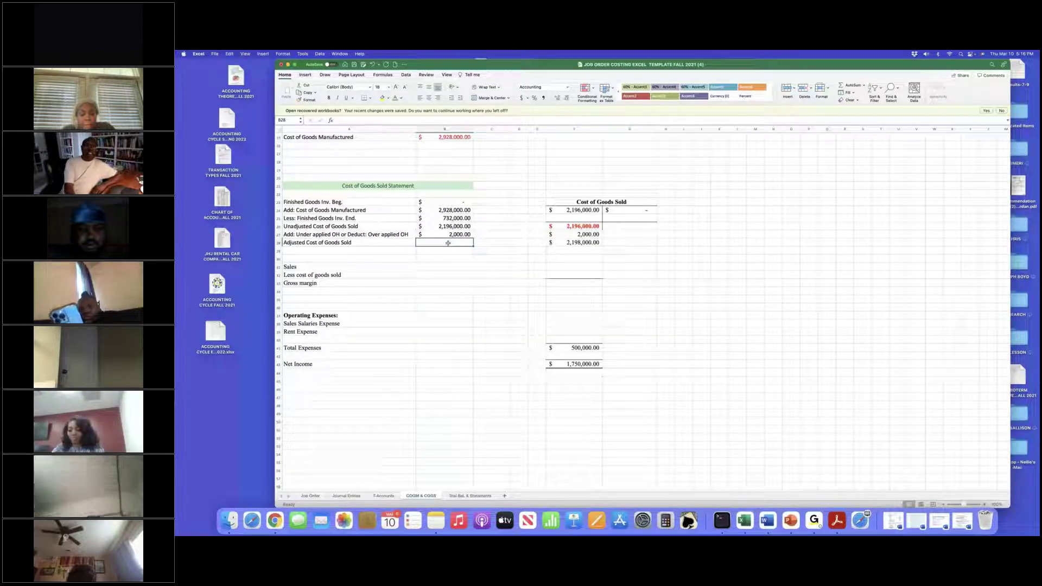
key(super+v)
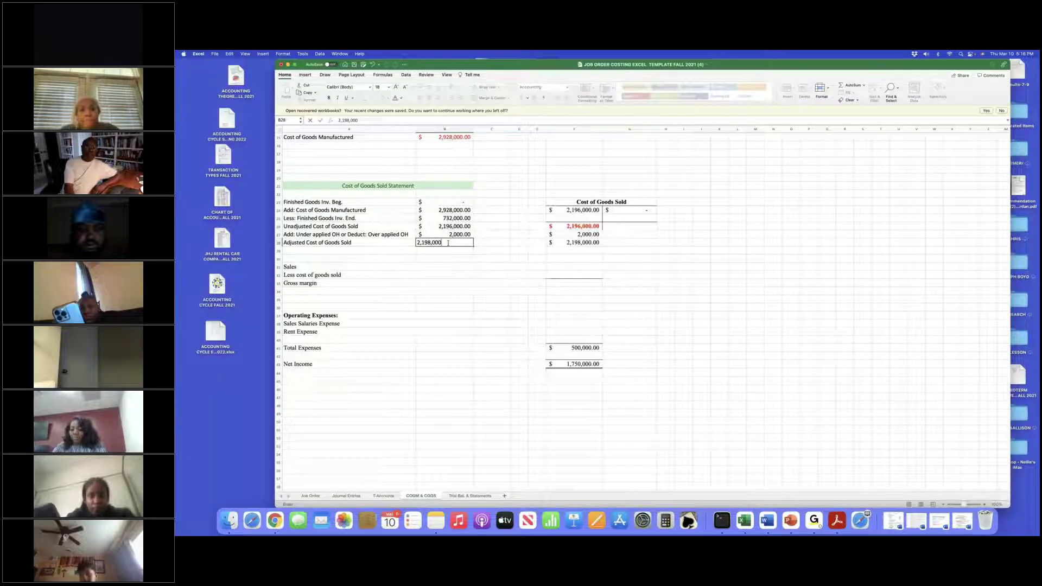
click(665, 266)
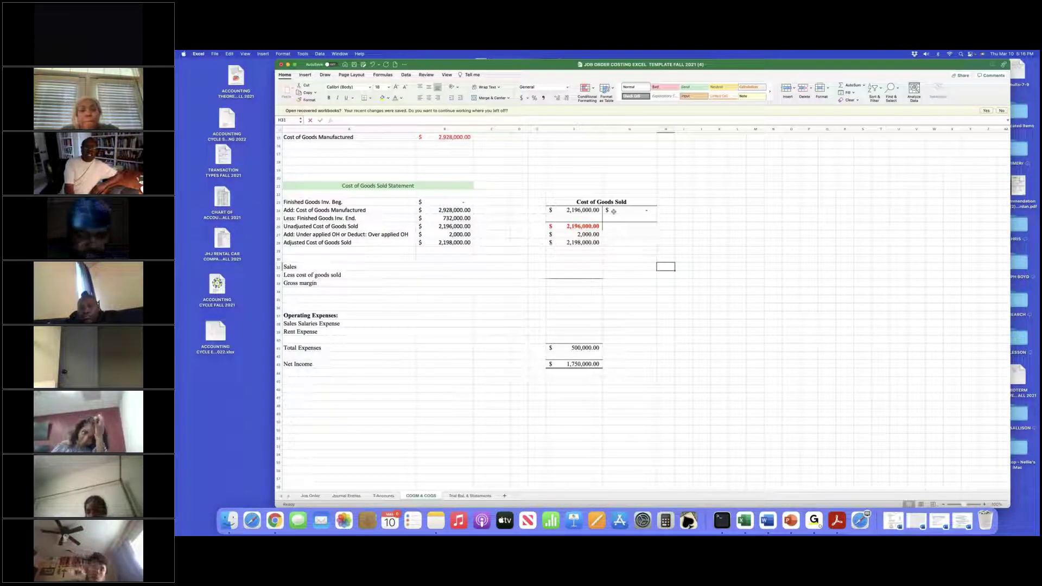
Type 'WIP' into merged cell F3:G3 as the heading above the work-in-process figures.
scroll(630, 204, up, 5)
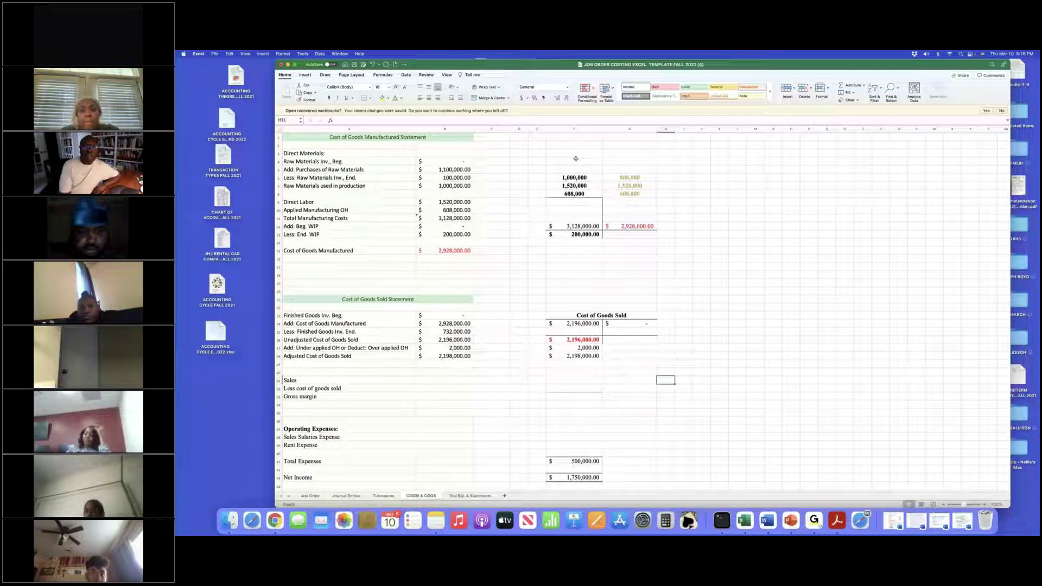
click(575, 155)
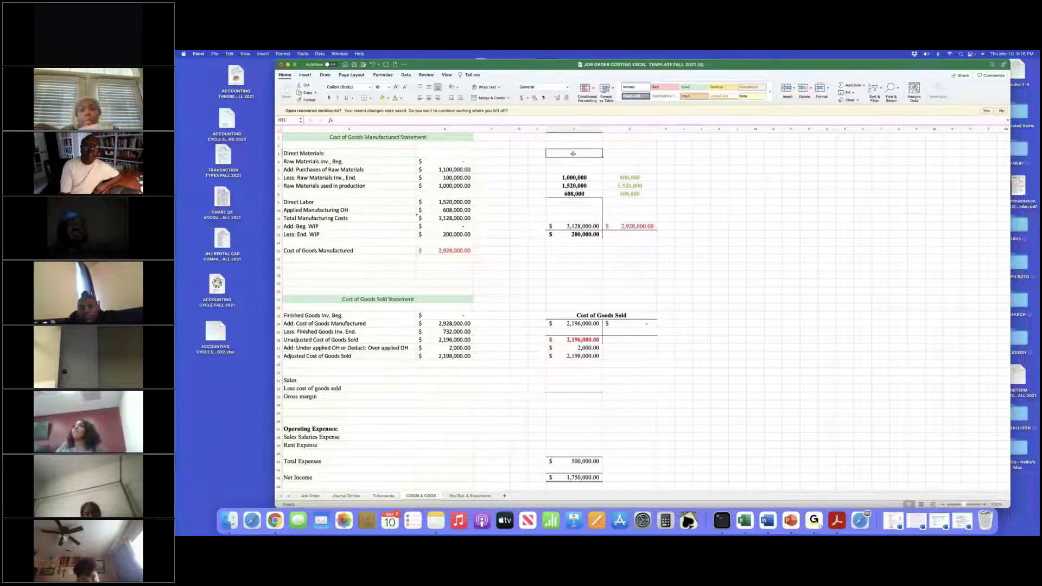
right_click(613, 155)
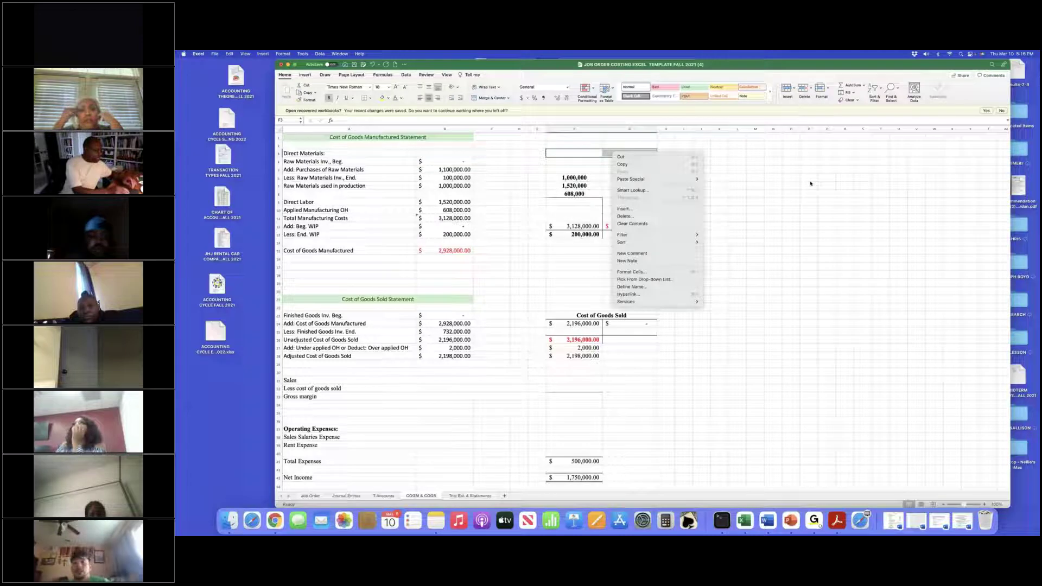
click(601, 160)
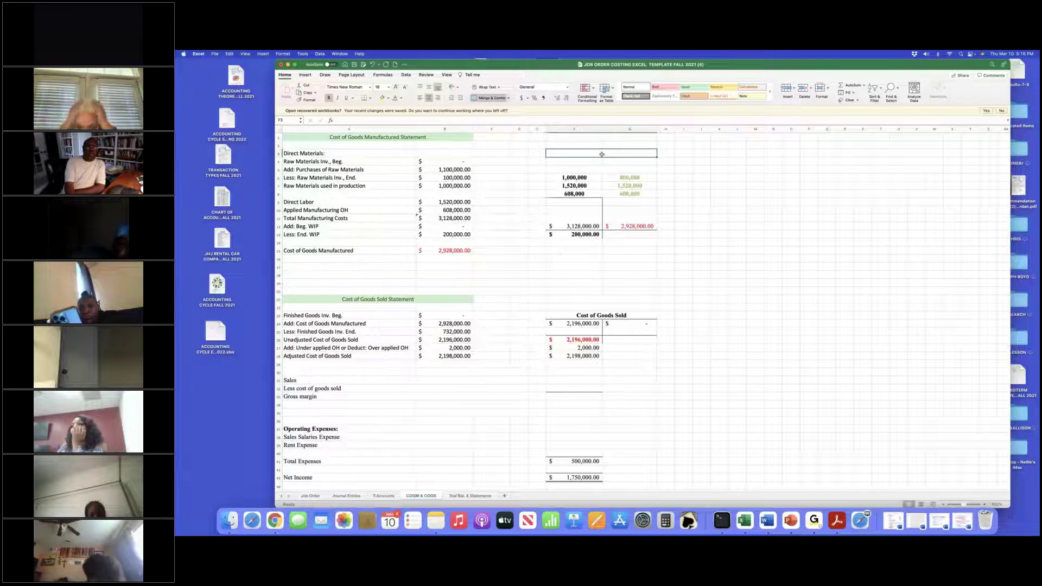
text(WIP)
click(755, 194)
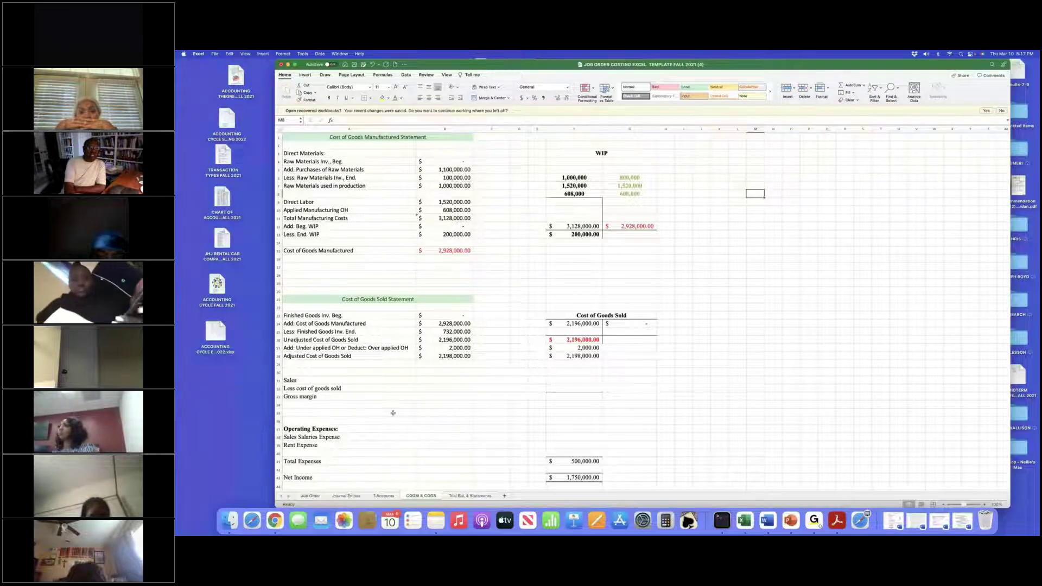
Scroll through the Job Order sheet, then move on to the Journal Entries sheet.
click(310, 495)
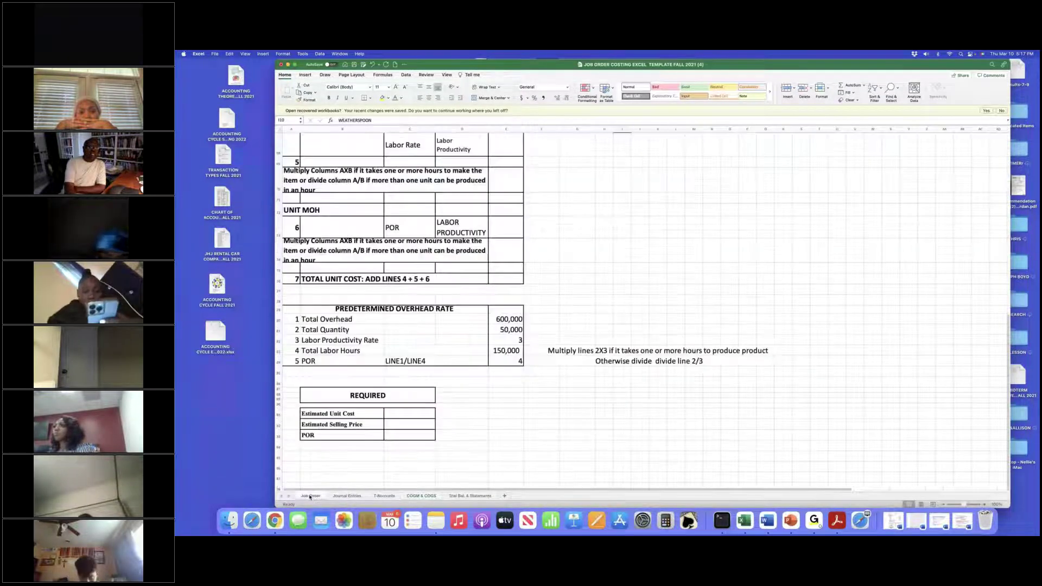
scroll(497, 282, up, 8)
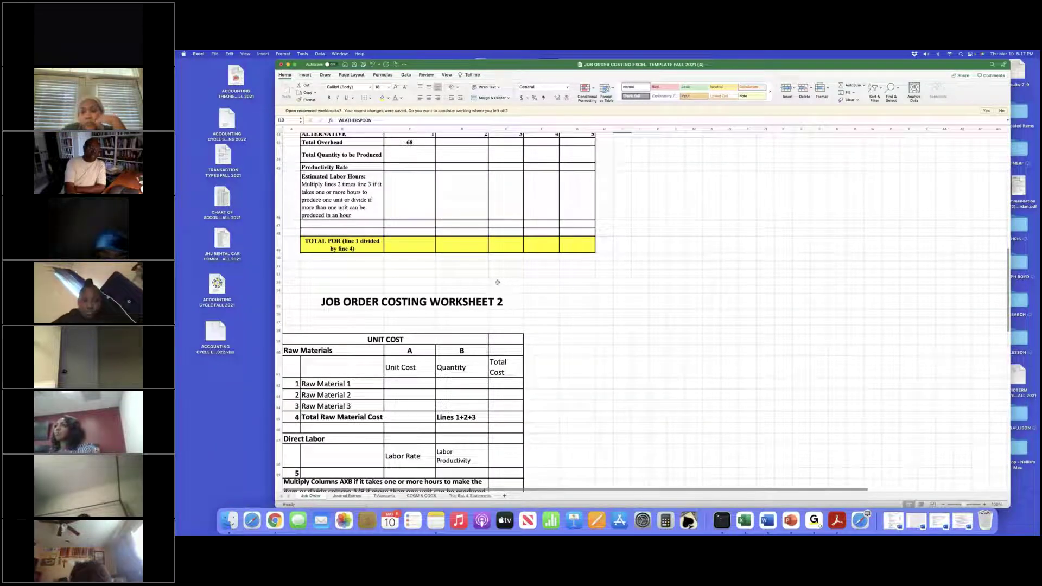
scroll(497, 282, up, 12)
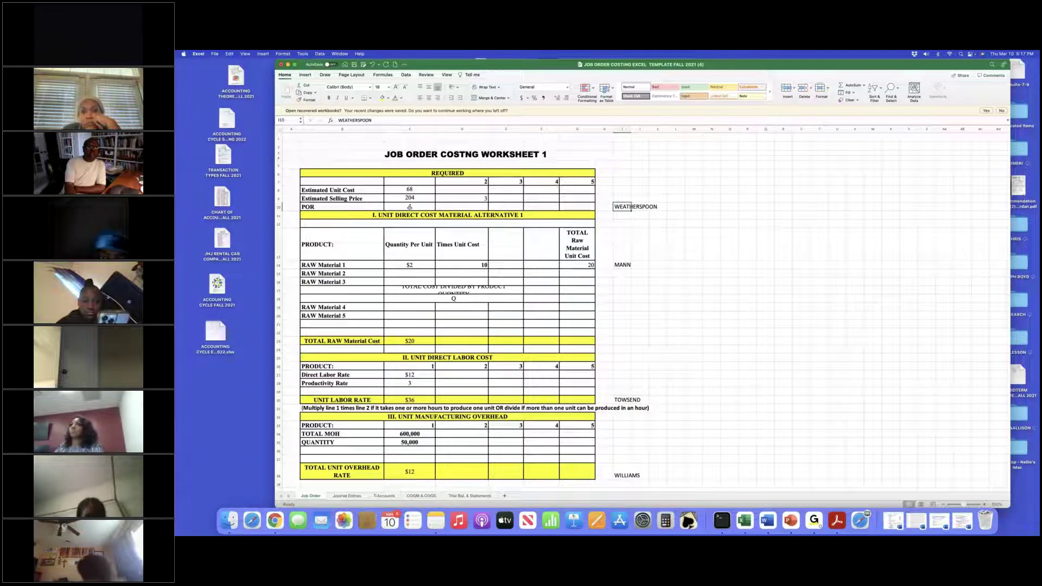
scroll(434, 248, down, 5)
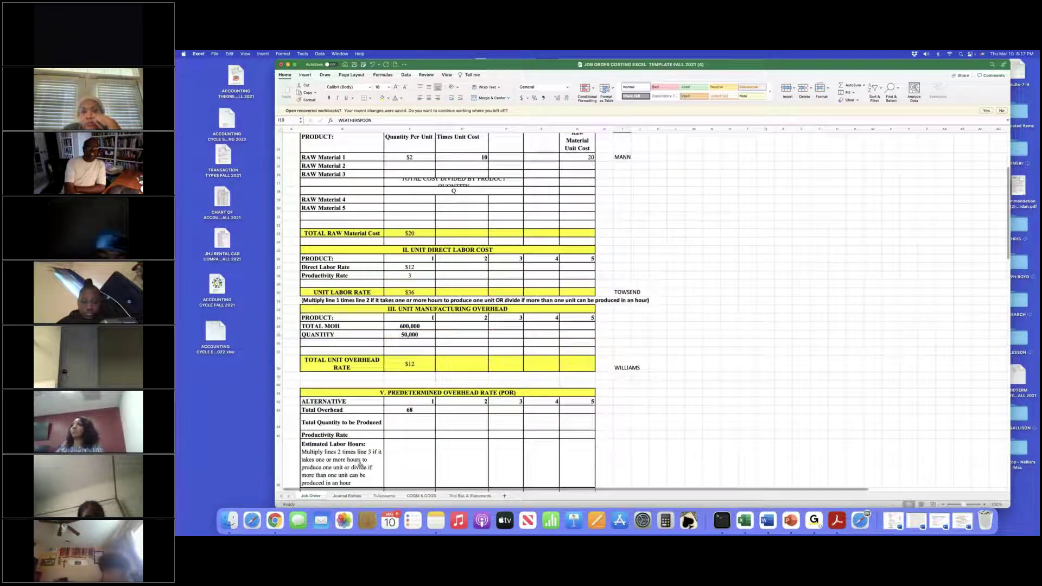
key(ctrl+Page_Down)
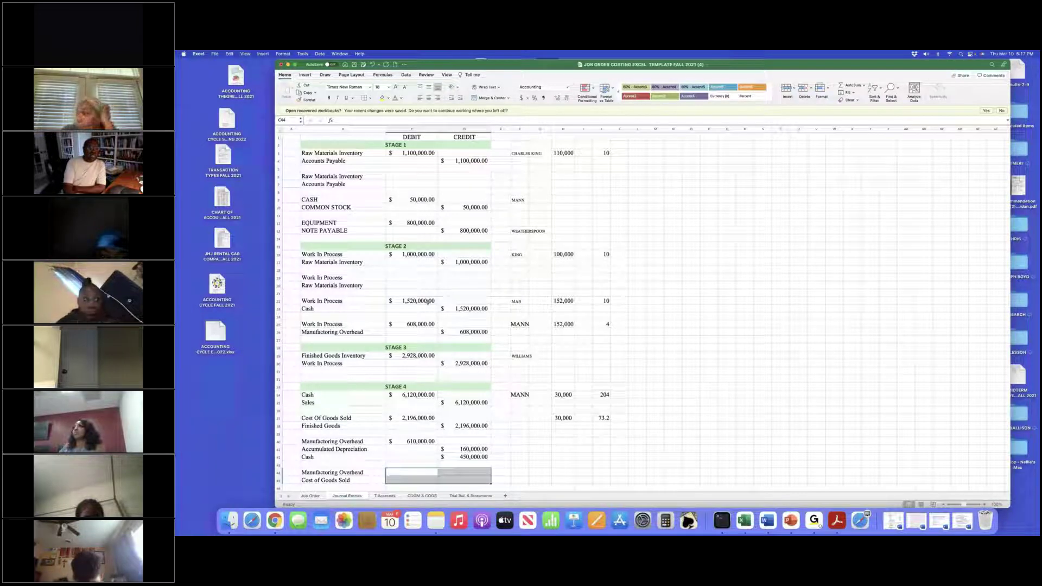
Scroll down to the stage 4 journal entries and shift the Excel window to the left.
scroll(427, 301, down, 2)
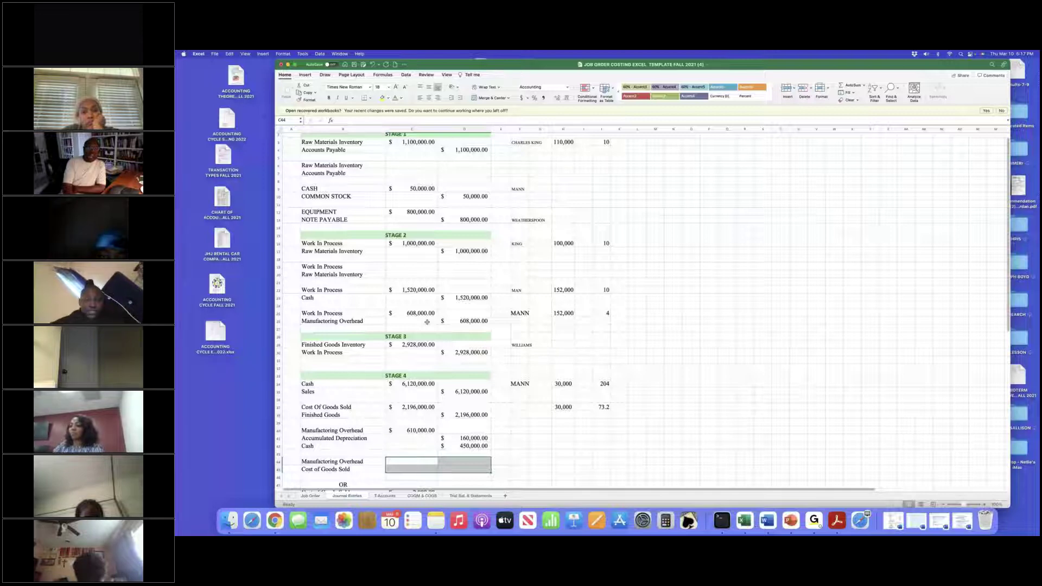
scroll(427, 322, down, 1)
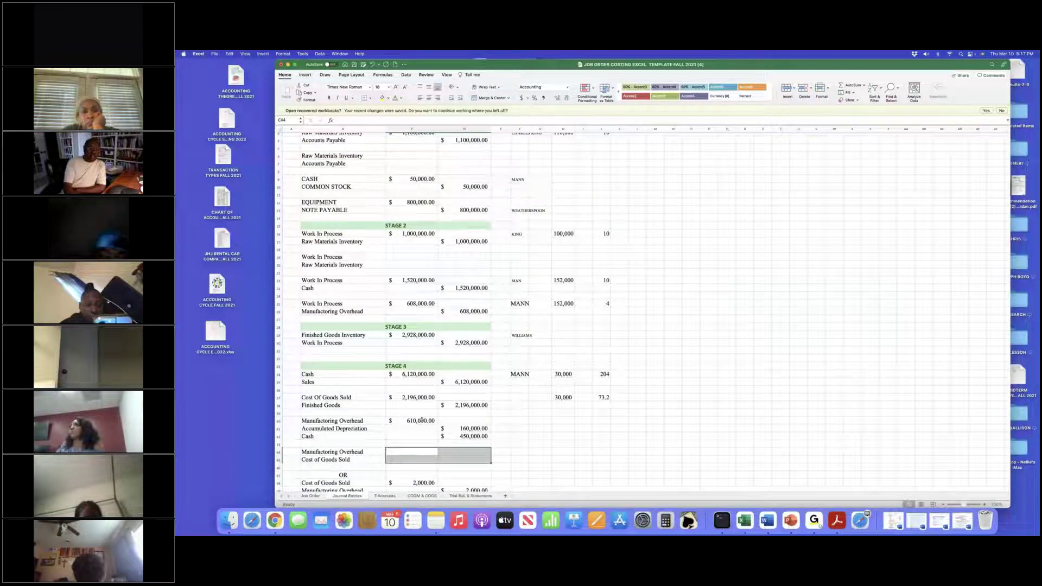
scroll(422, 420, down, 5)
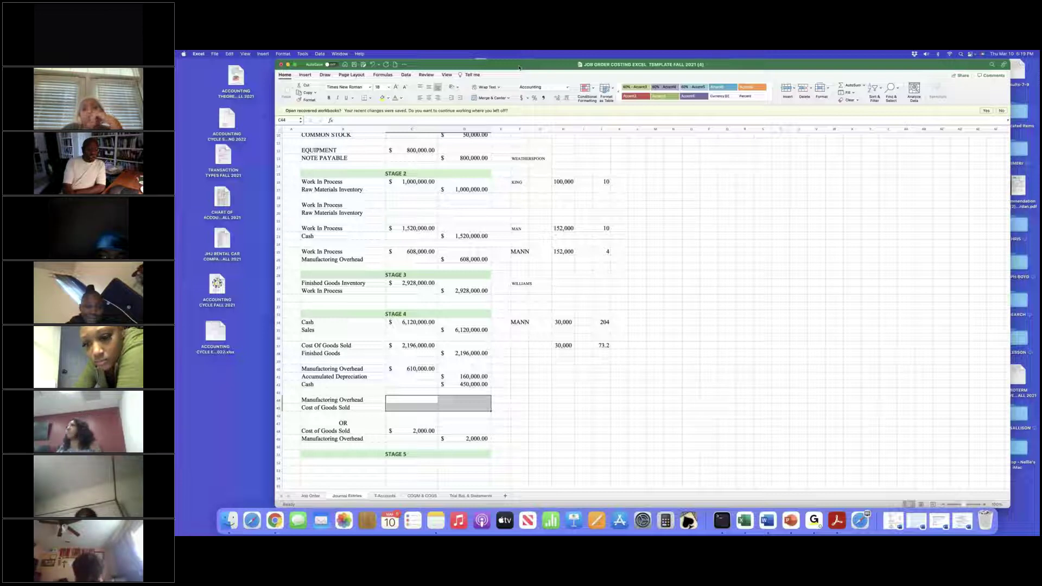
drag(519, 68, 462, 68)
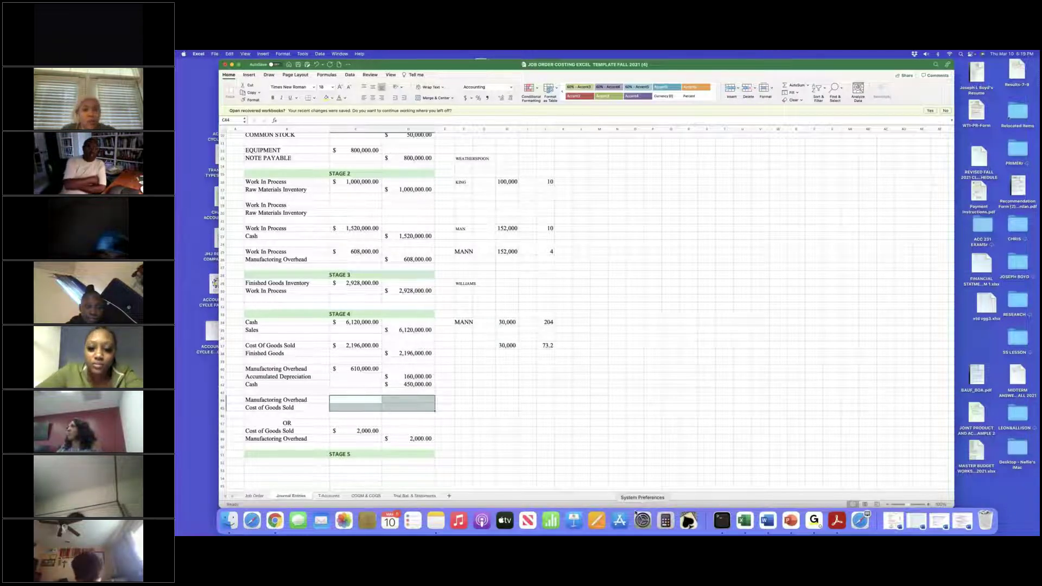
Switch to the Word job order costing example and move its window to the right.
key(super+Tab)
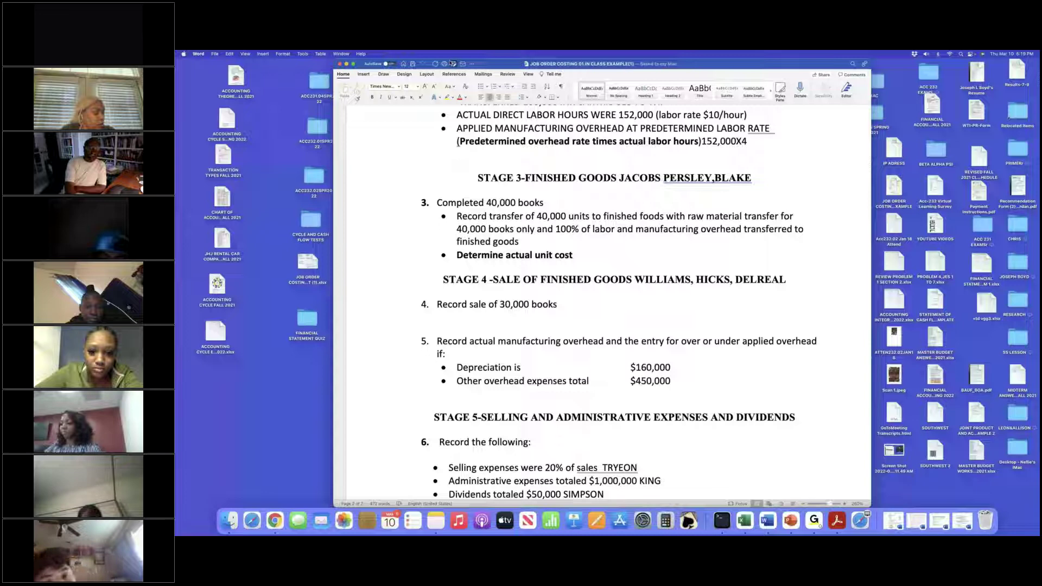
drag(495, 64, 776, 62)
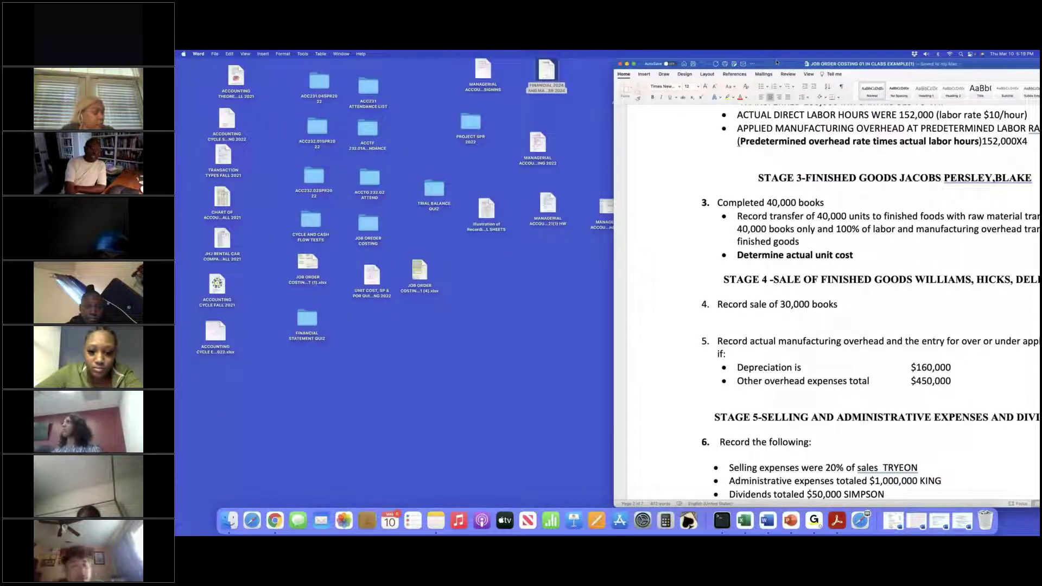